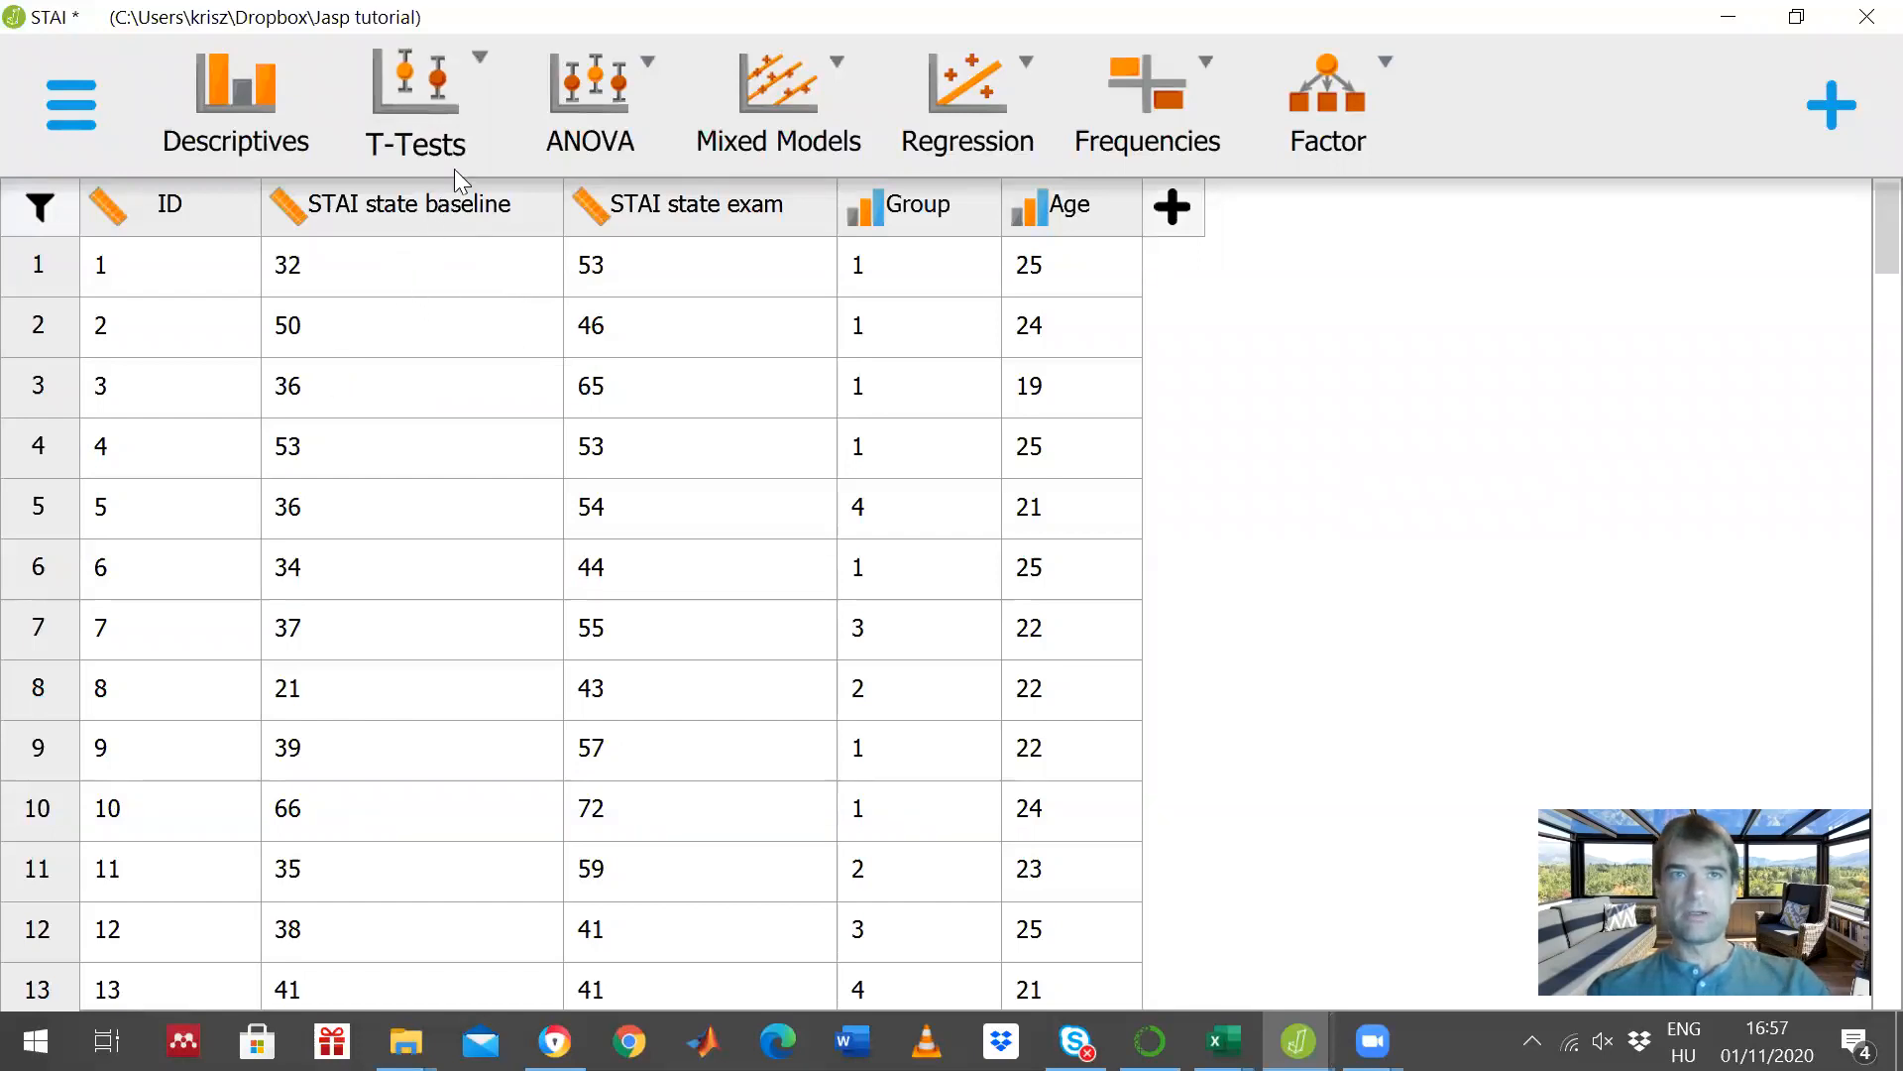
- Create a classical One Sample T-Test with STAI state baseline as the tested variable
left_click(452, 142)
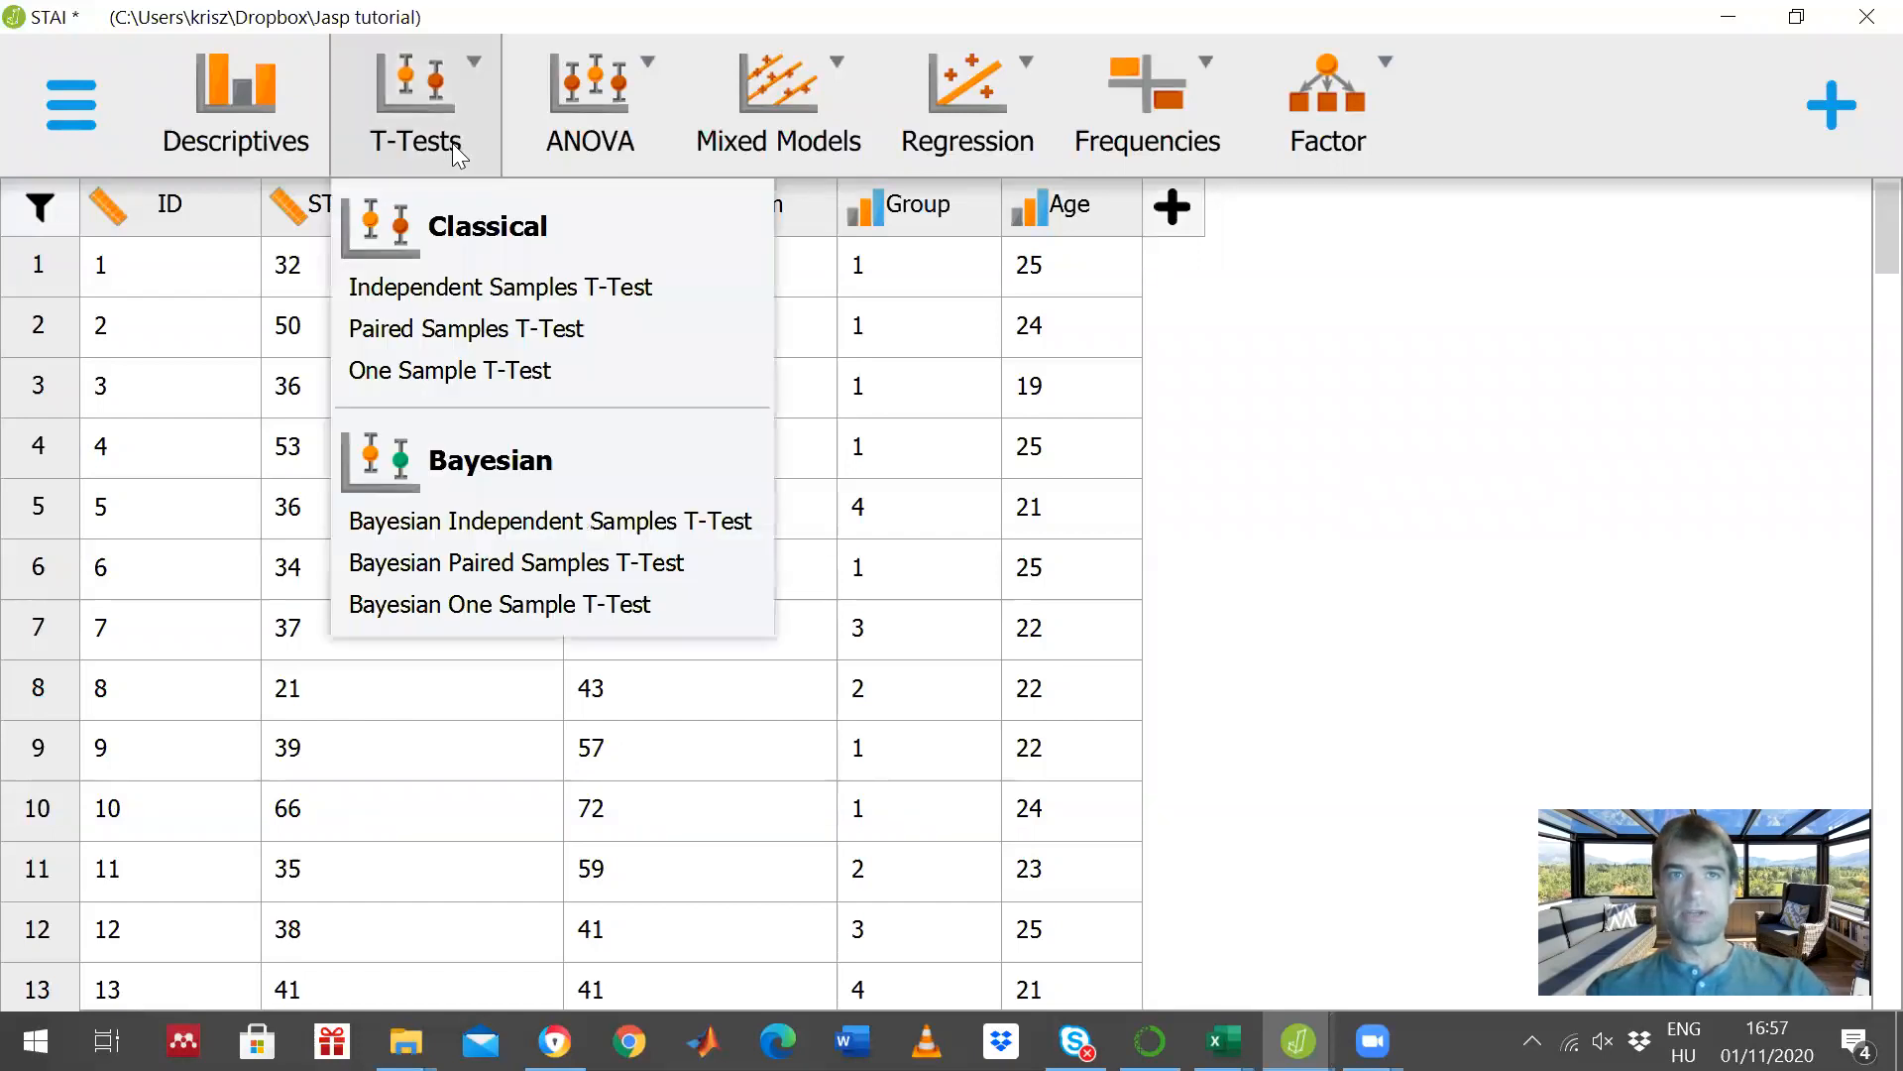
left_click(480, 381)
scroll(500, 481, "down", 3)
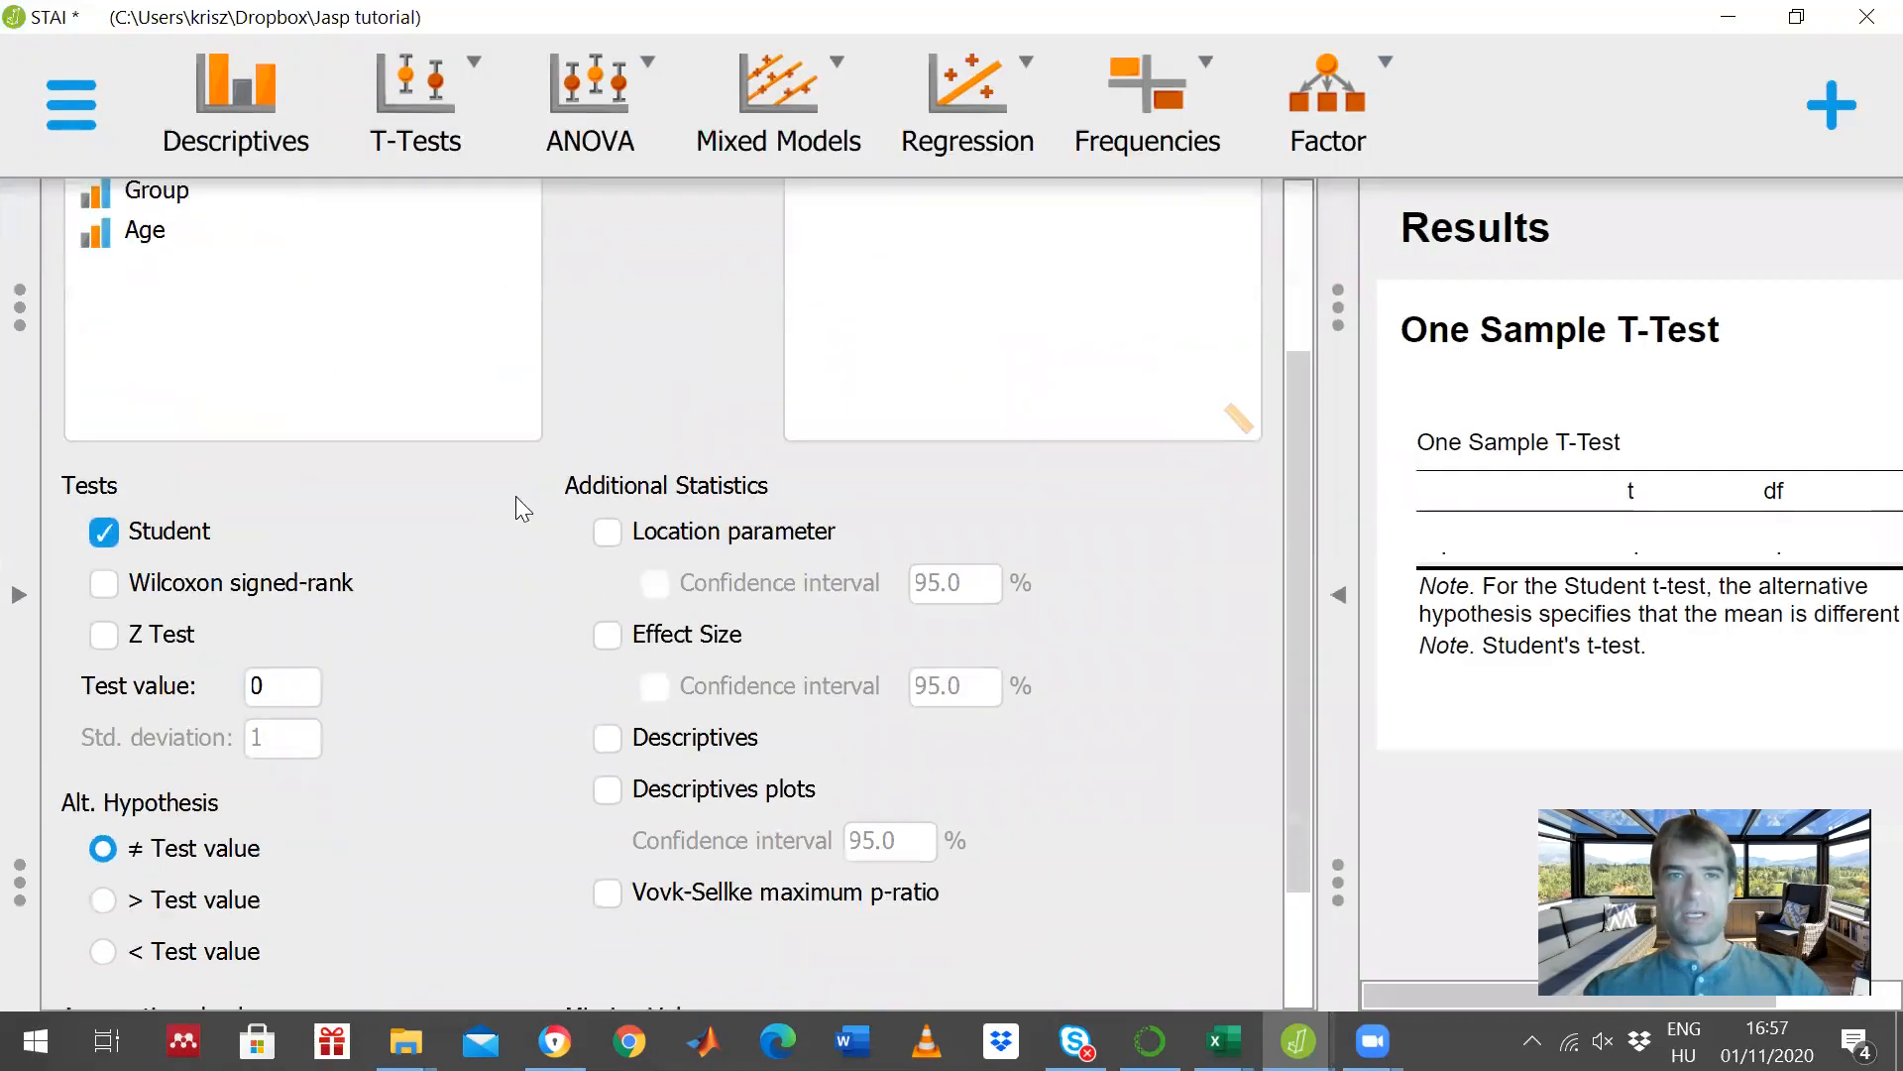
scroll(519, 509, "up", 3)
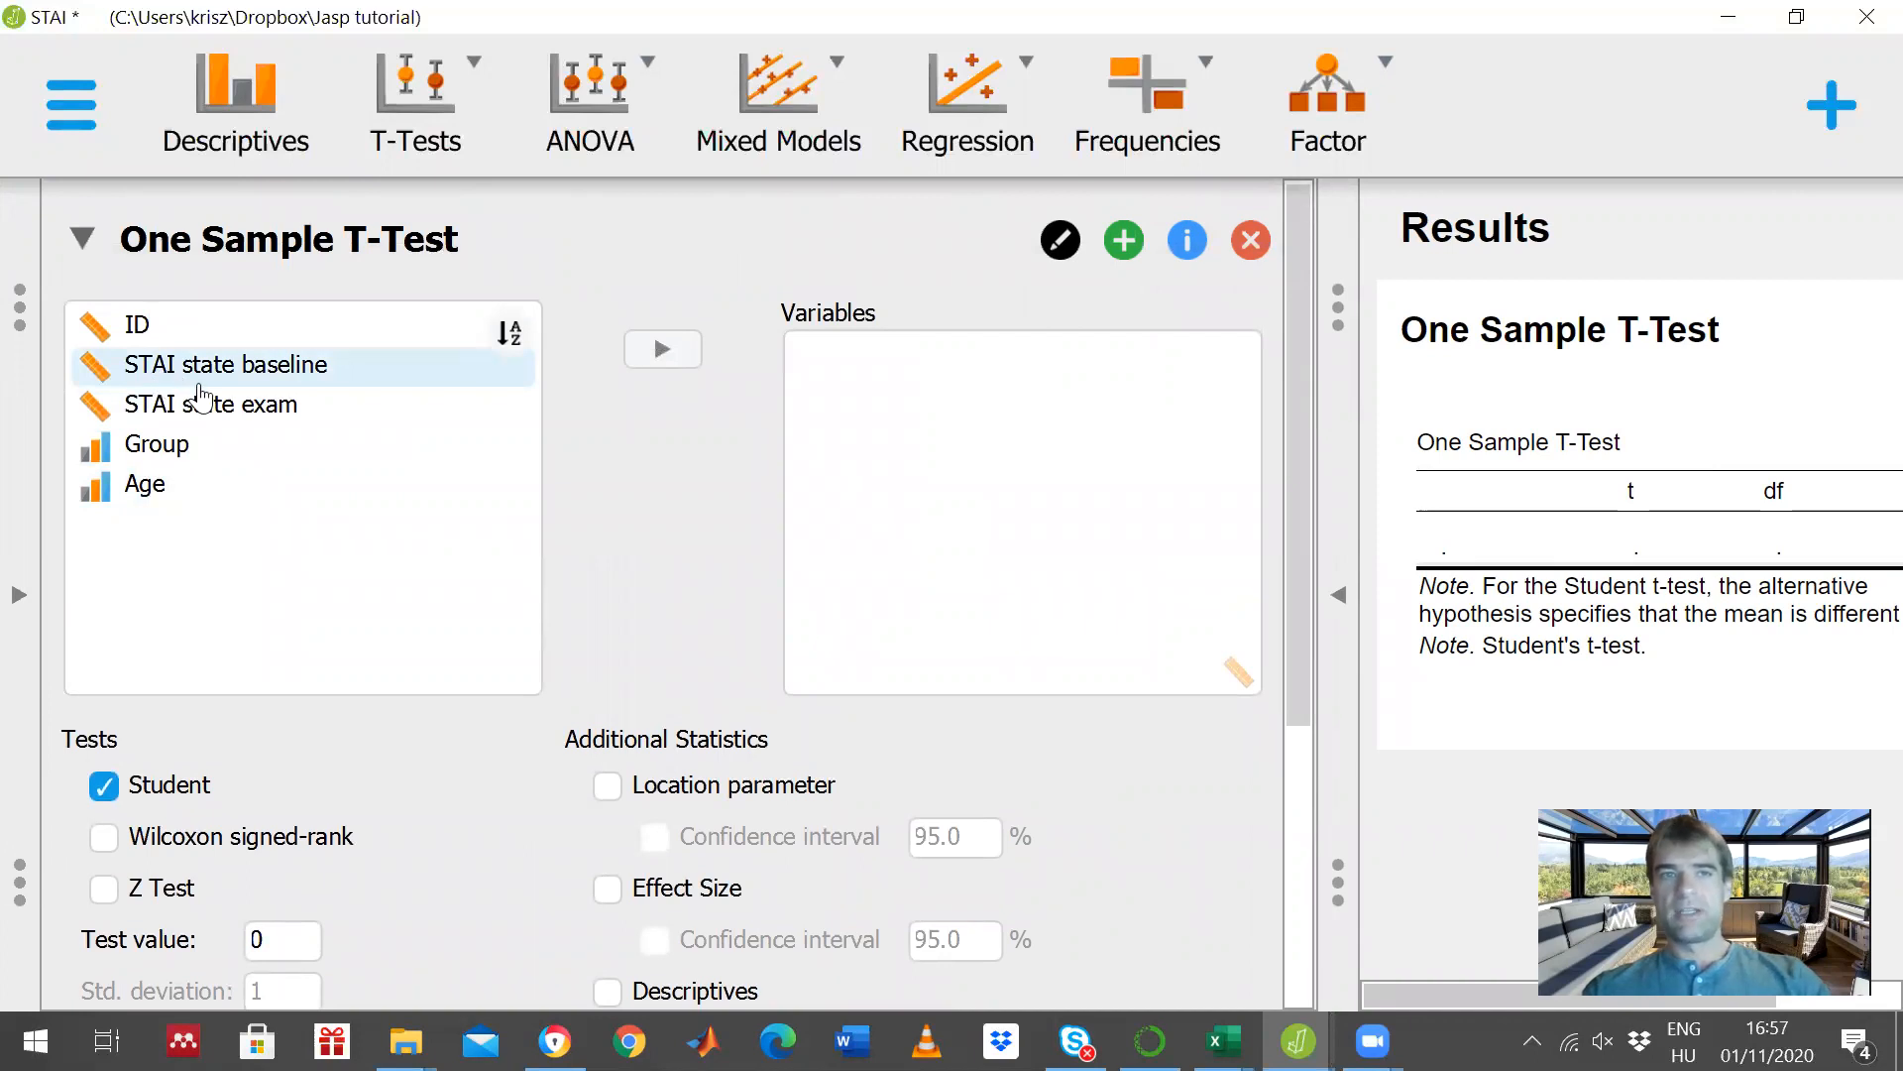
left_click(197, 377)
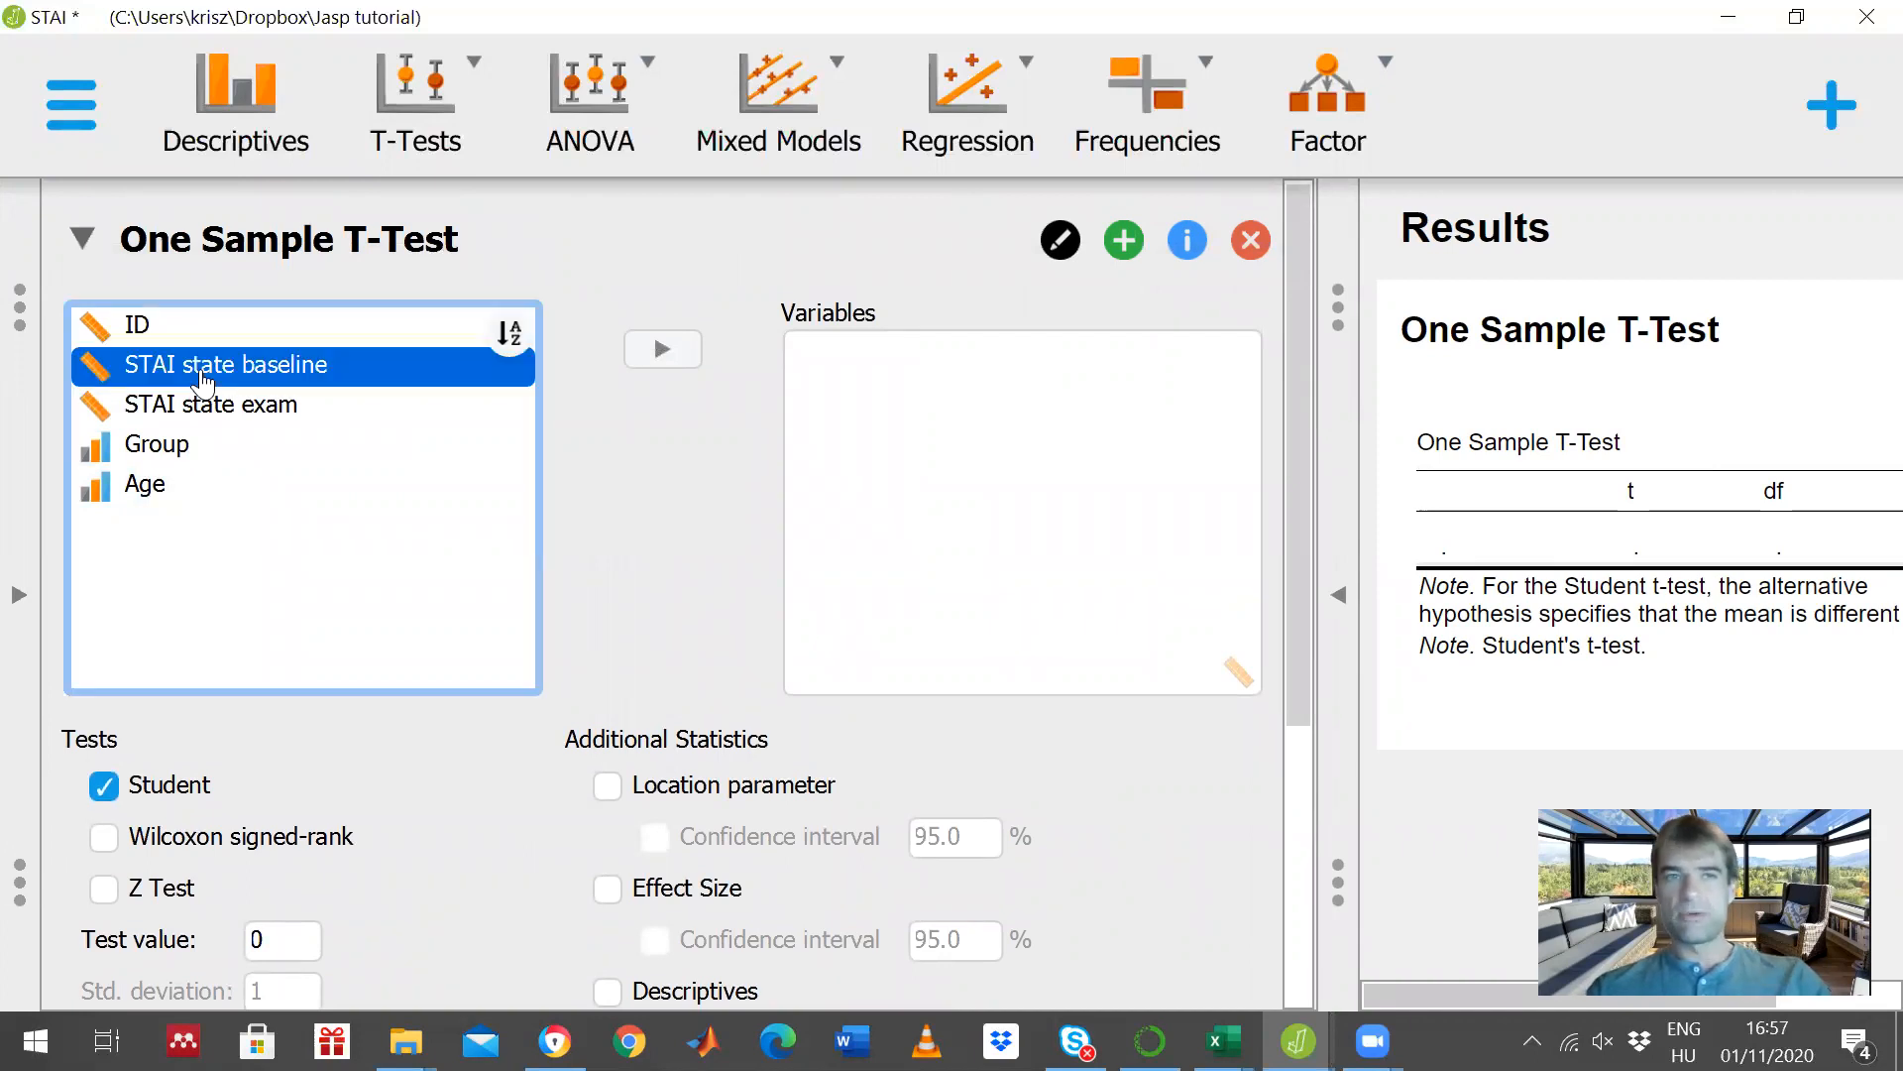
left_click(660, 349)
- Set the one-sample t-test's test value to 35 and apply it to the results
scroll(396, 600, "down", 3)
scroll(401, 590, "up", 3)
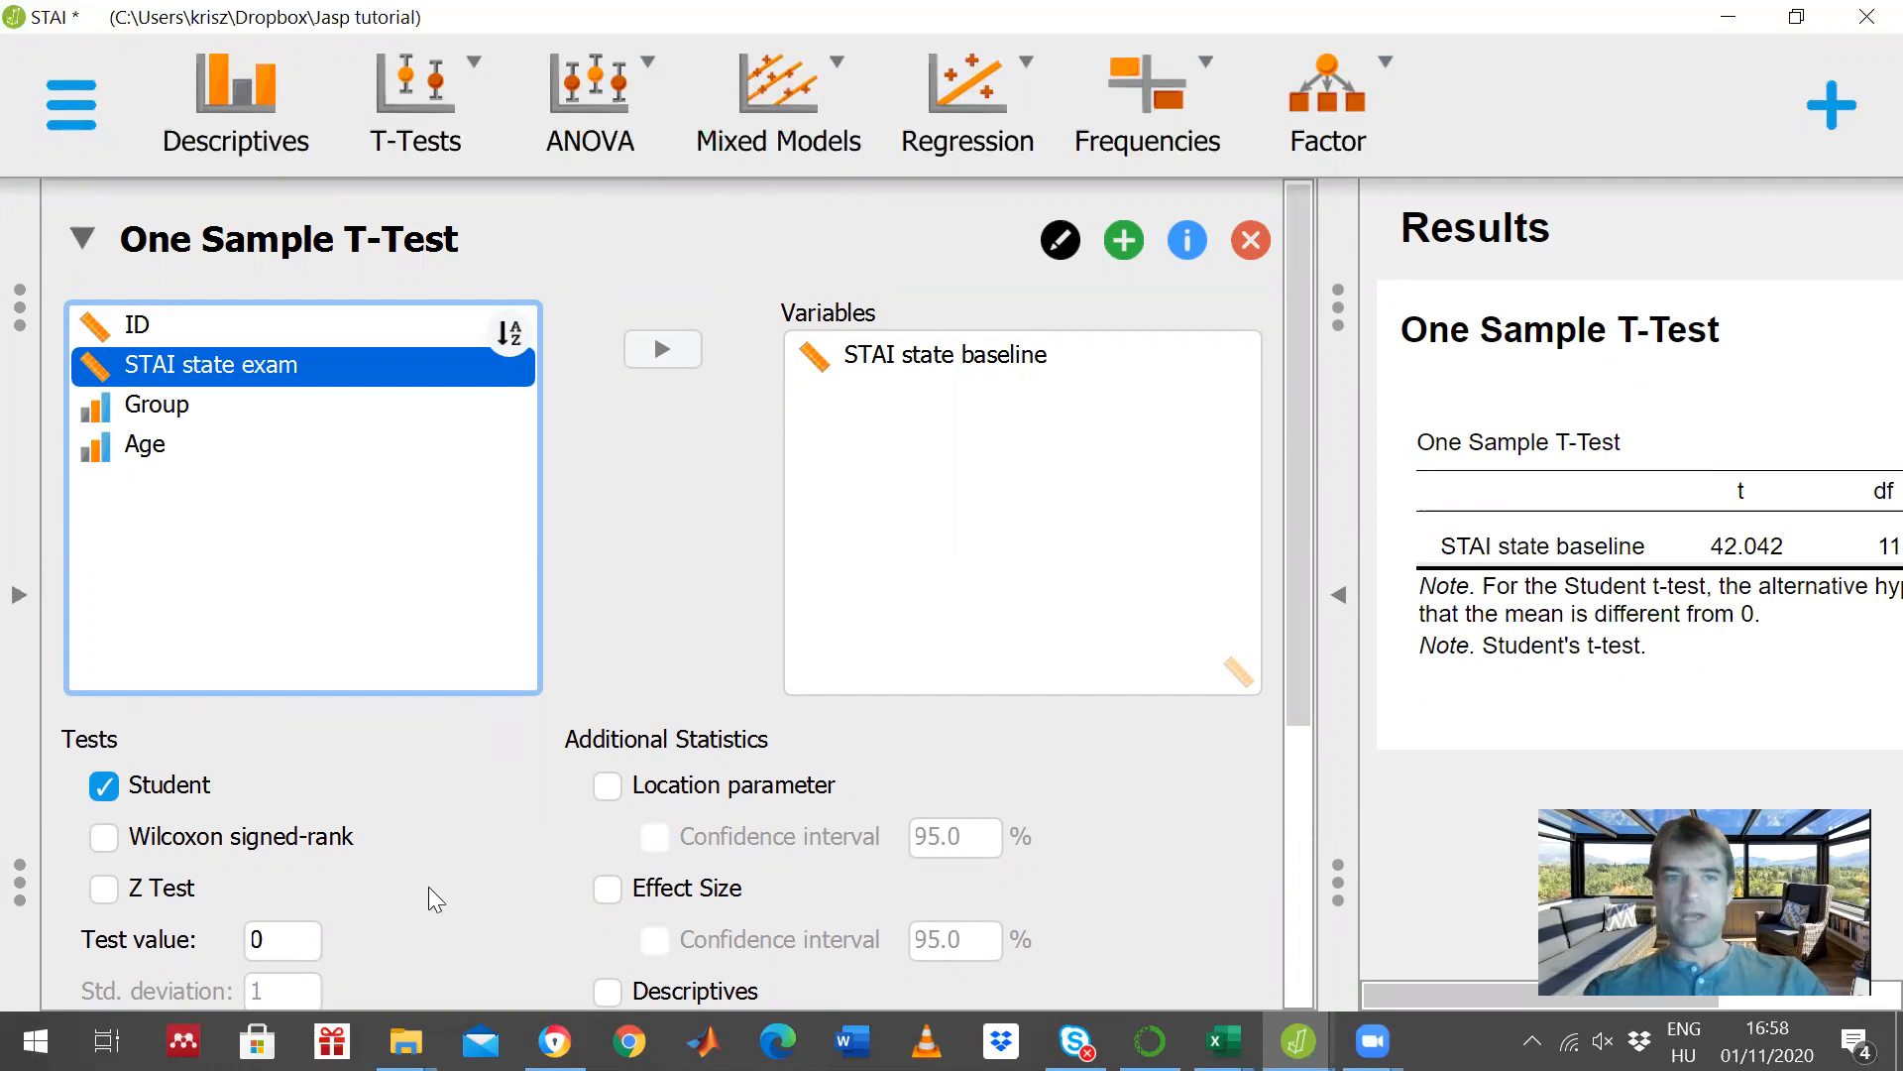
left_click(263, 950)
left_click(260, 950)
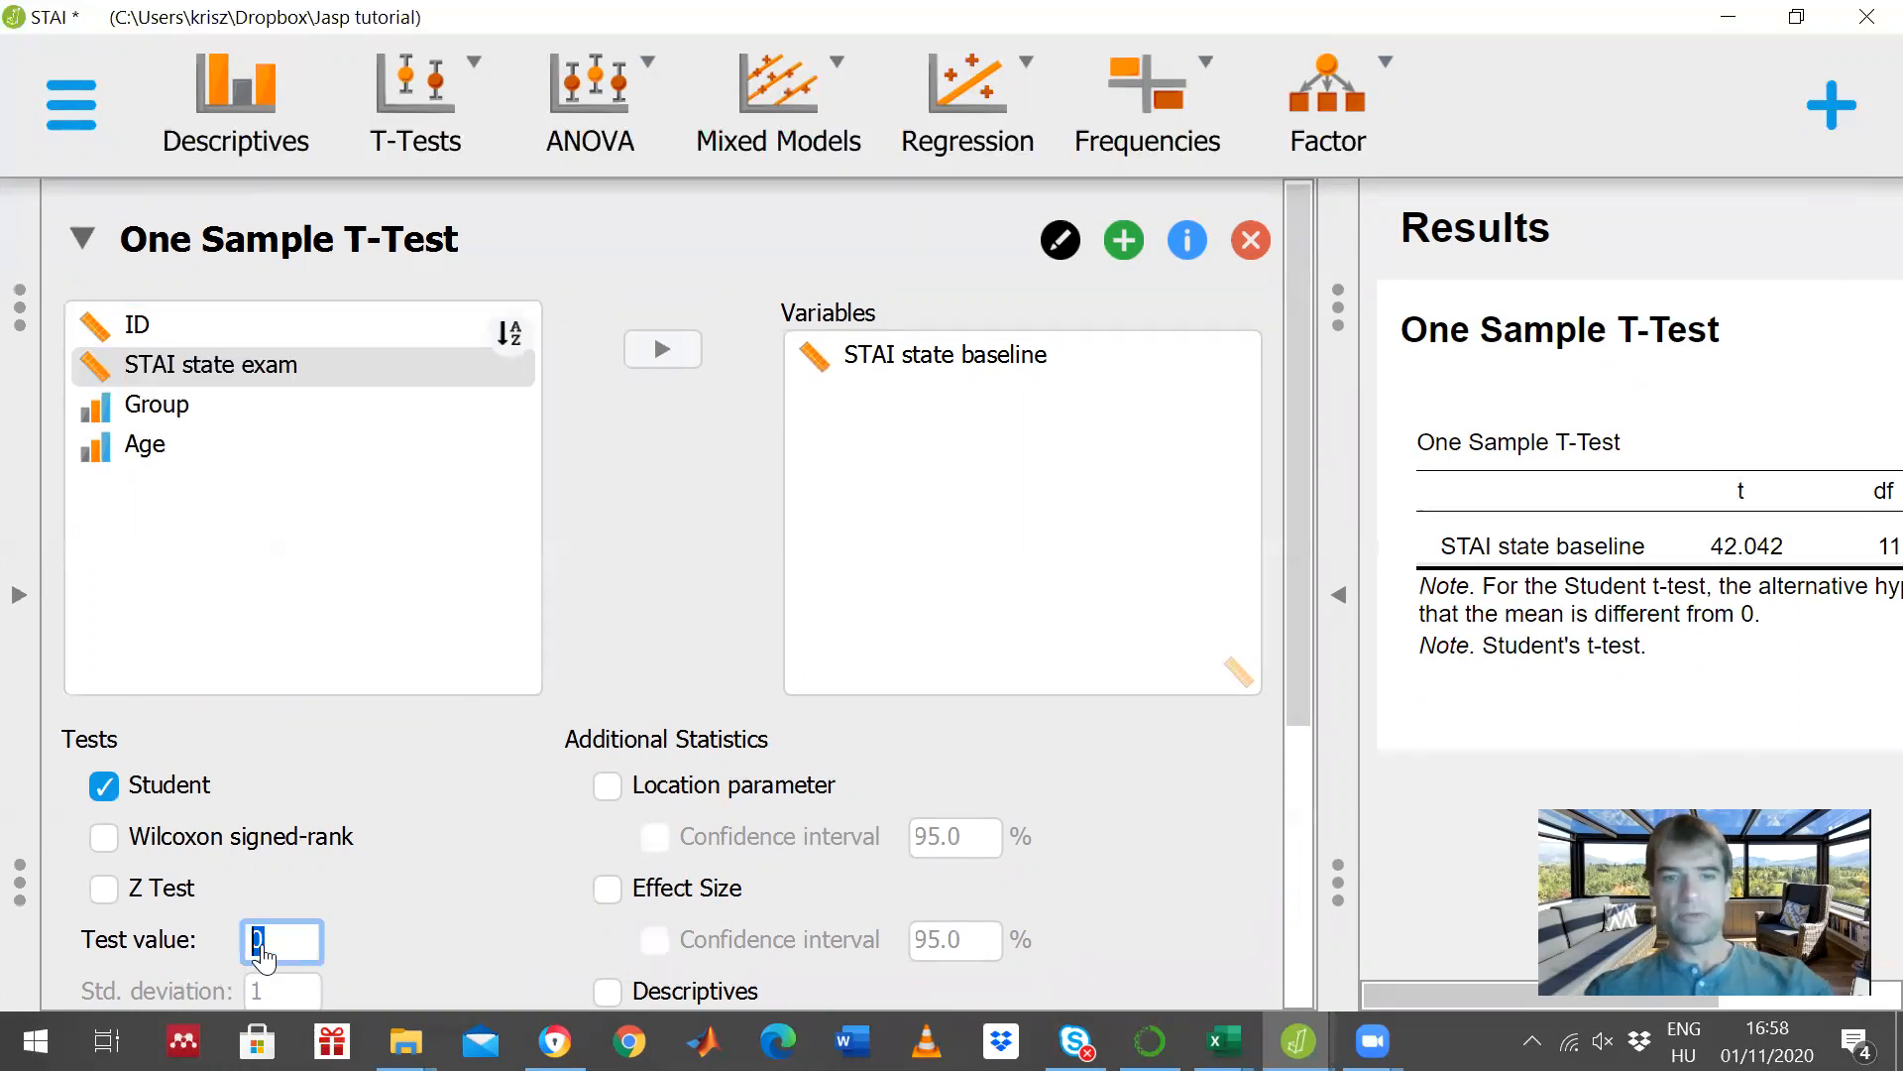
type("35")
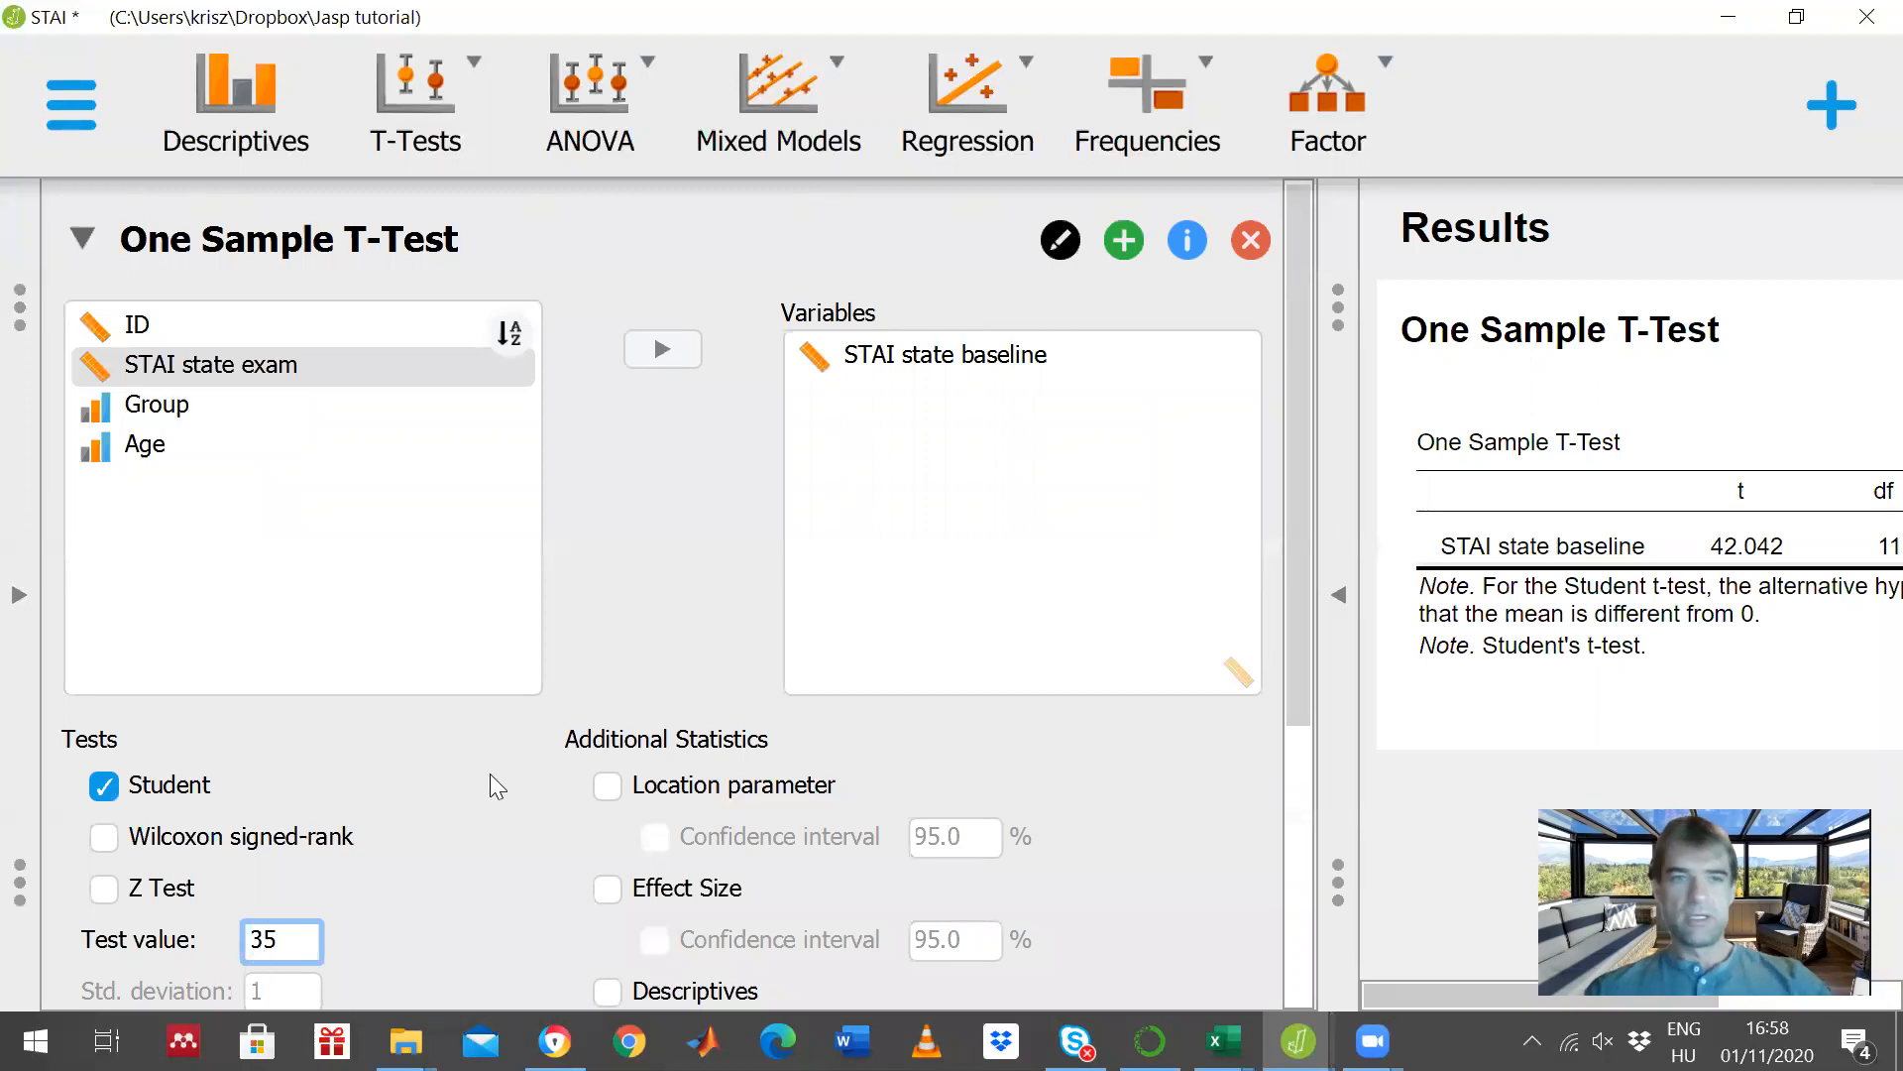
left_click(1345, 602)
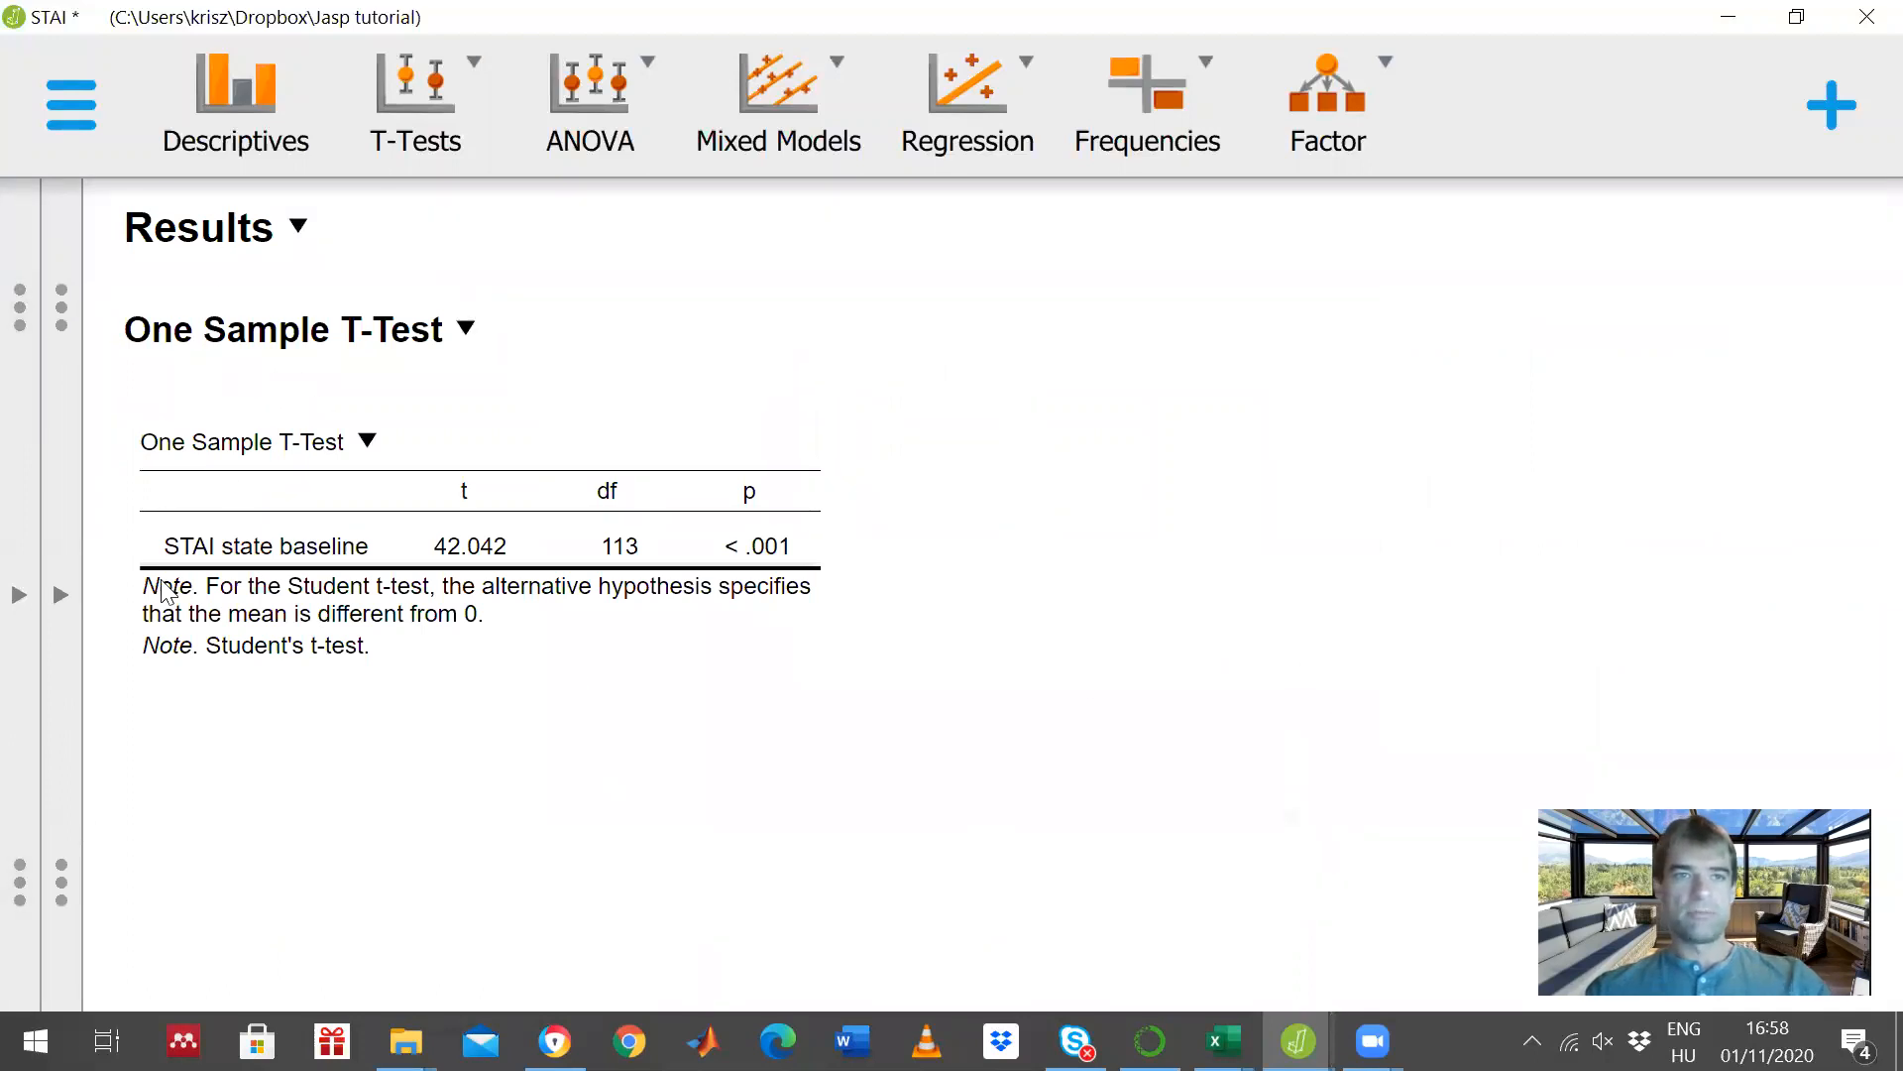
left_click(58, 595)
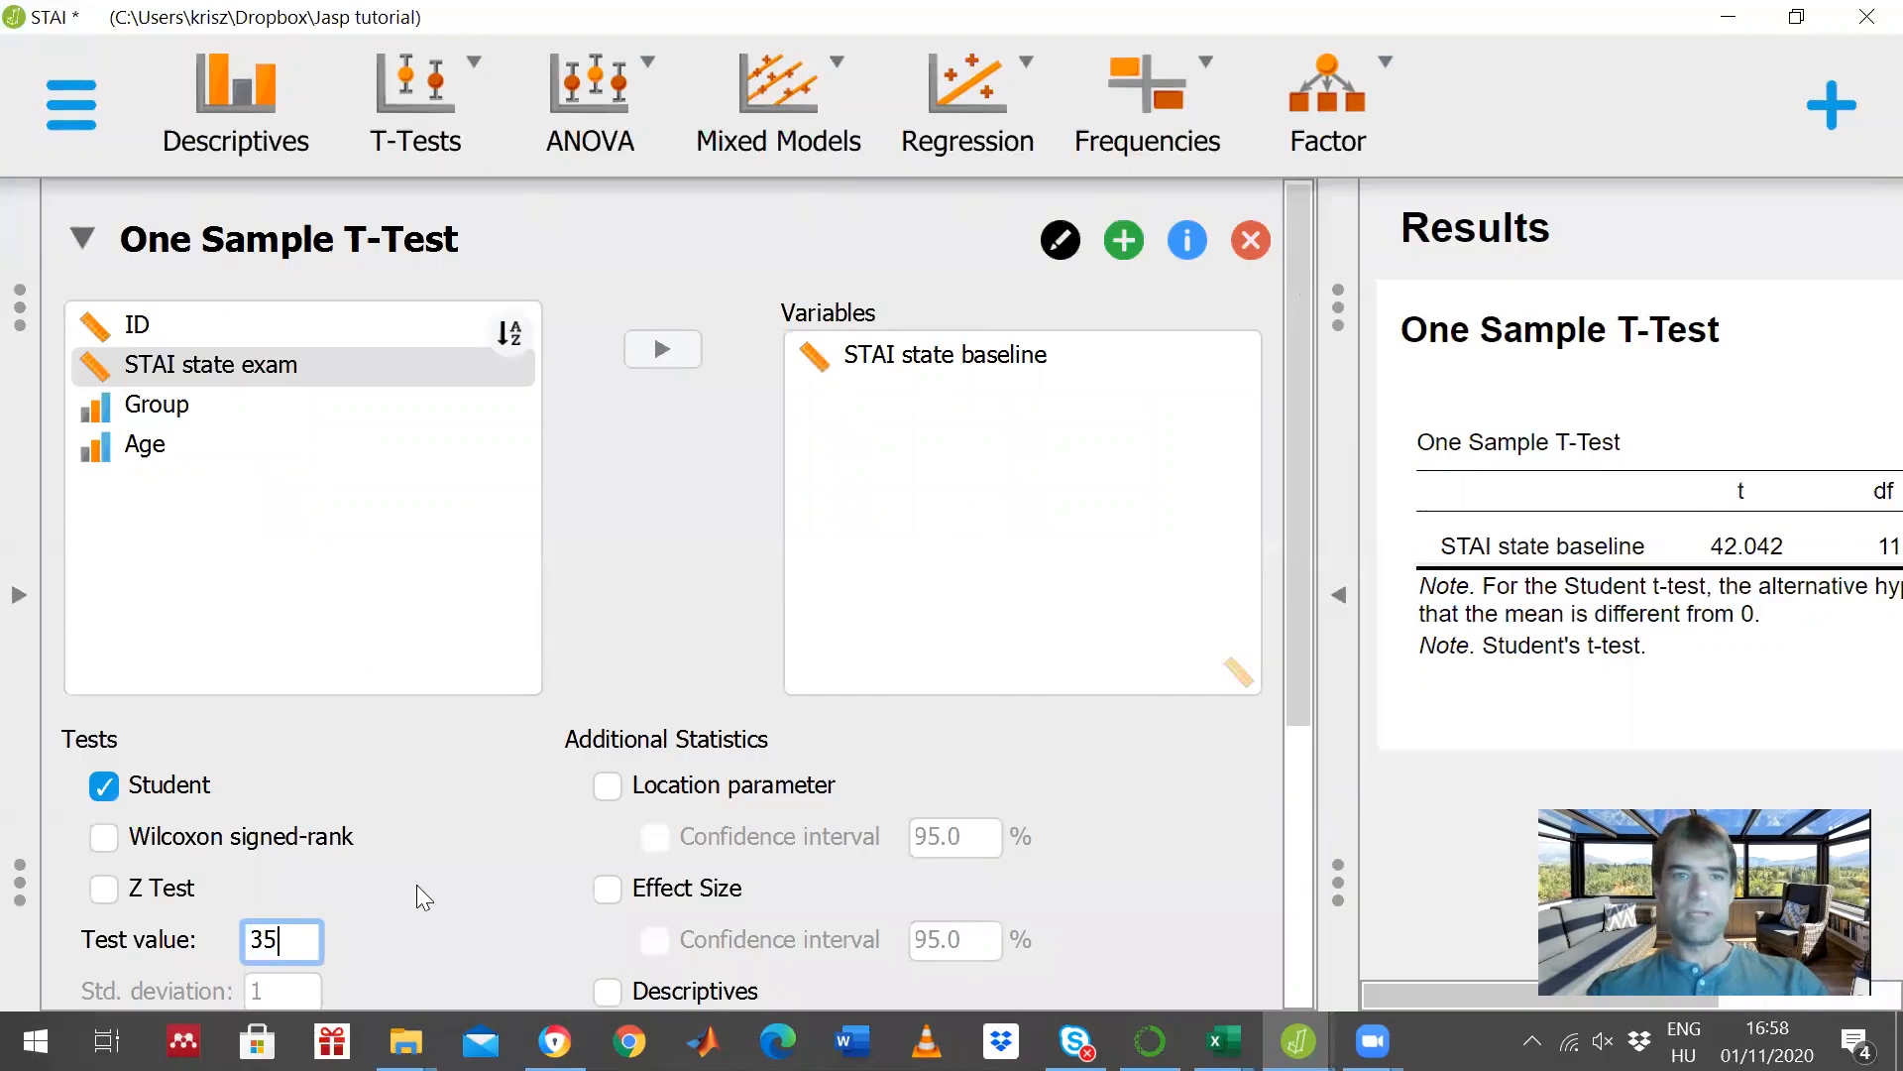
left_click(424, 813)
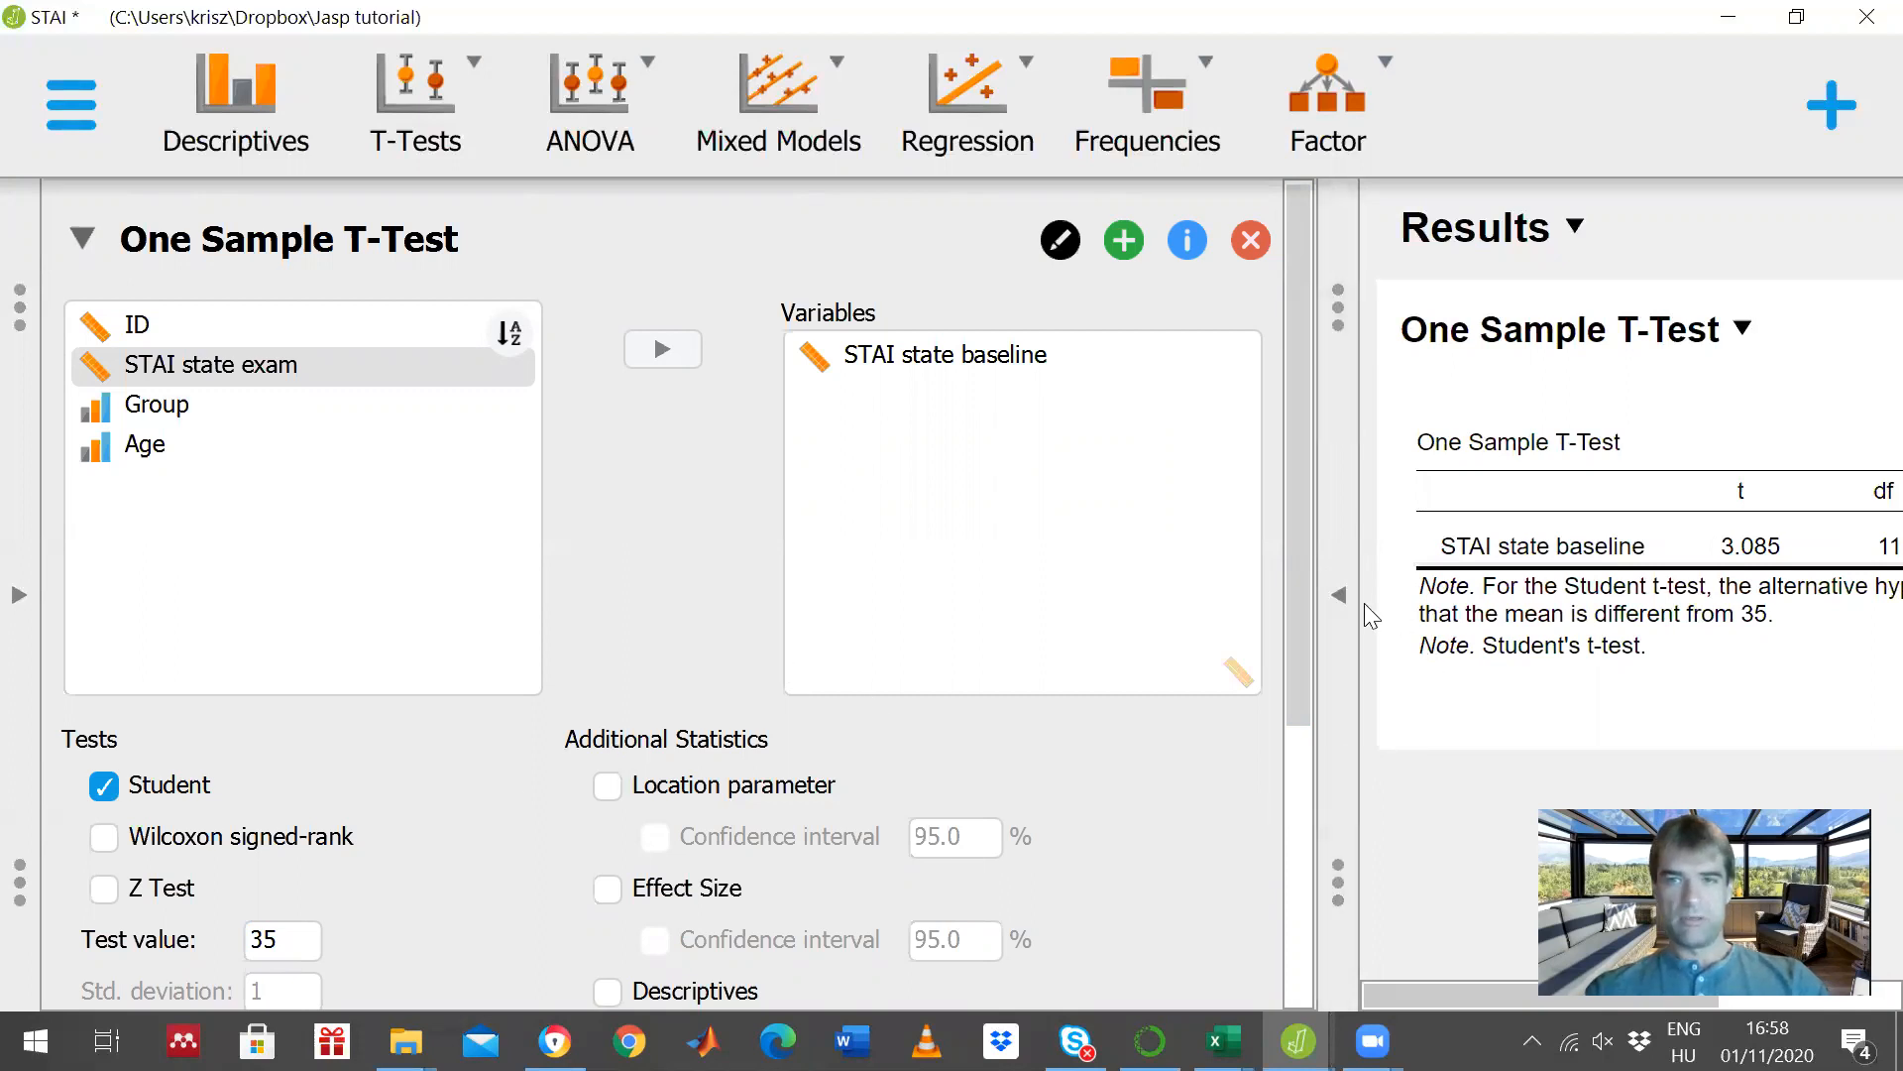
- Review the one-sample result table in full width and add Descriptives to the One Sample T-Test
left_click(1340, 594)
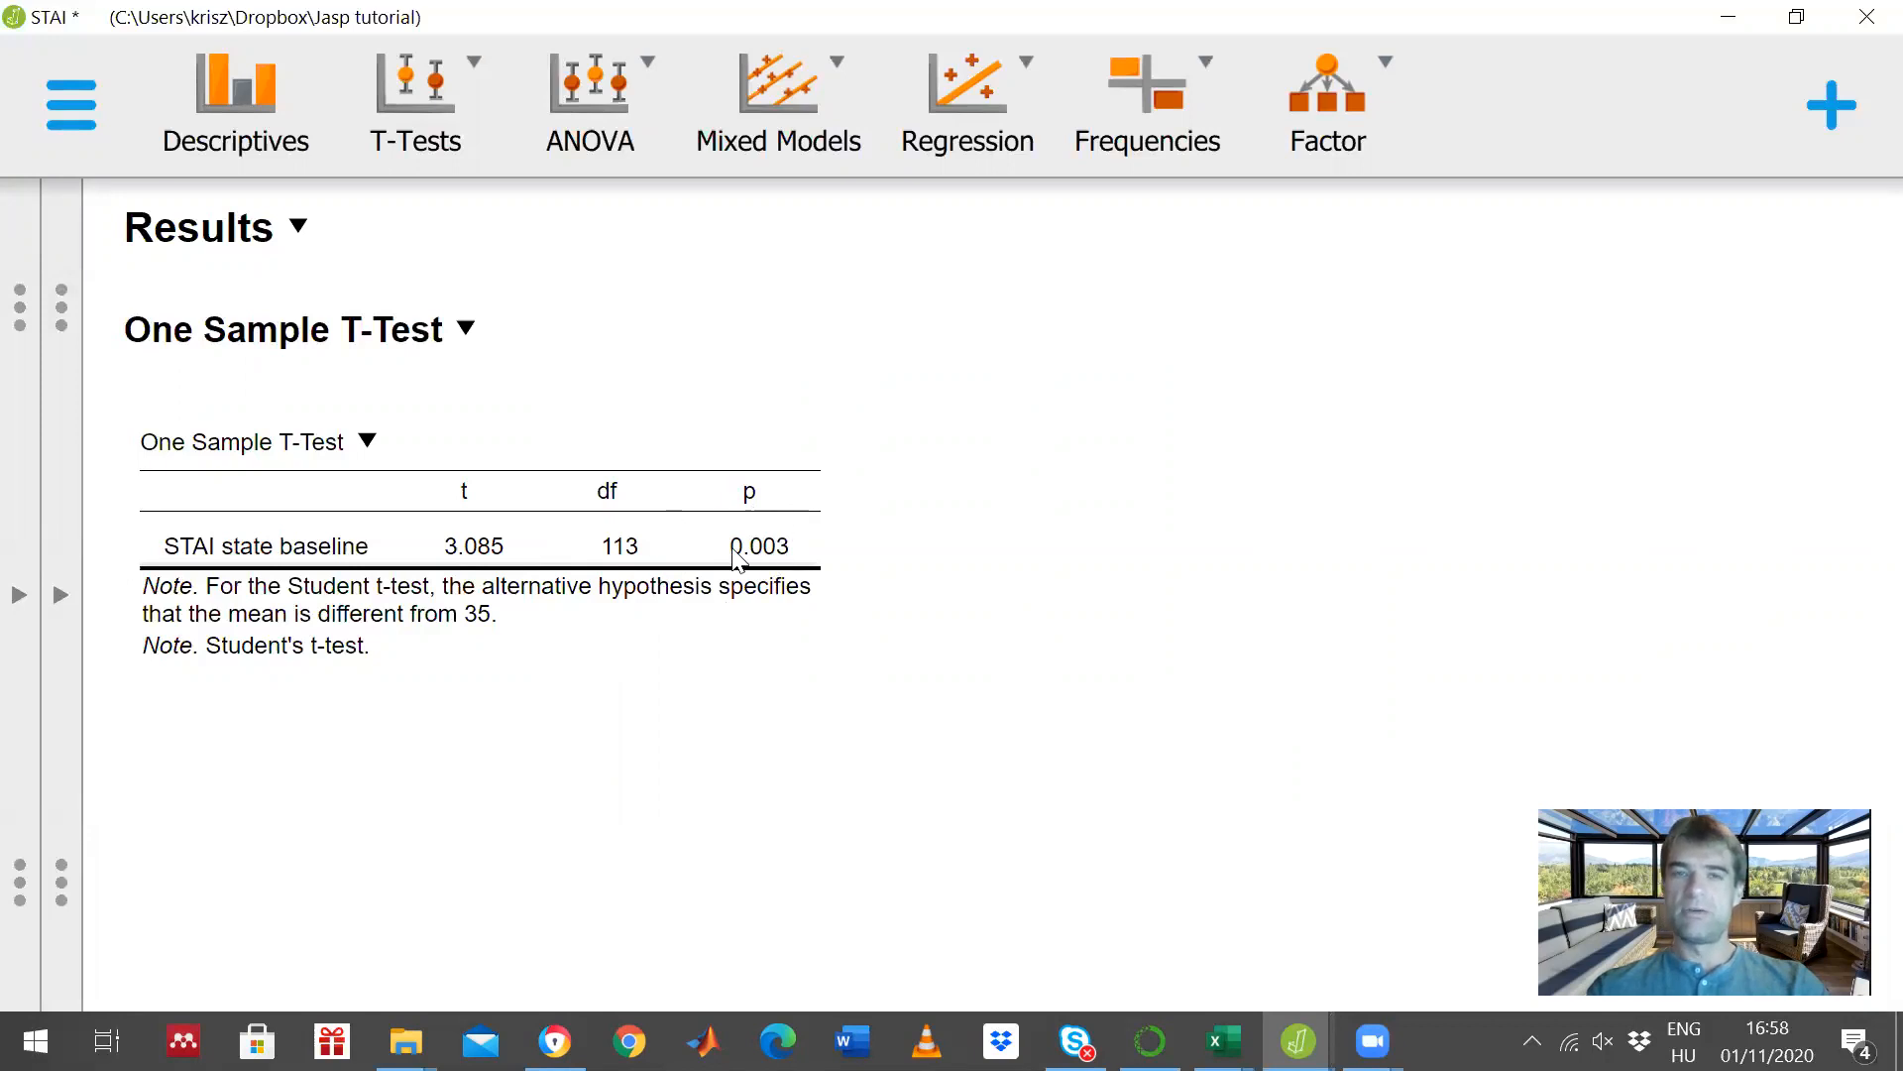
left_click(61, 597)
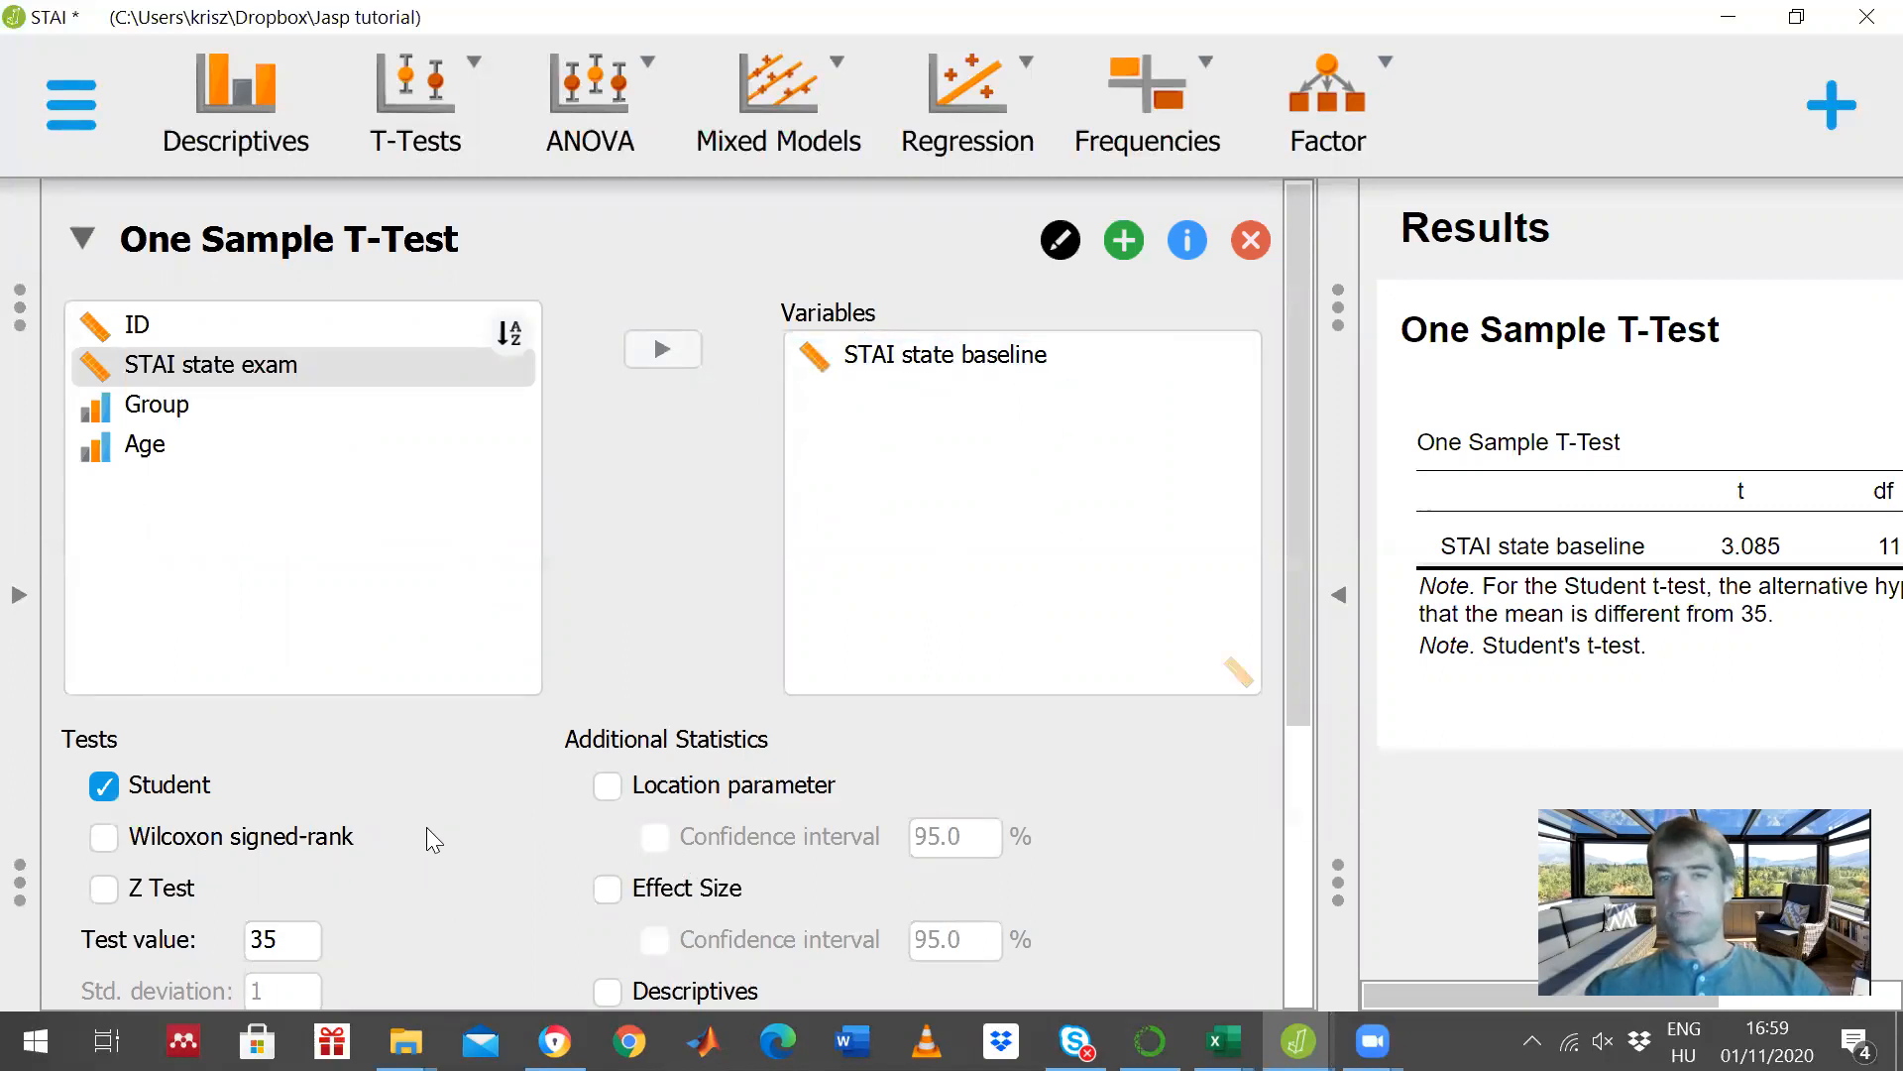
scroll(434, 833, "down", 2)
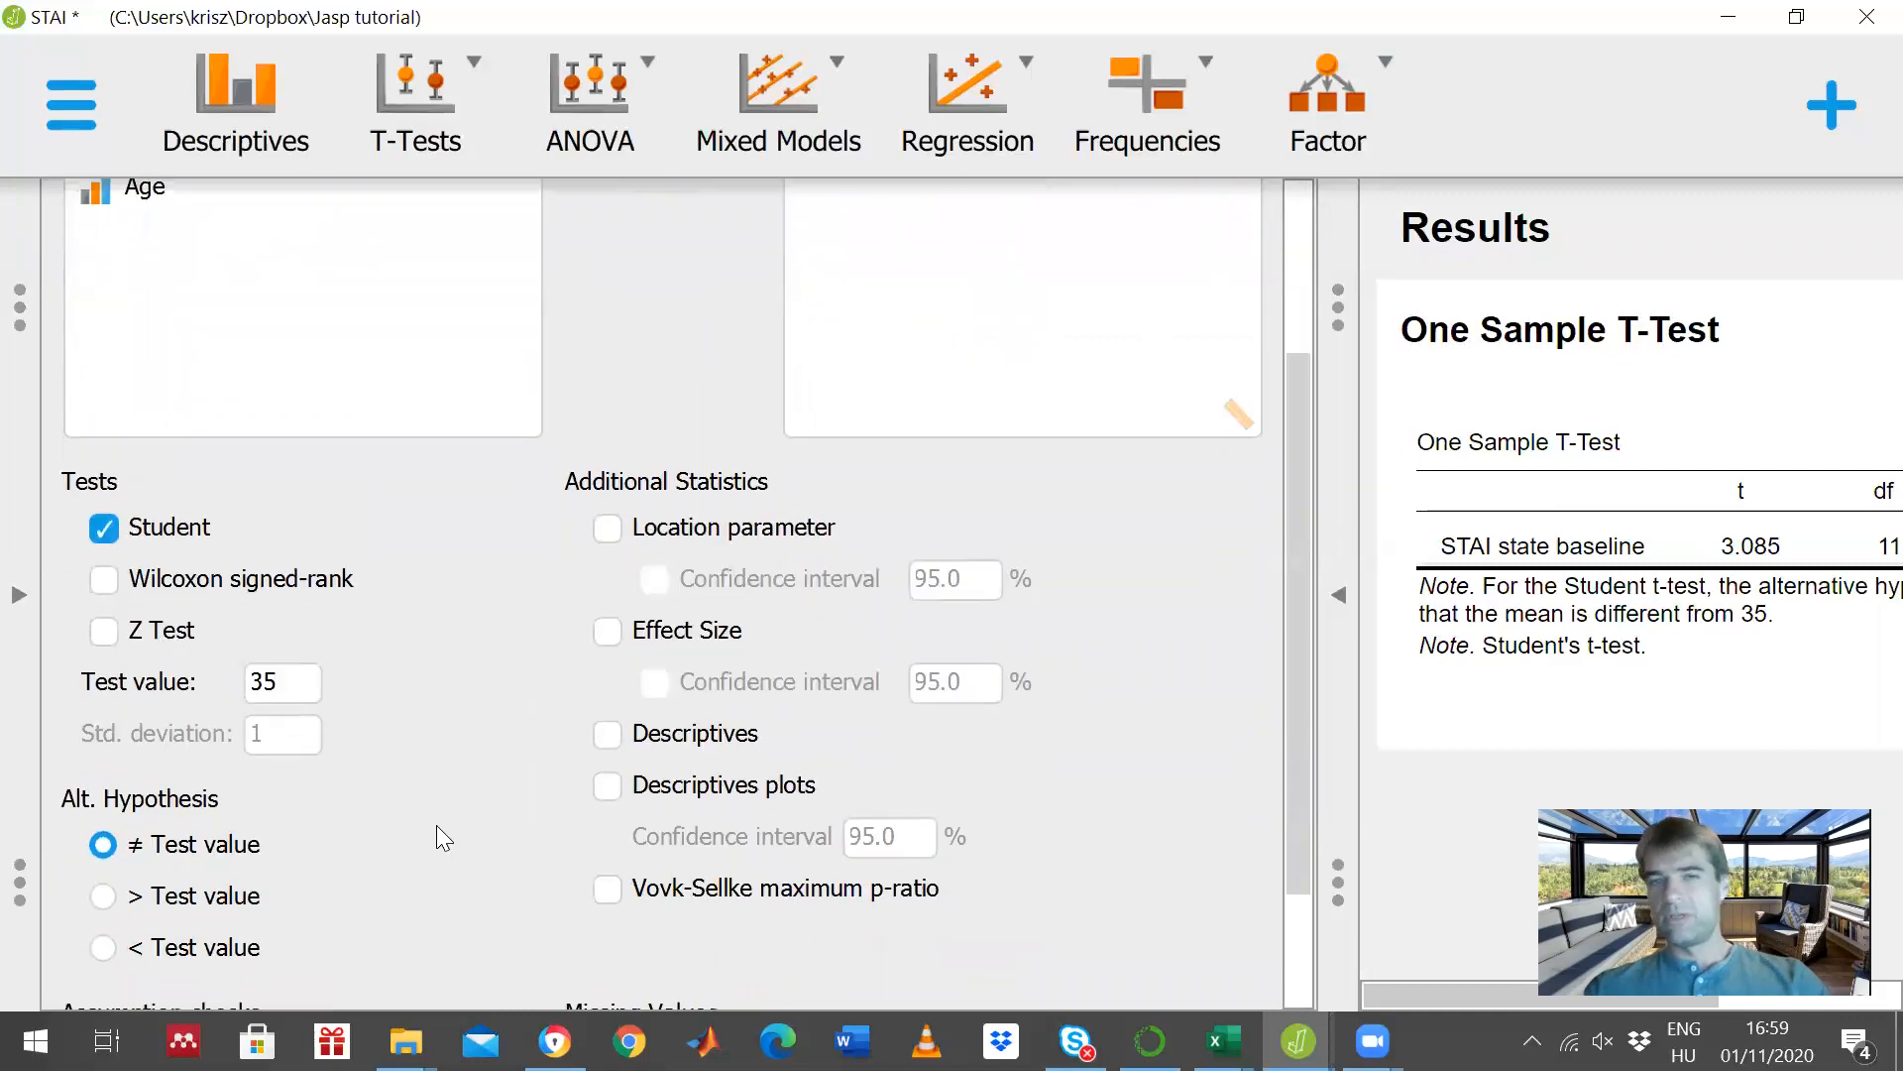
left_click(610, 736)
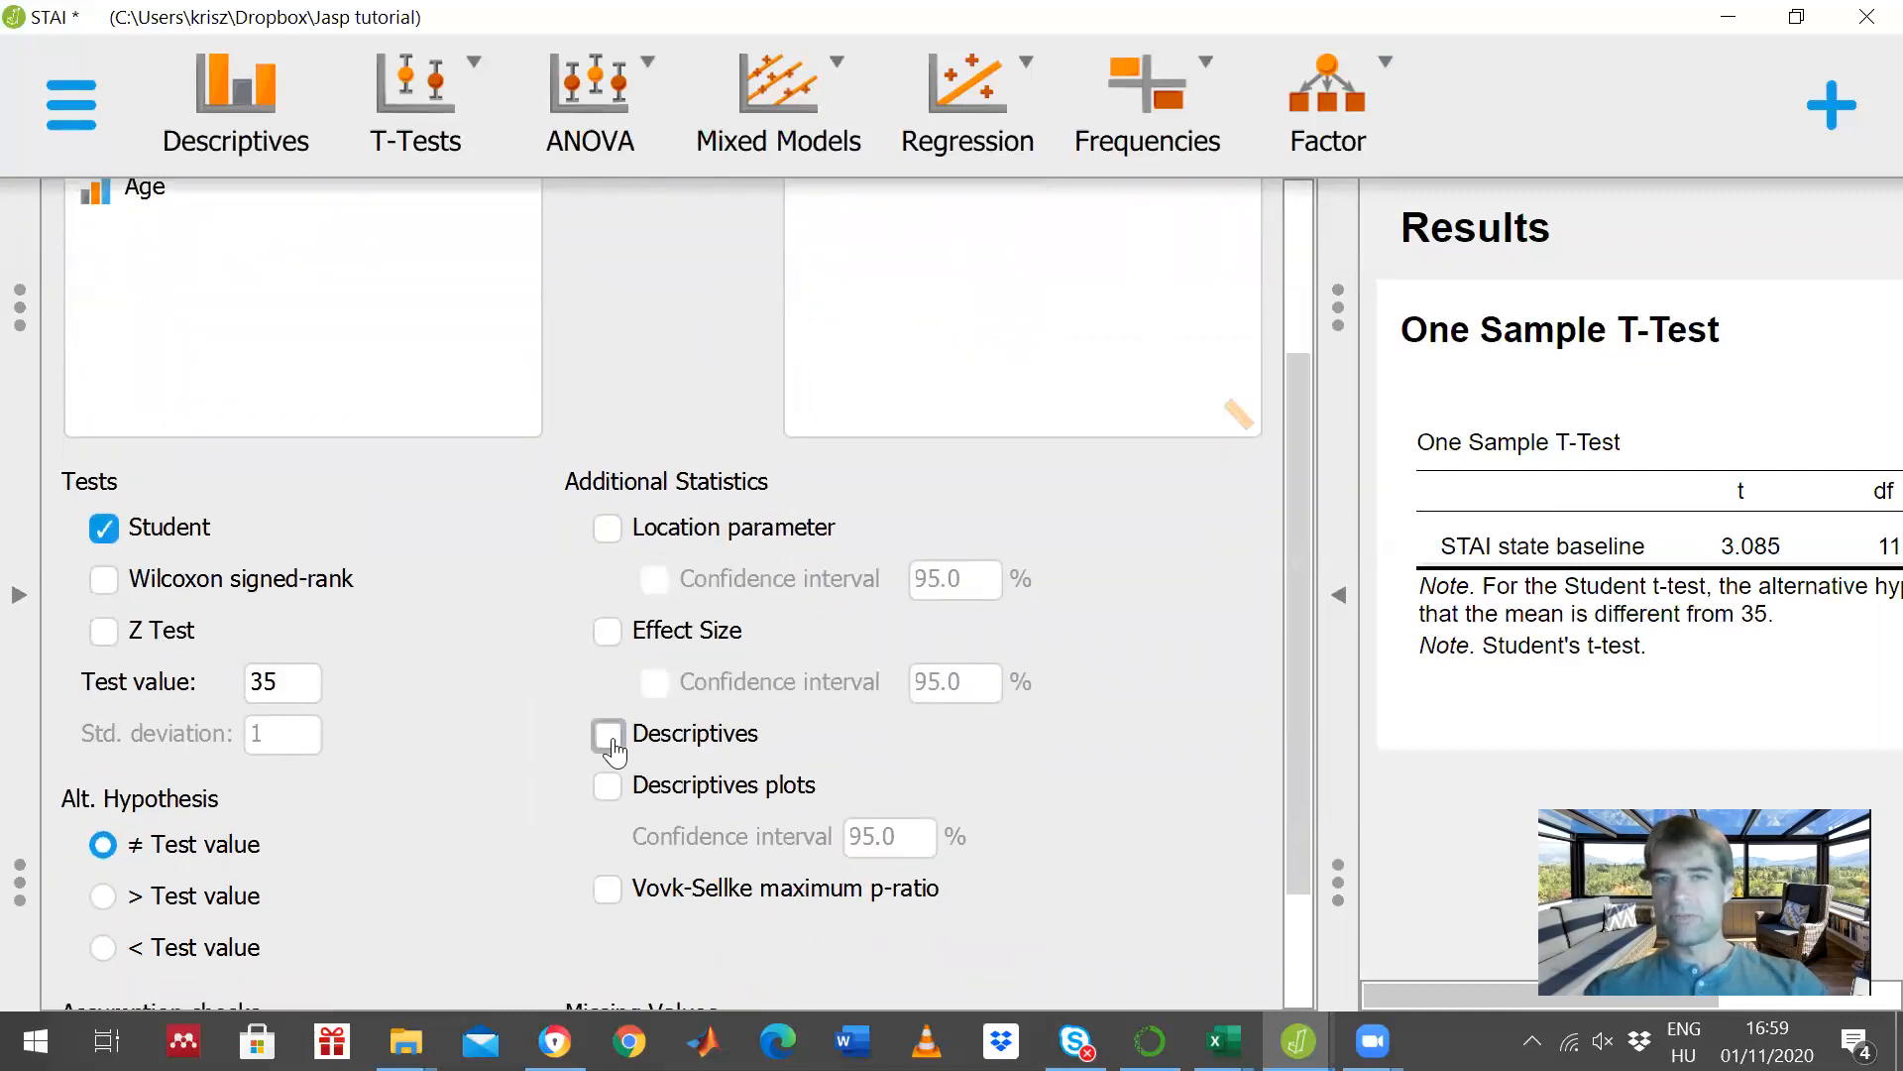
- Examine the p value of the one-sample t-test together with the descriptives of STAI state baseline
left_click(1344, 610)
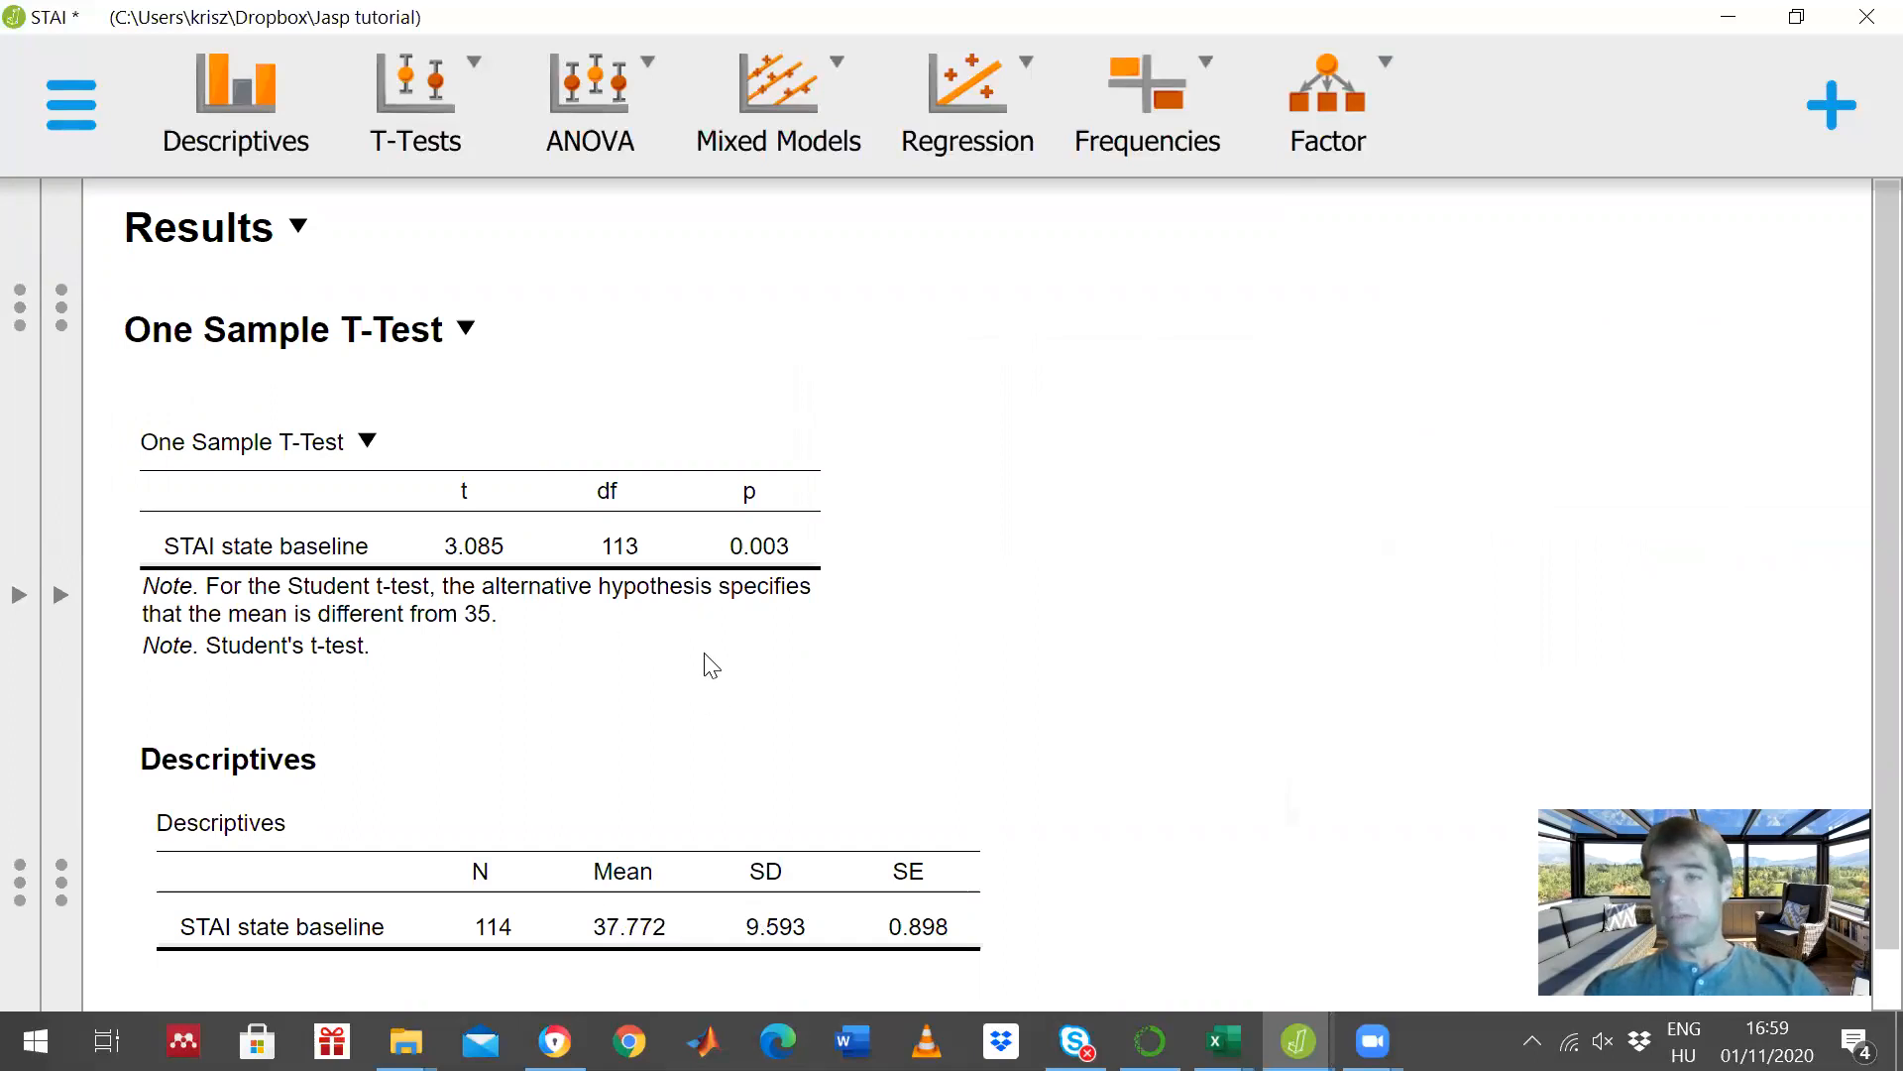
left_click(60, 595)
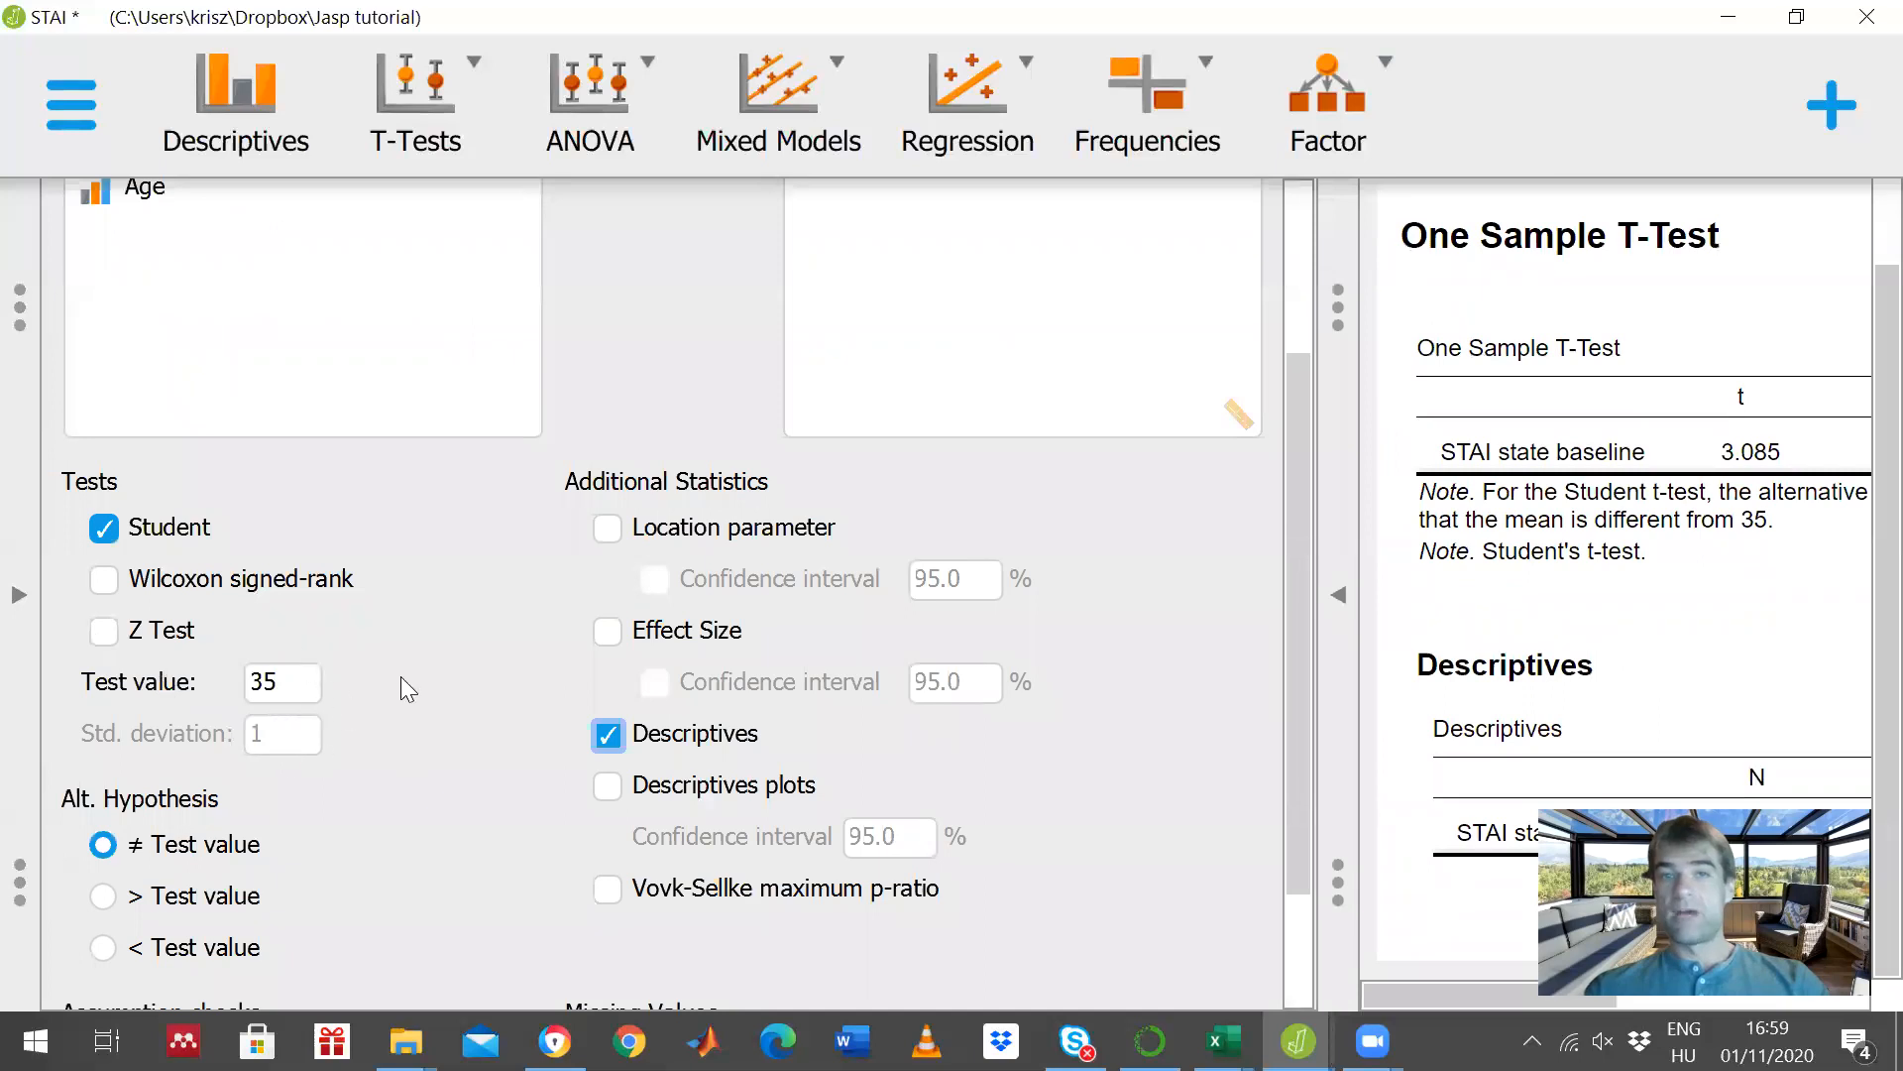
left_click(1338, 595)
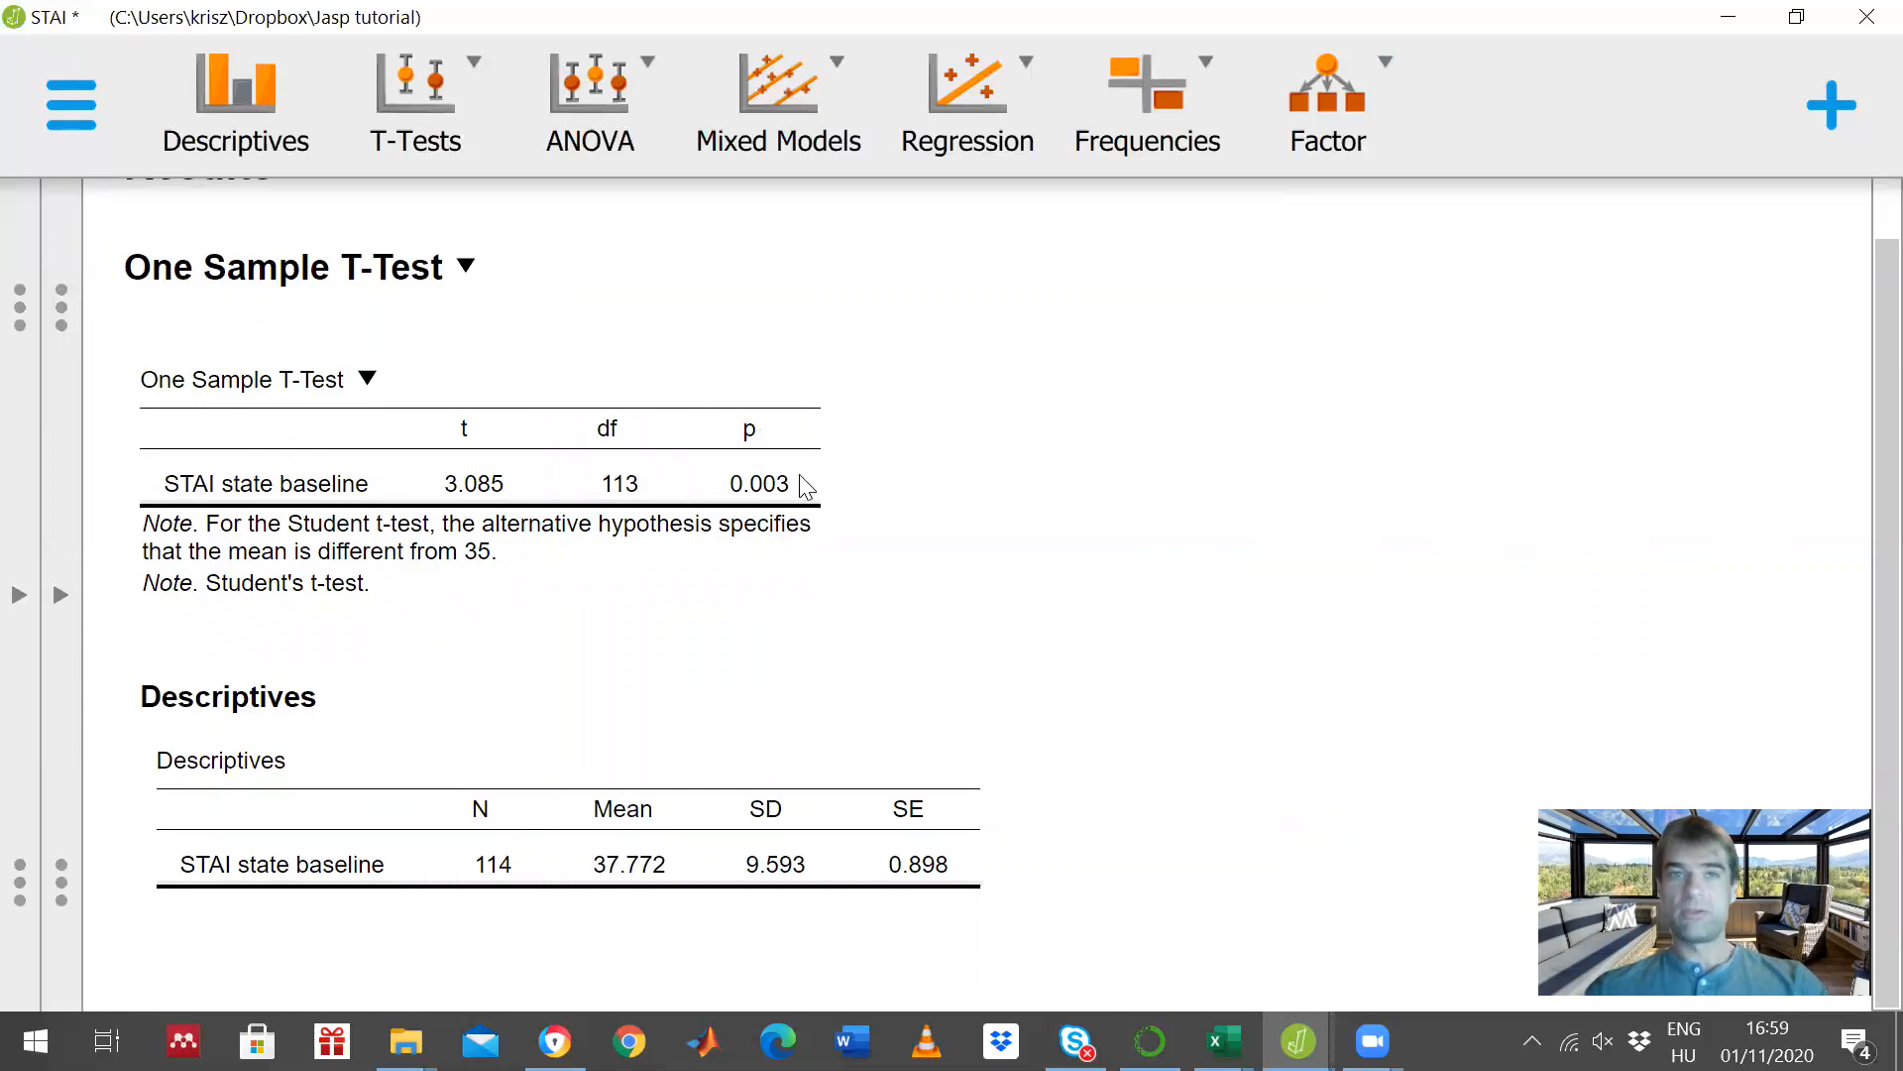
left_click(60, 596)
scroll(965, 483, "up", 3)
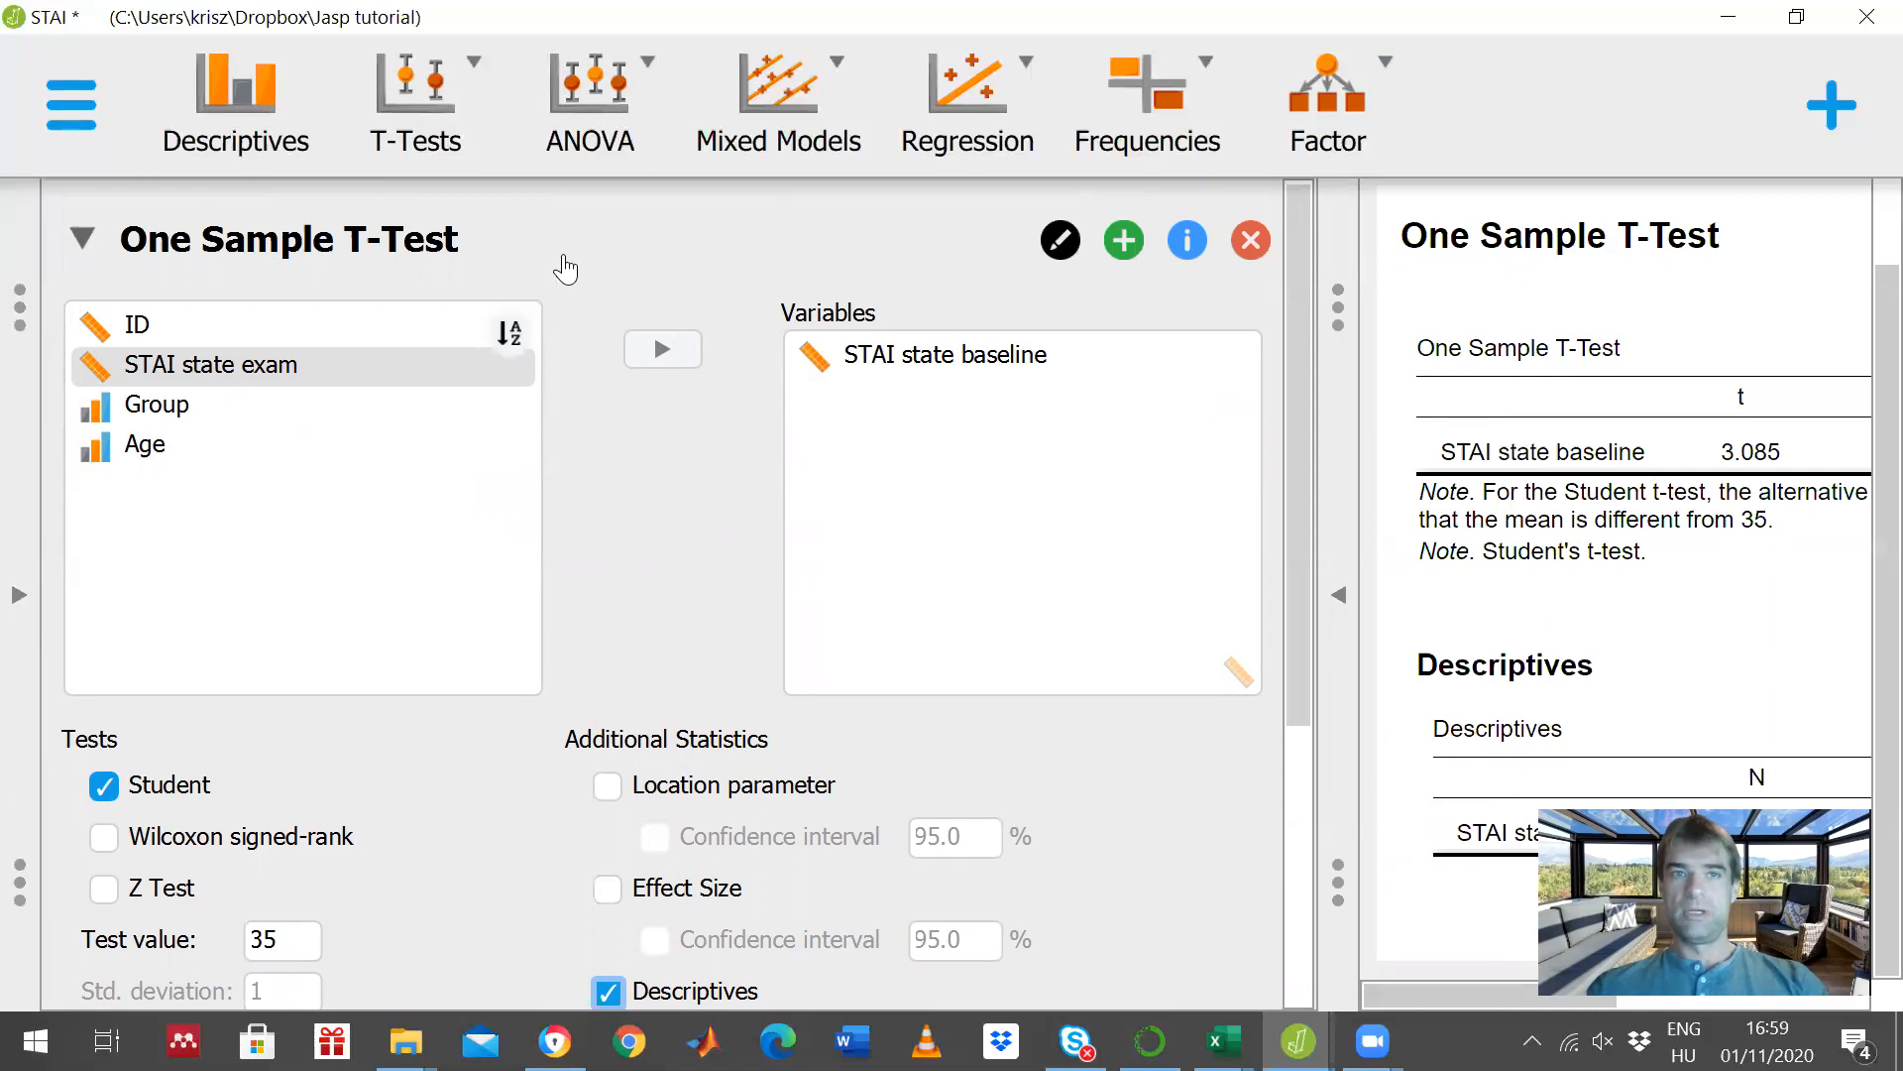
- Create a classical Paired Samples T-Test with STAI state baseline and STAI state exam as the variable pair
left_click(15, 598)
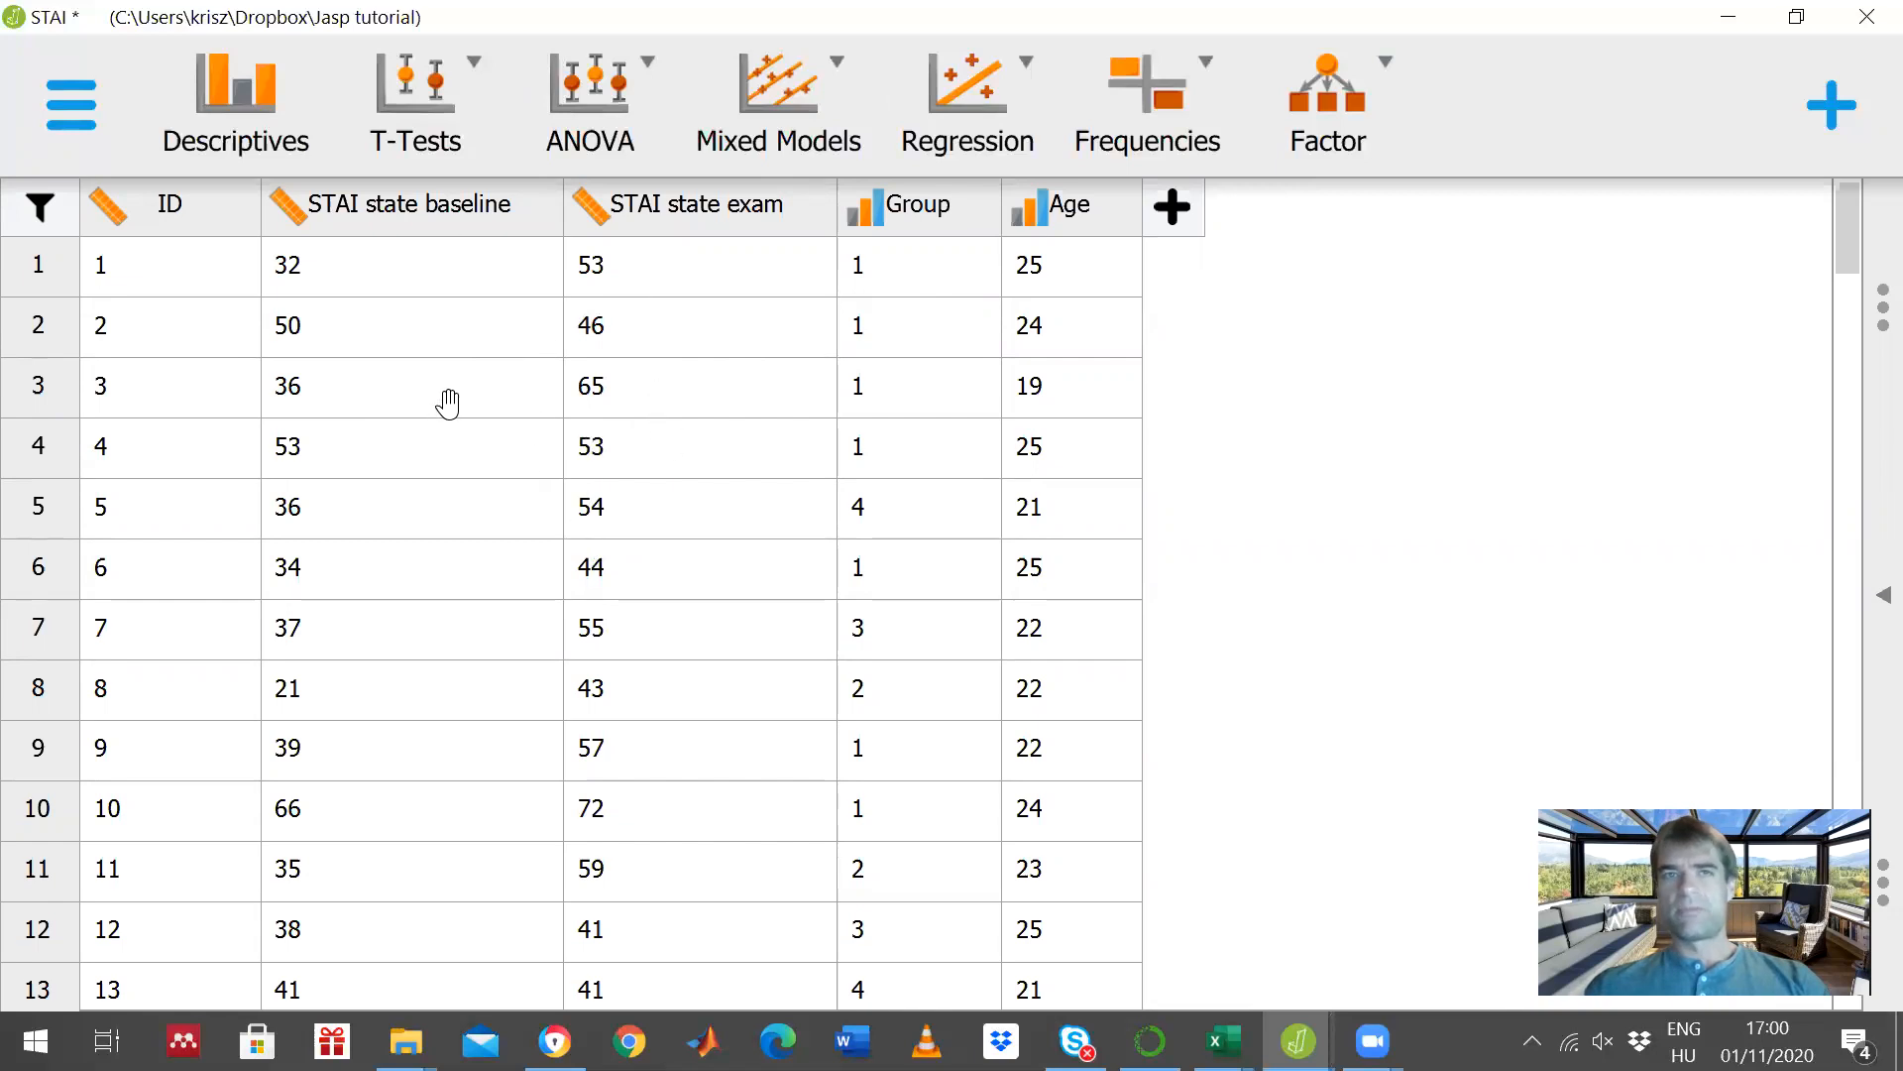
left_click(425, 111)
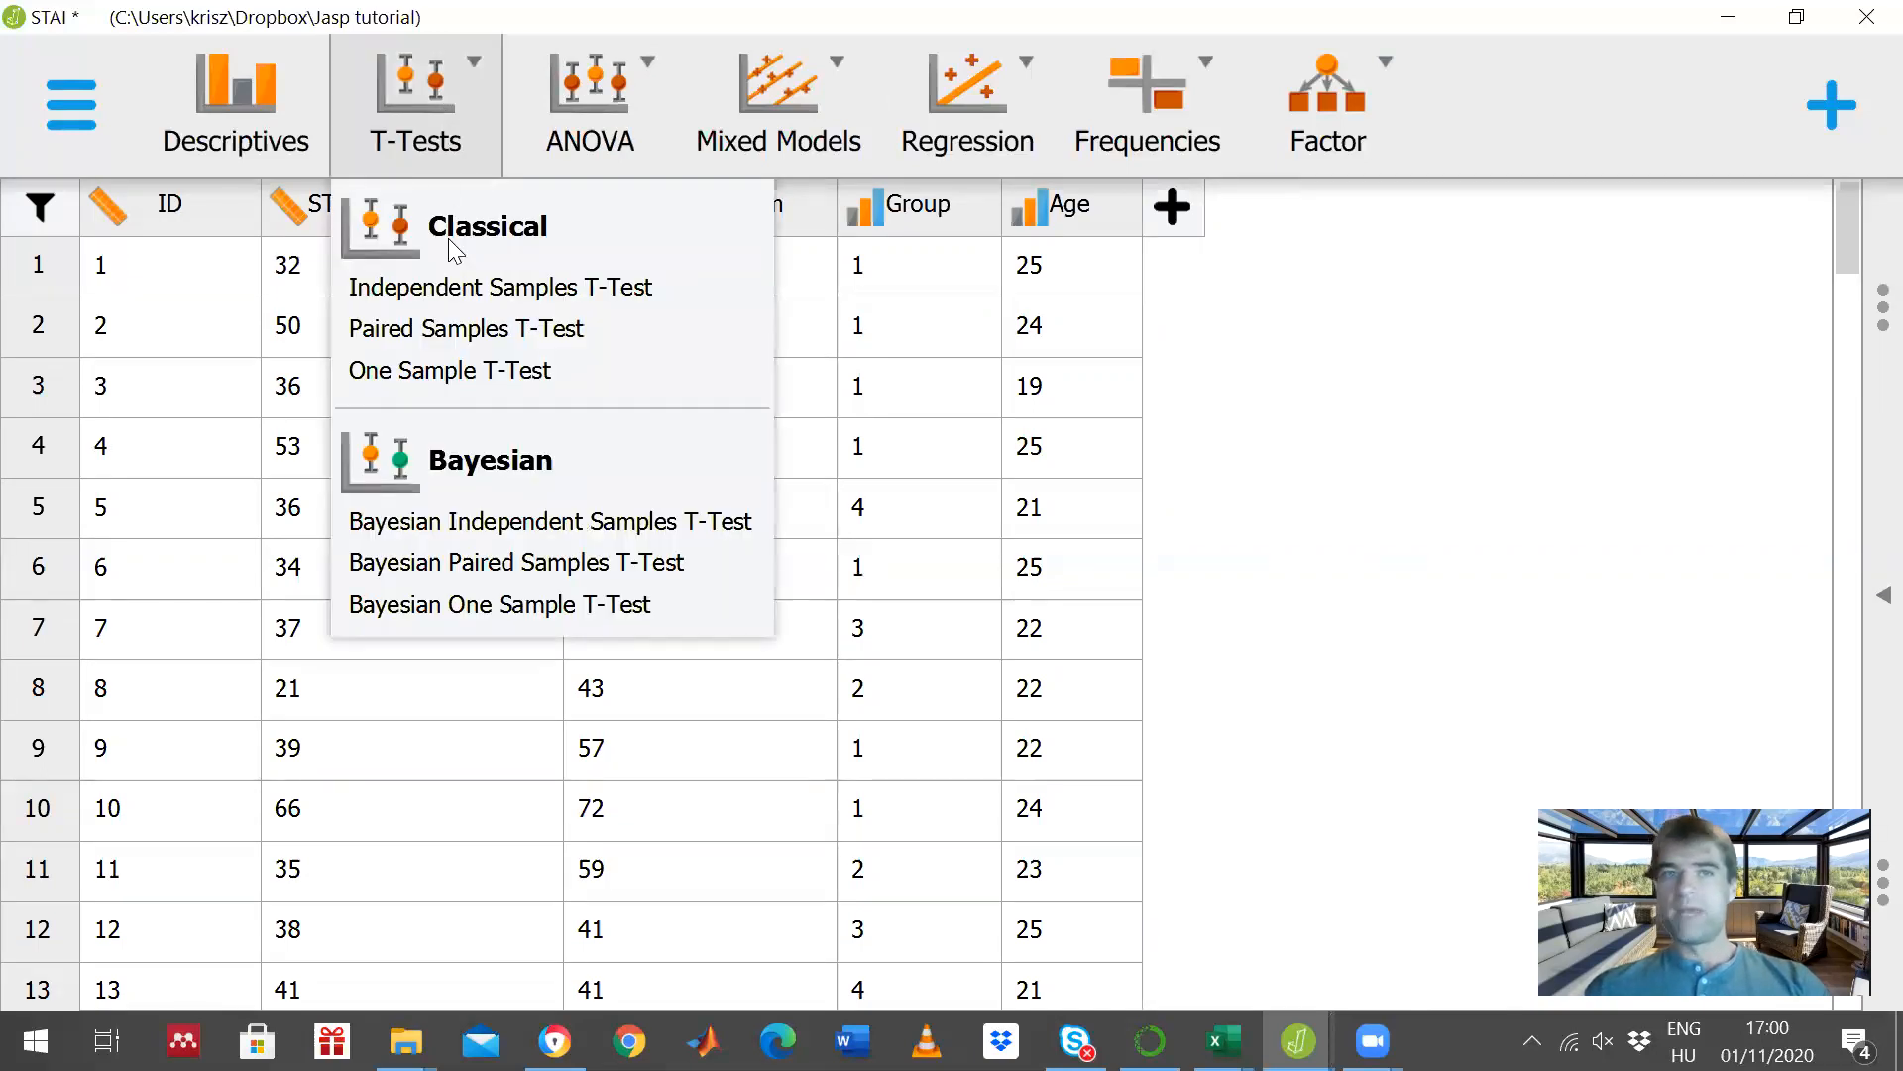
left_click(396, 330)
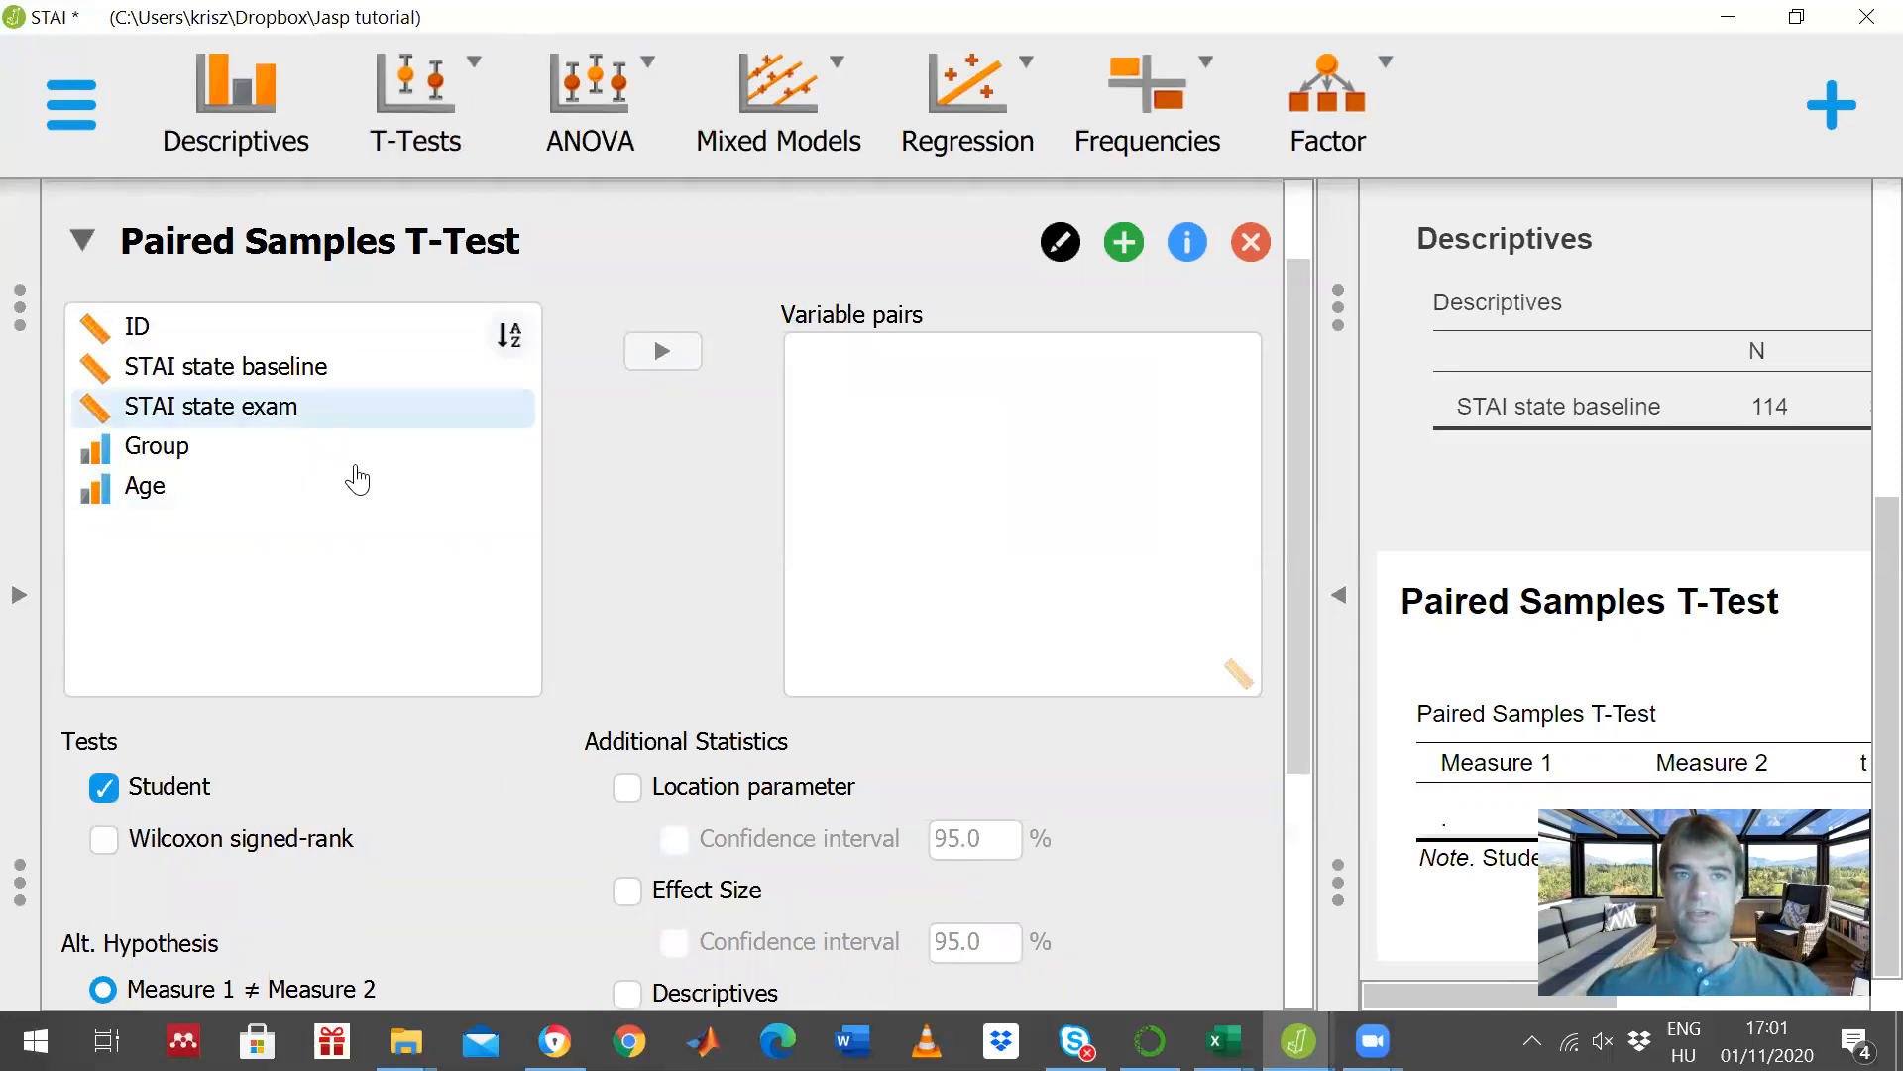
left_click(287, 377)
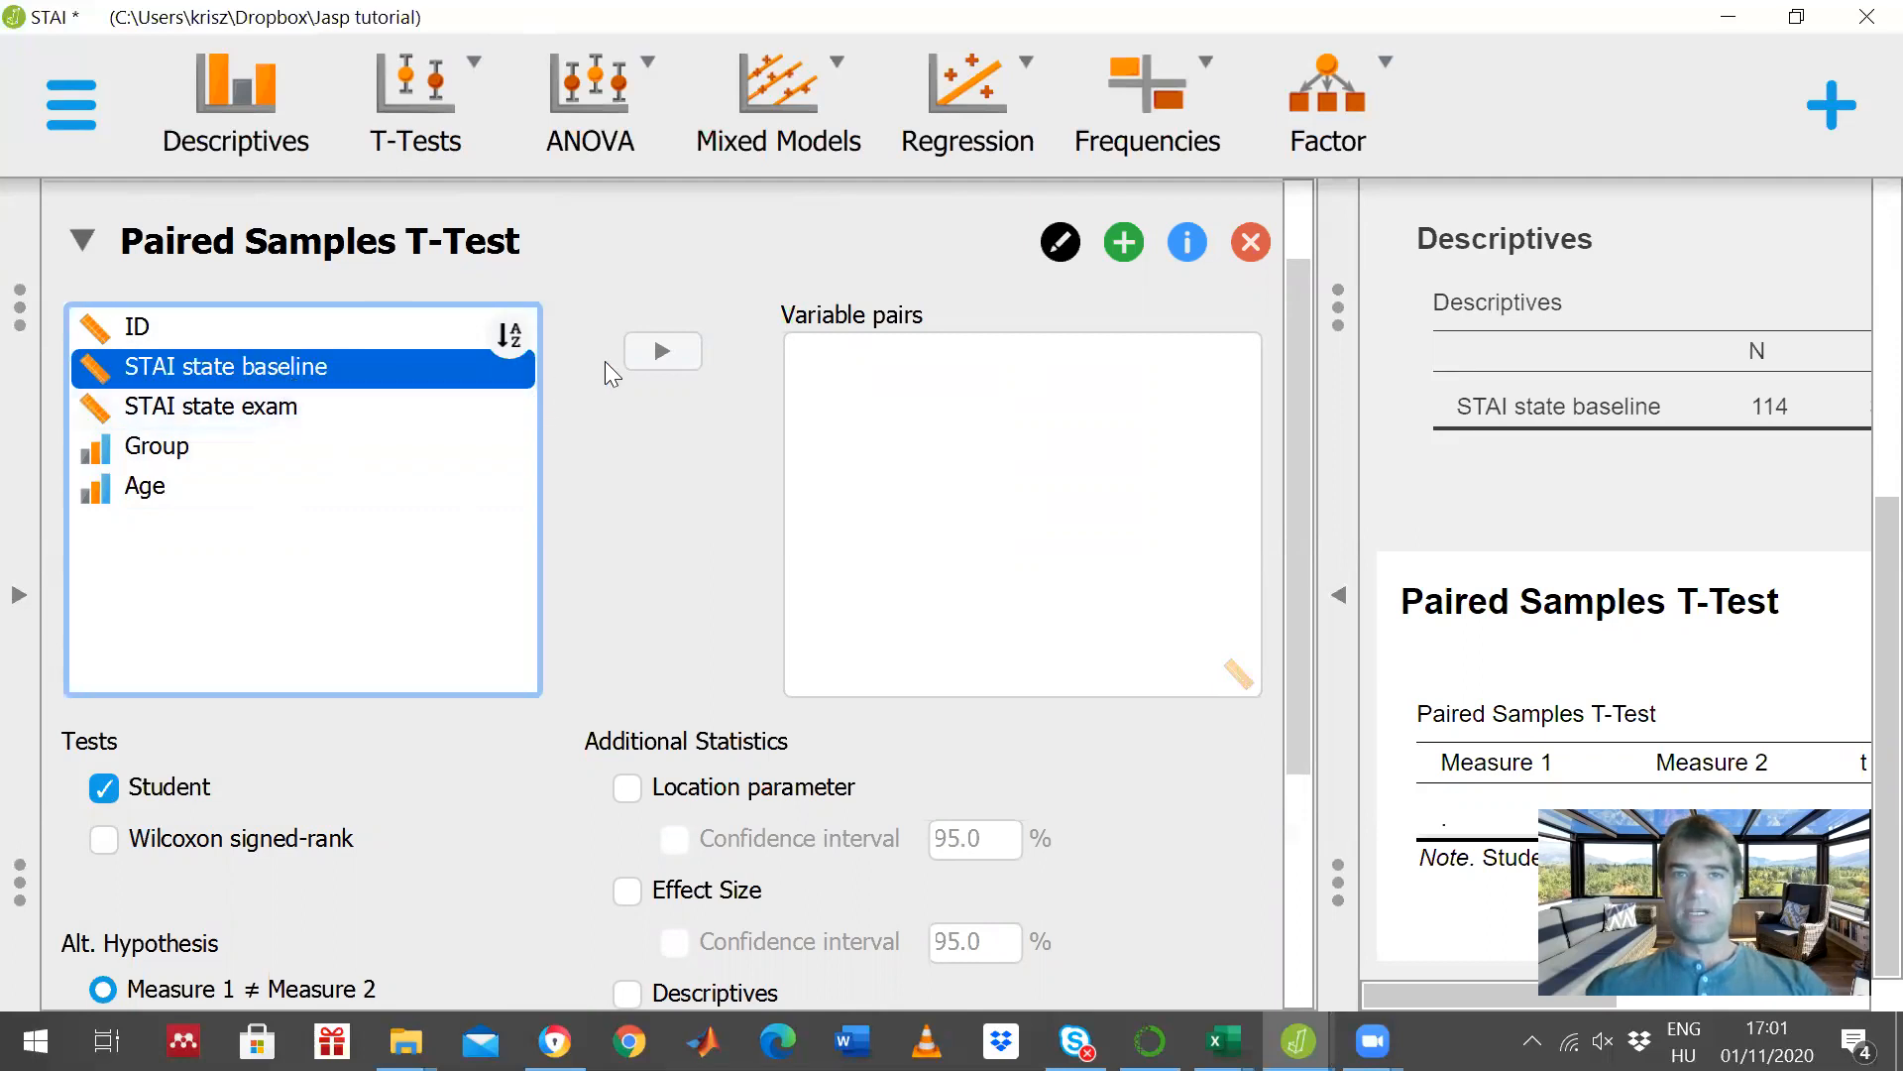
left_click(659, 351)
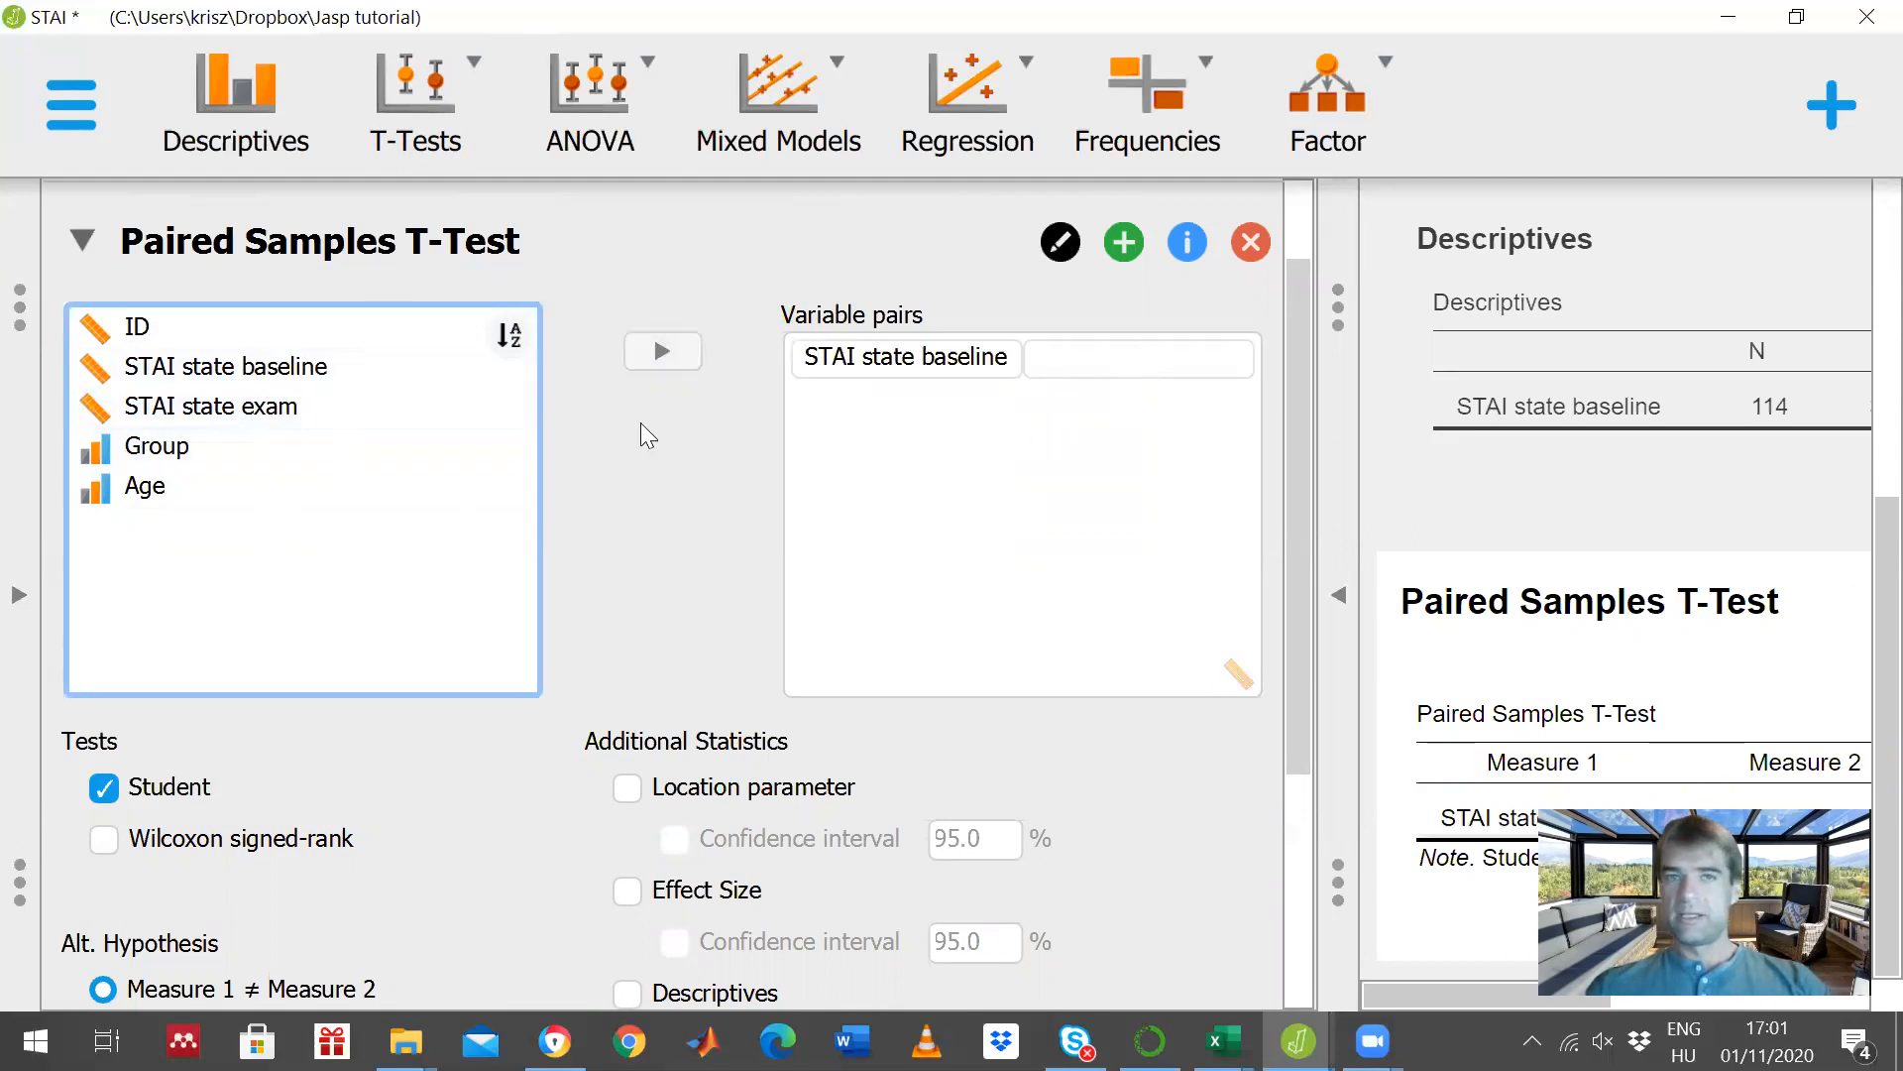
left_click(212, 412)
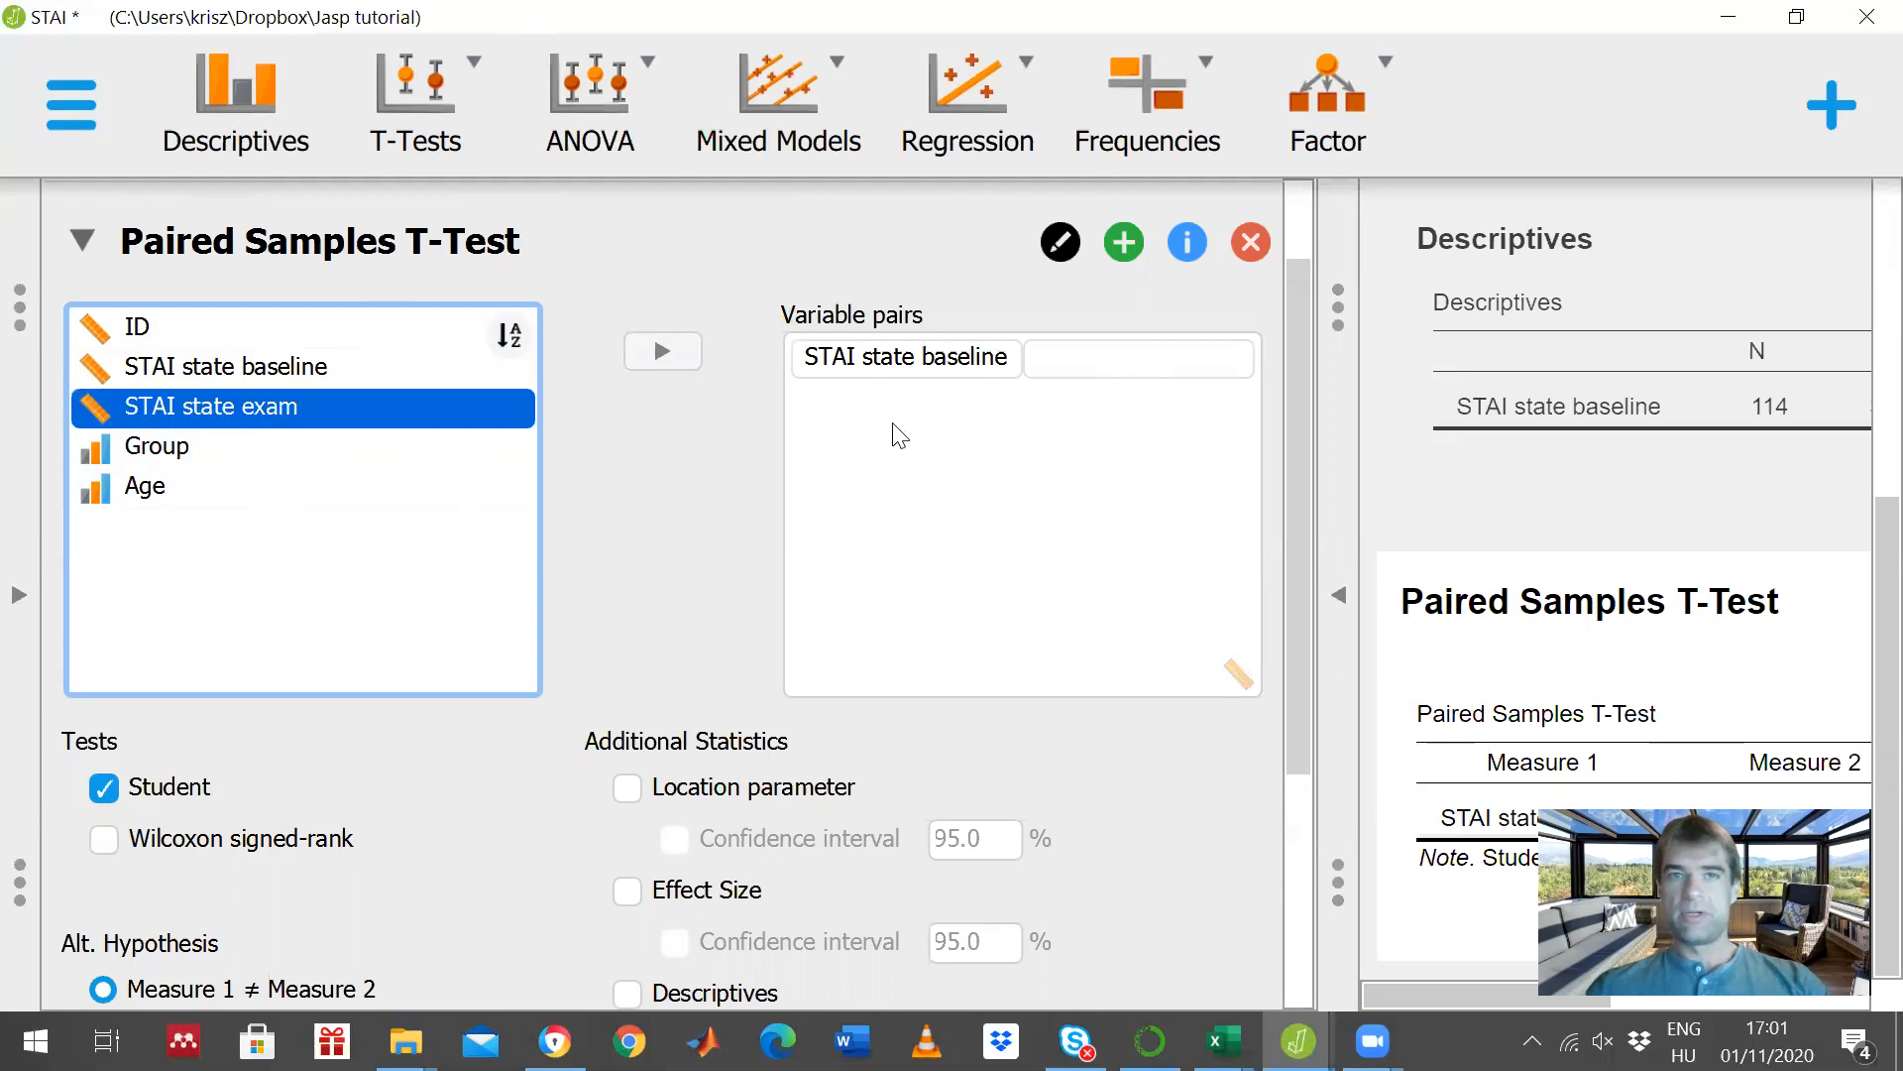
left_click(654, 351)
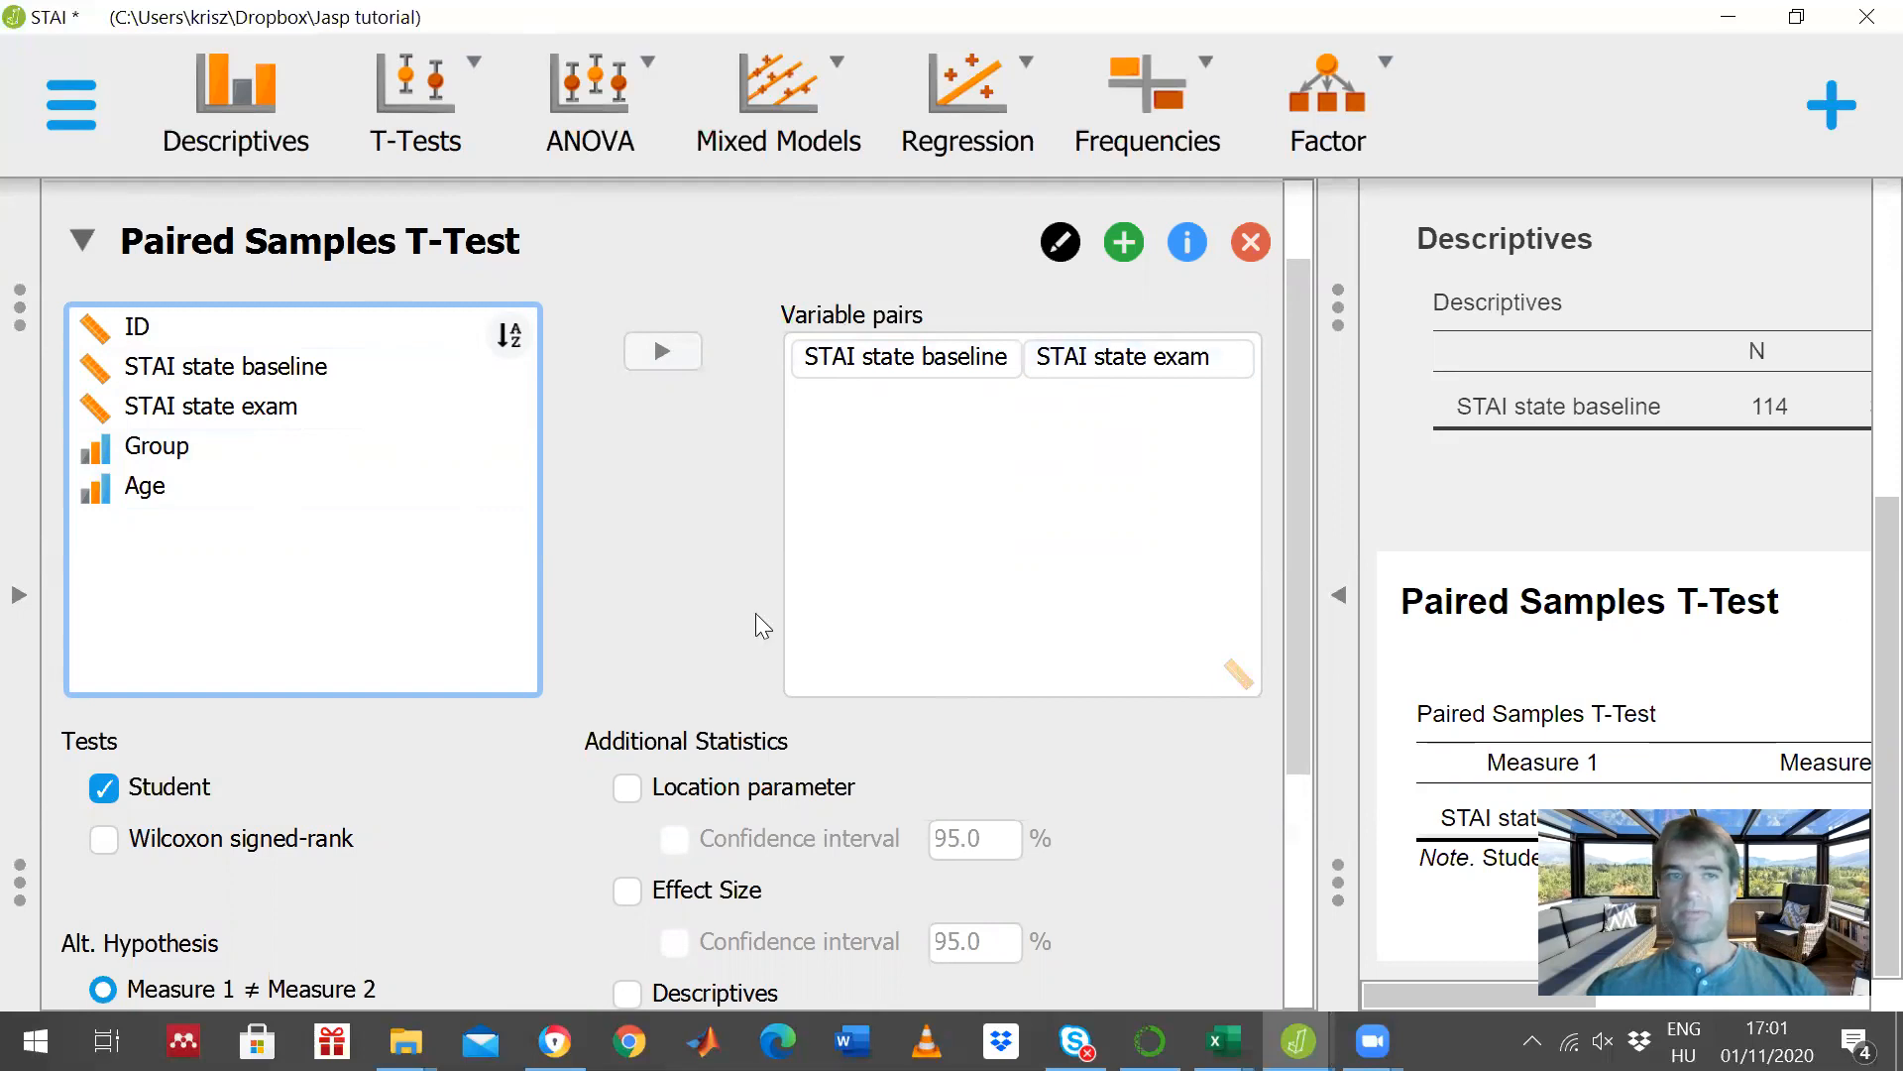
- Add Descriptives to the Paired Samples T-Test and compare the baseline and exam means in the results
scroll(809, 522, "down", 3)
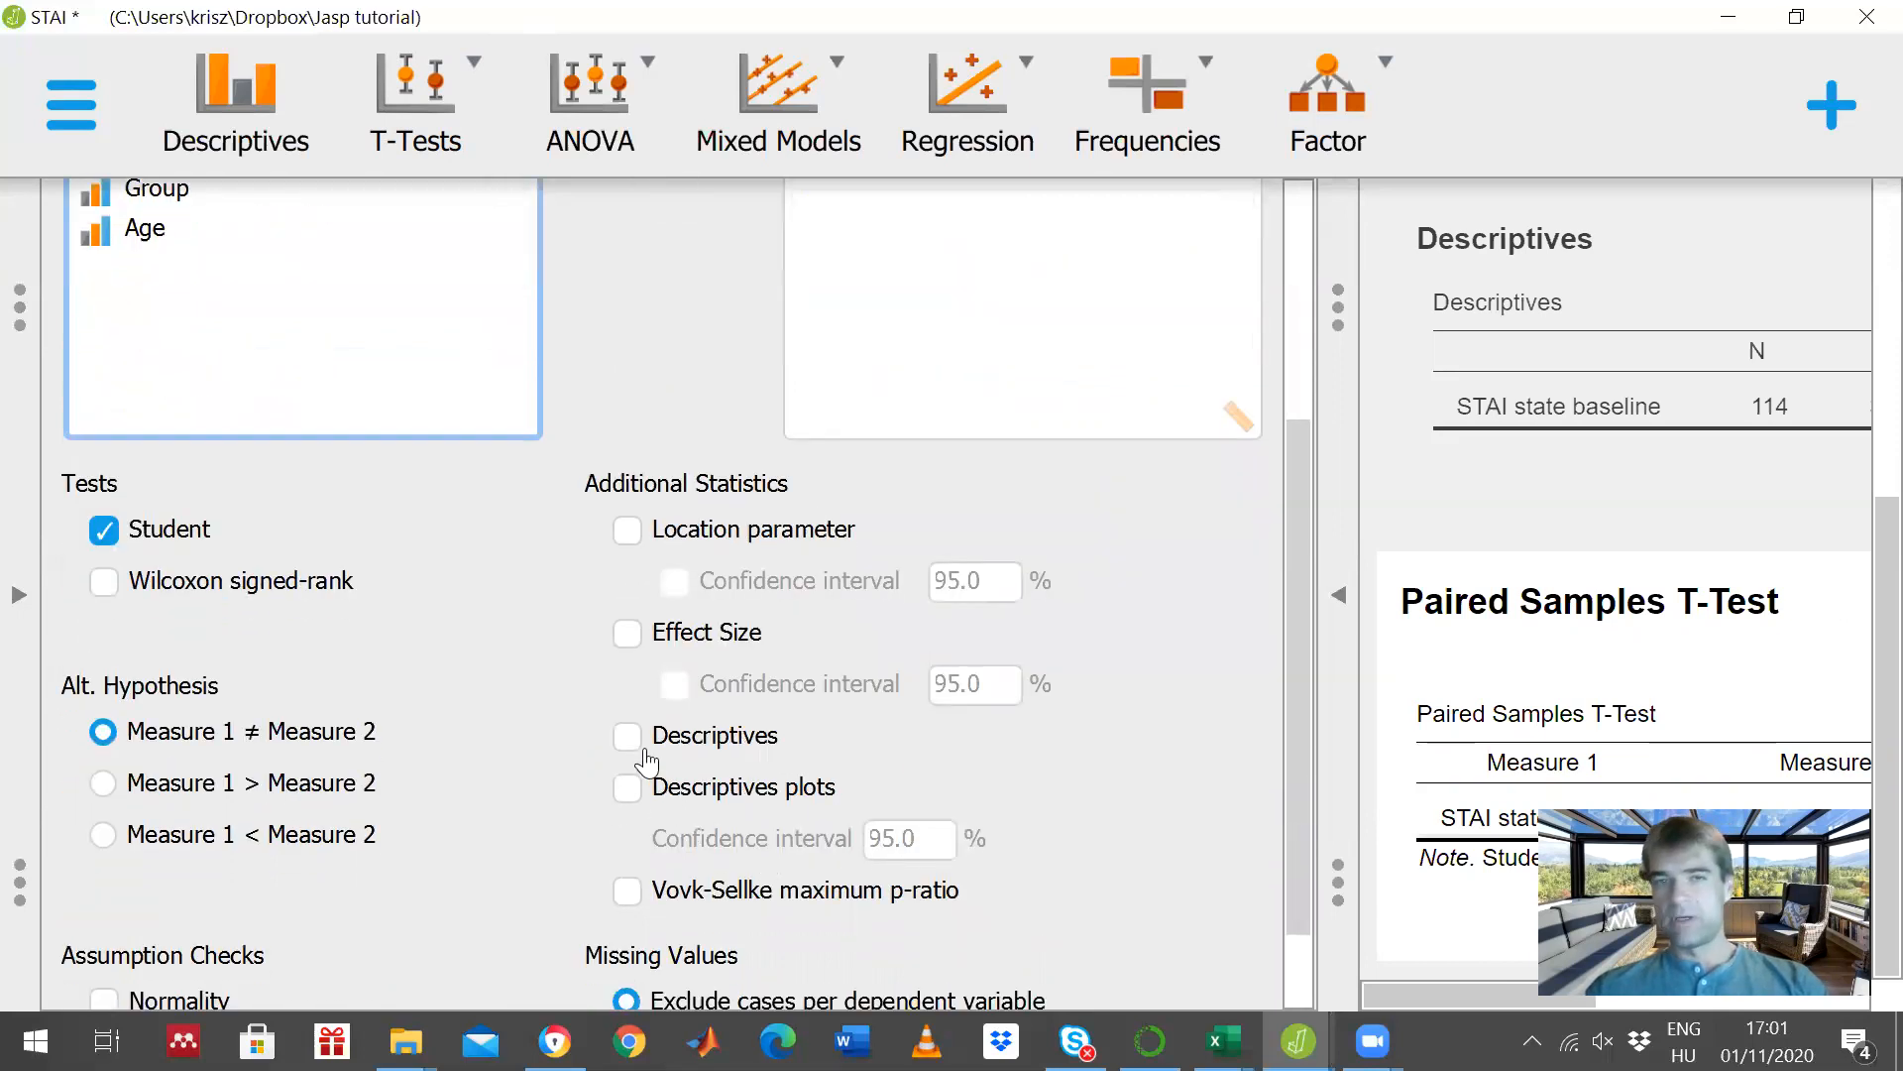
left_click(625, 739)
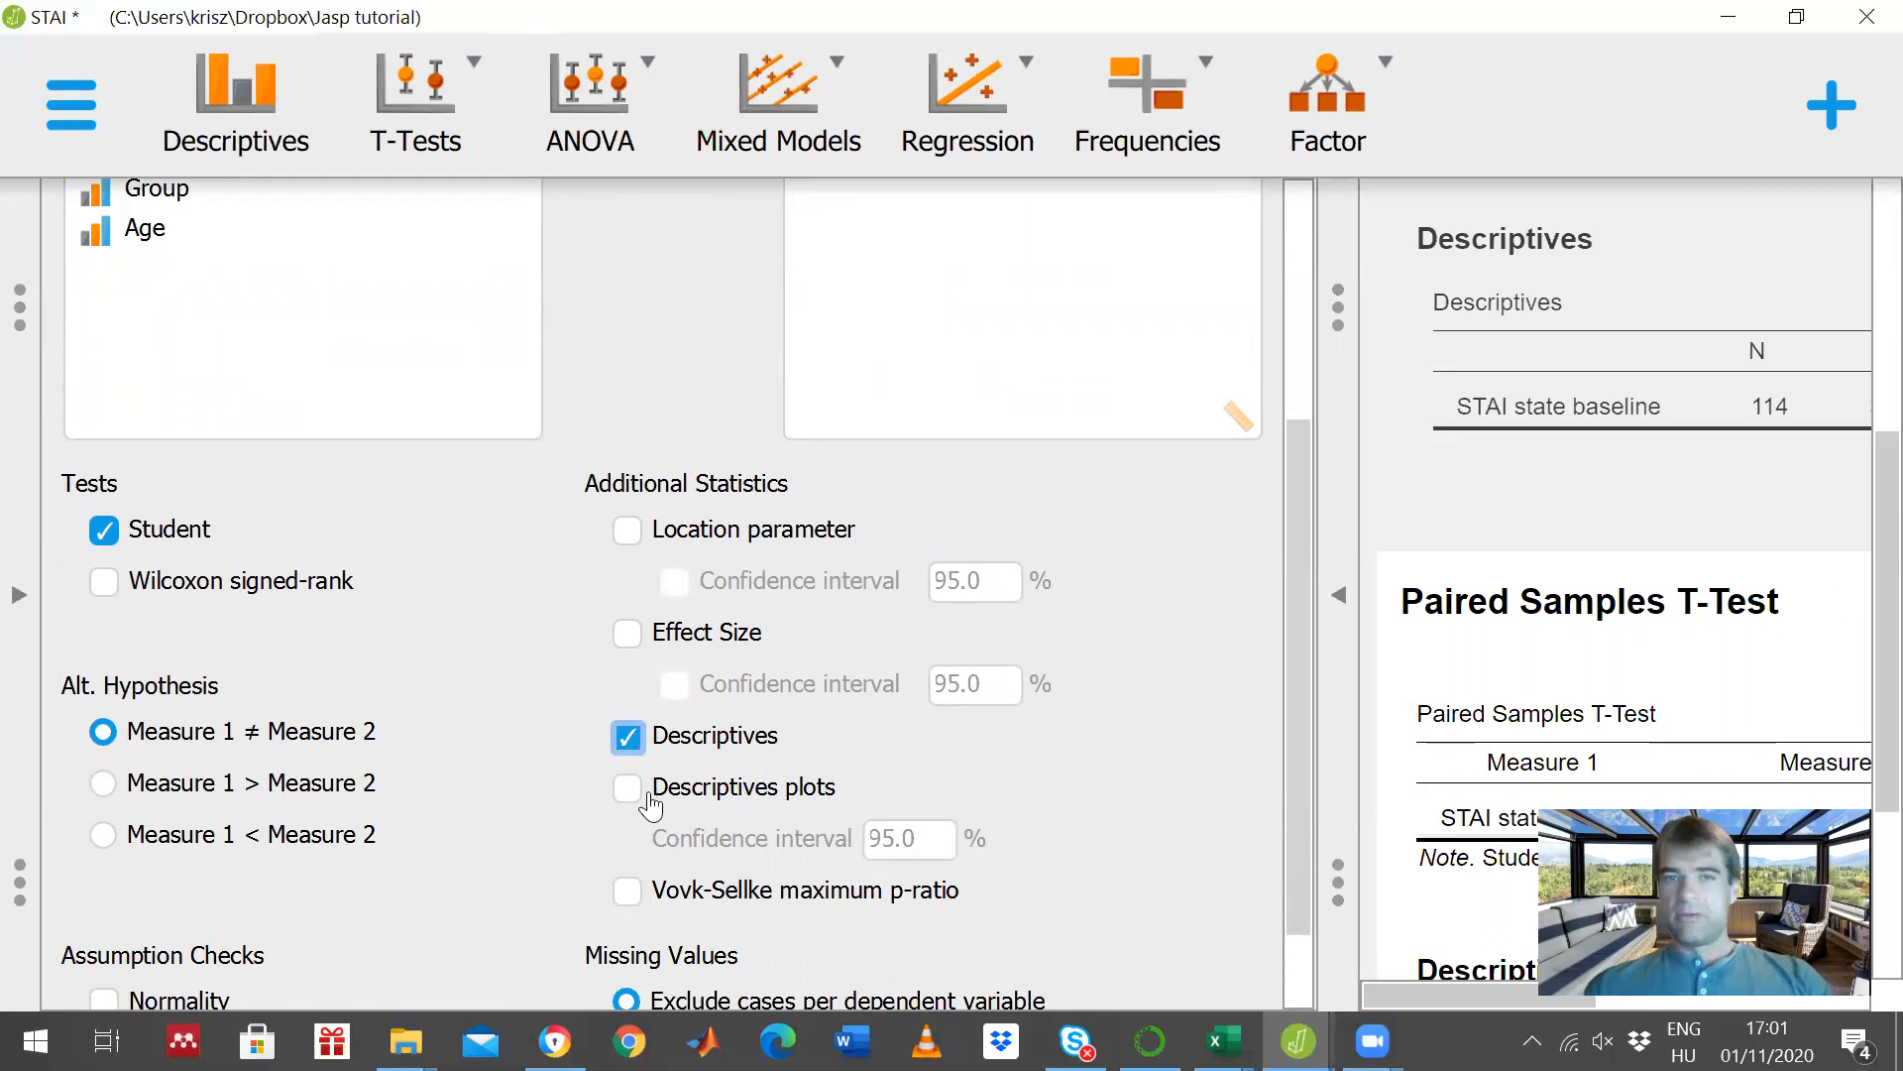
left_click(1341, 602)
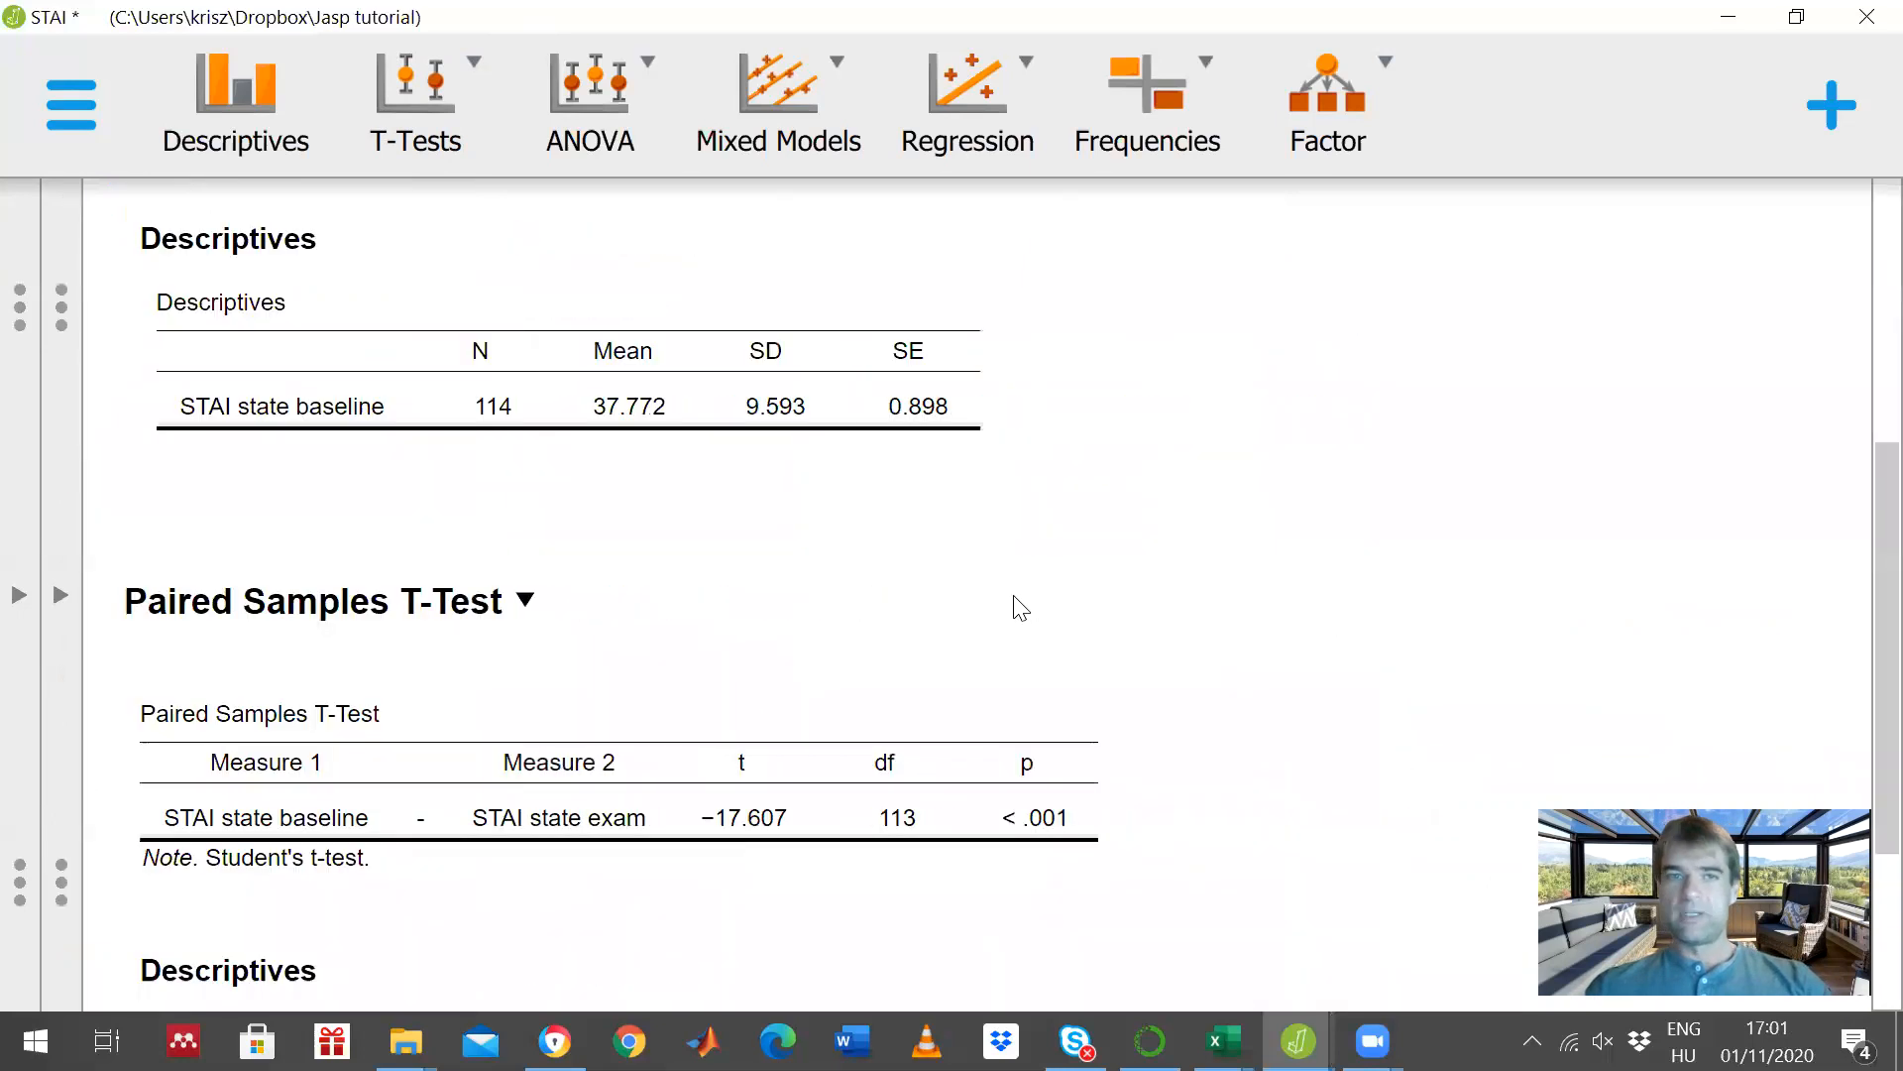
scroll(1056, 609, "down", 3)
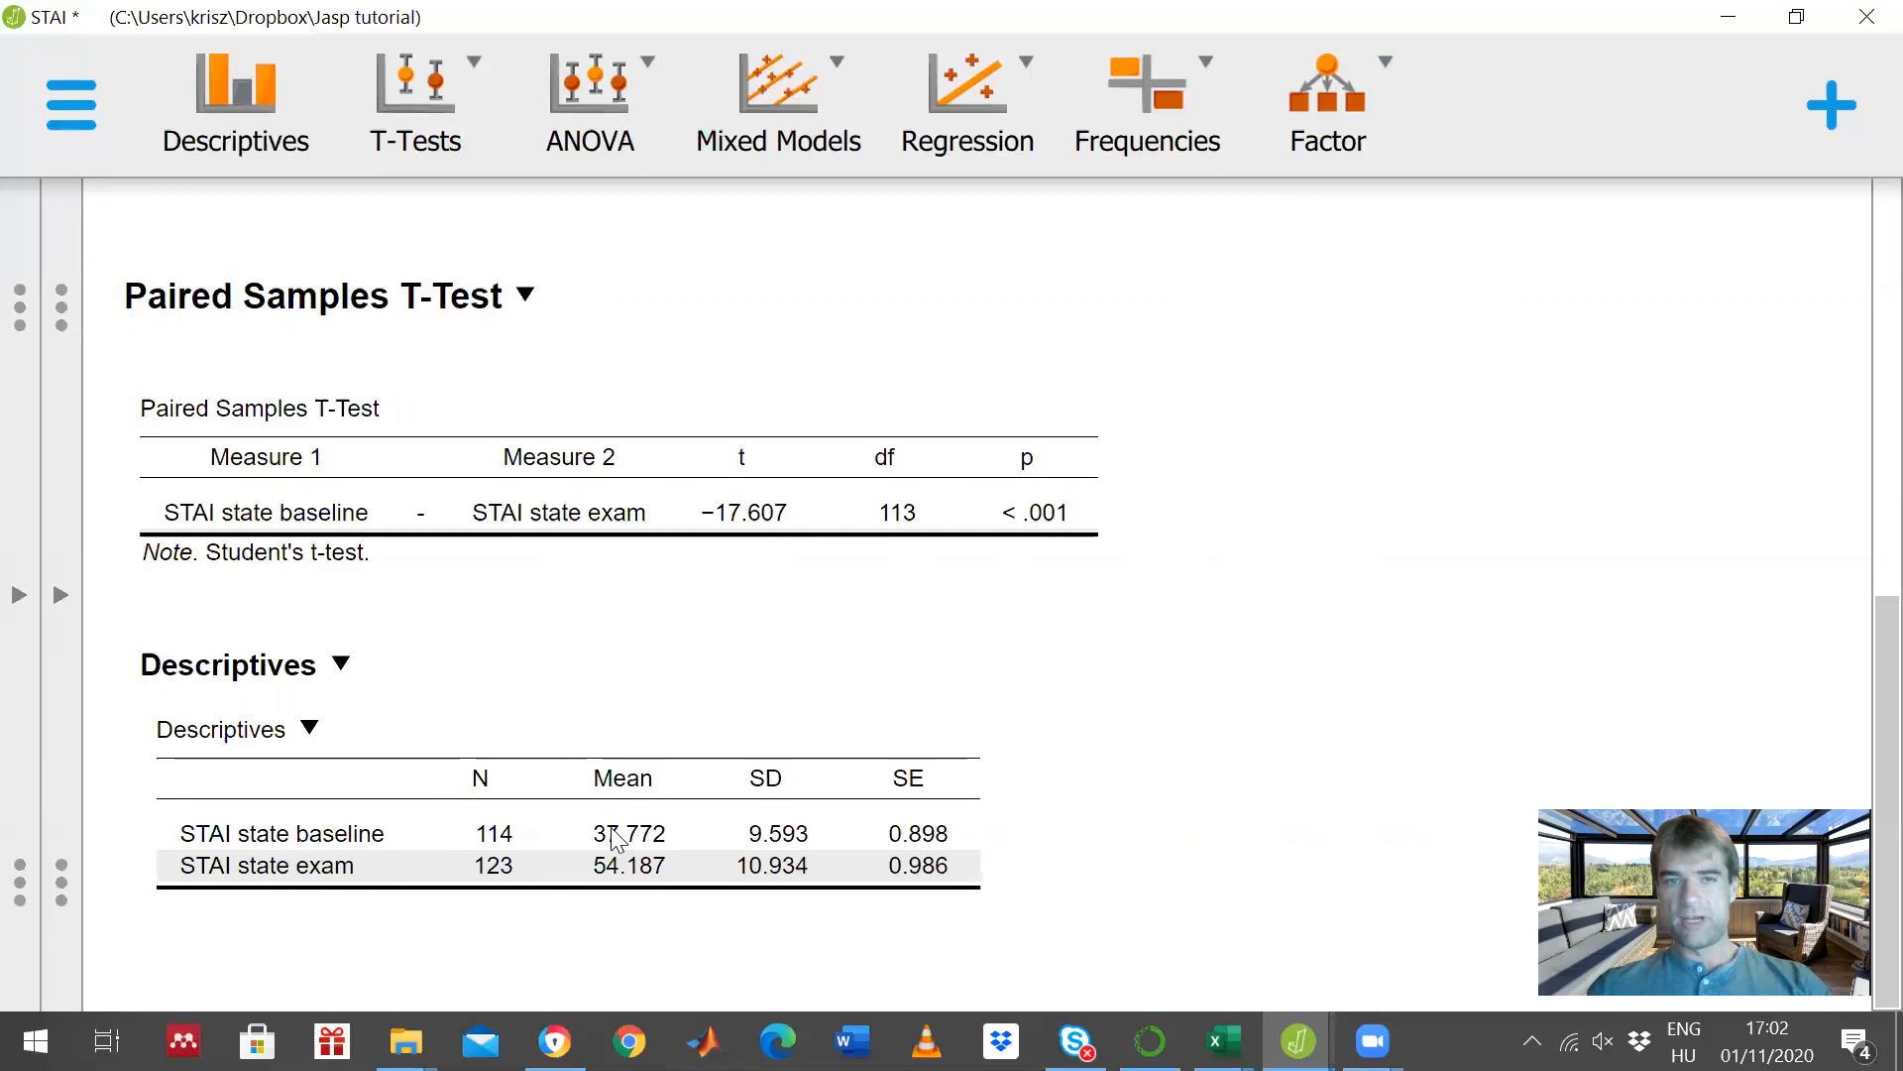
left_click(587, 850)
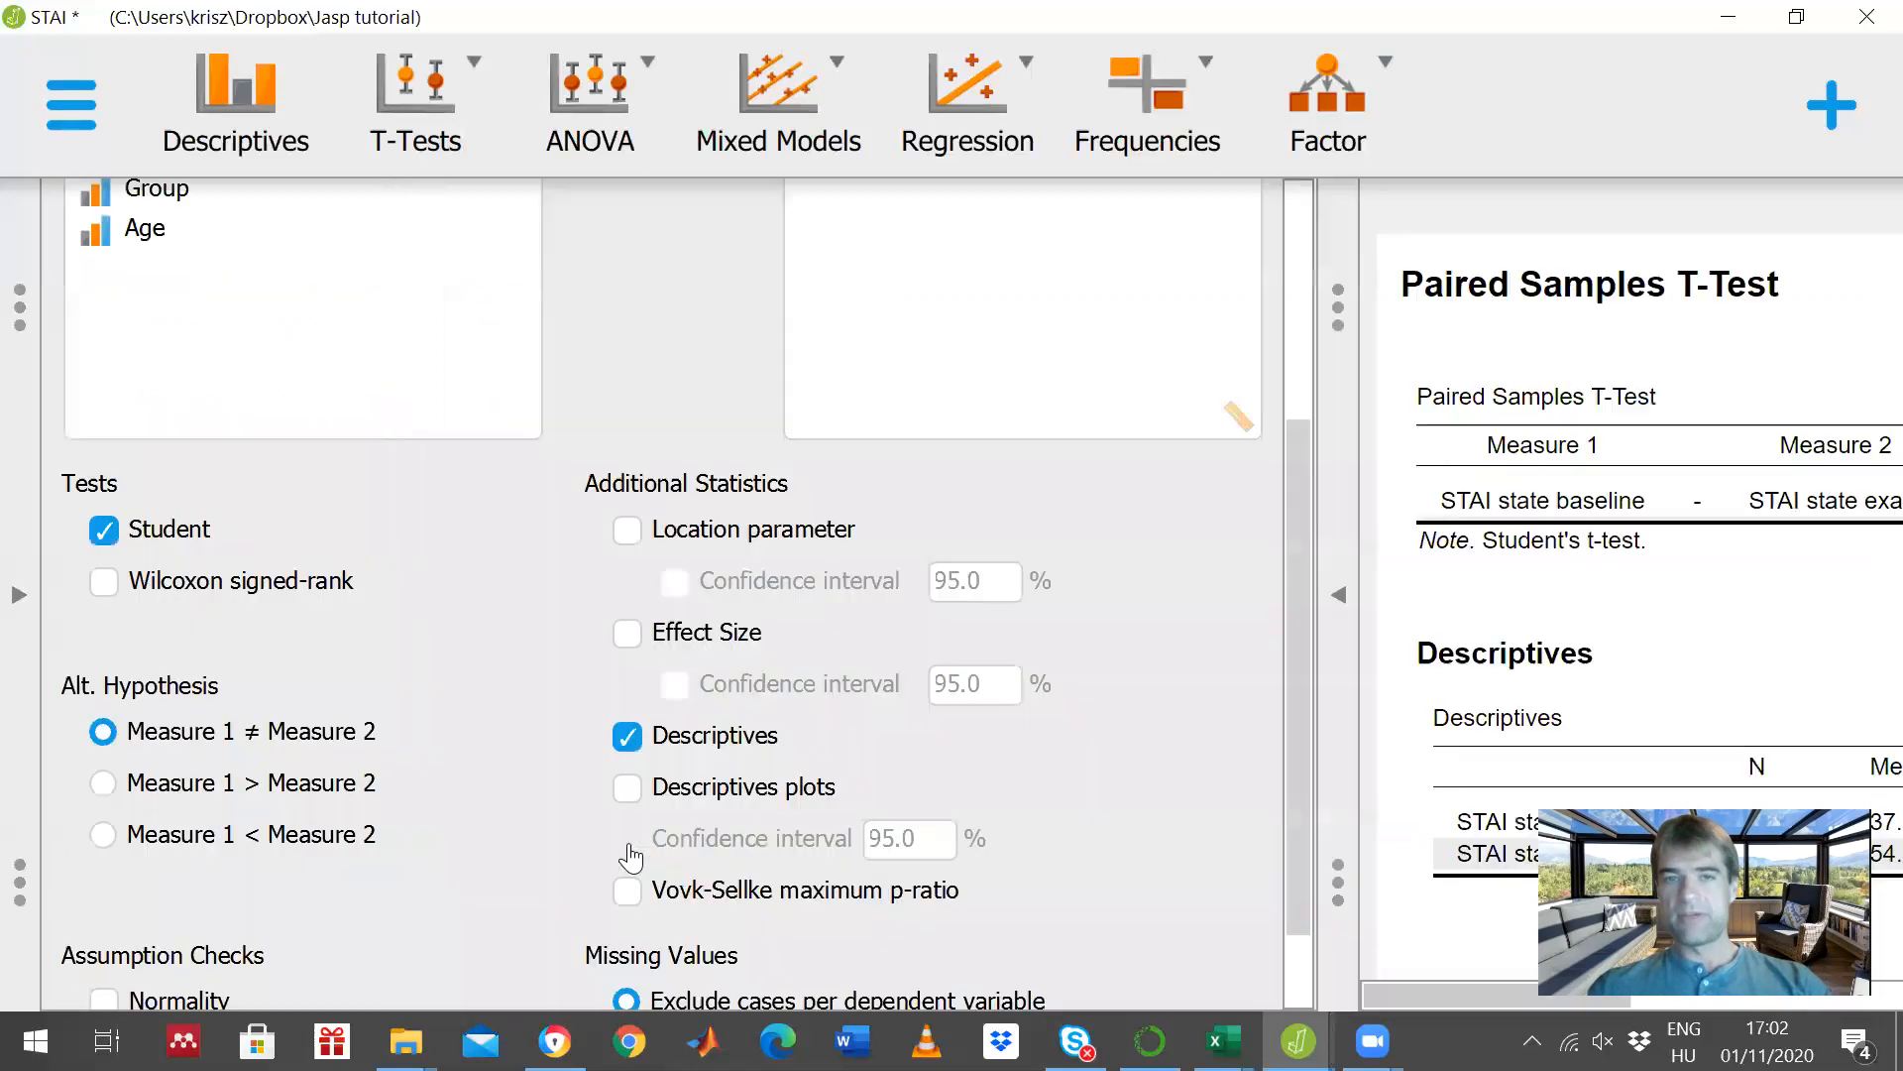
left_click(1343, 600)
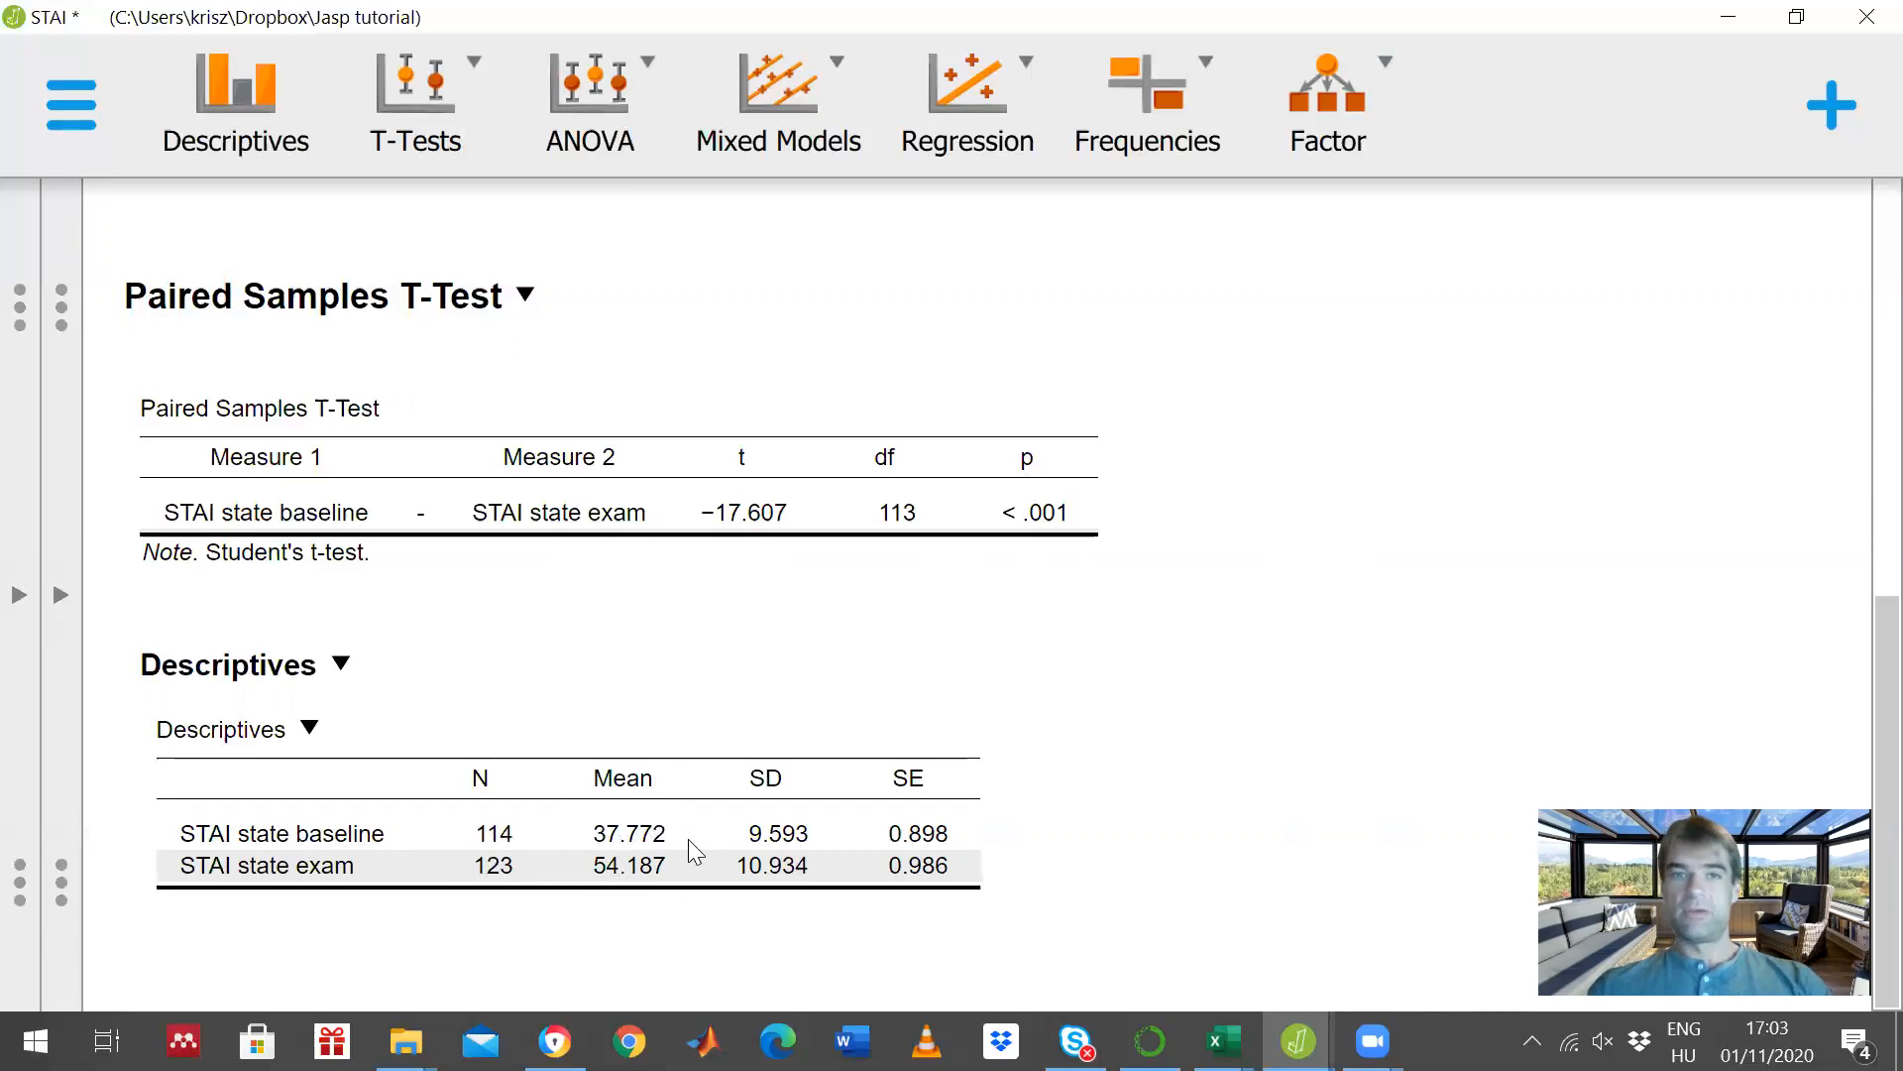
left_click(69, 604)
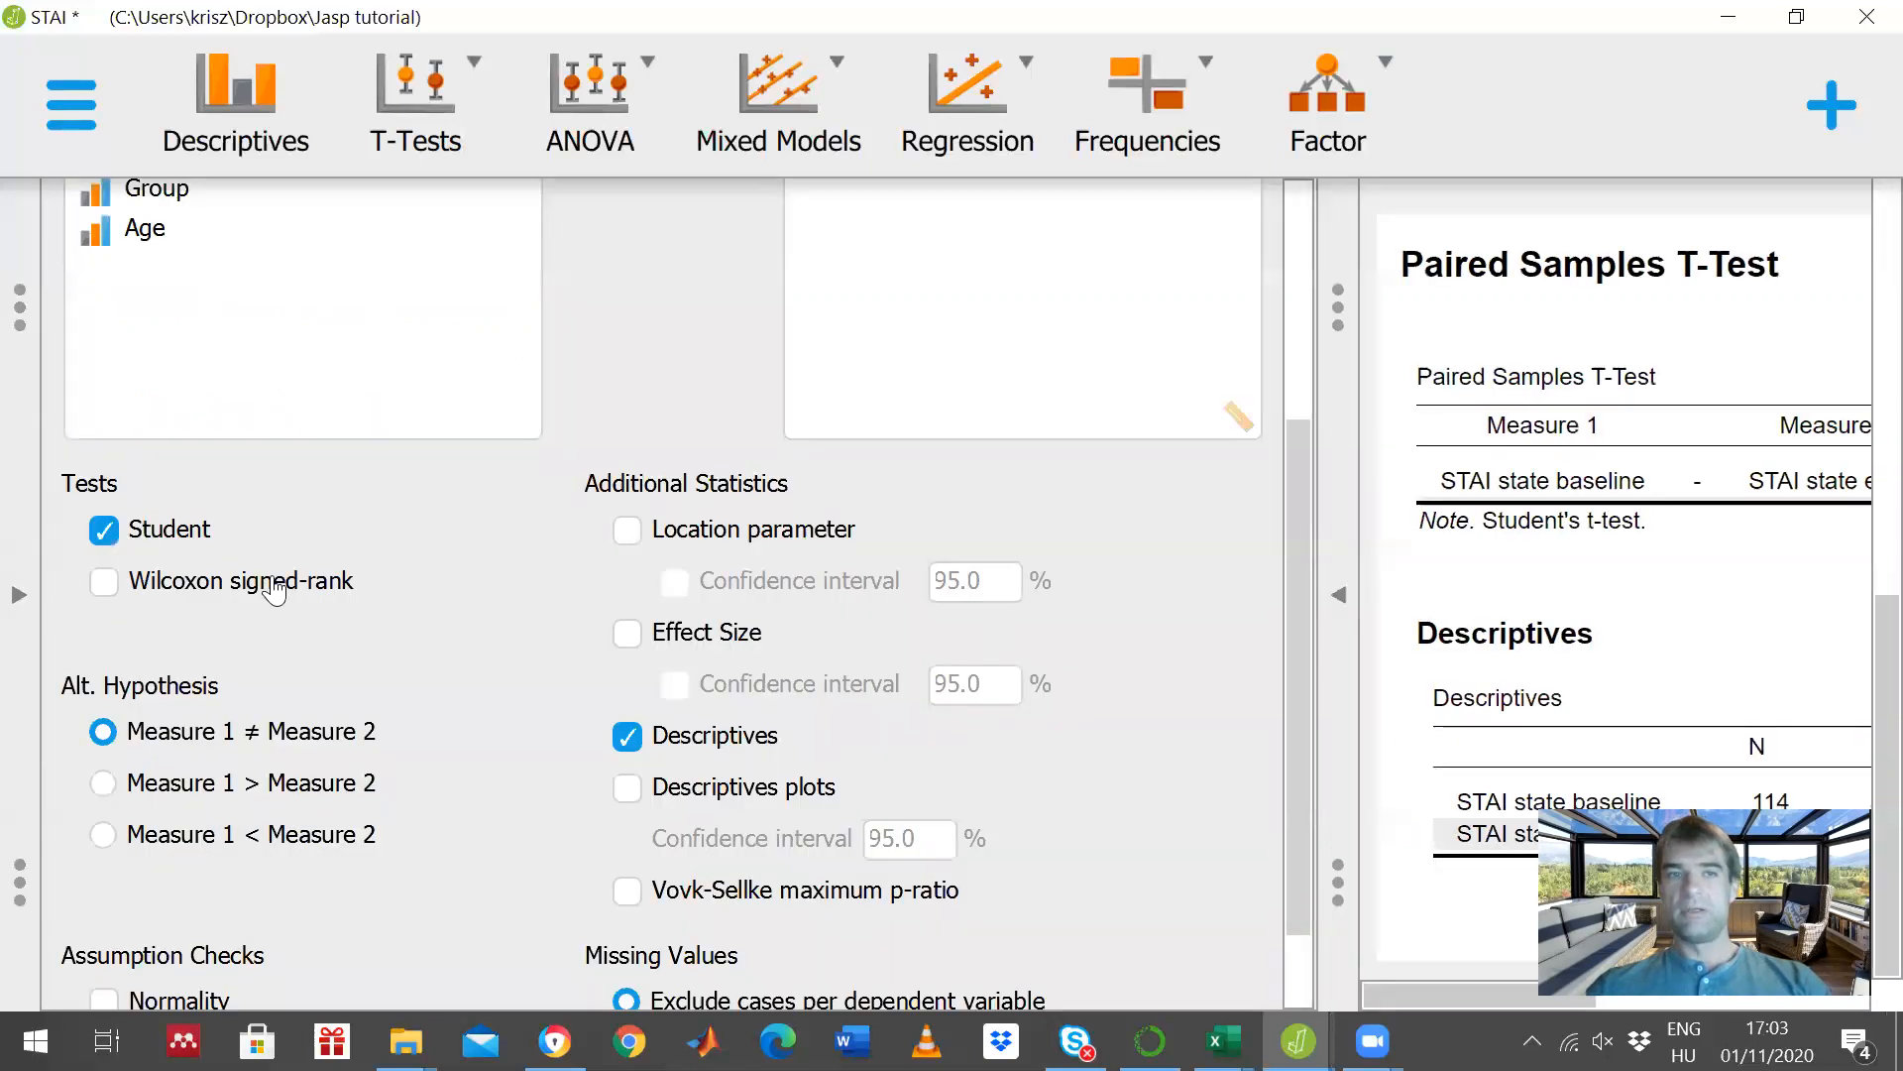
- Filter the data by the Group variable so that values 2, 3 and 4 are excluded and only group 1 remains
left_click(25, 593)
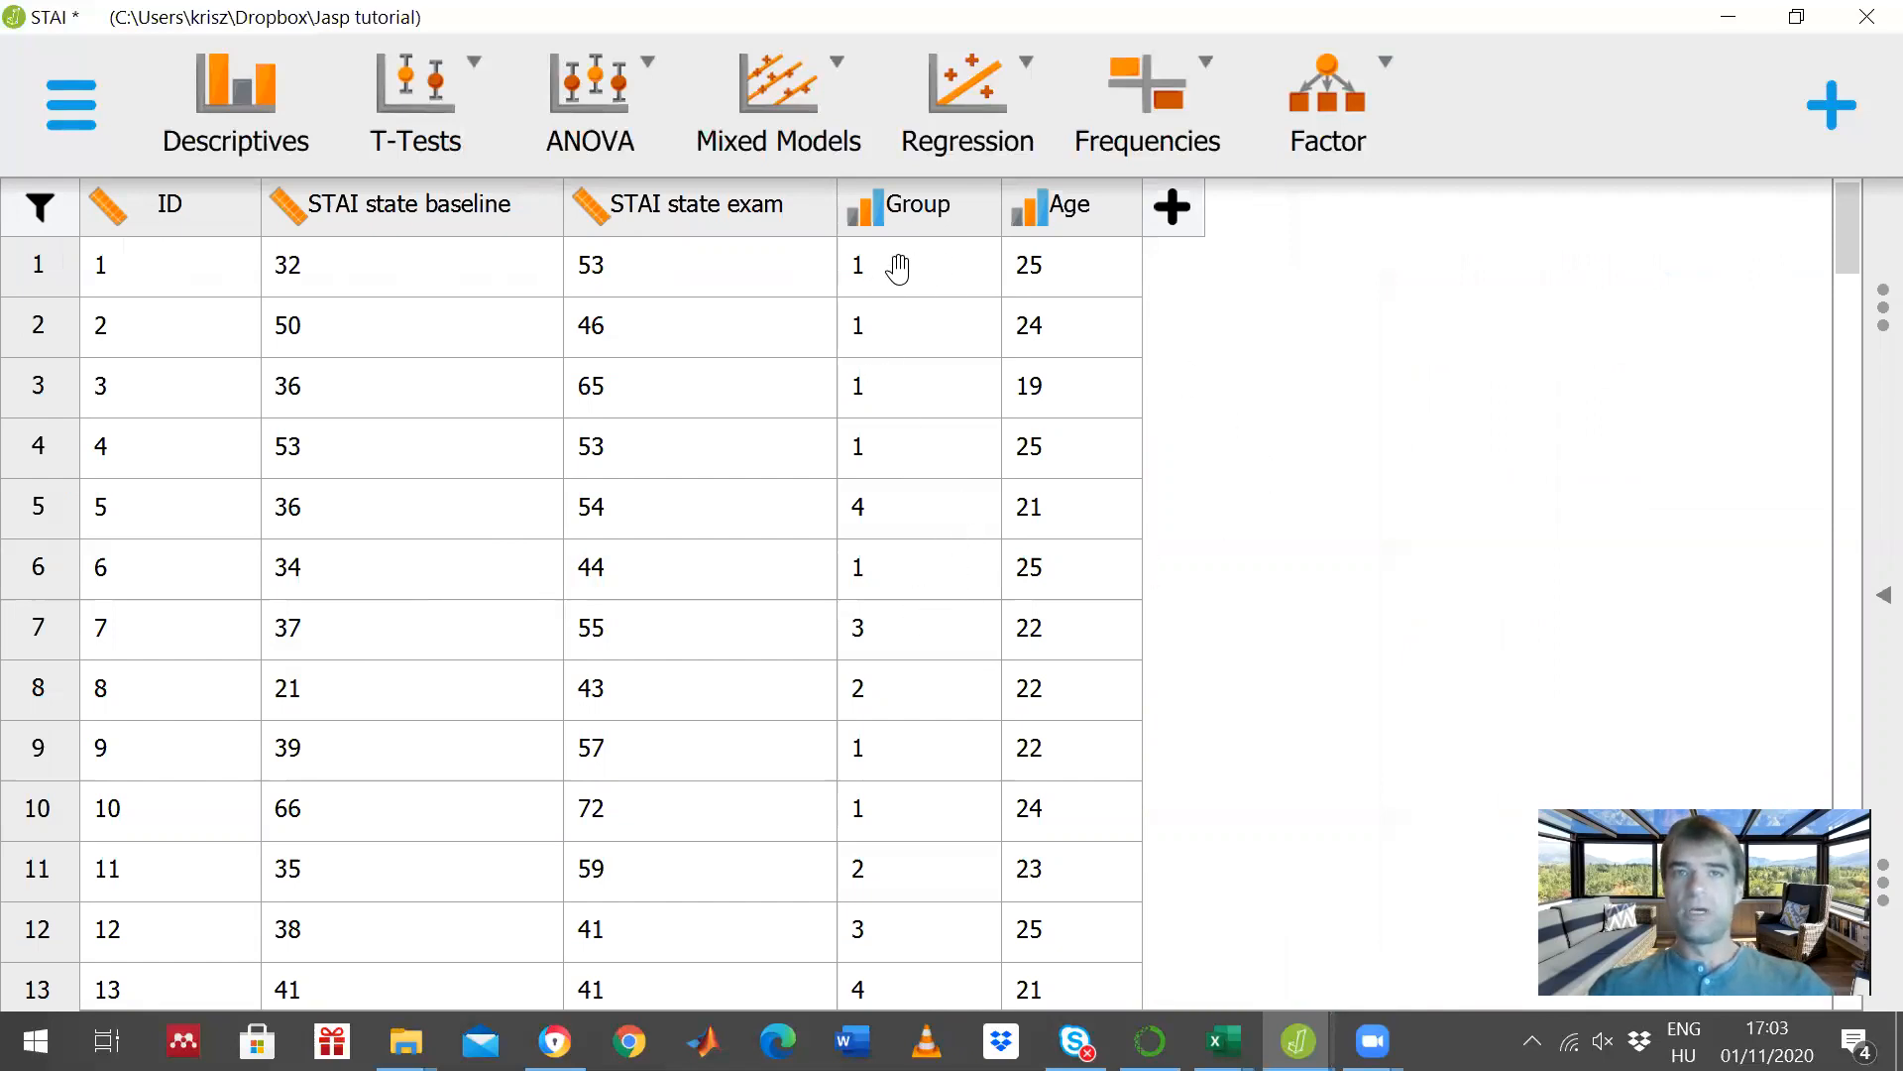
left_click(860, 211)
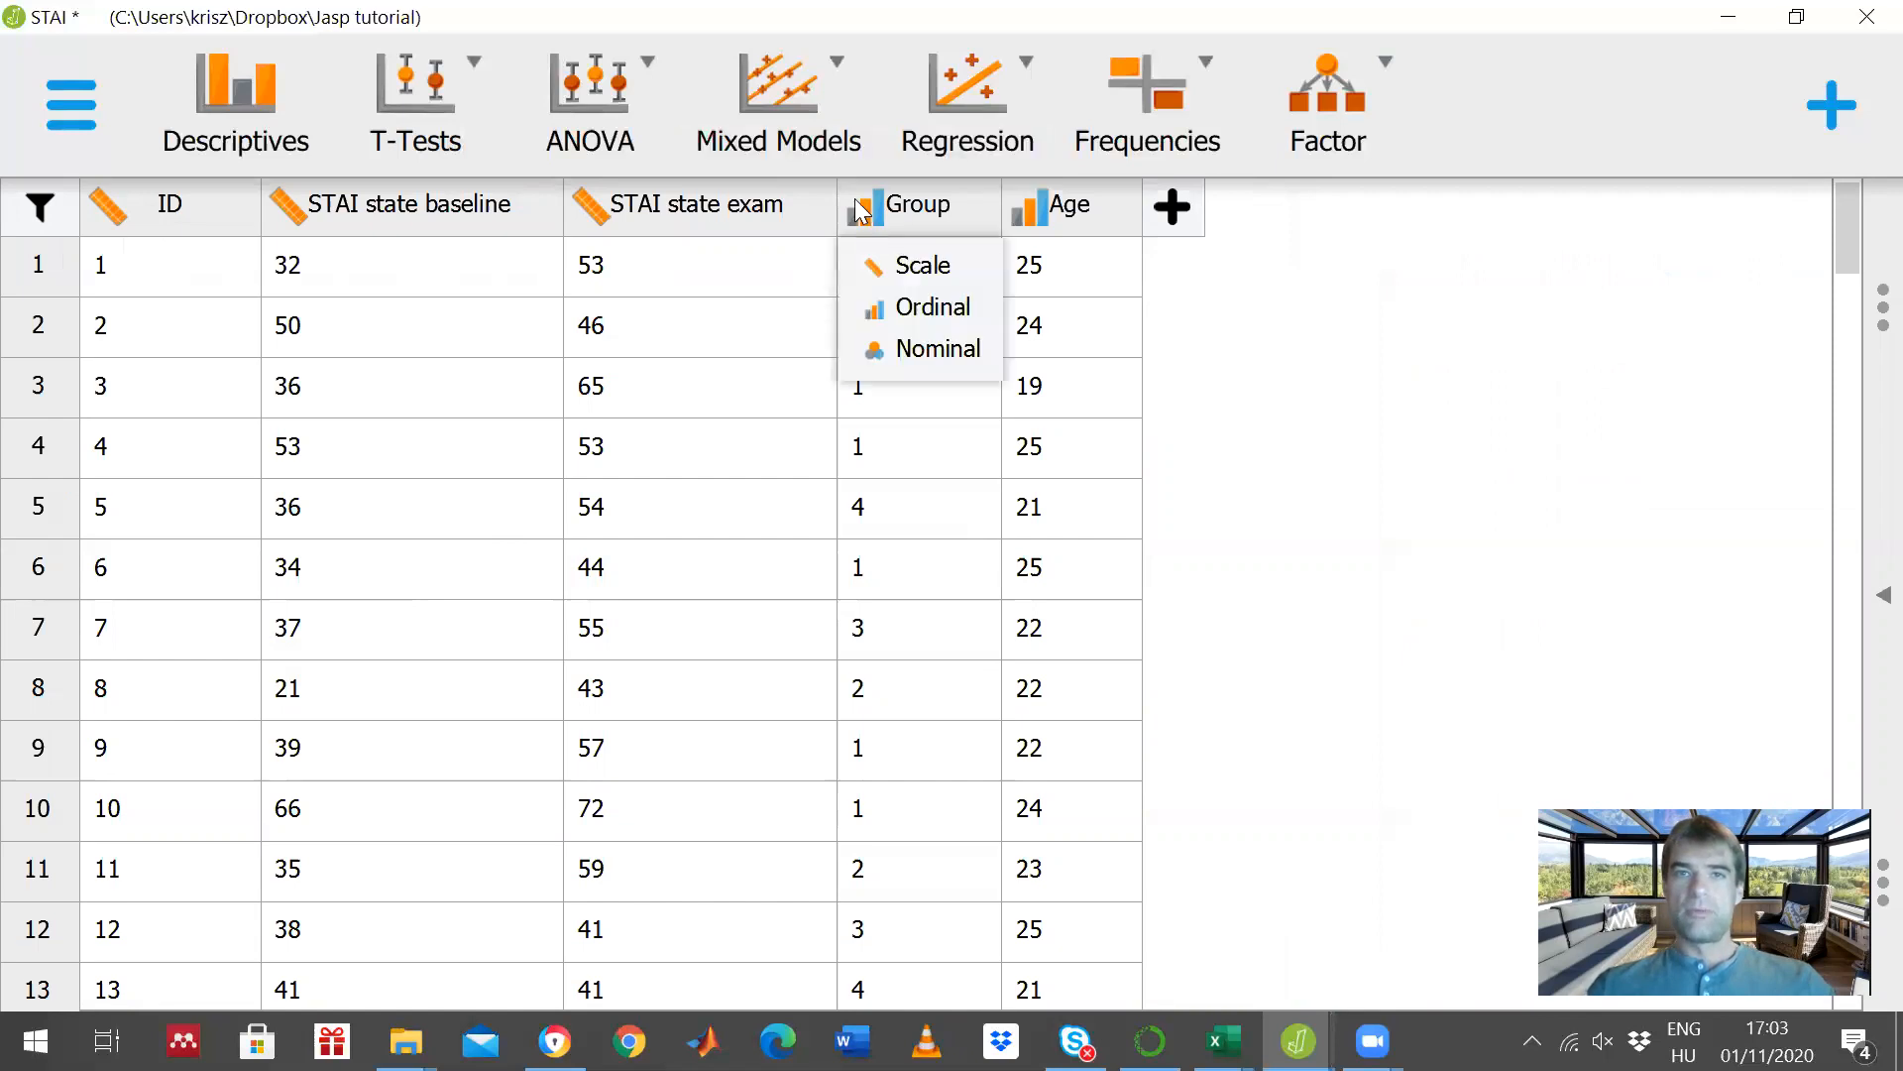
left_click(926, 205)
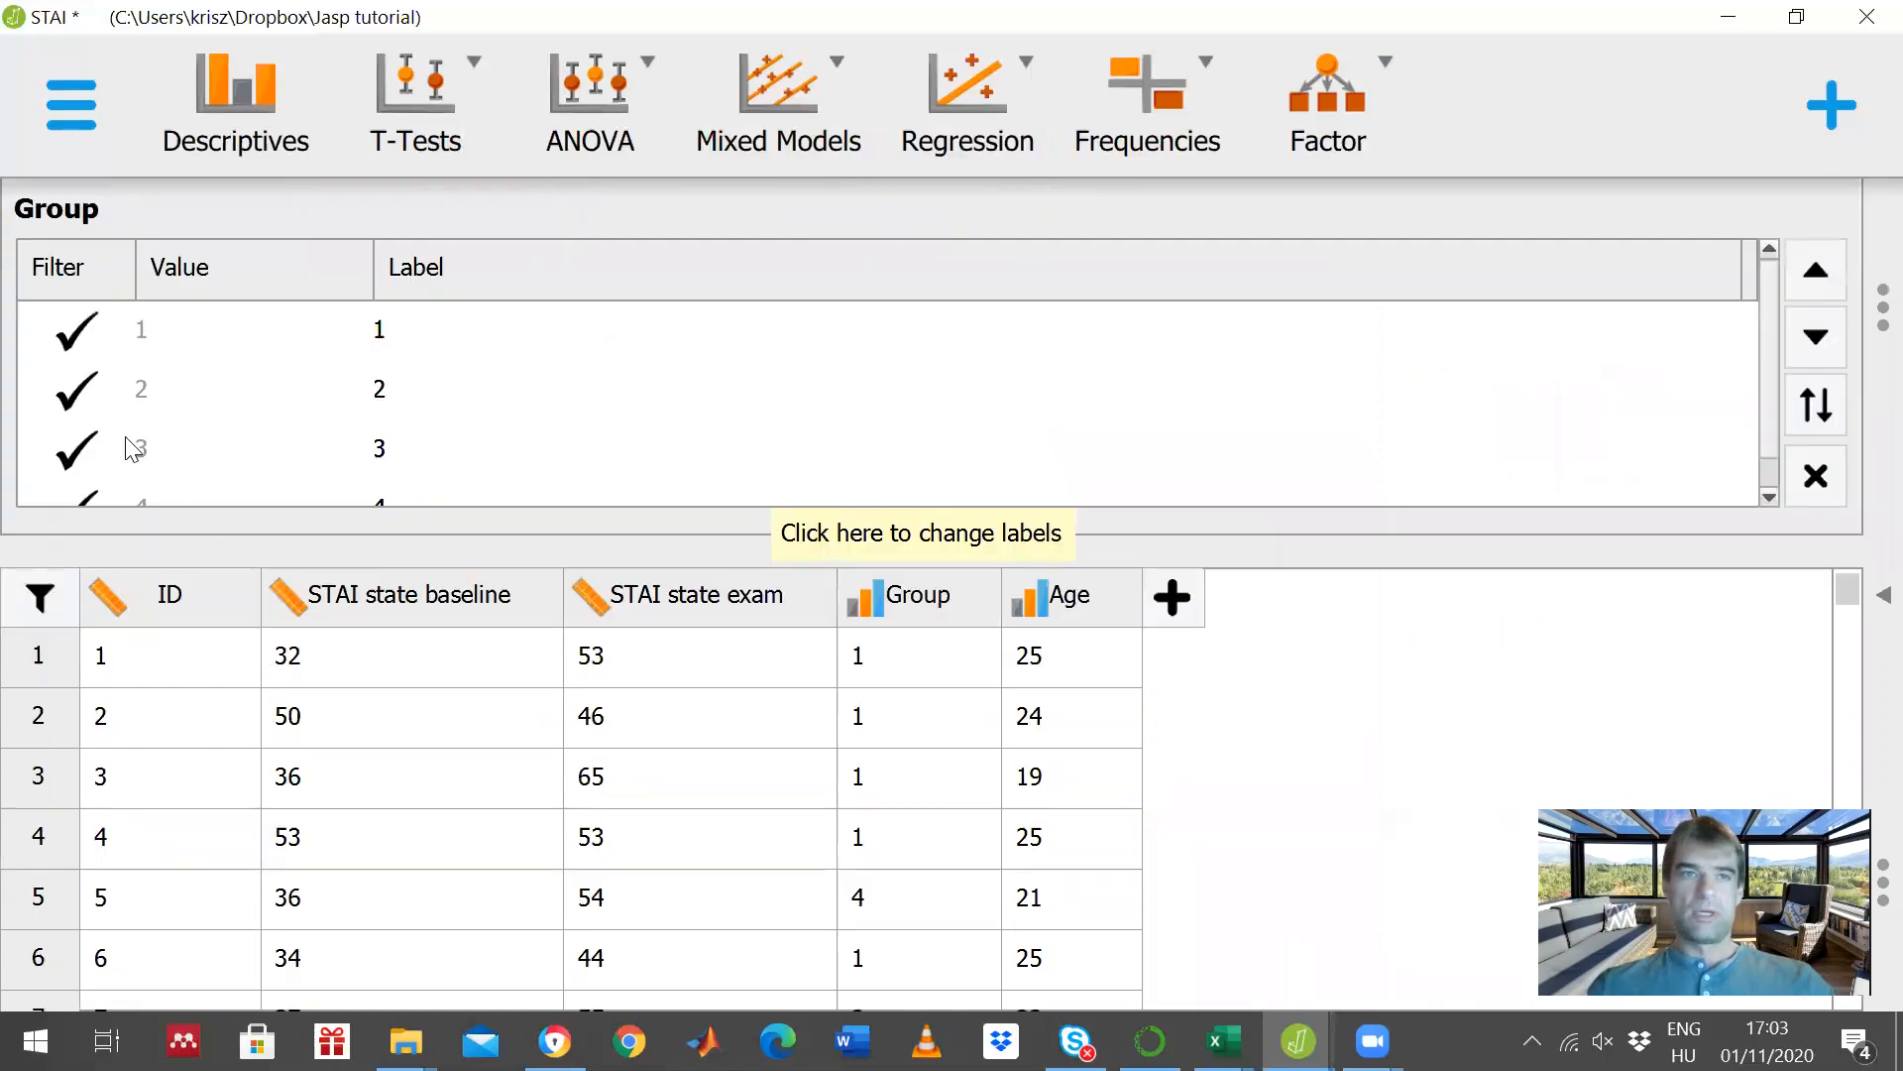
left_click(78, 392)
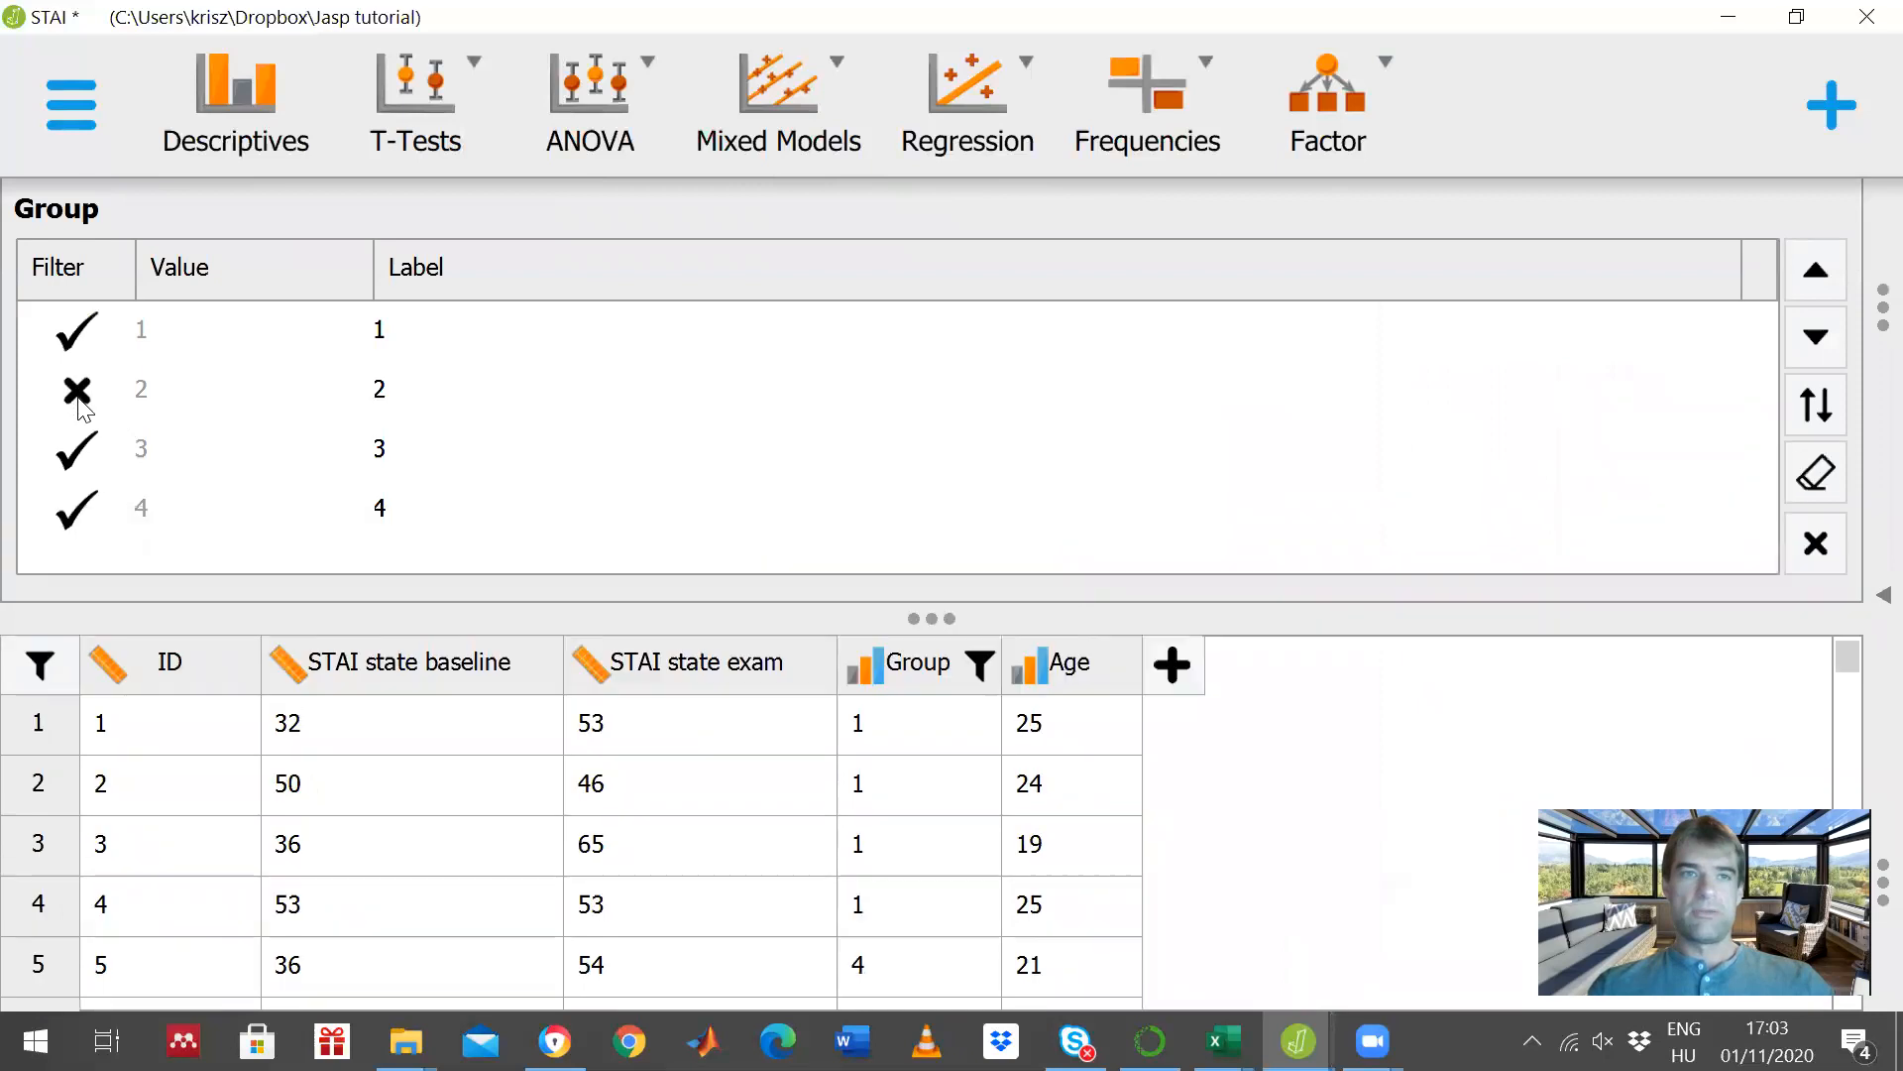
left_click(70, 458)
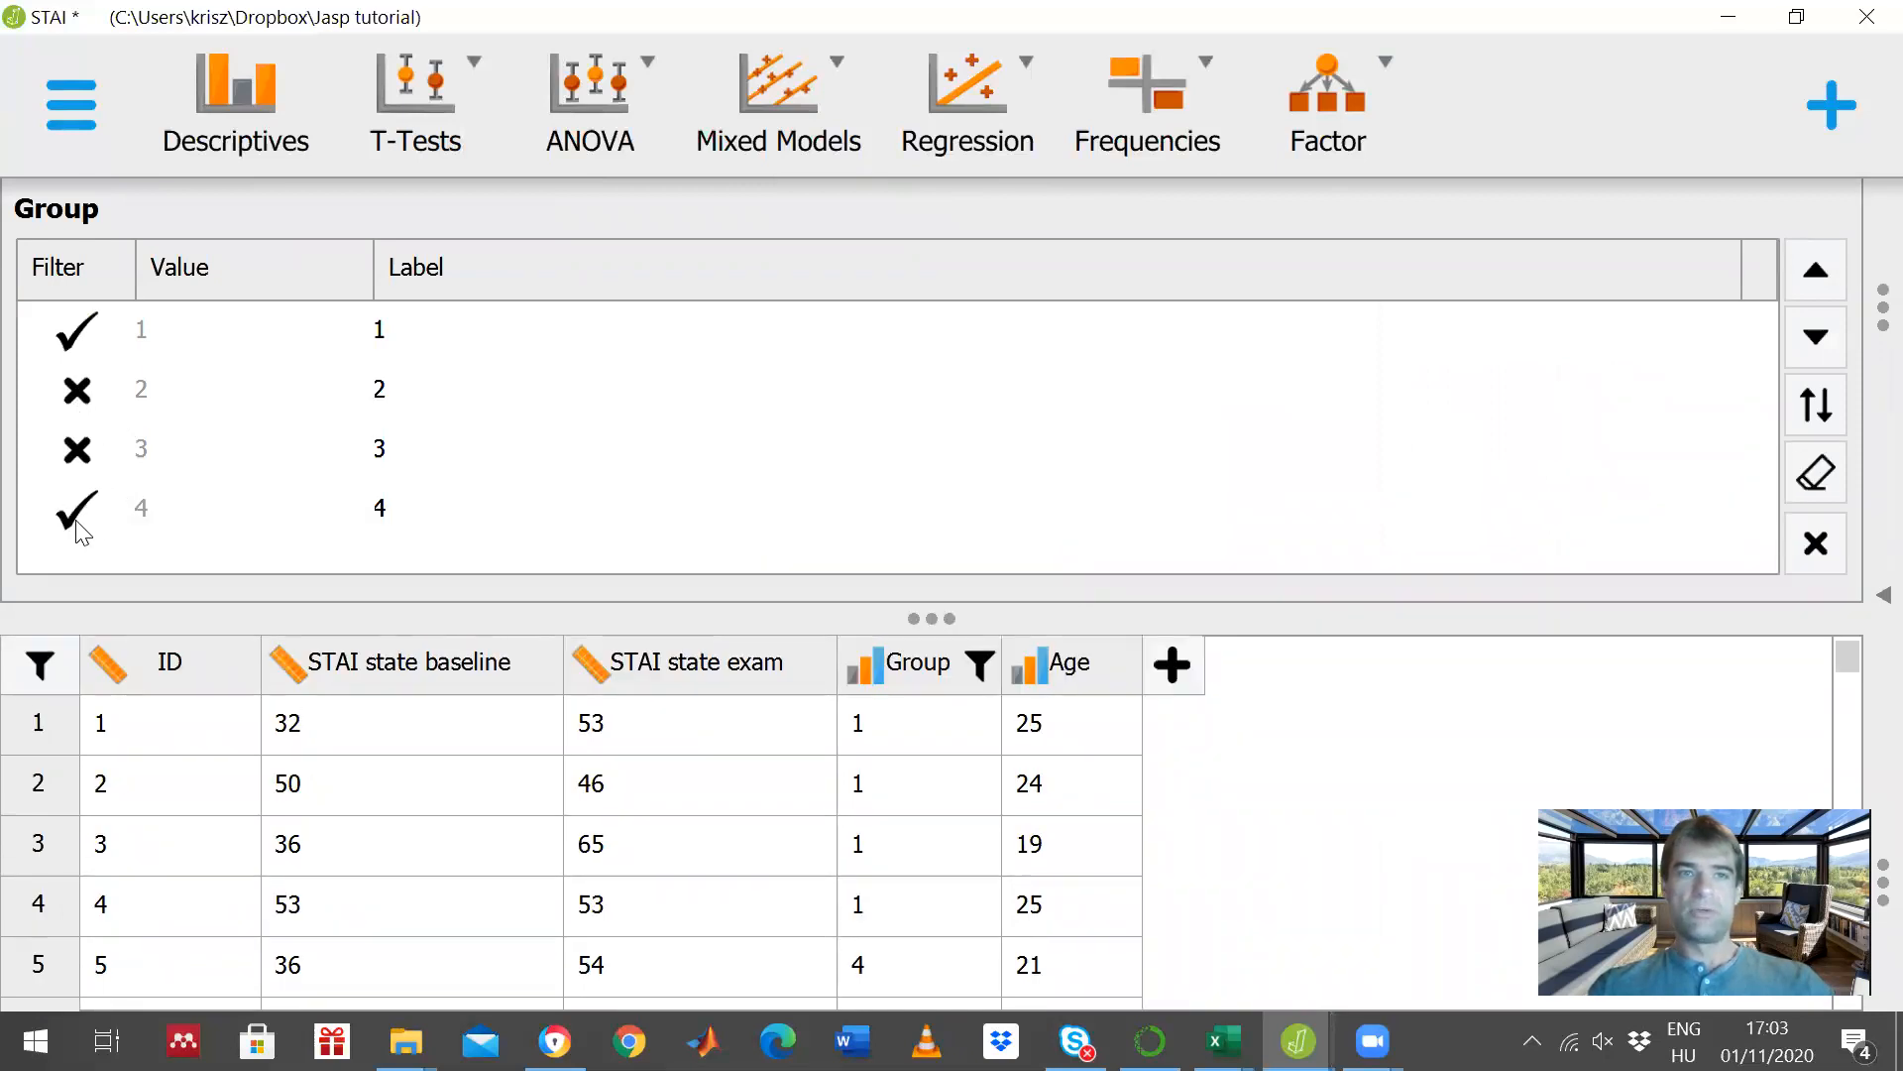
left_click(76, 511)
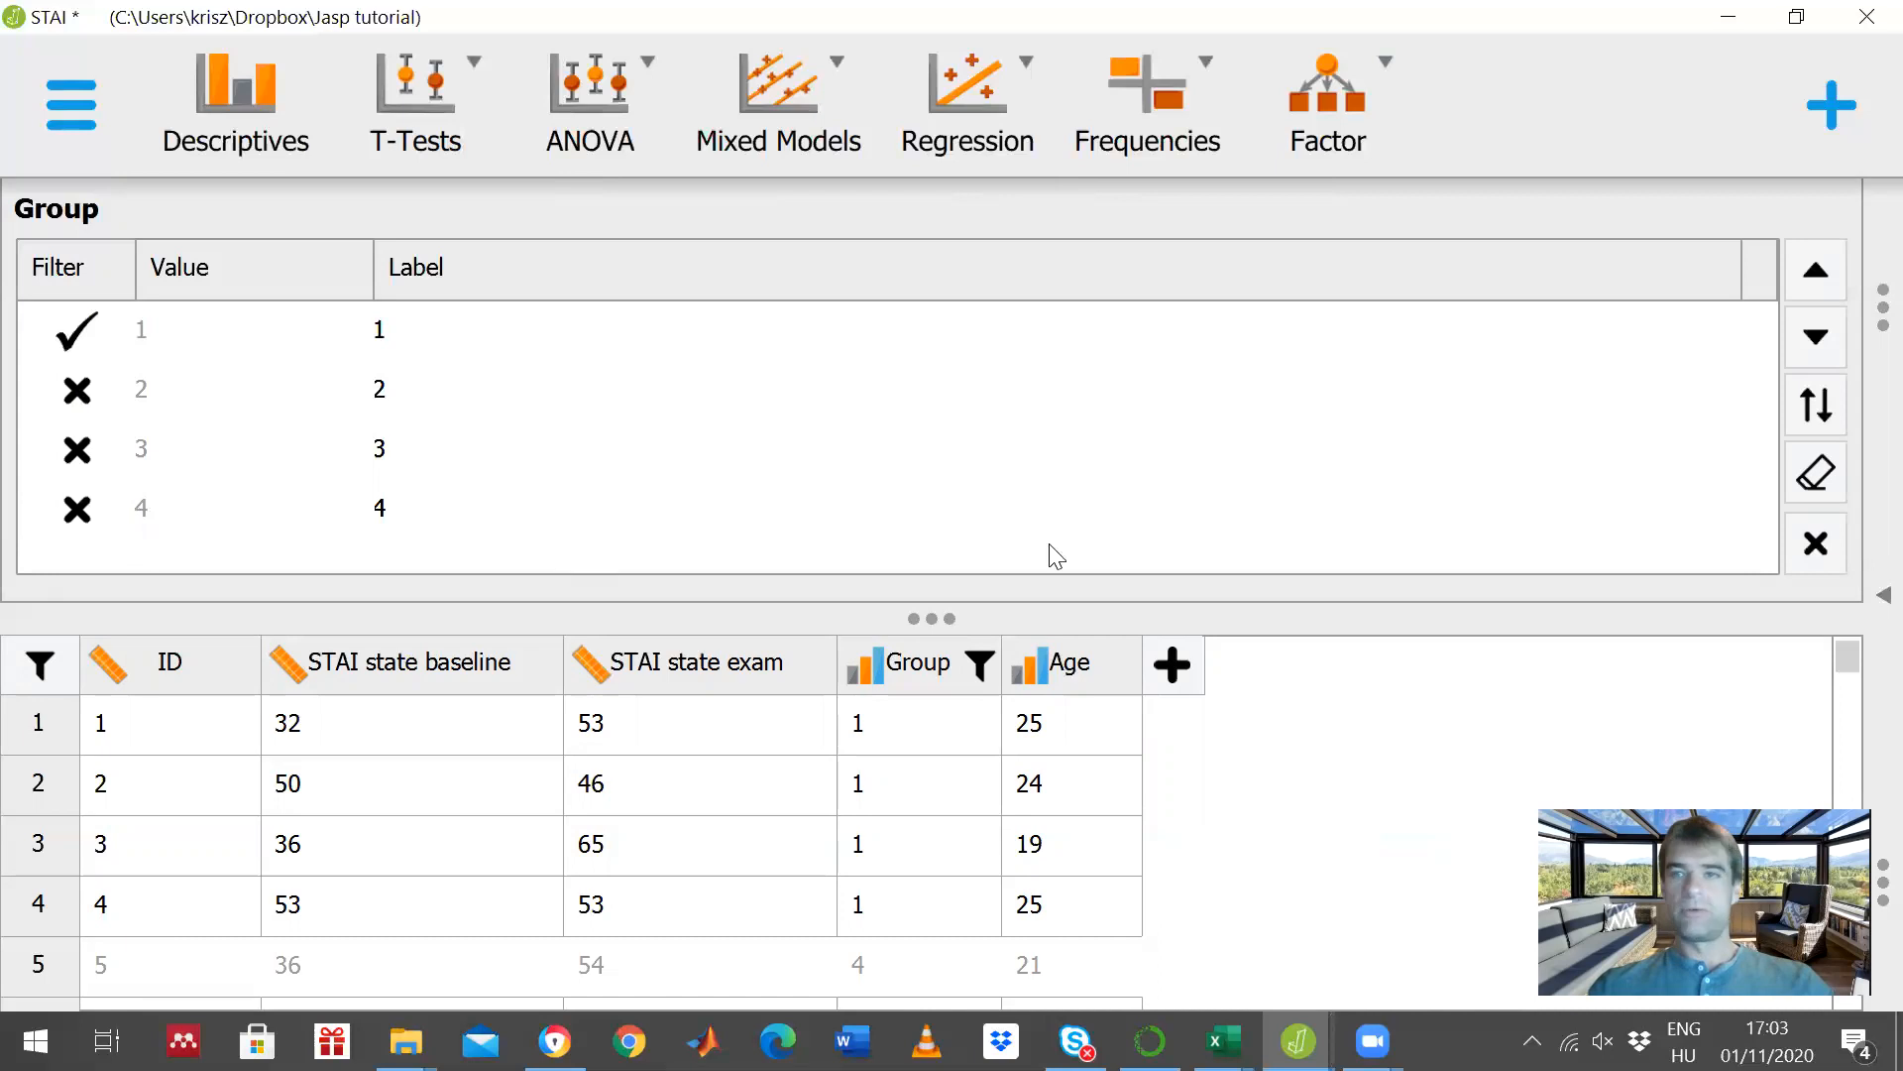
left_click(1814, 544)
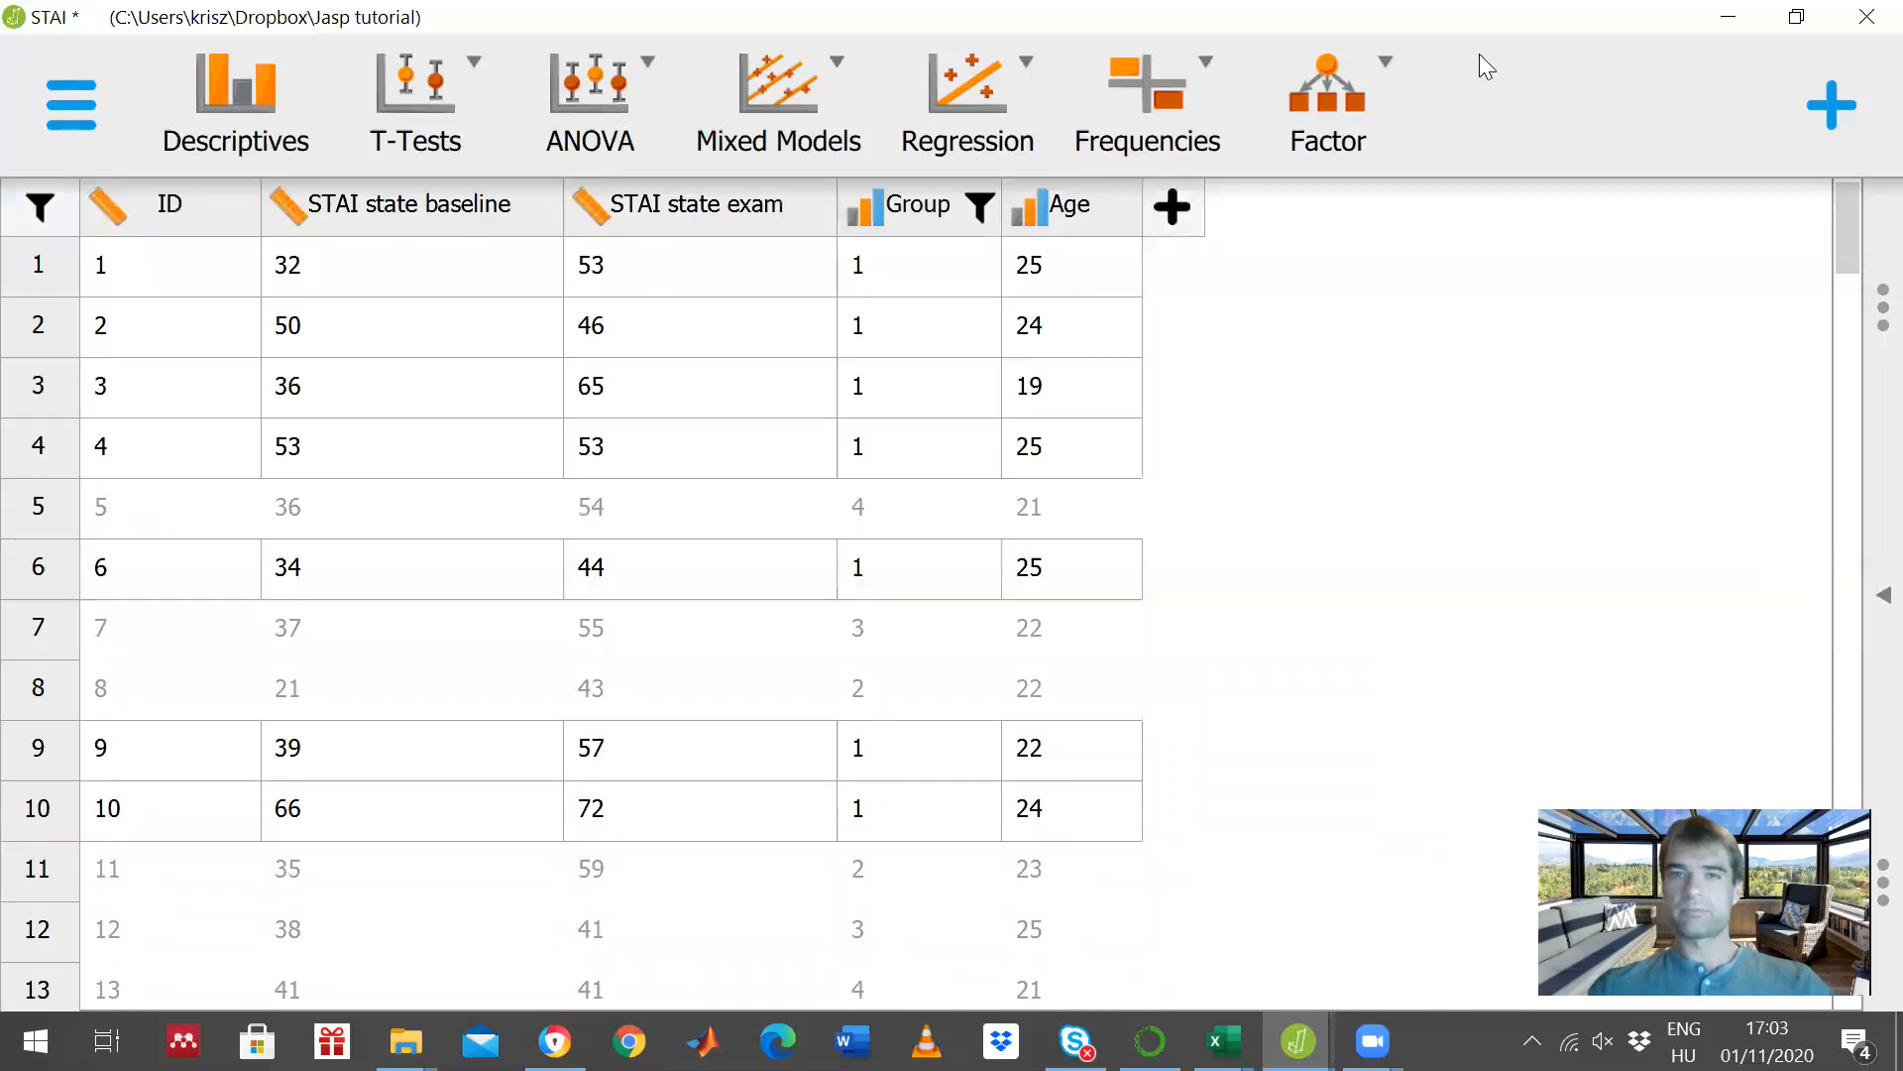
- Examine the Paired Samples T-Test and descriptives results for group 1 in full width
left_click(1884, 596)
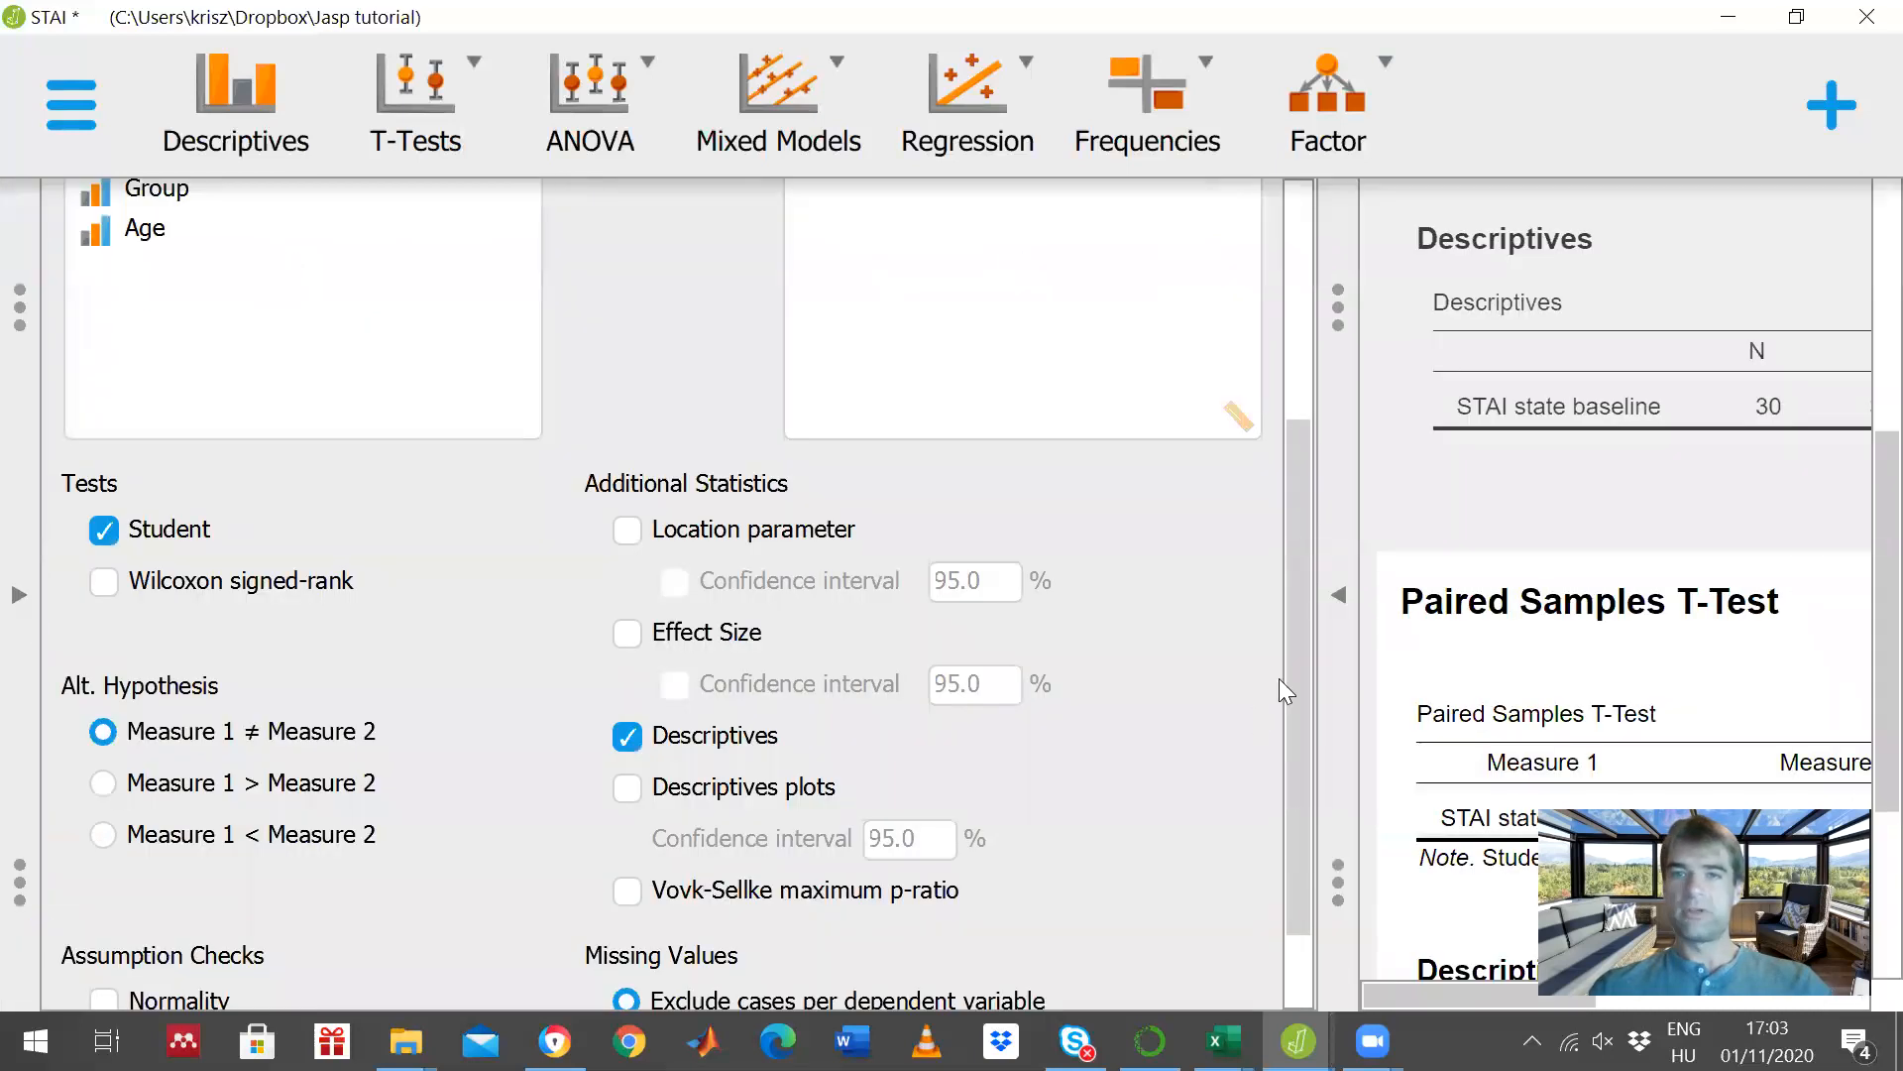
left_click(1339, 605)
scroll(1114, 617, "down", 3)
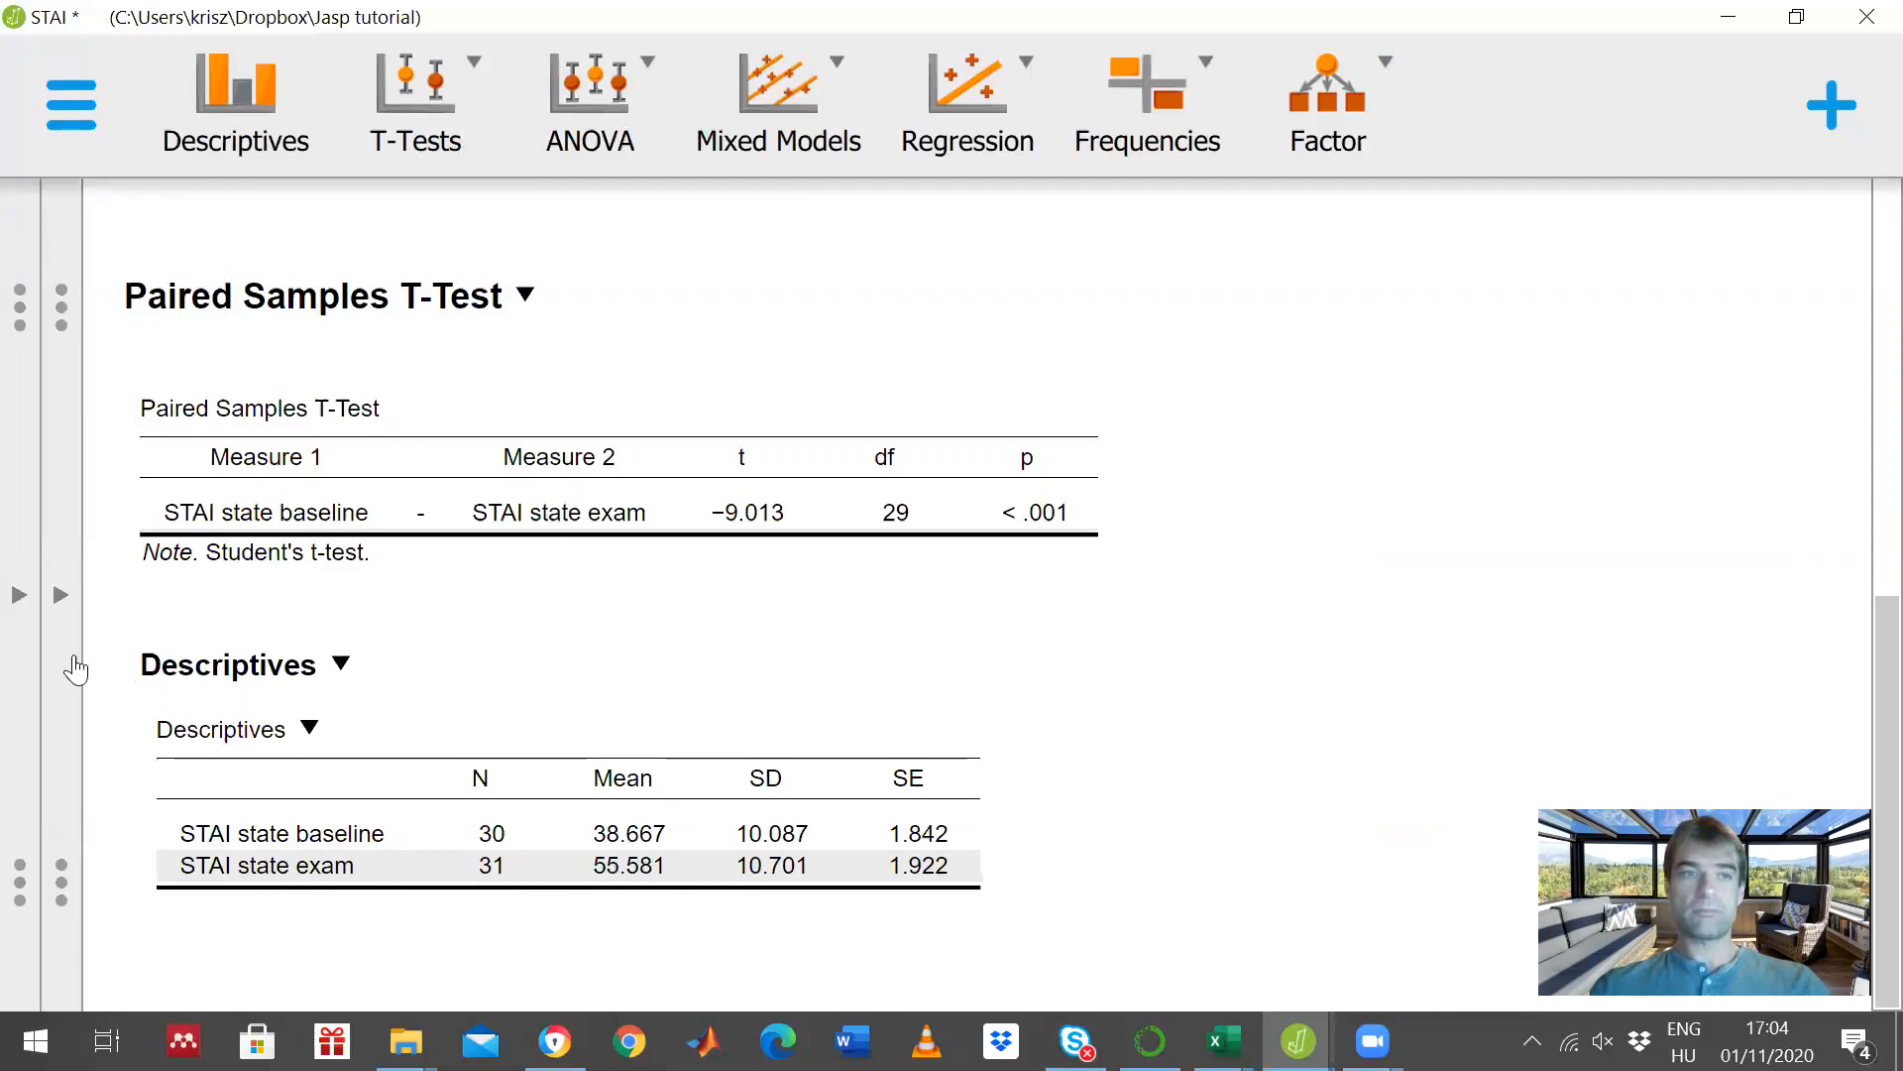
- Change the Group filter to include value 2 and exclude value 1
left_click(60, 594)
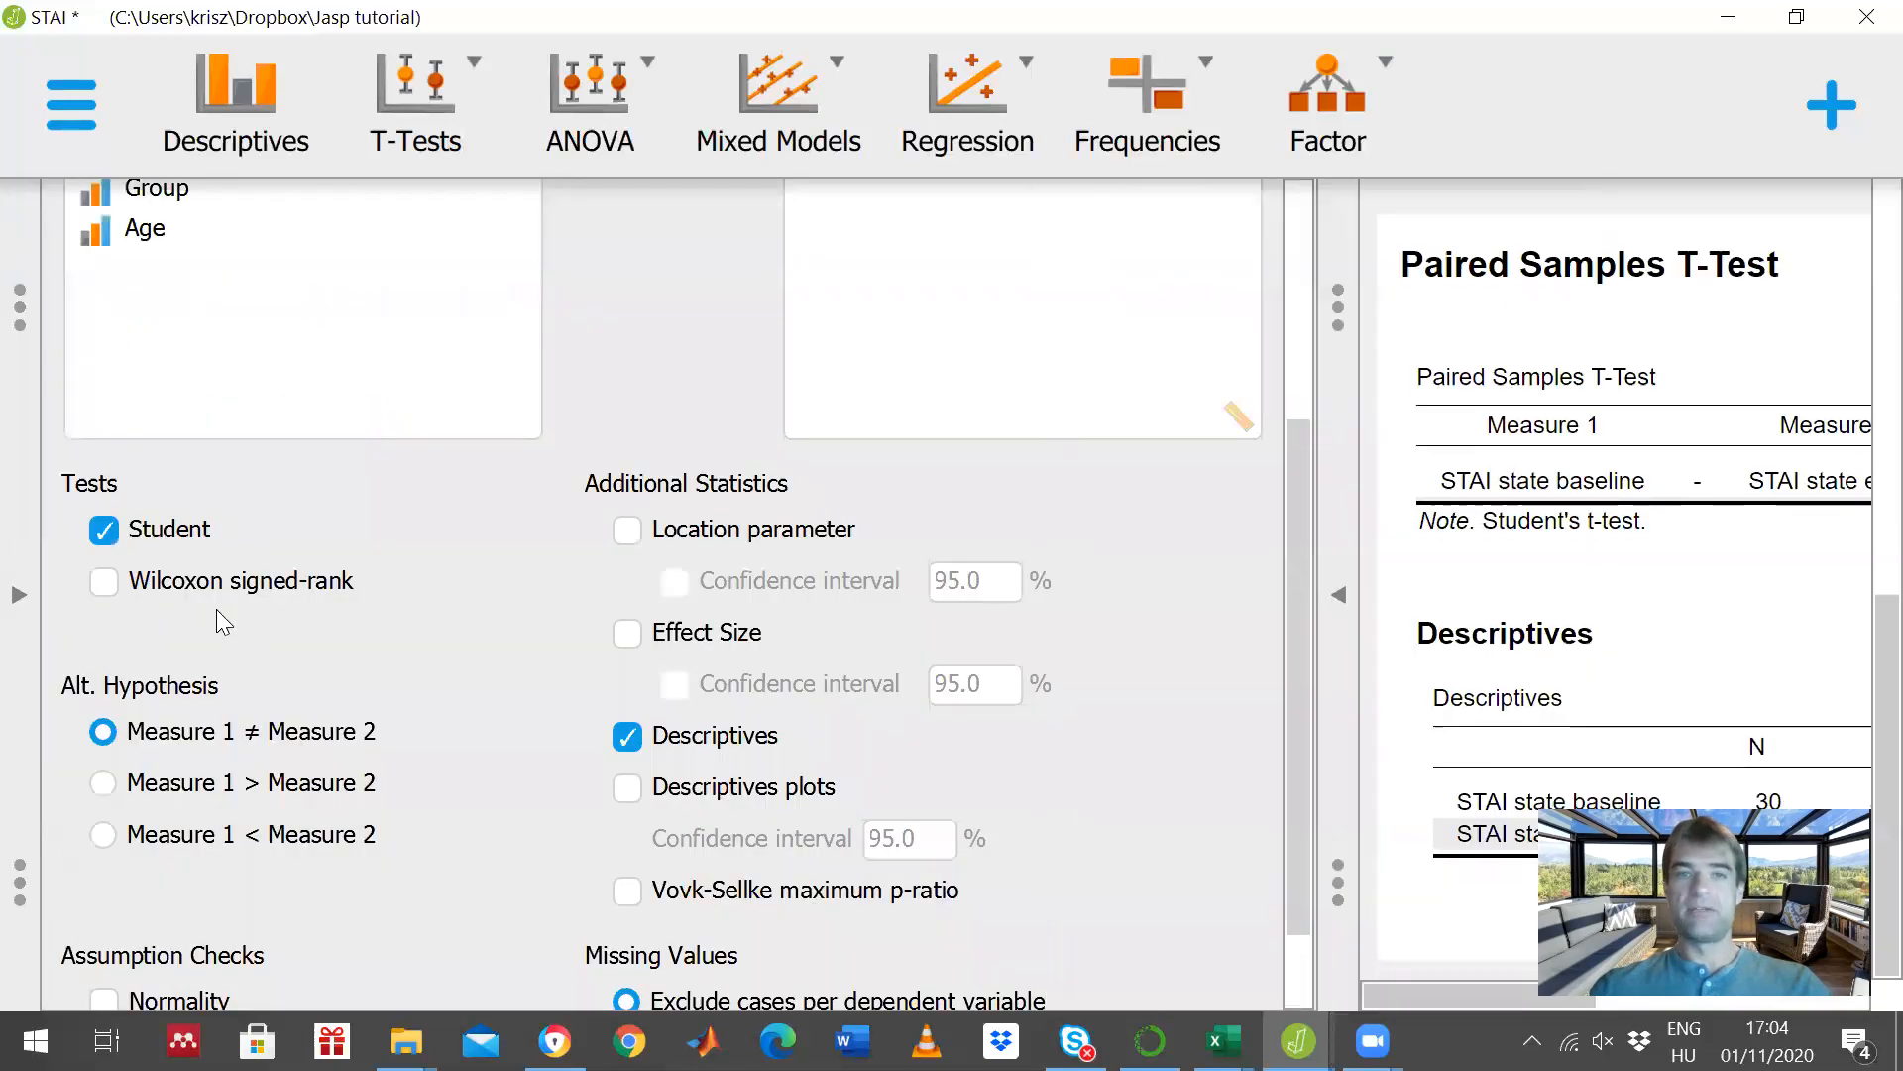
left_click(19, 594)
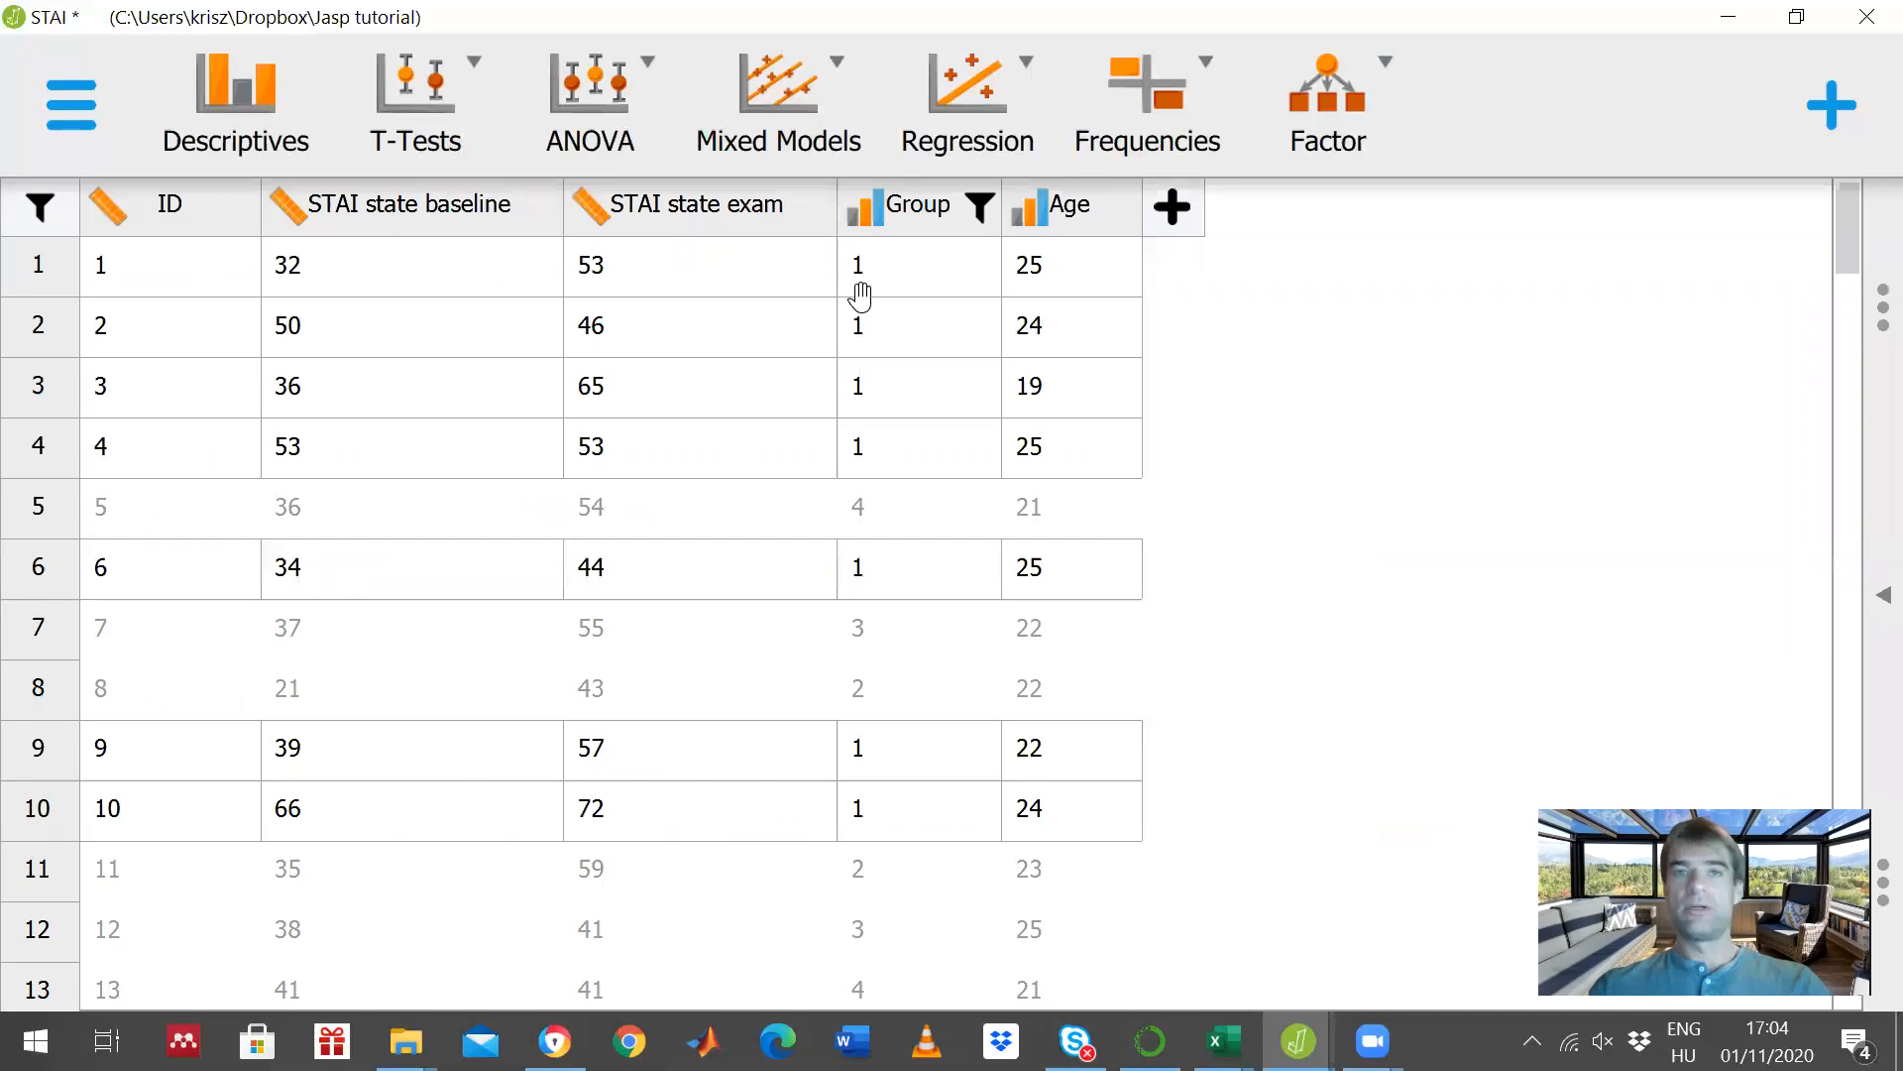
left_click(910, 208)
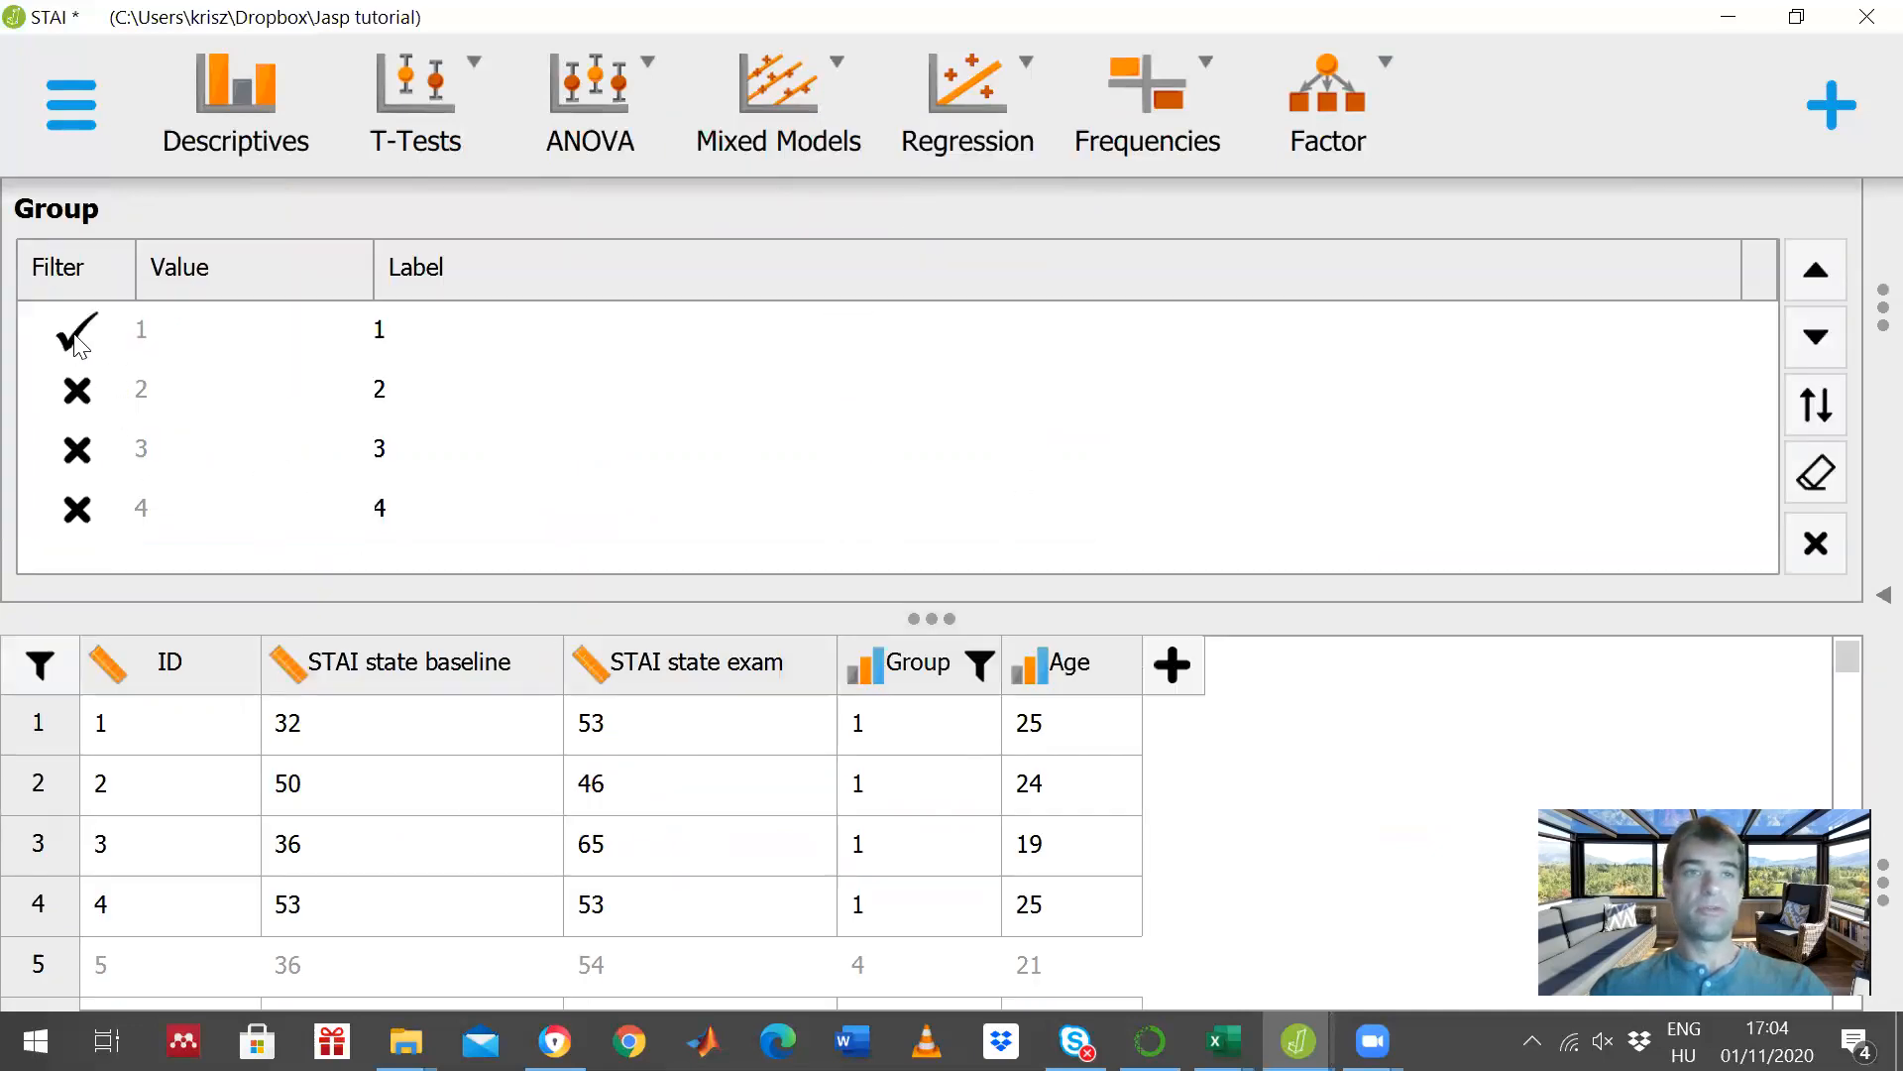
left_click(79, 397)
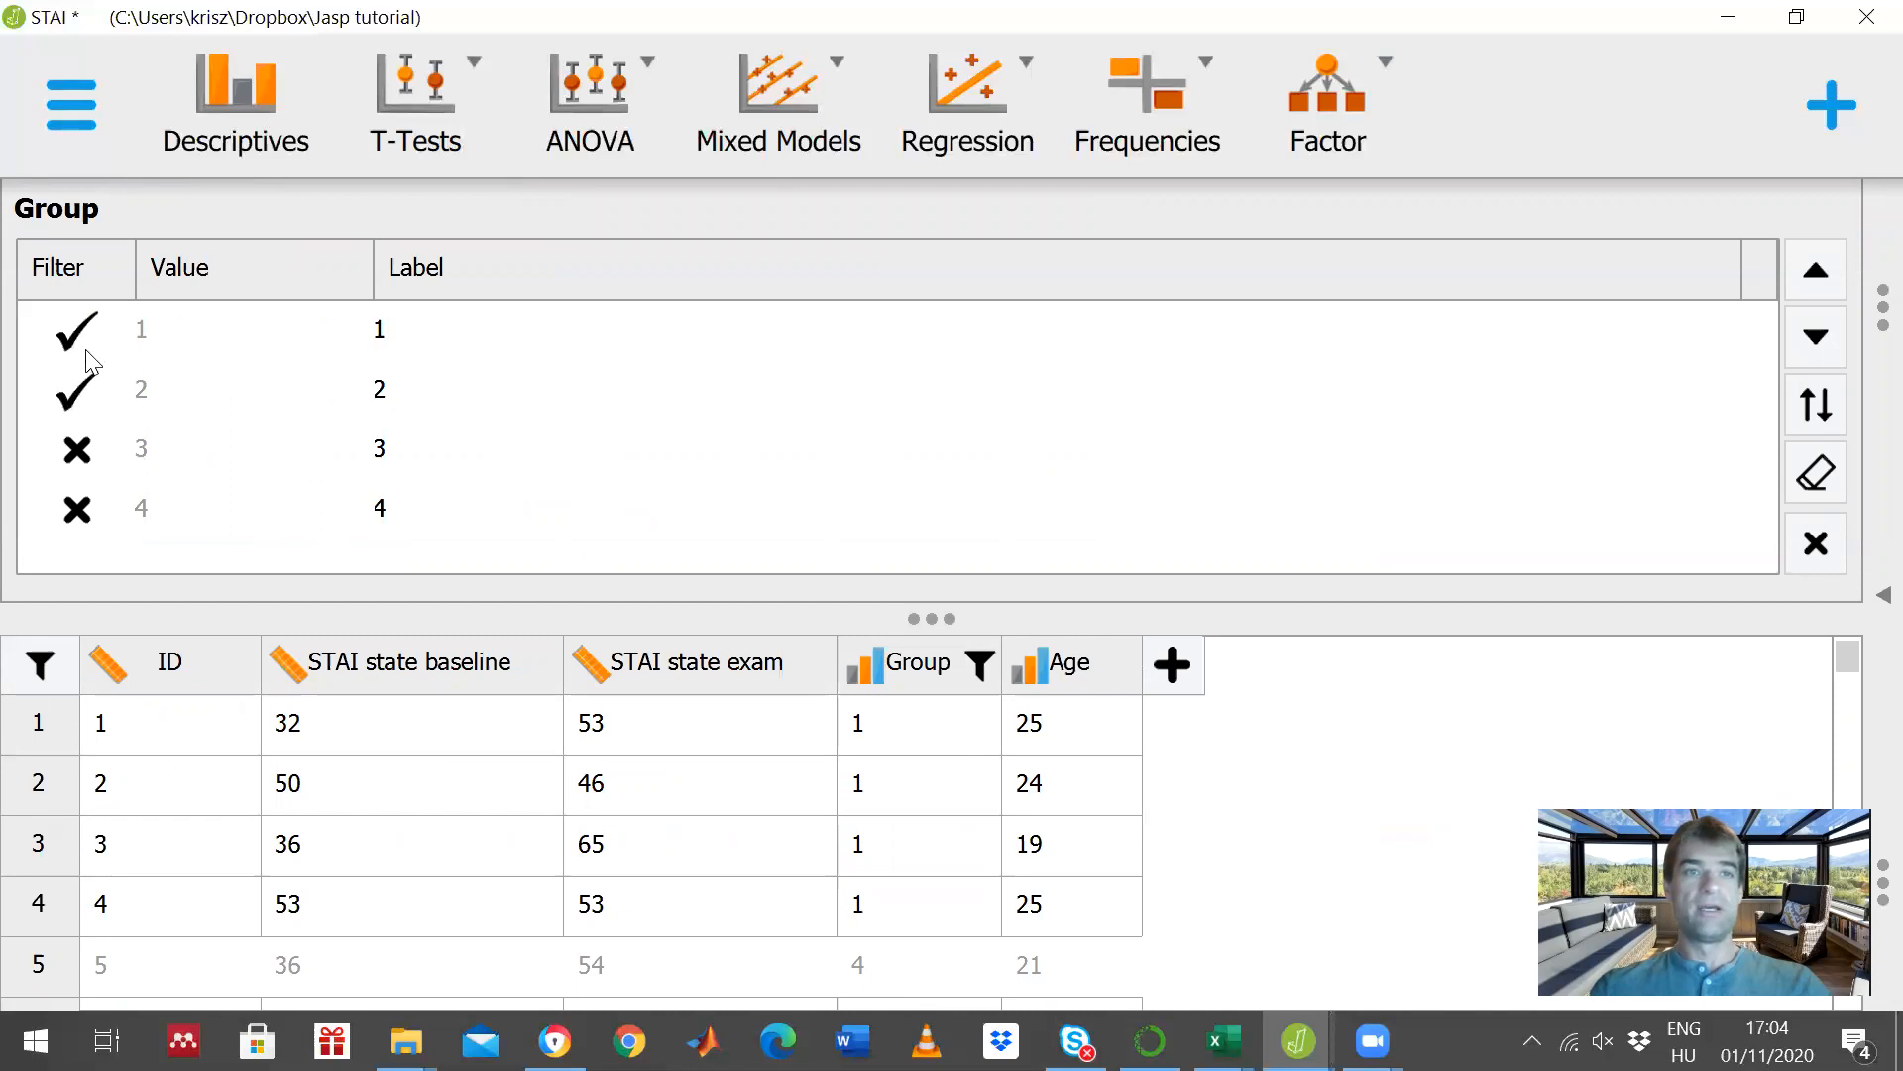
left_click(75, 337)
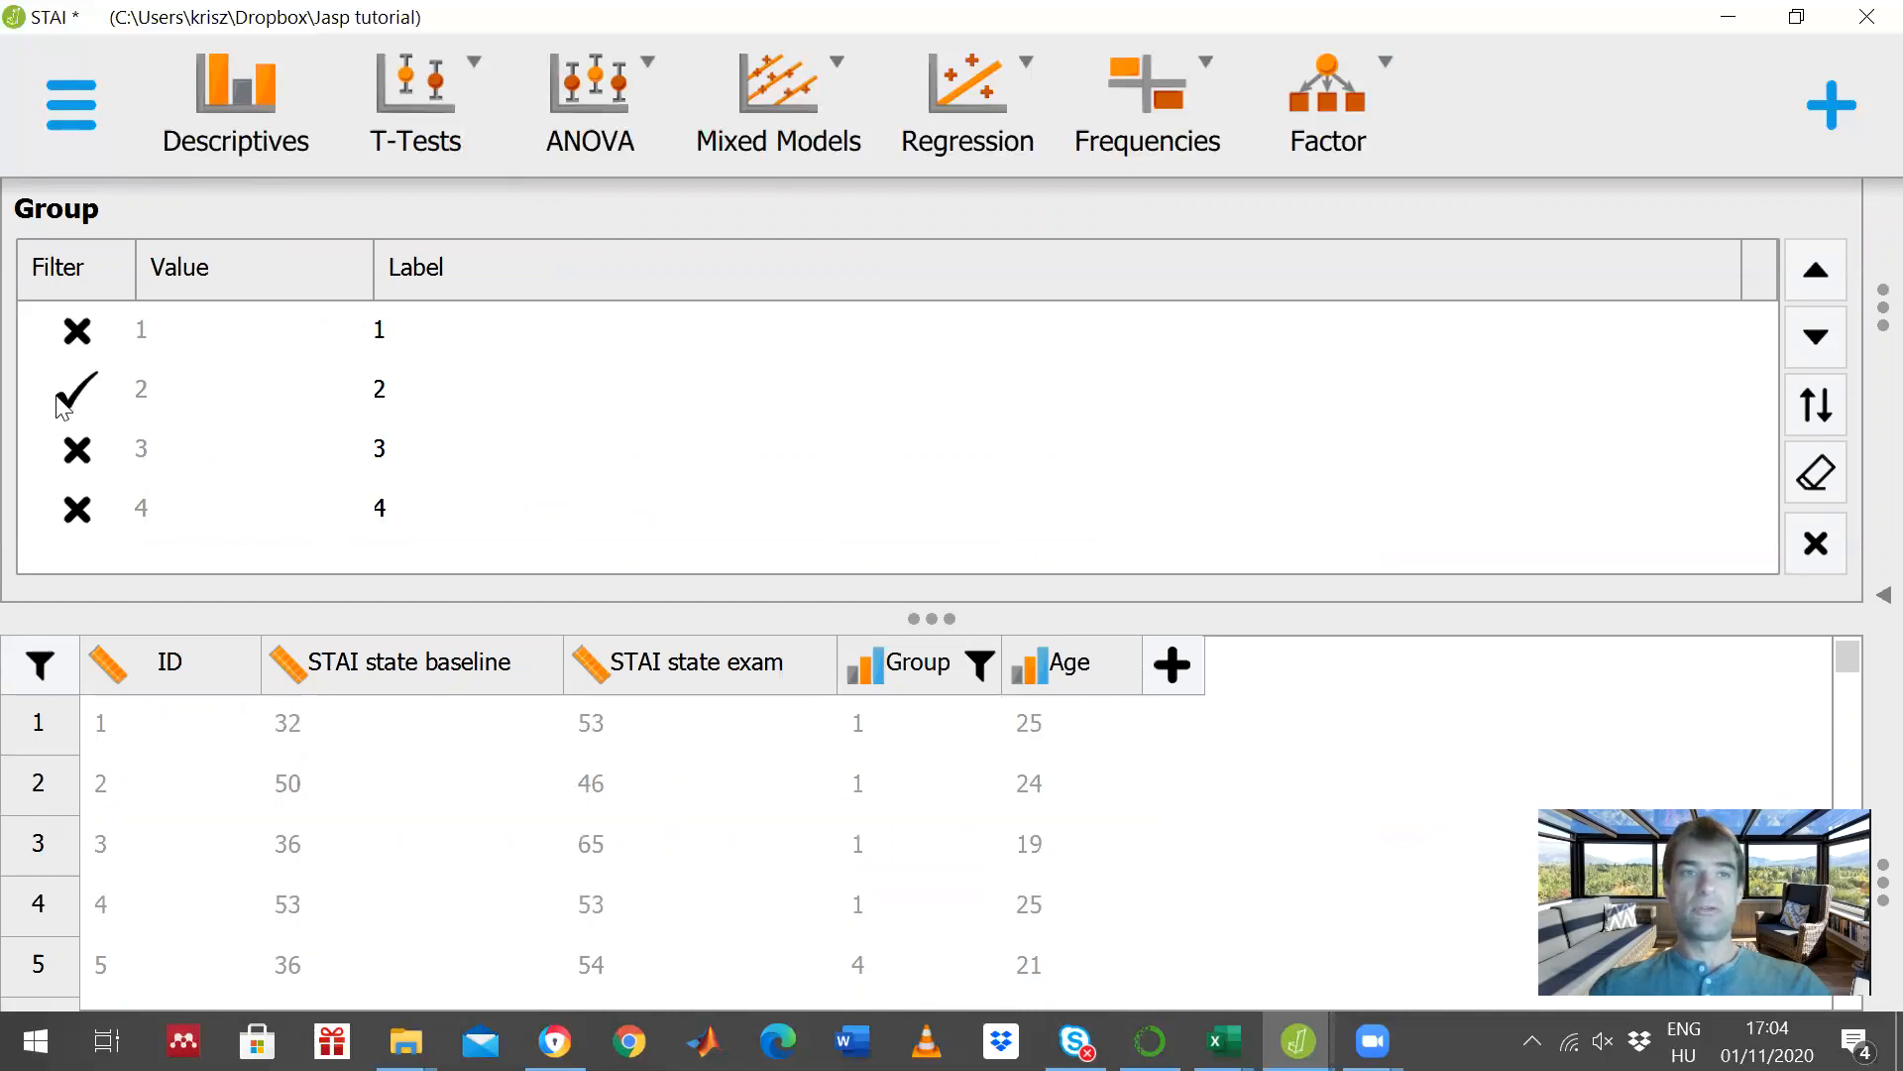
- Examine the Paired Samples T-Test and descriptives results for group 2 in full width
left_click(1881, 595)
left_click(1340, 596)
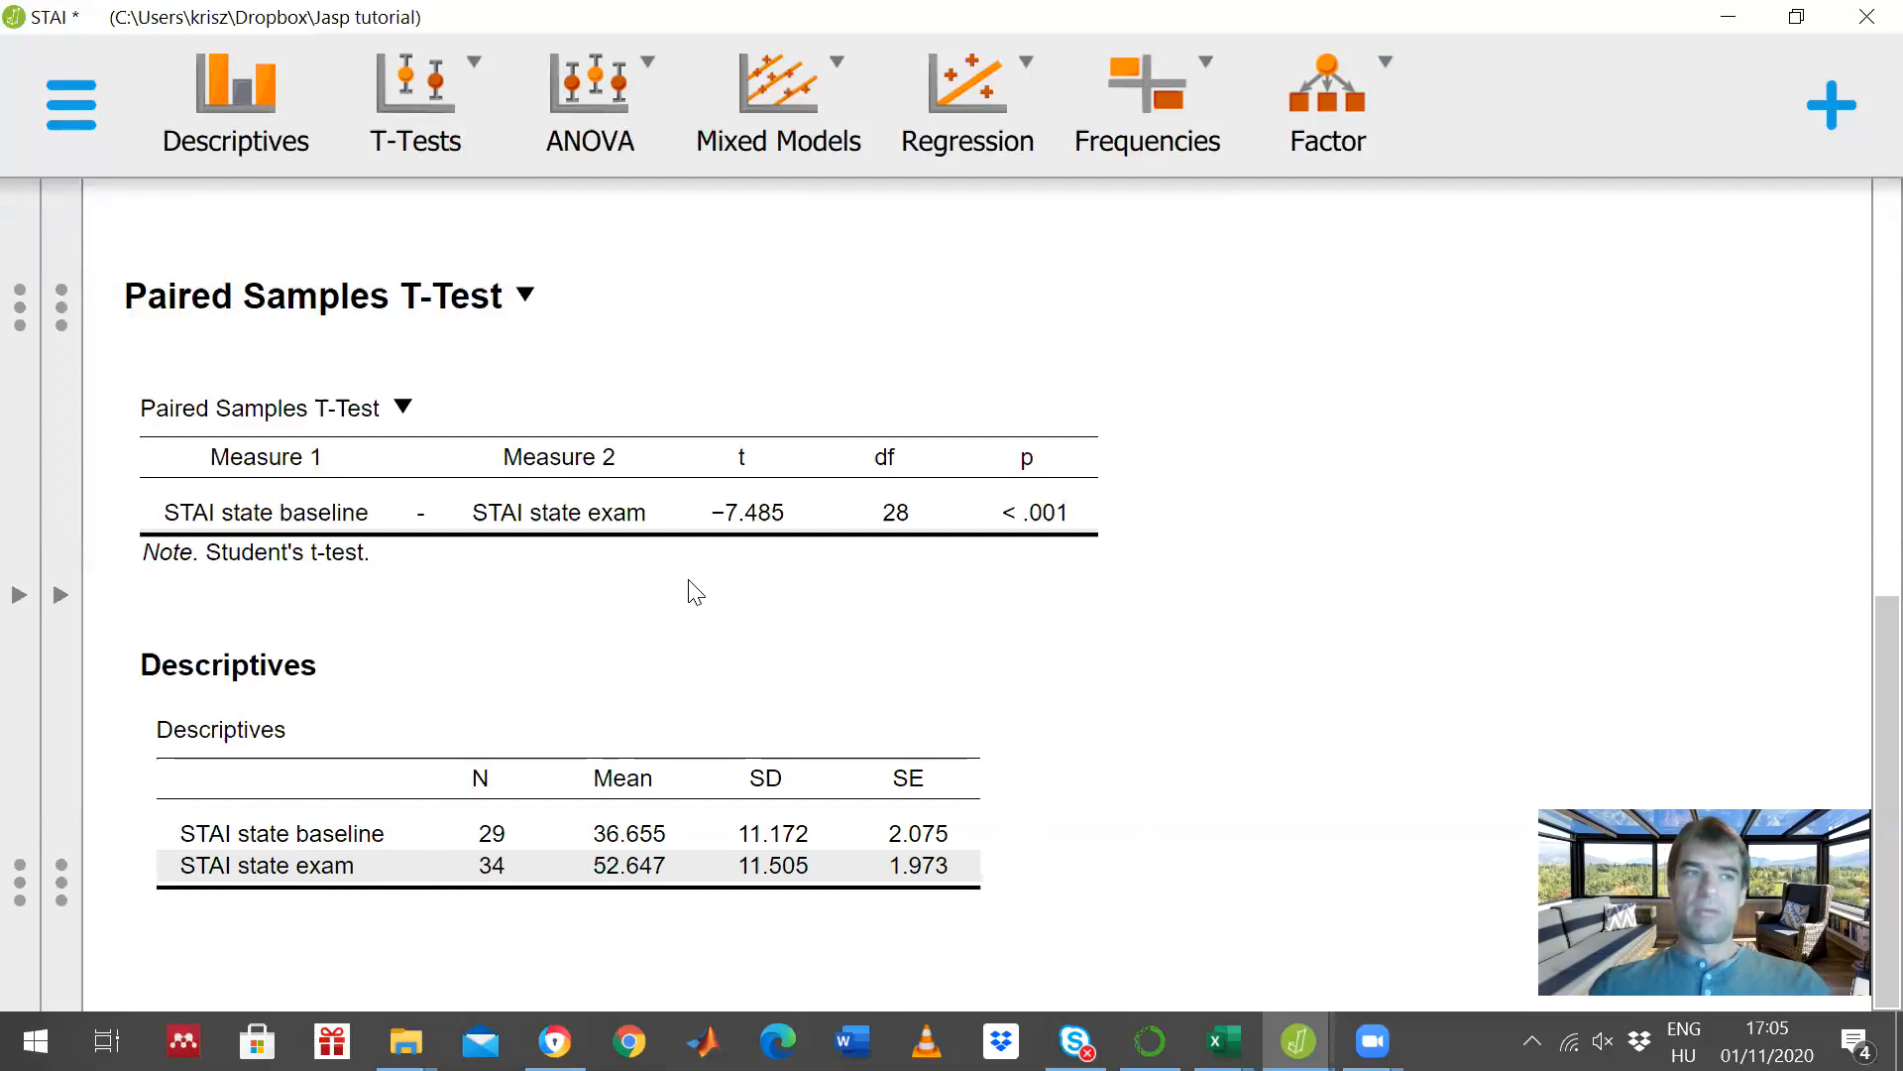
left_click(63, 598)
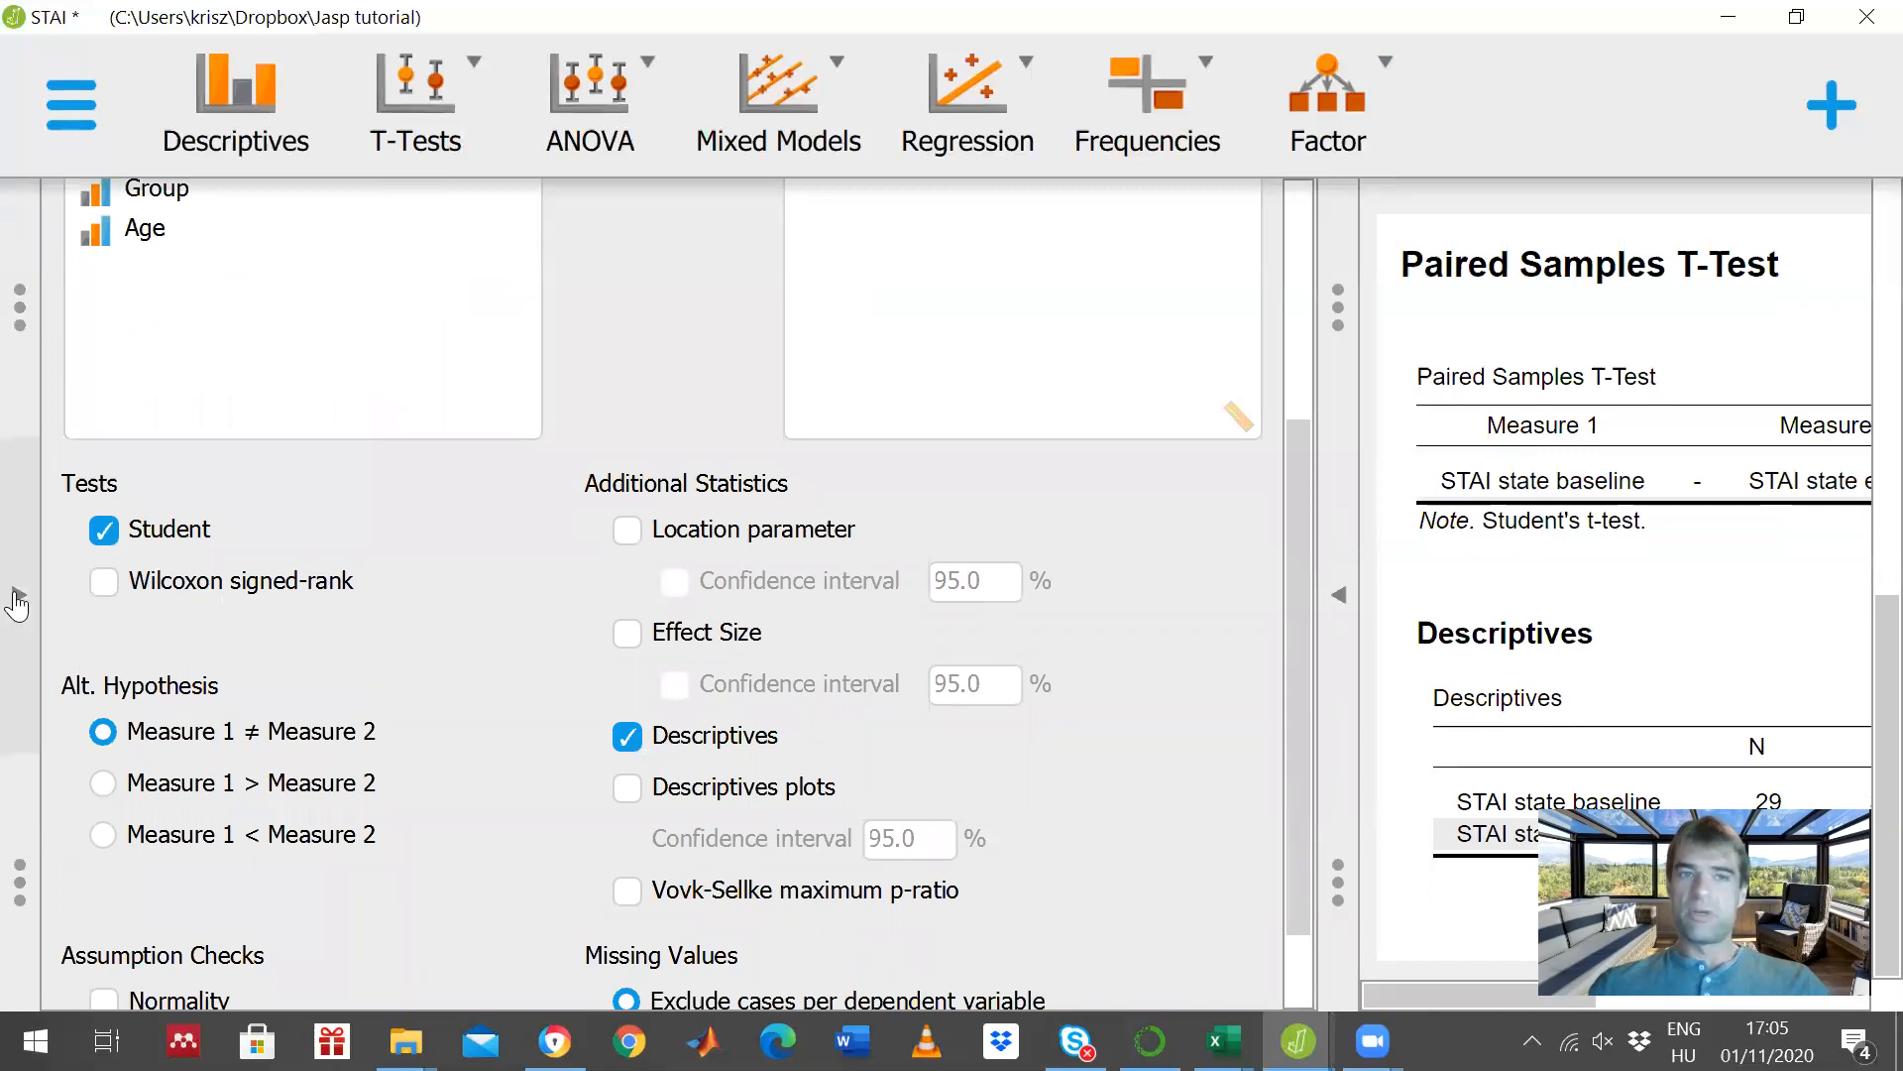
- Create a classical Independent Samples T-Test
scroll(748, 585, "up", 1)
scroll(749, 585, "up", 3)
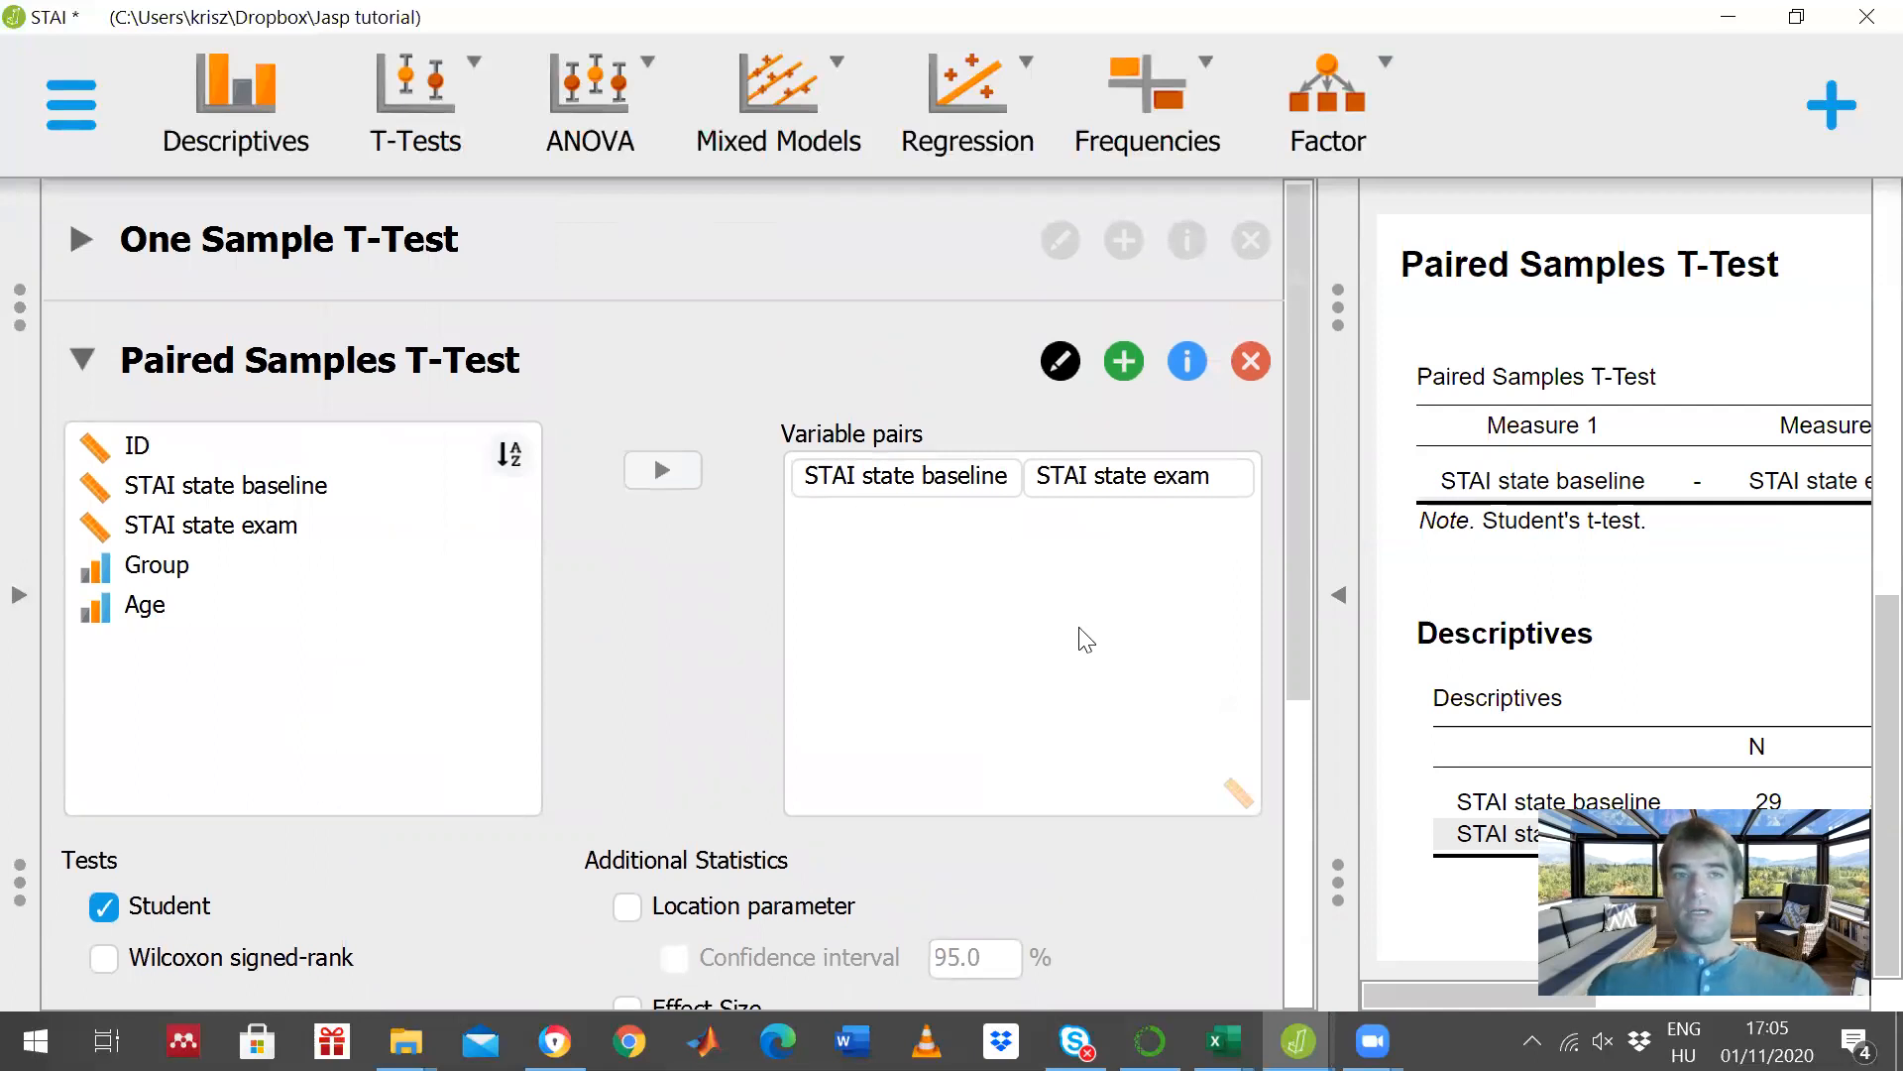
left_click(455, 107)
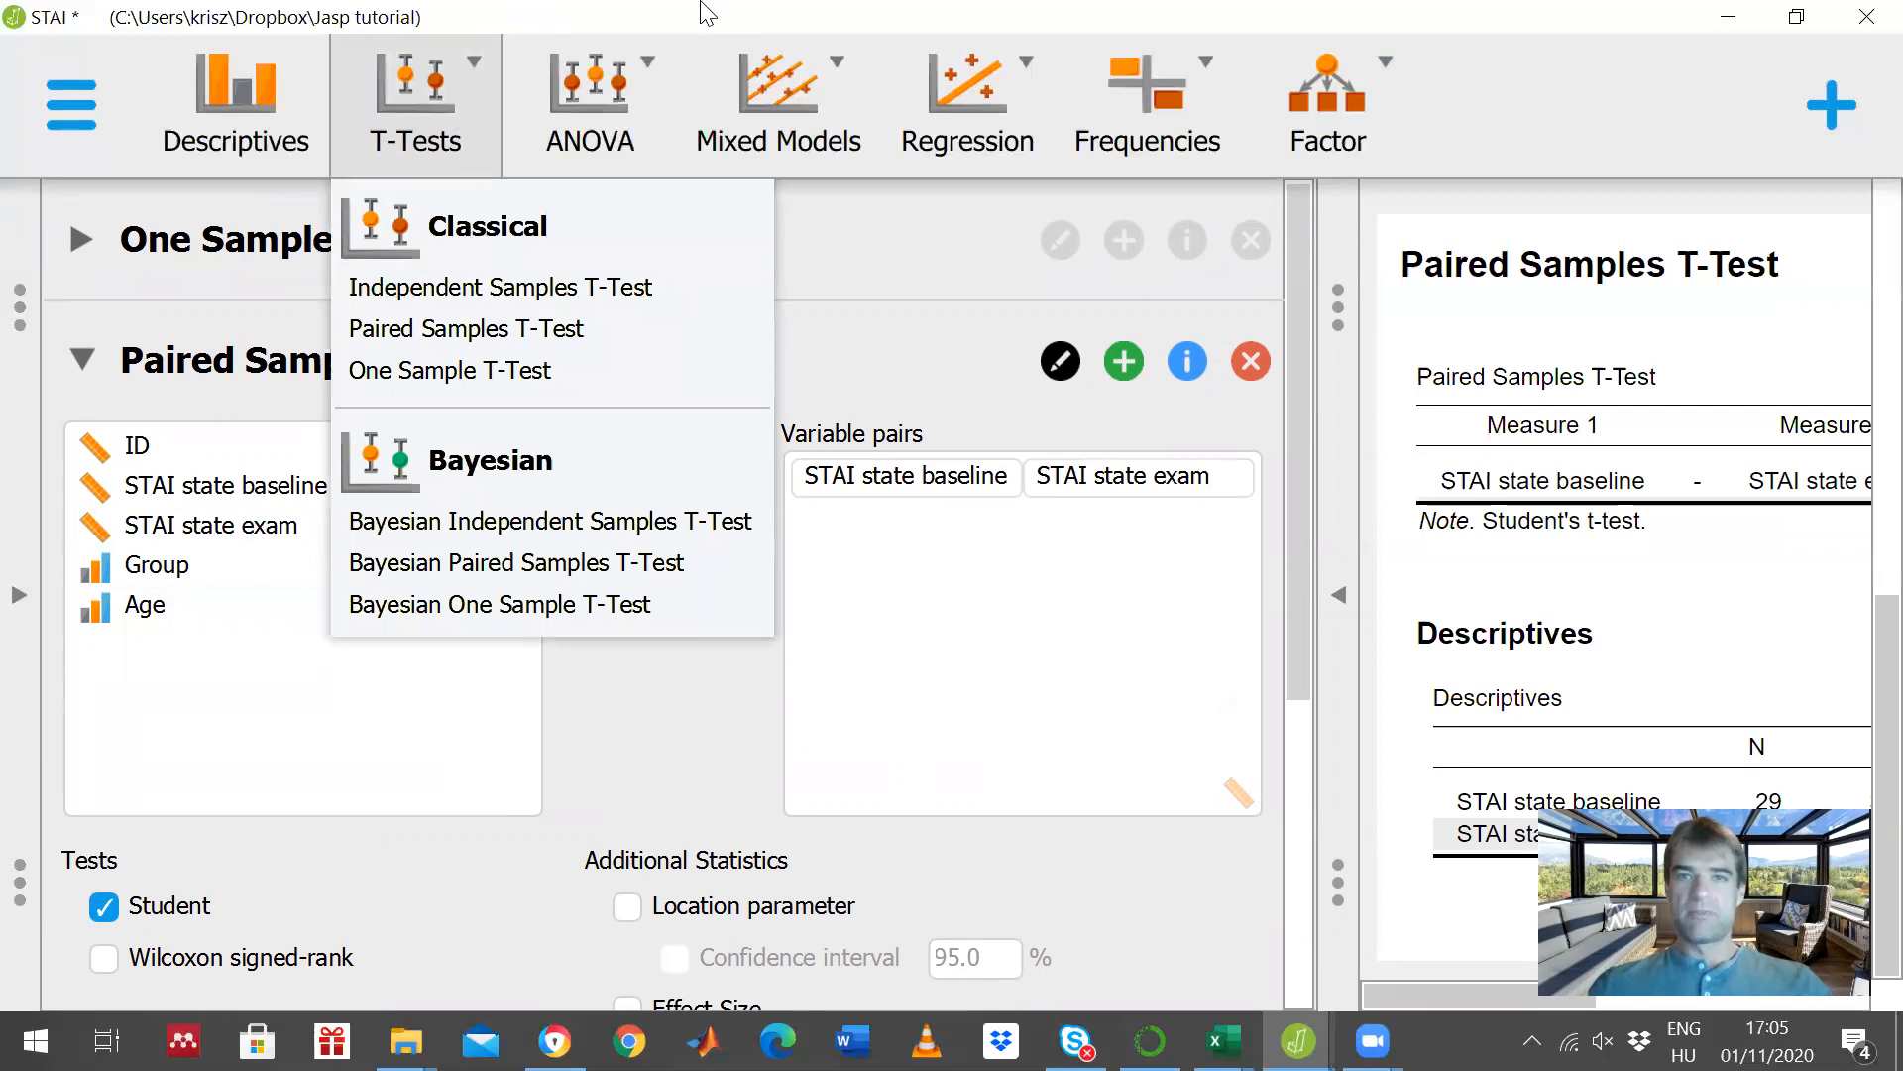
left_click(831, 293)
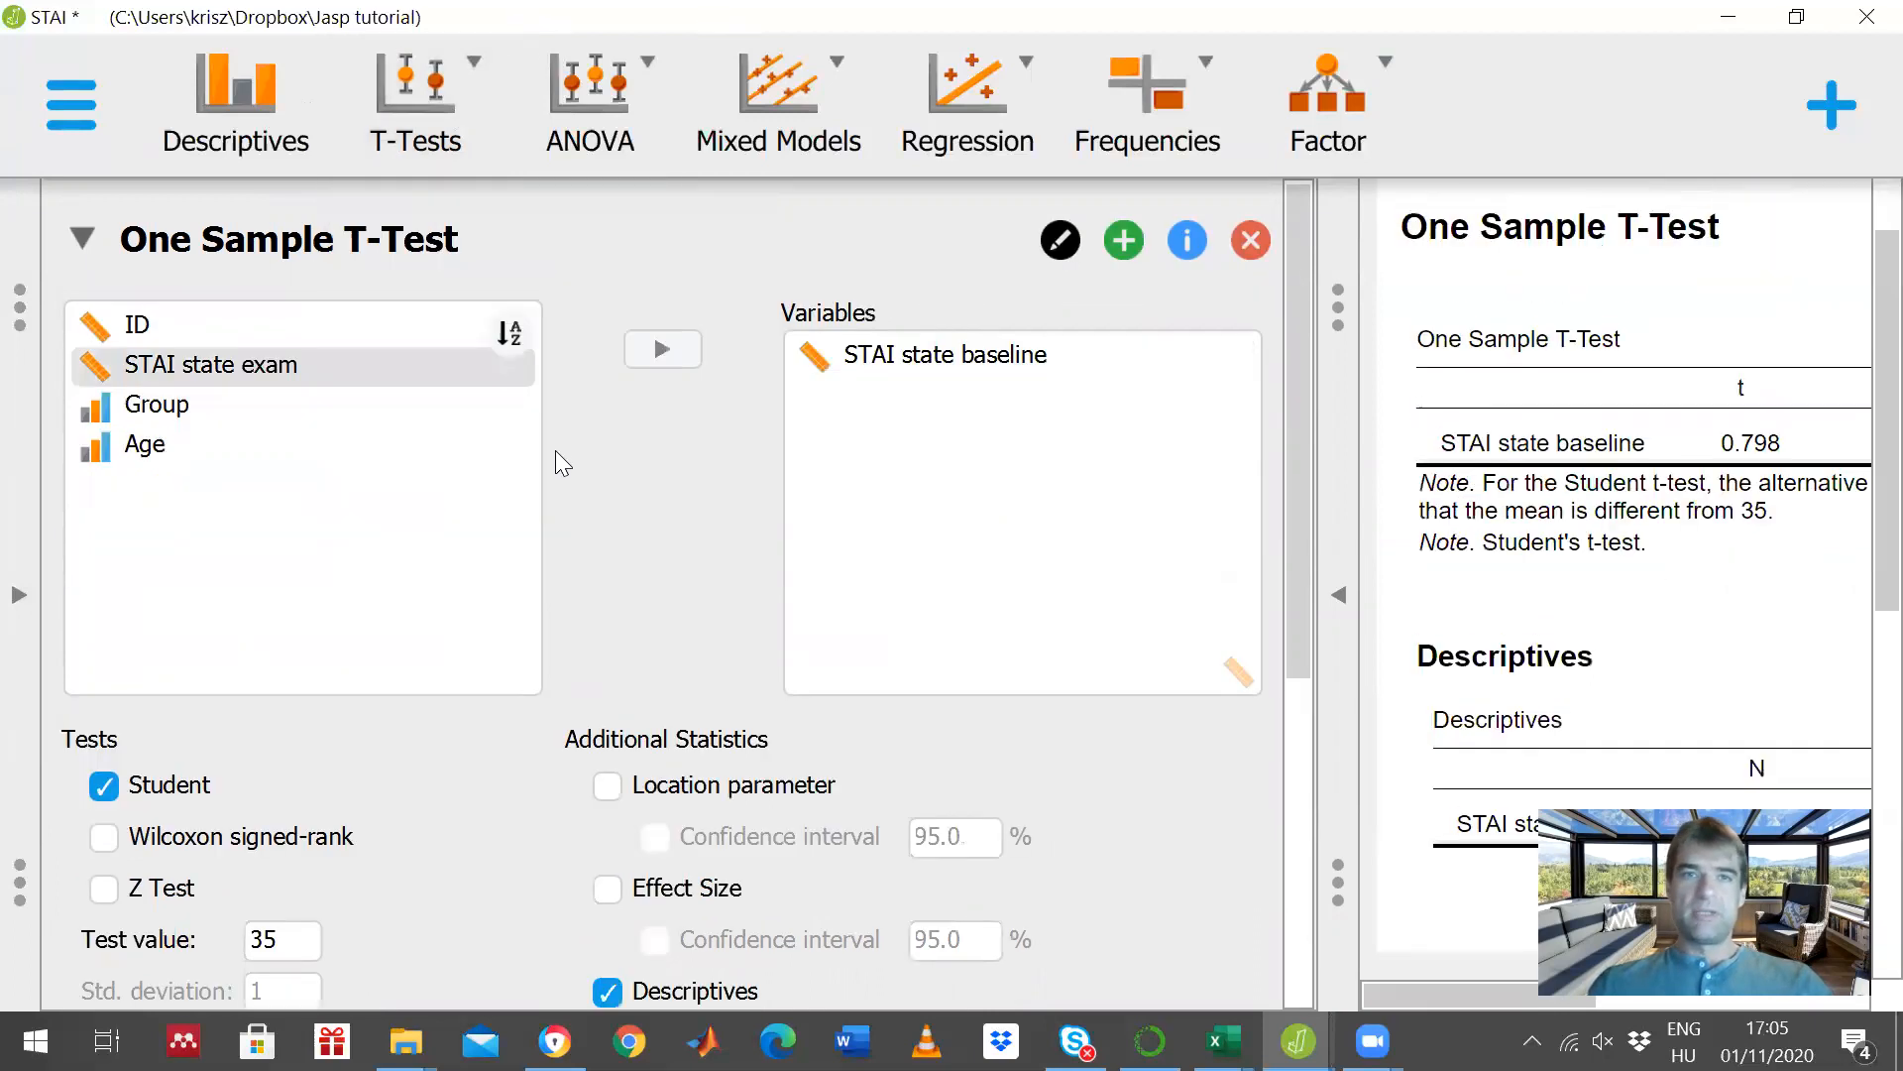
left_click(441, 99)
left_click(446, 286)
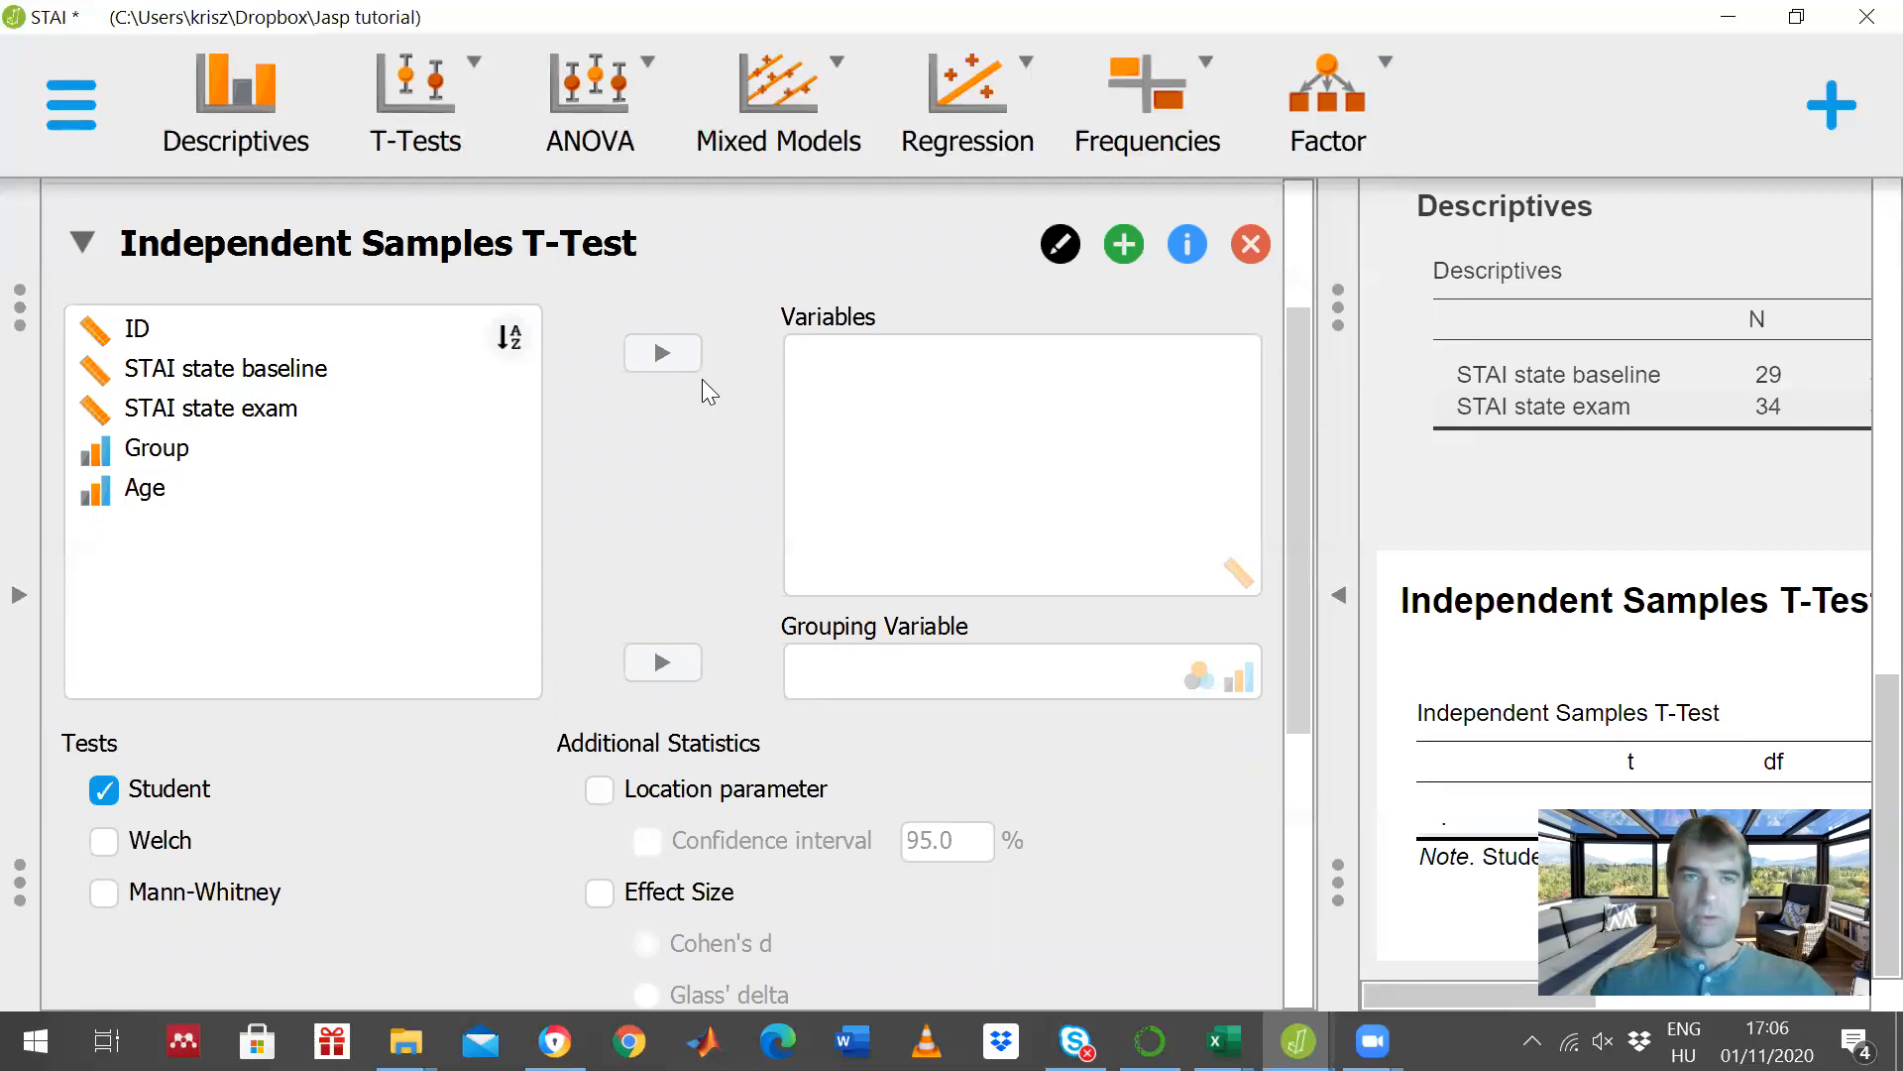
- Add value 4 to the Group filter so that groups 2 and 4 are both included
left_click(22, 597)
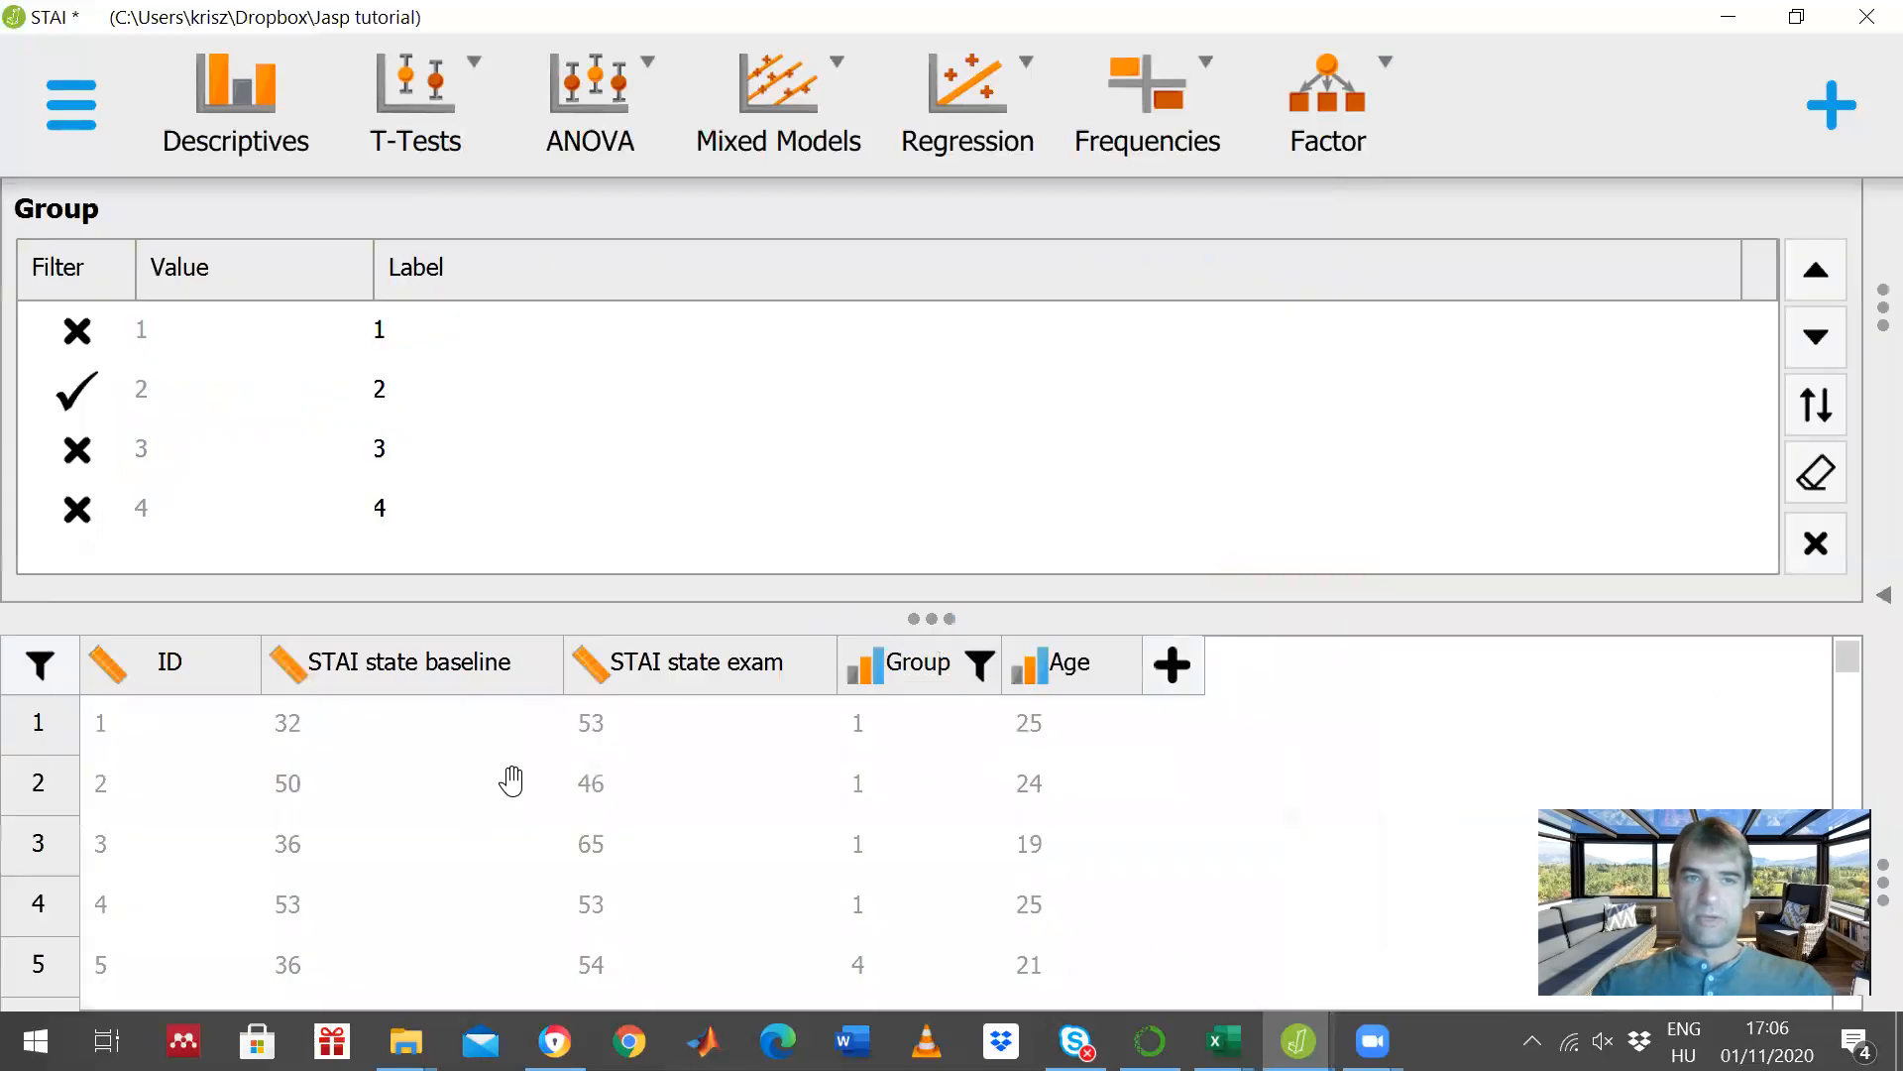
left_click(1815, 542)
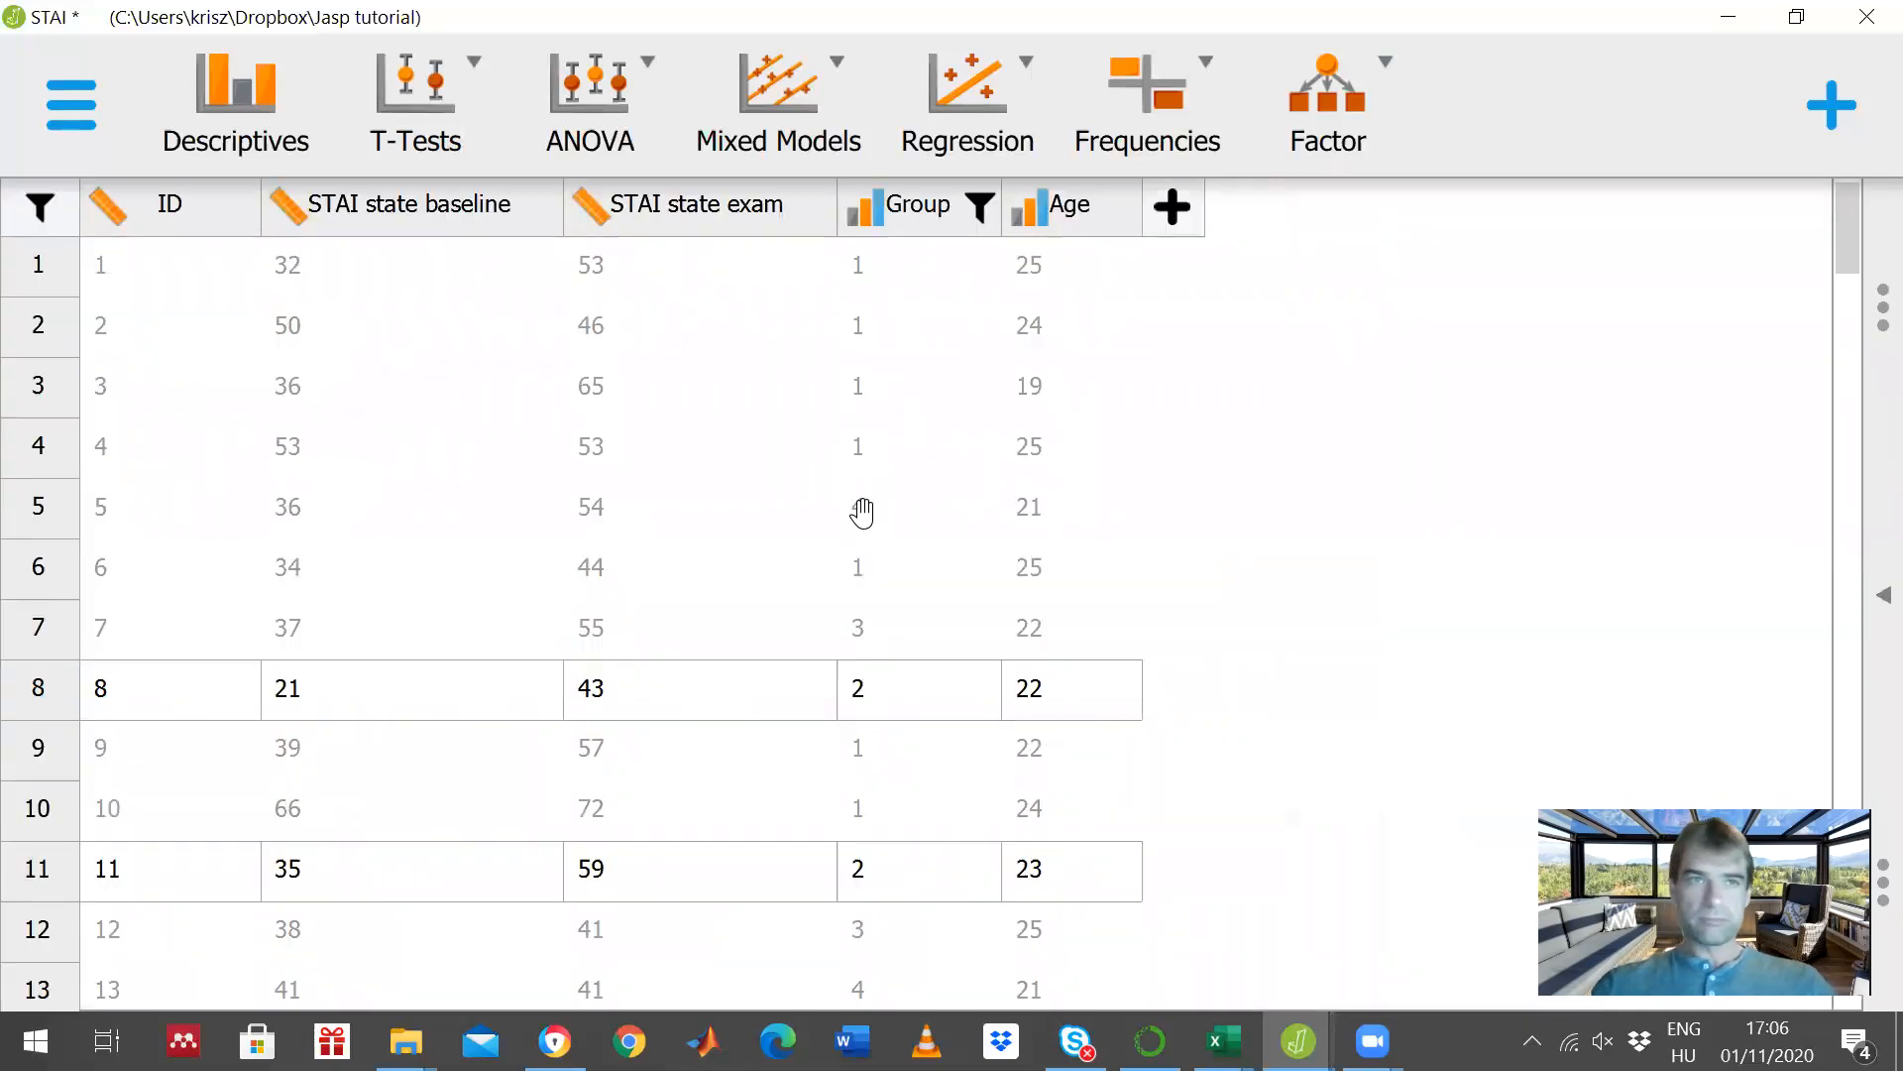
left_click(897, 204)
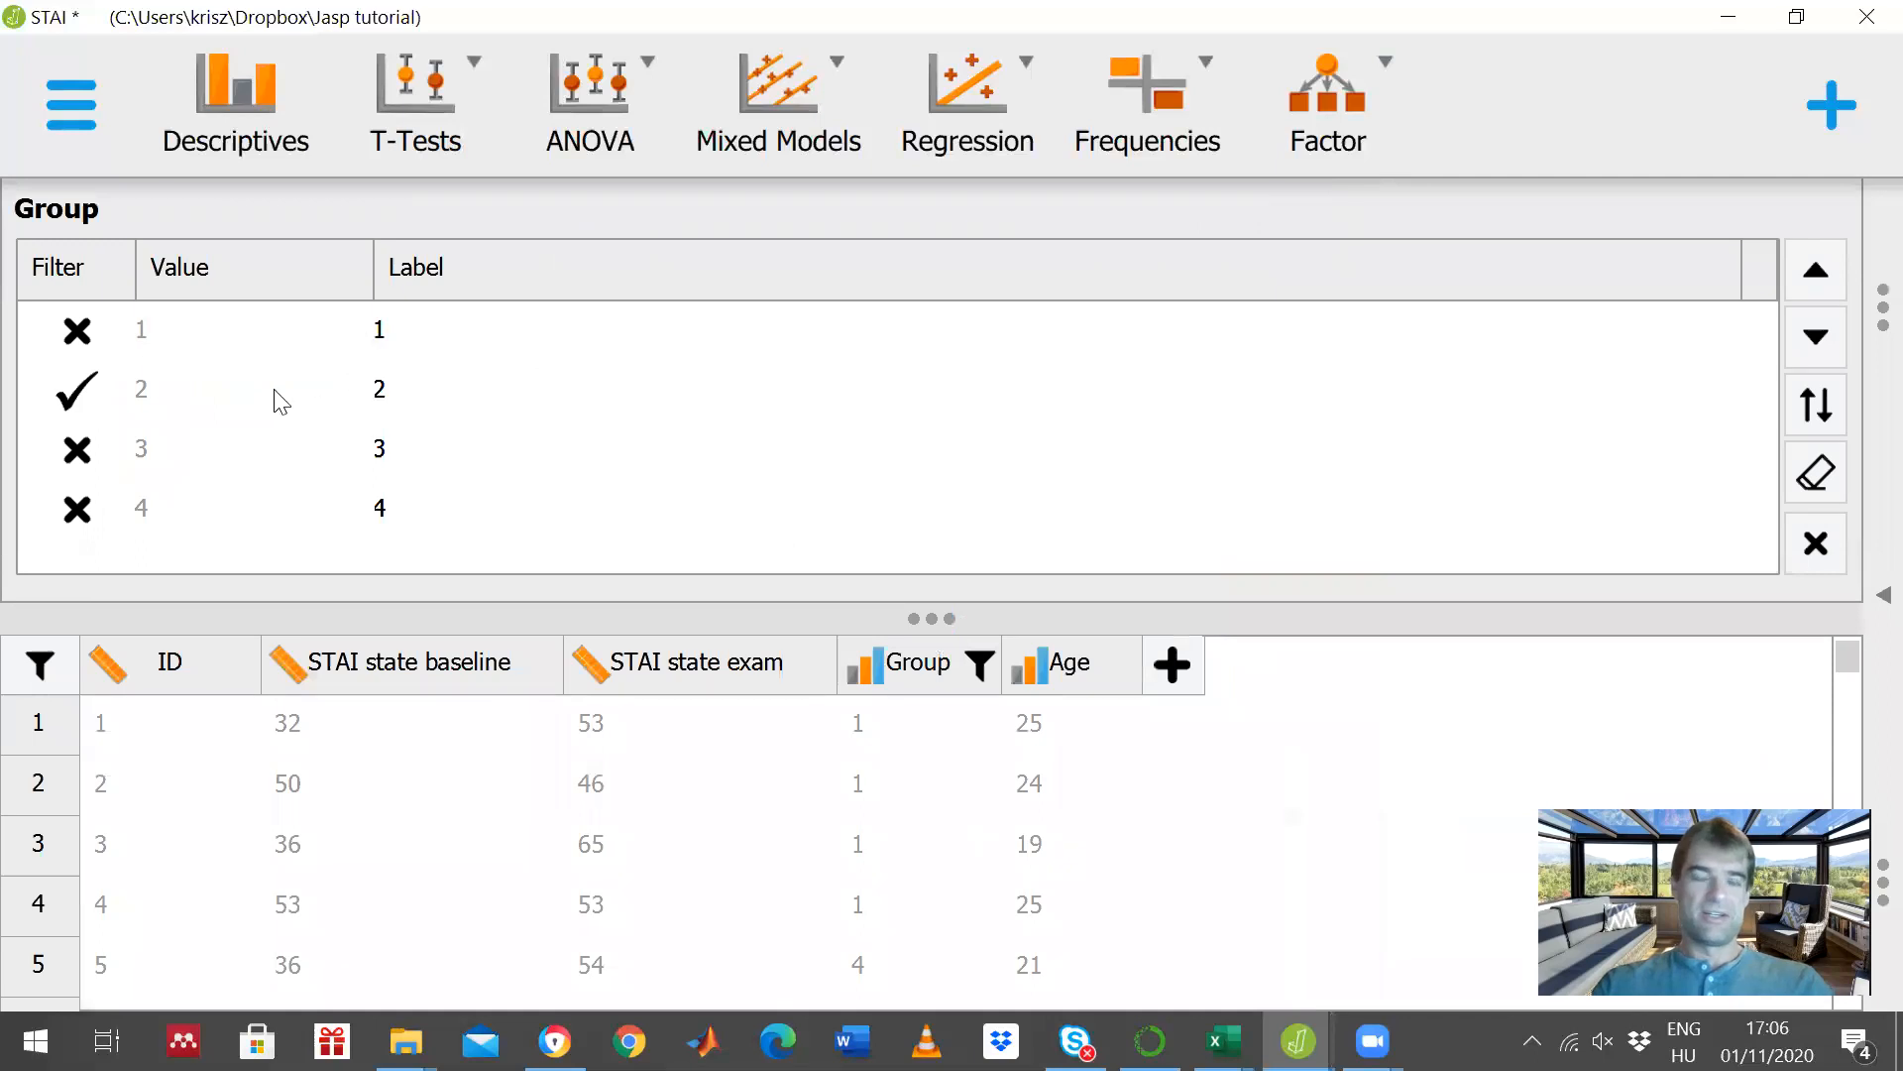
left_click(77, 510)
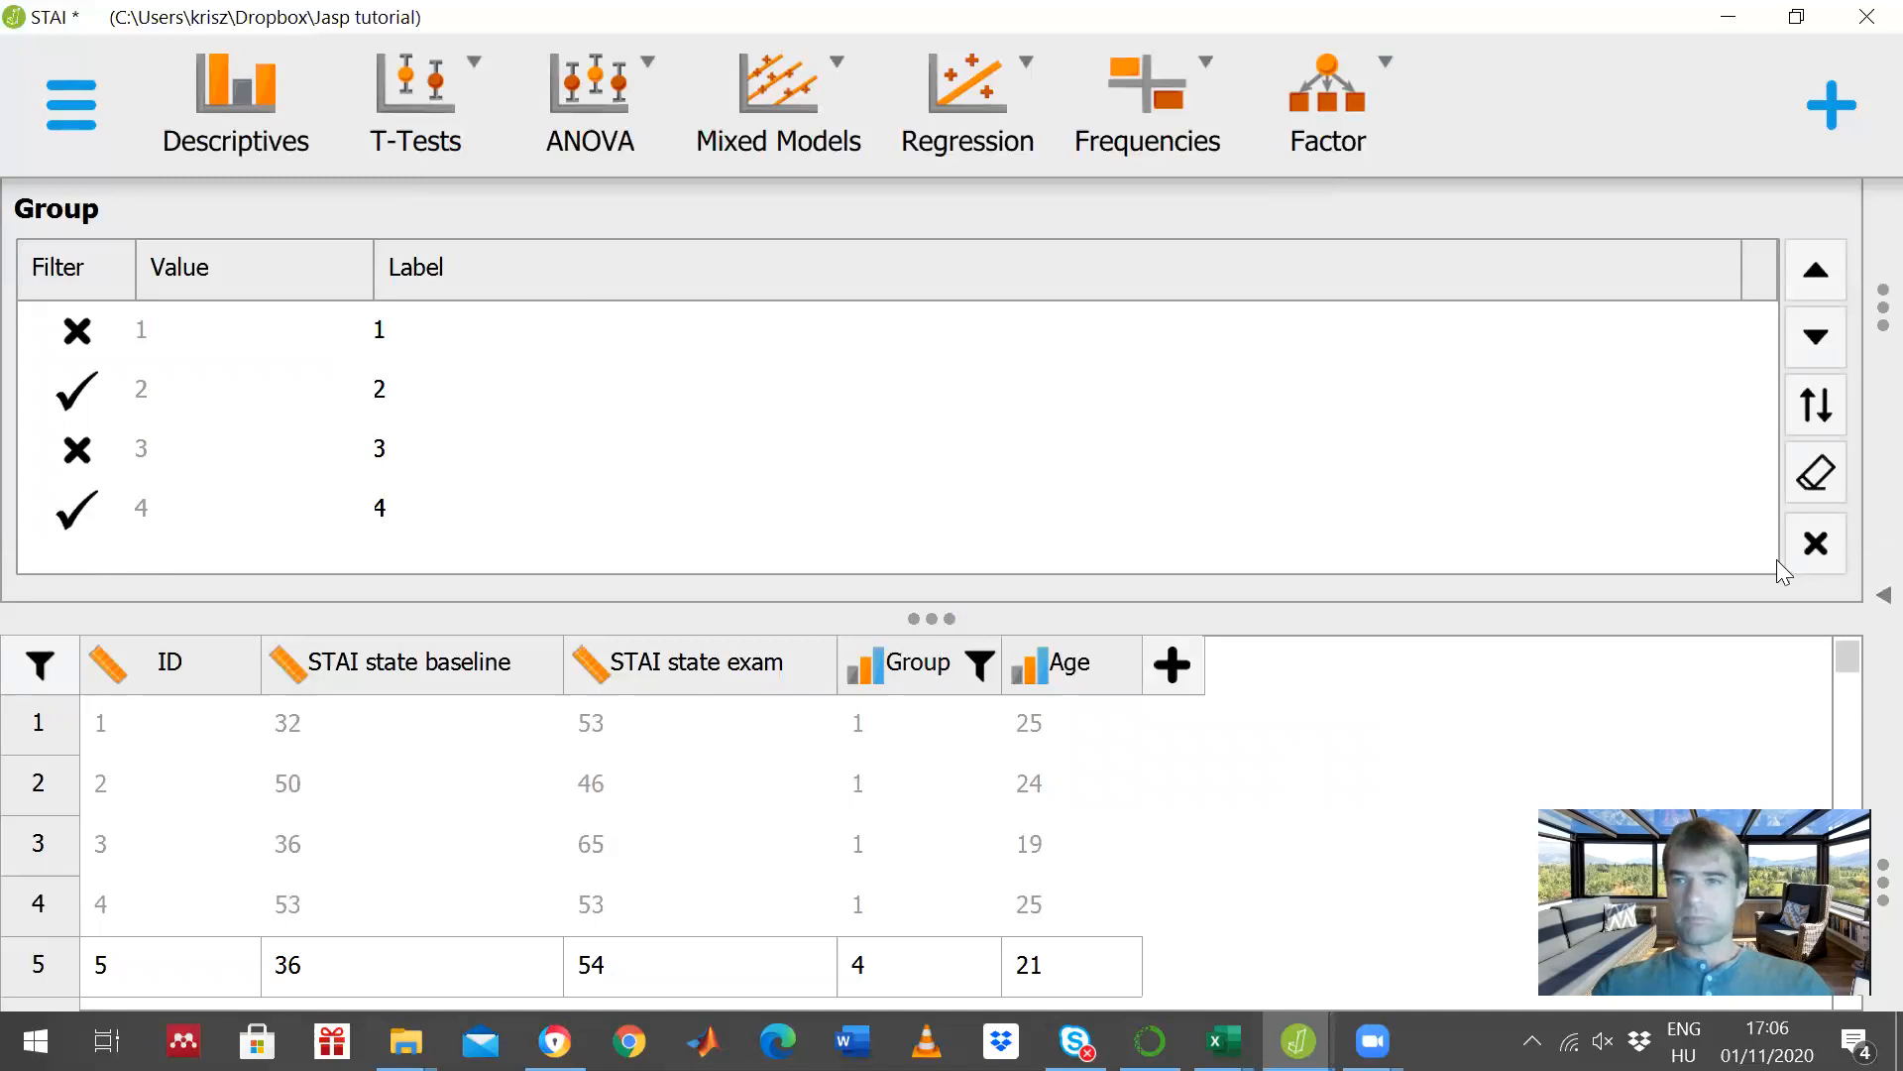
left_click(1816, 542)
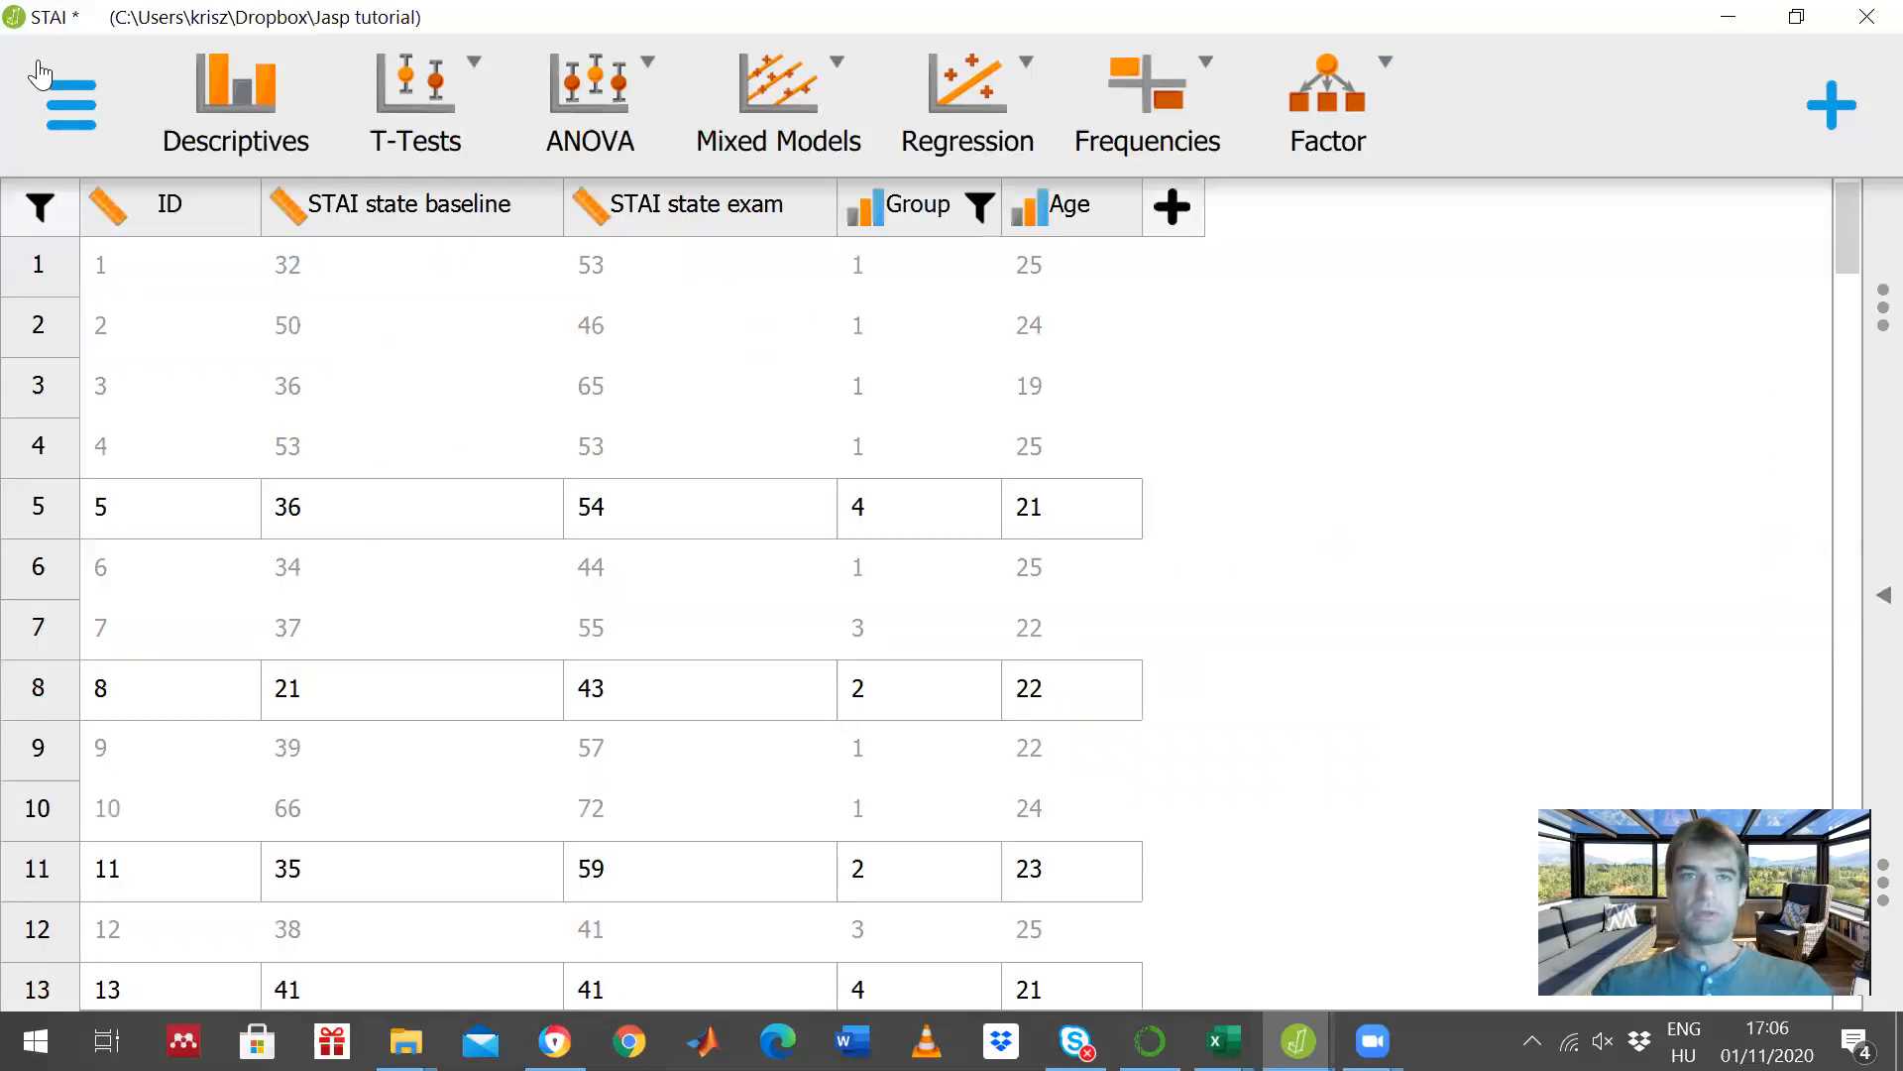
- Add another classical Independent Samples T-Test and check which values the Group filter includes
left_click(421, 139)
left_click(443, 290)
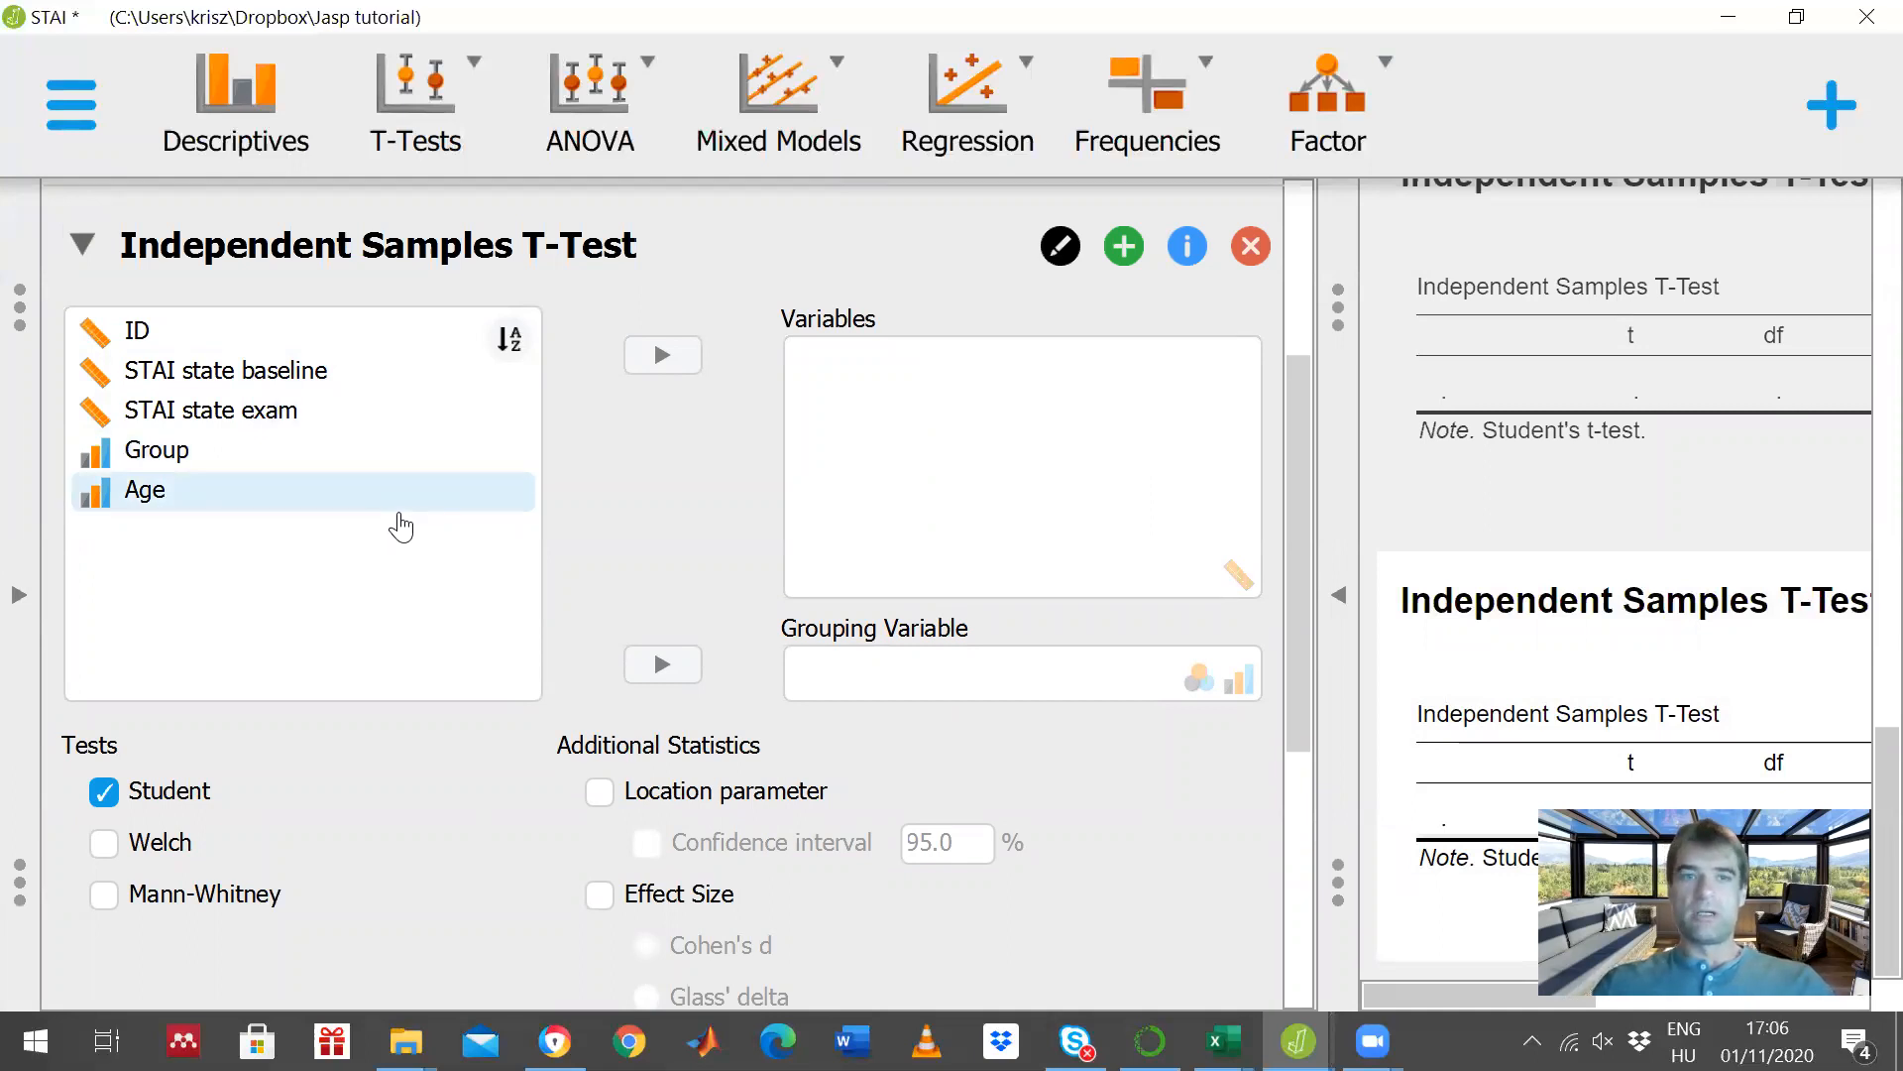
left_click(22, 594)
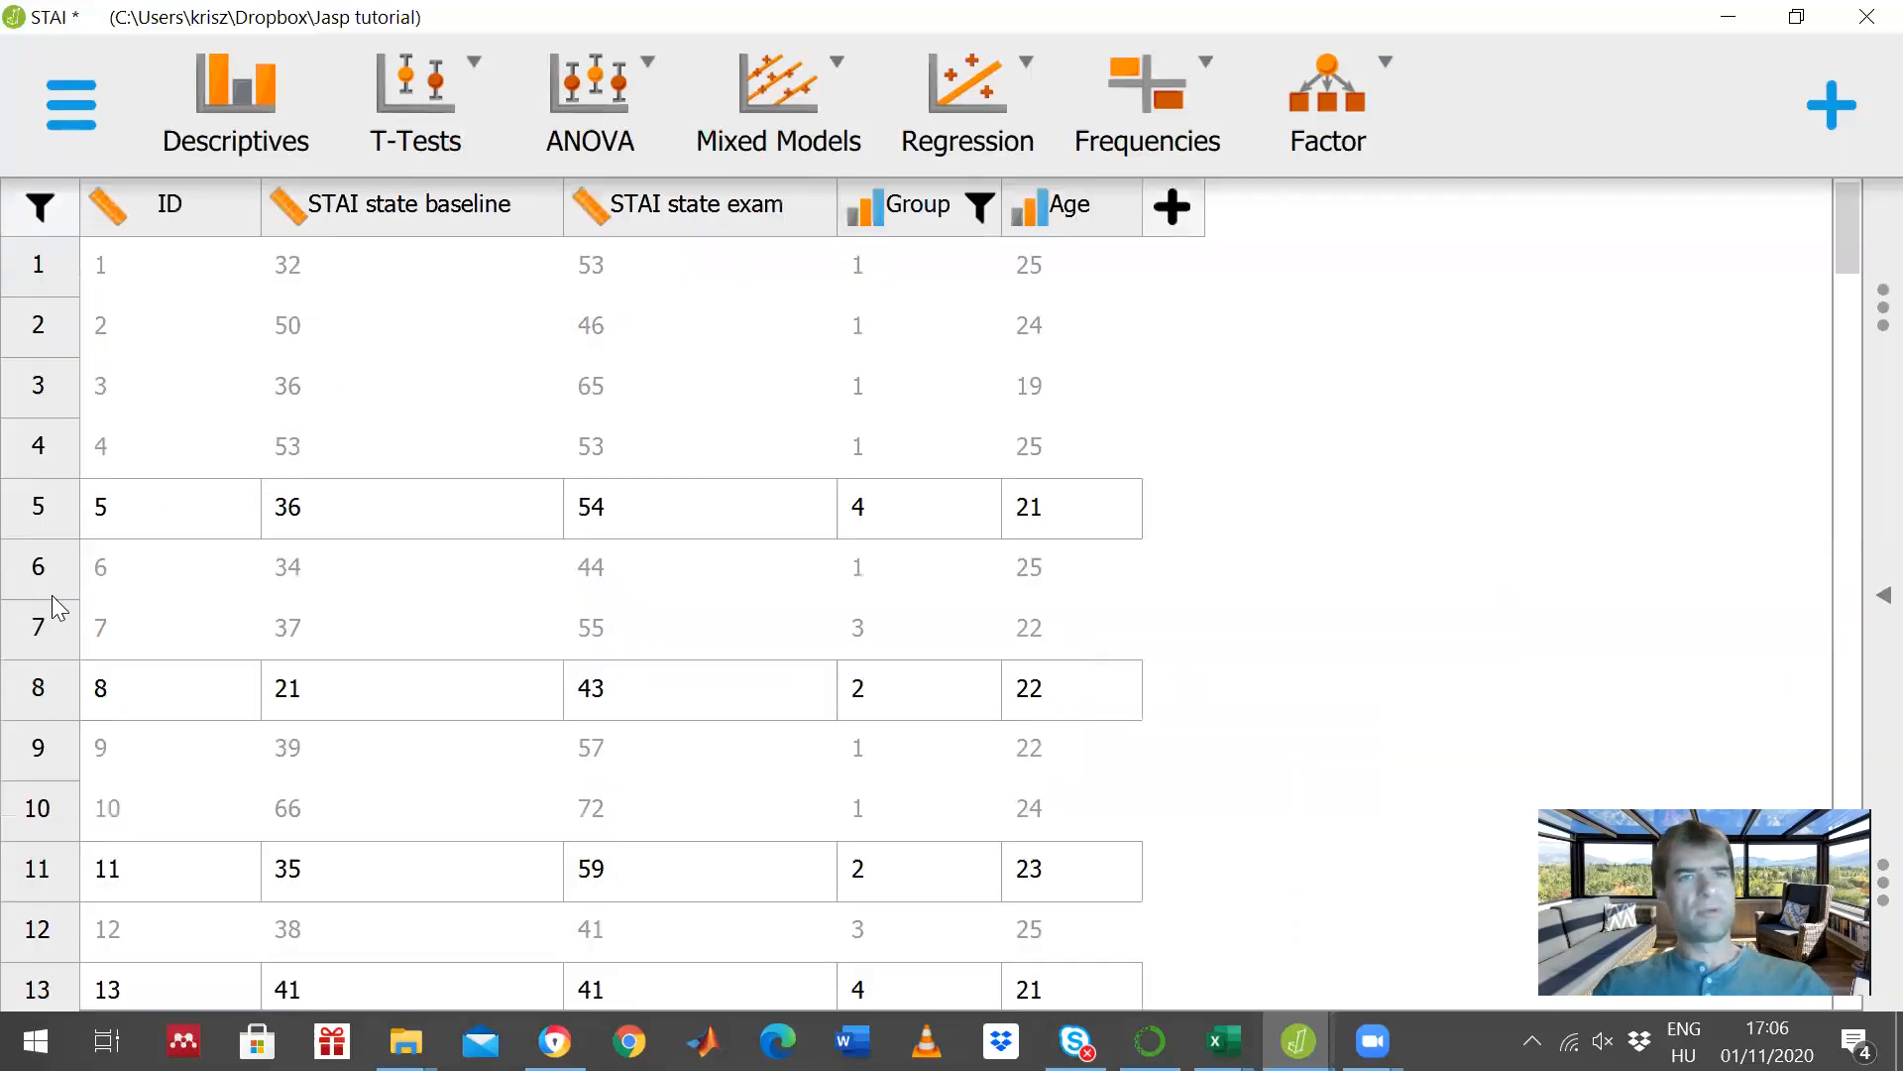
left_click(907, 218)
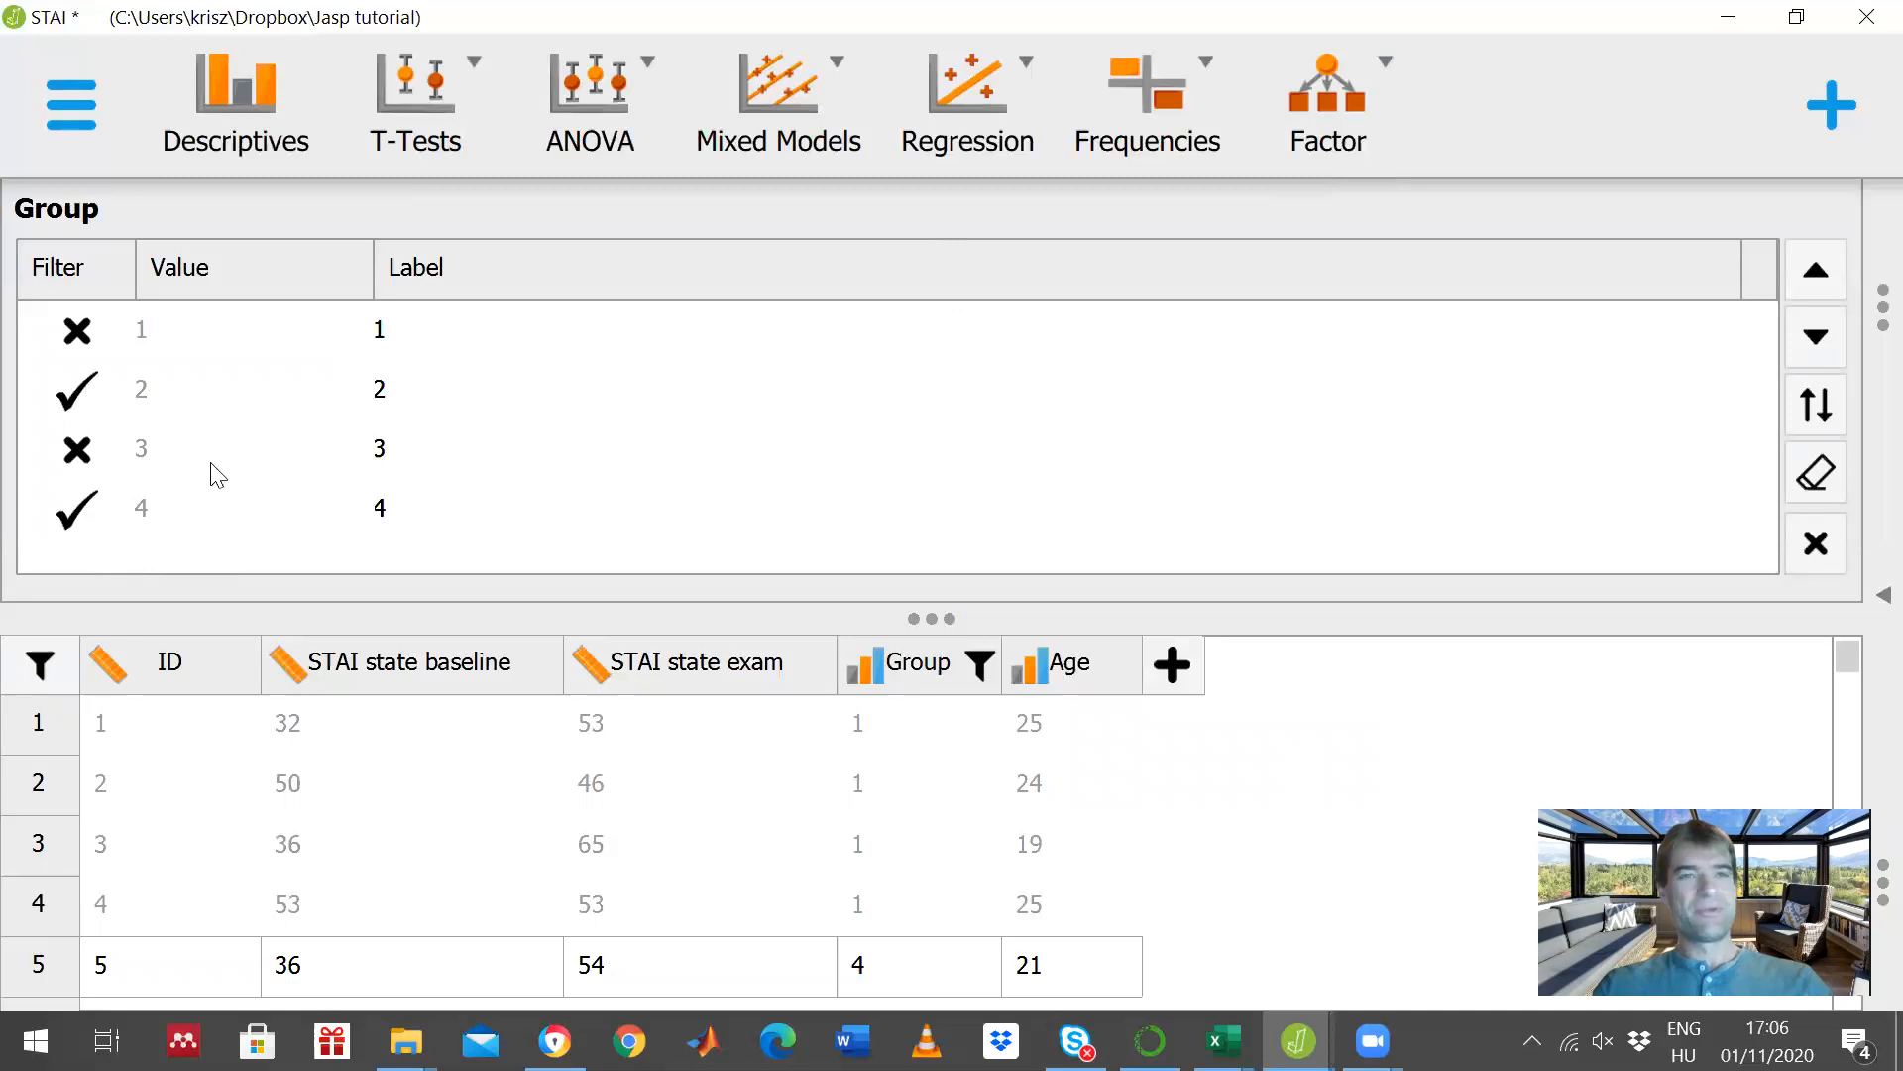
left_click(1812, 545)
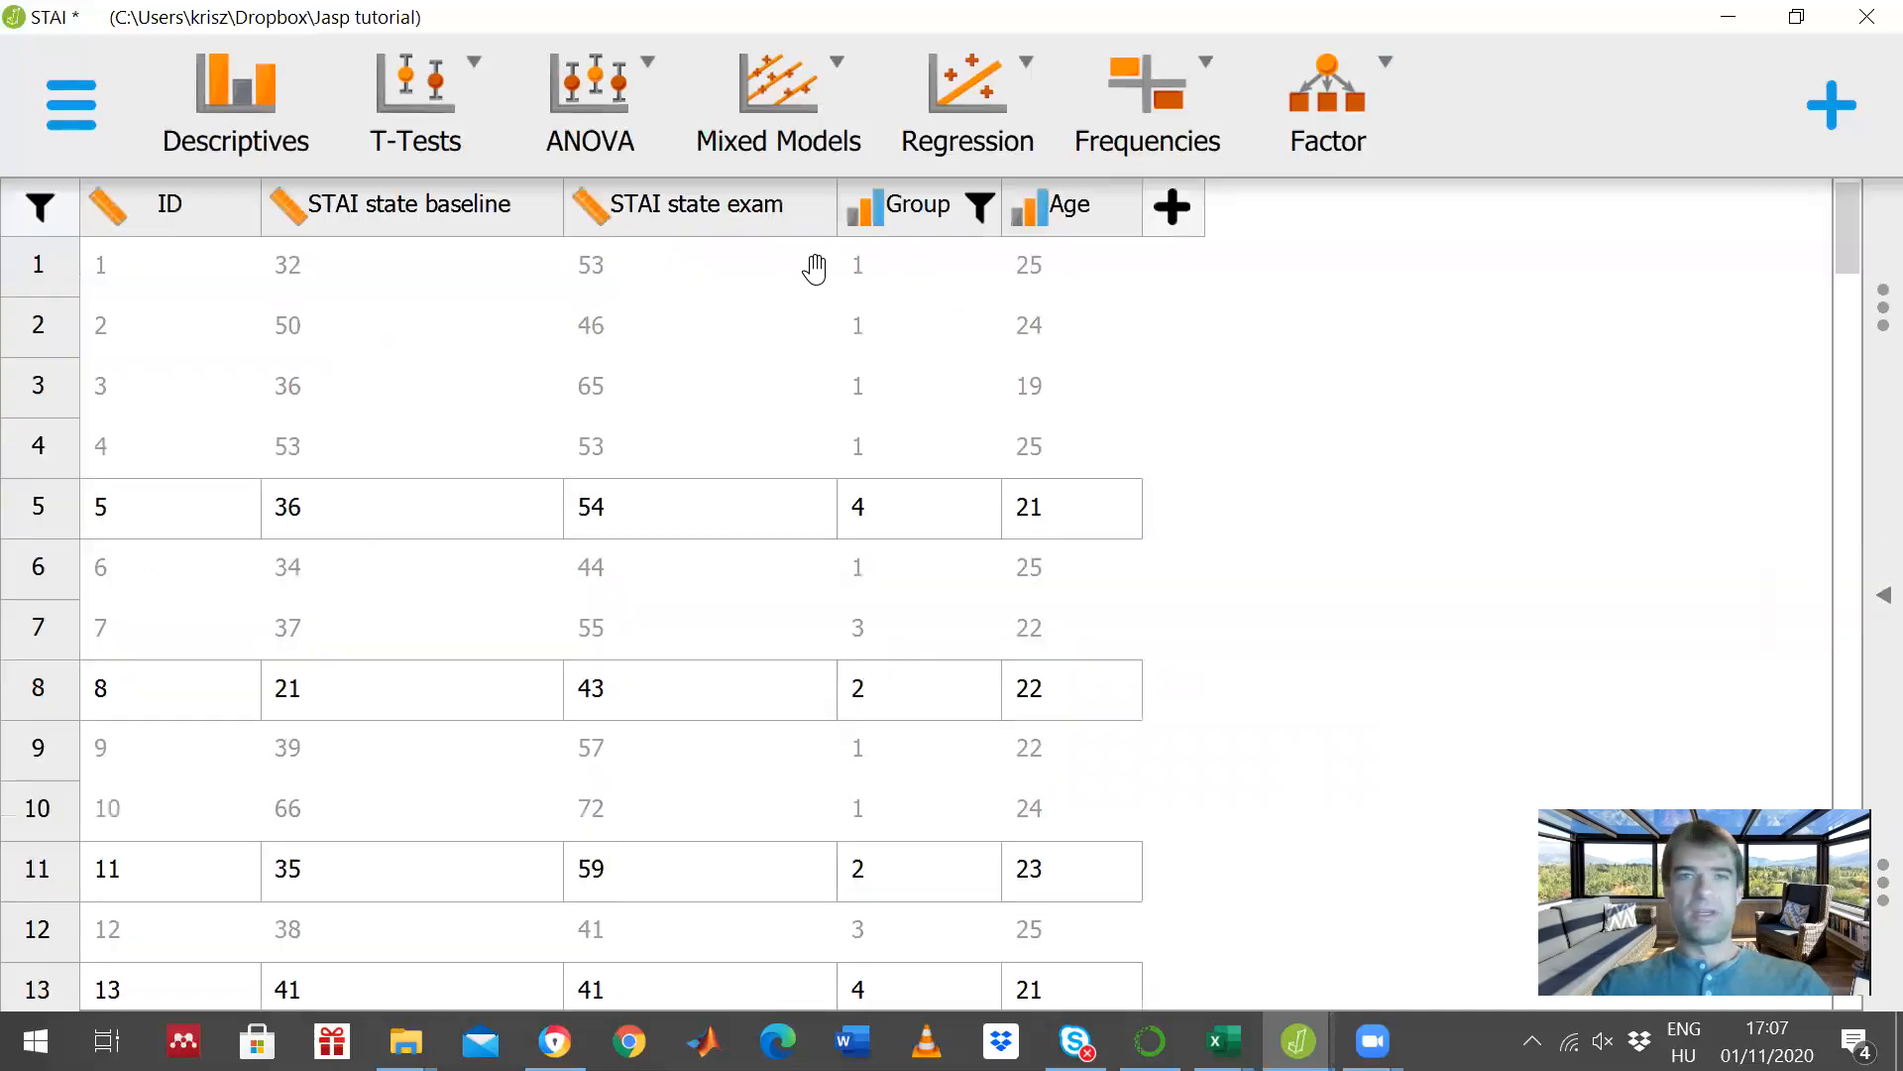
- Create a classical Independent Samples T-Test with STAI state baseline as the variable and Group as the grouping variable
left_click(461, 149)
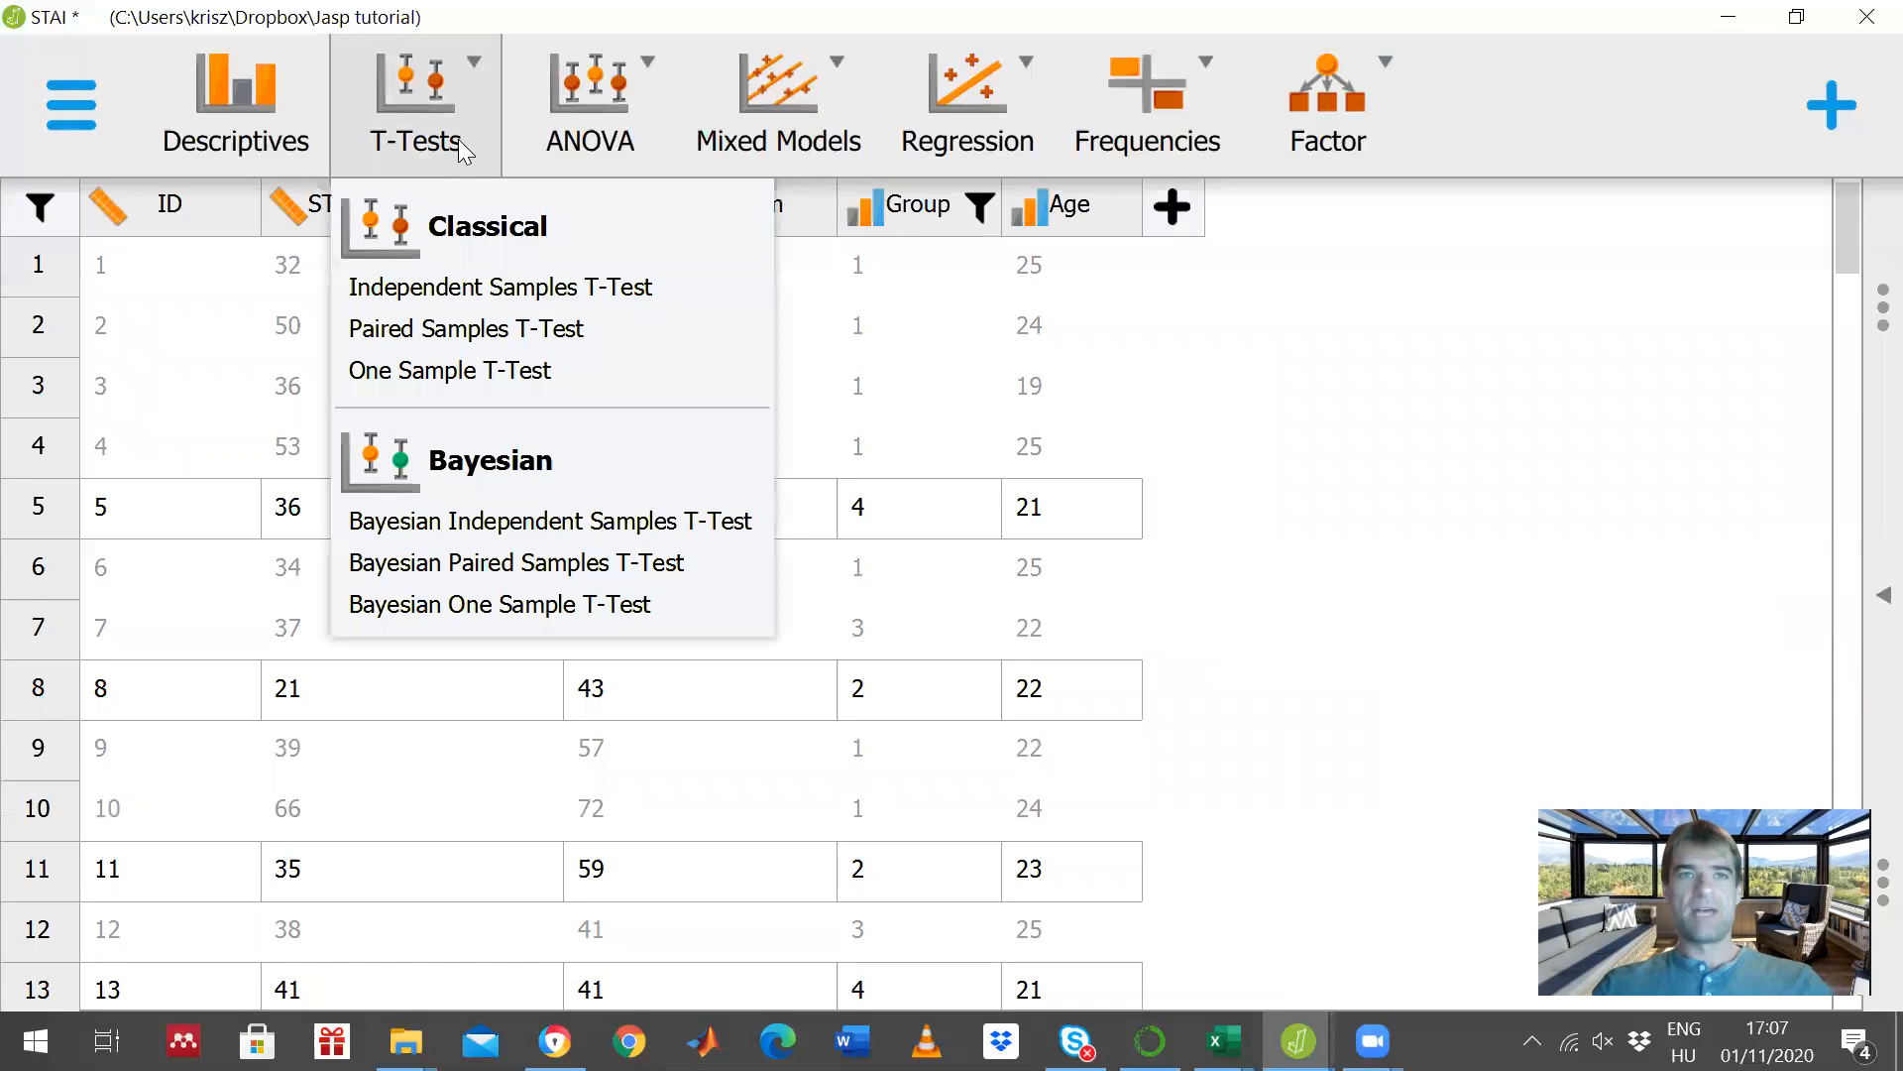
left_click(582, 287)
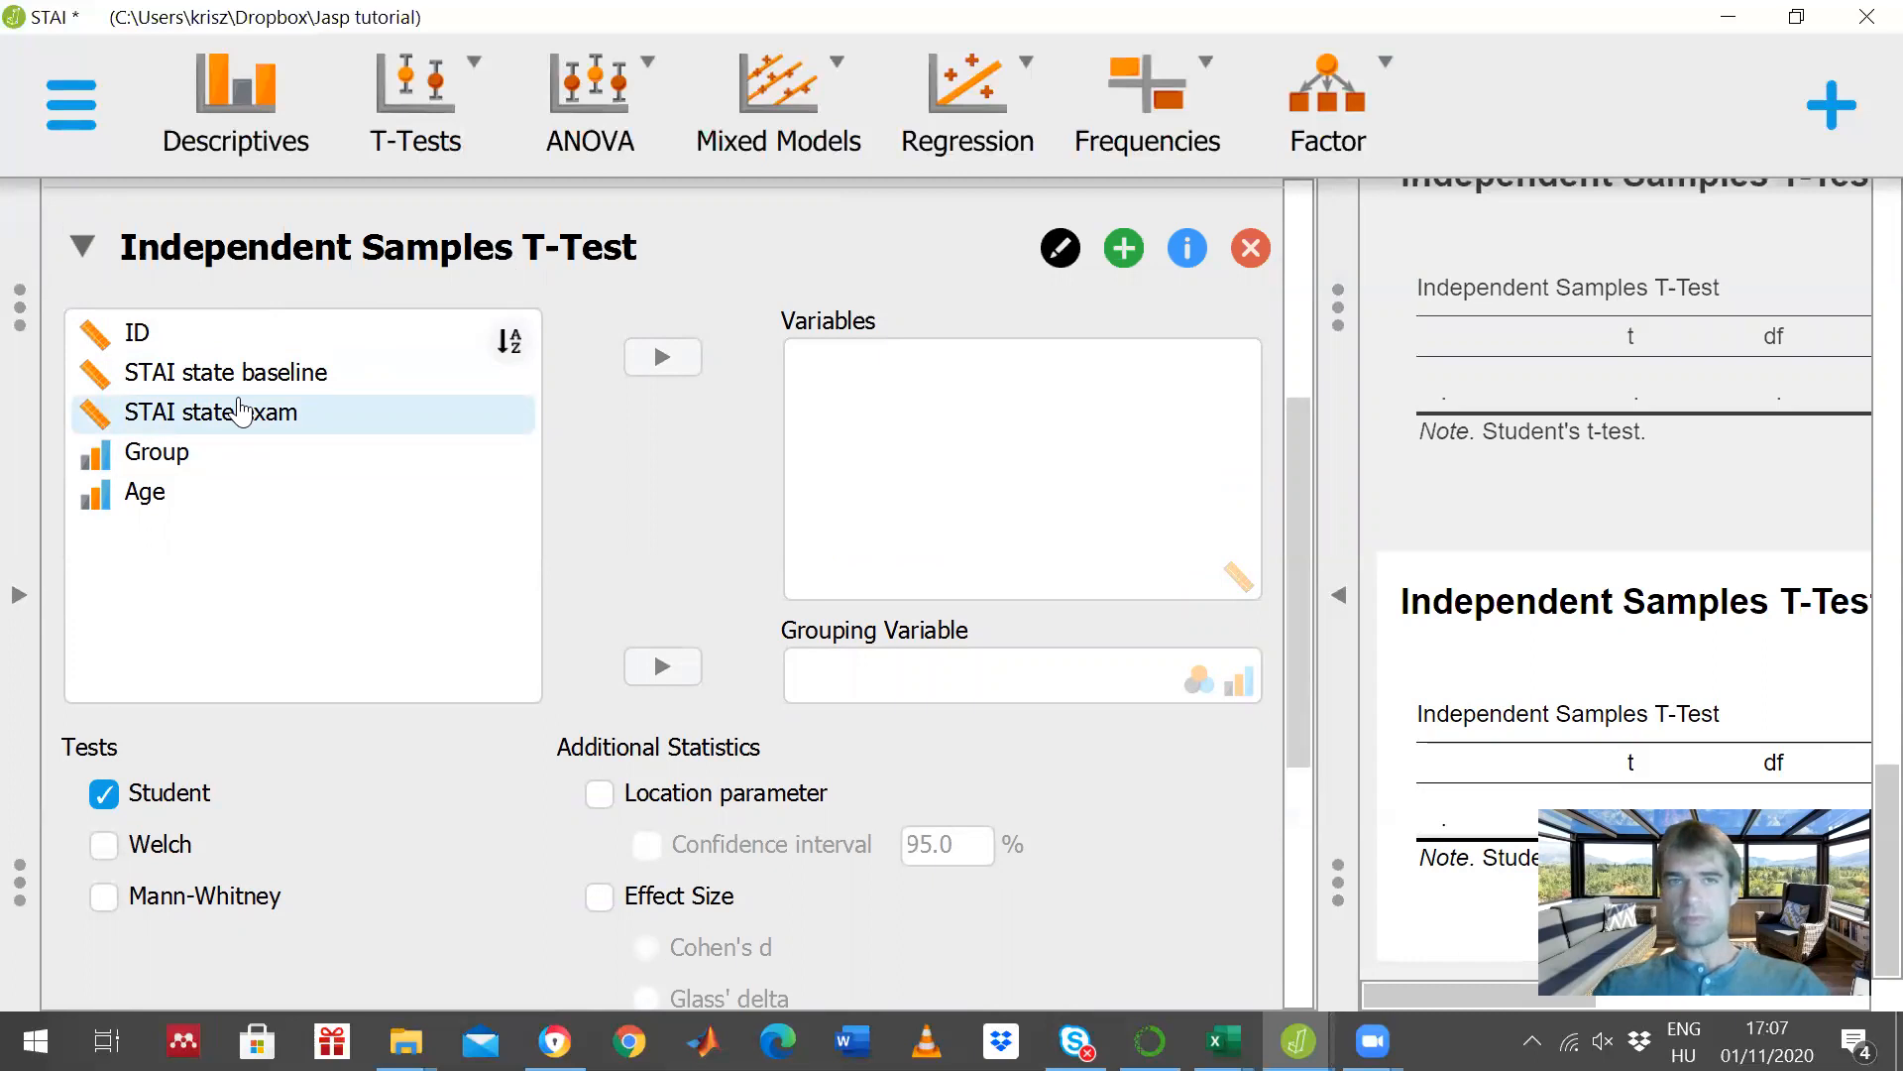
left_click(228, 385)
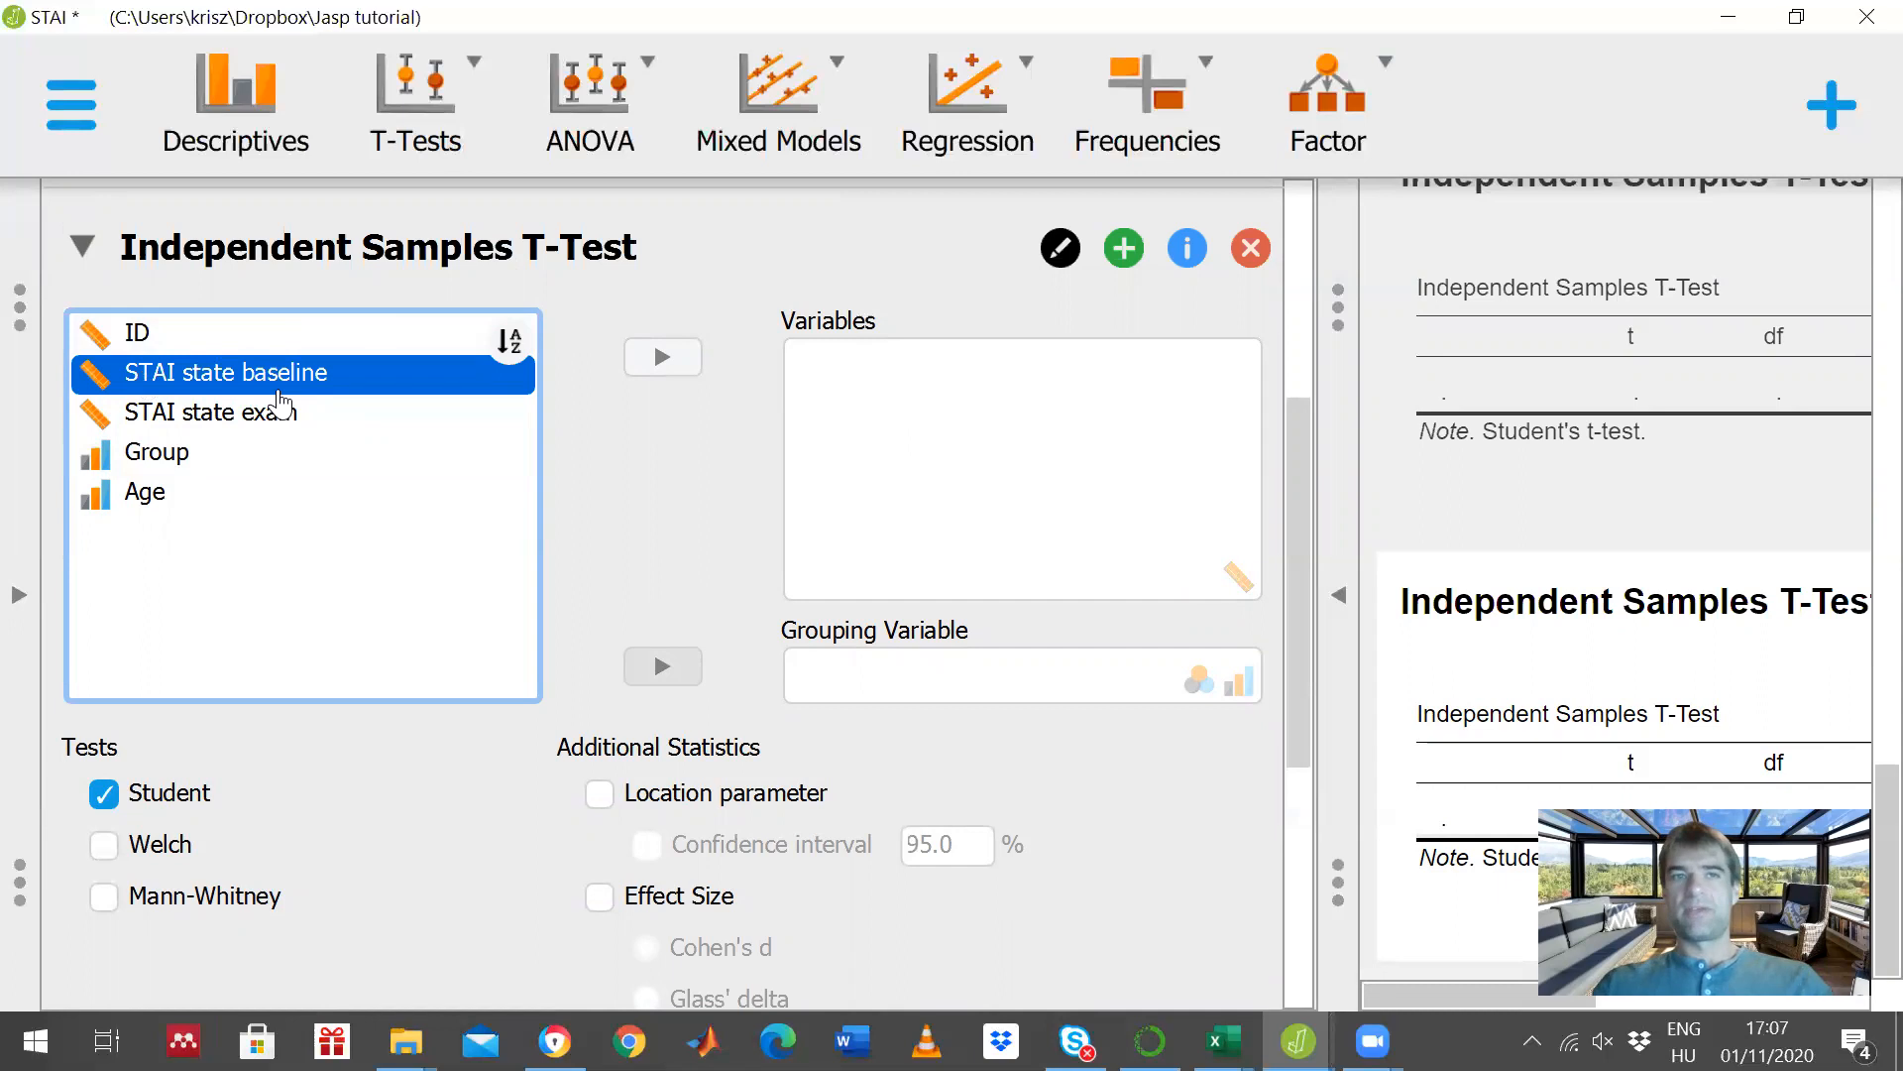
left_click(655, 363)
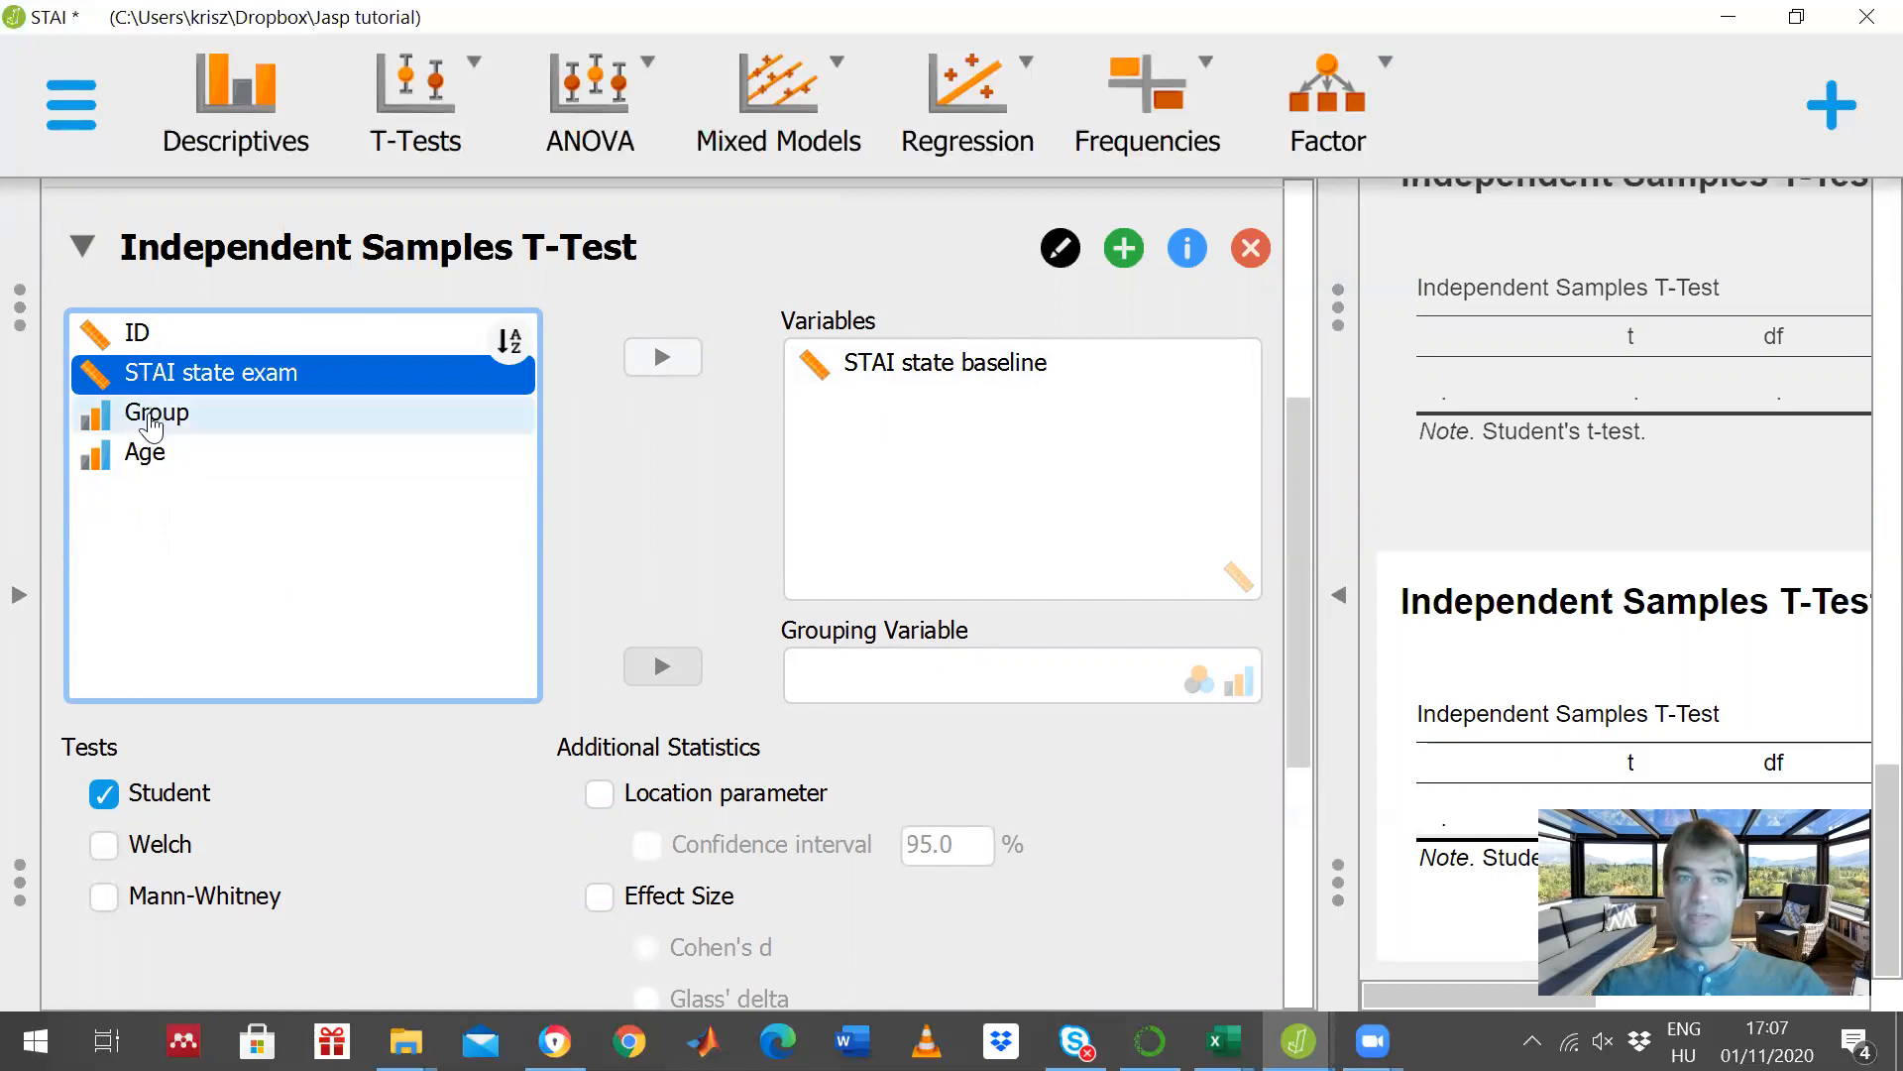
left_click(151, 414)
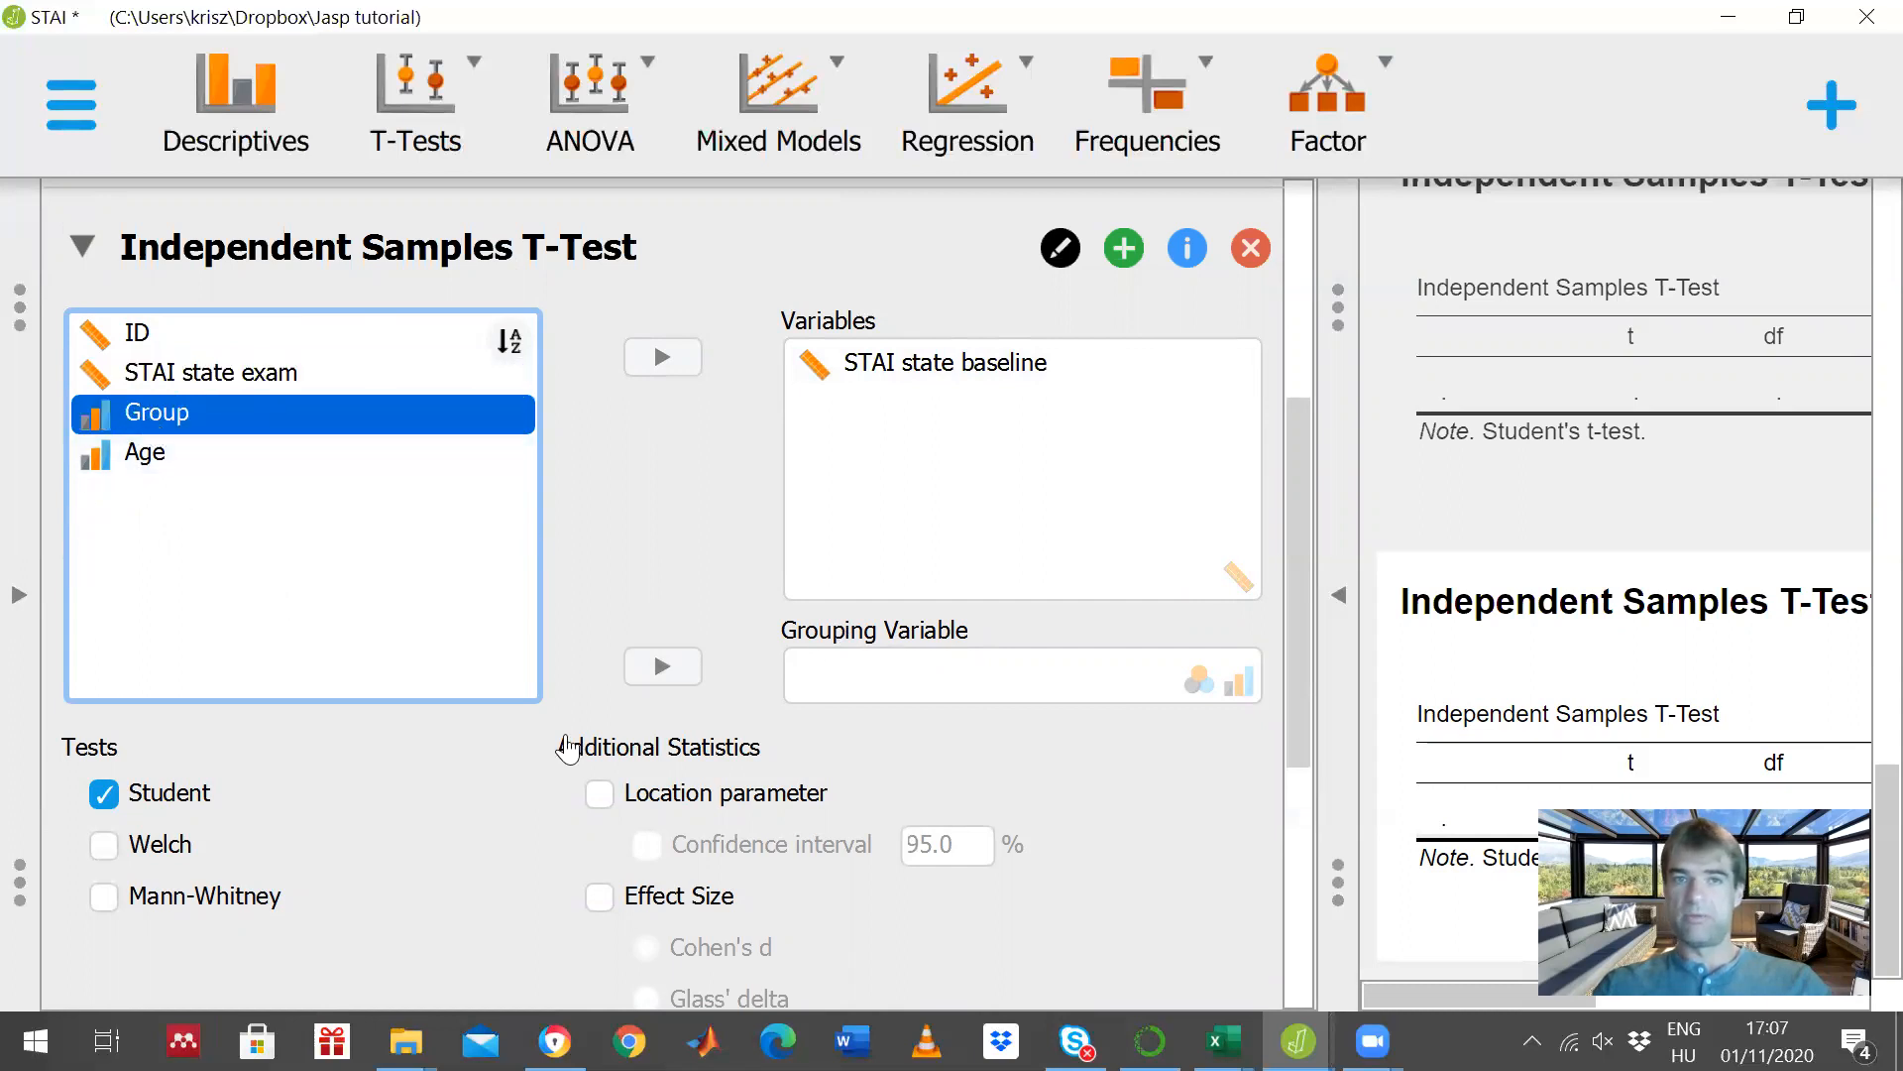
left_click(658, 666)
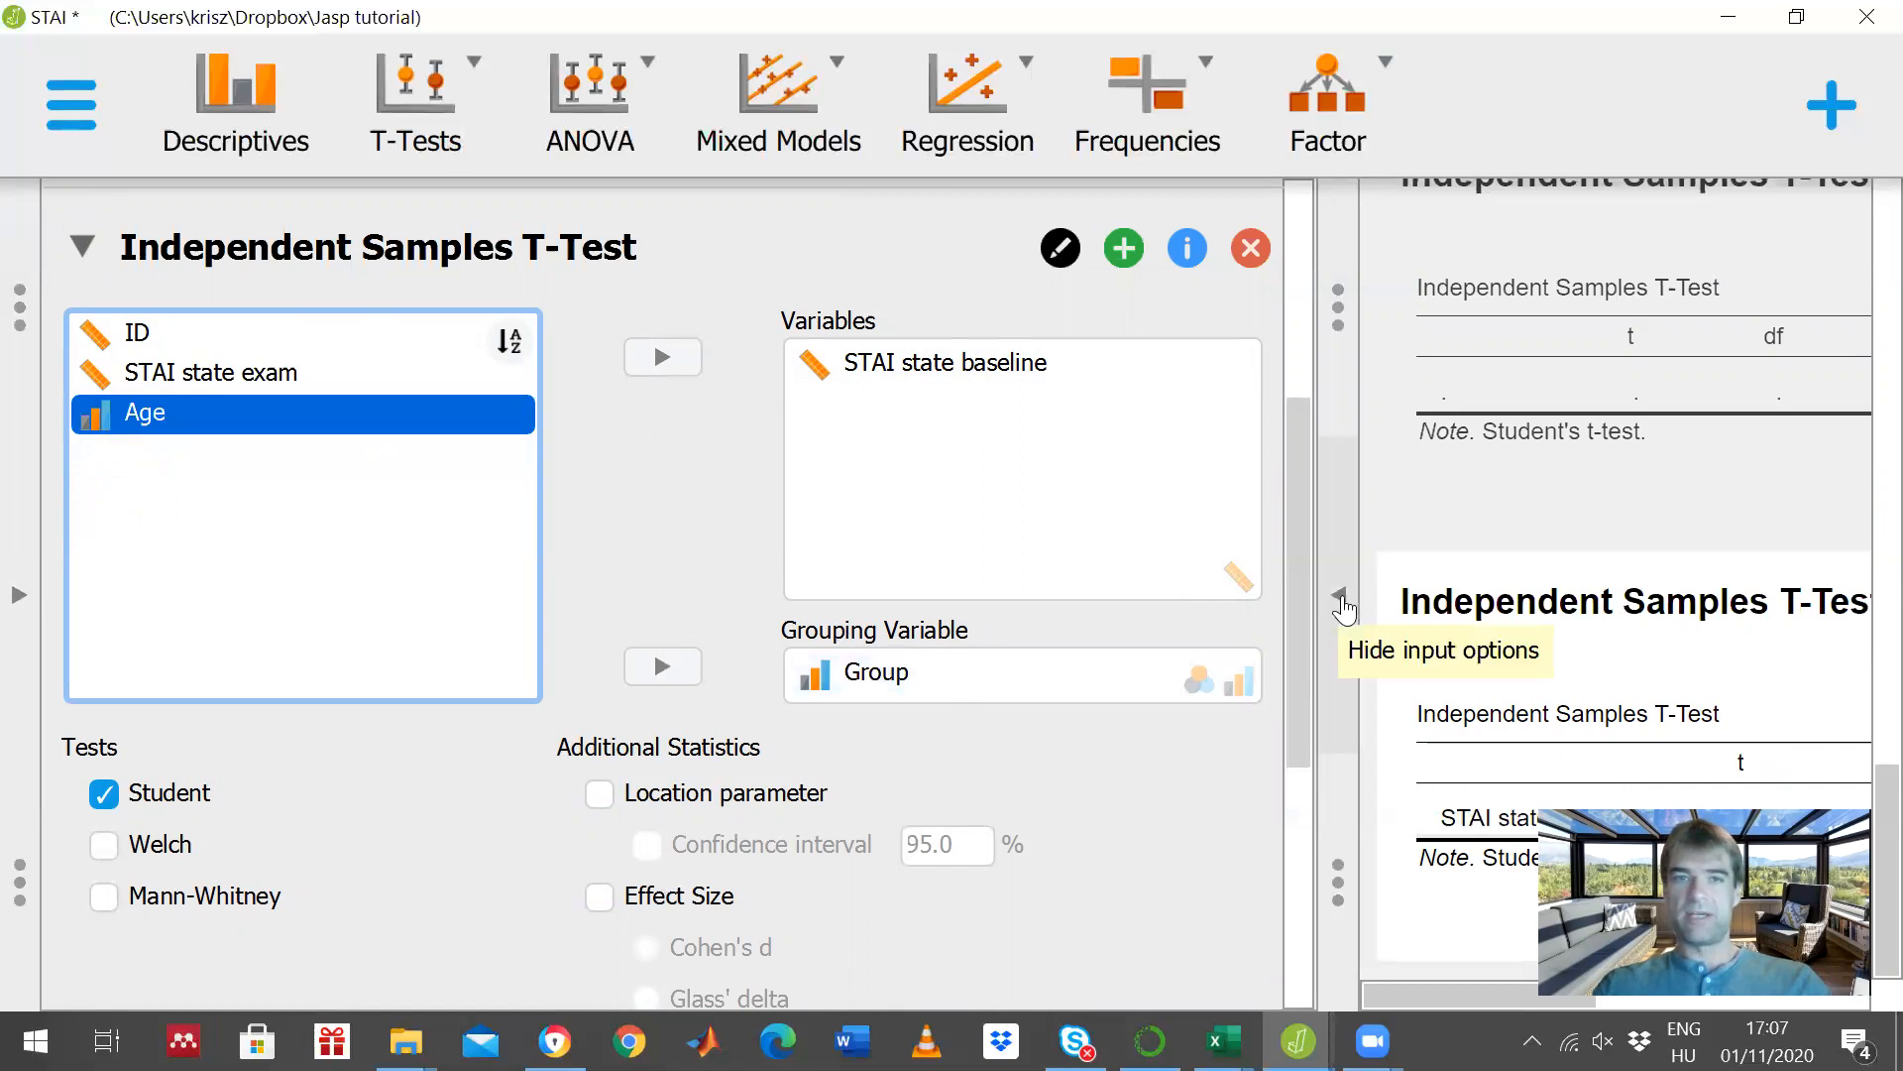
- Review the full-width results of the Independent Samples T-Test on STAI state baseline
left_click(1340, 600)
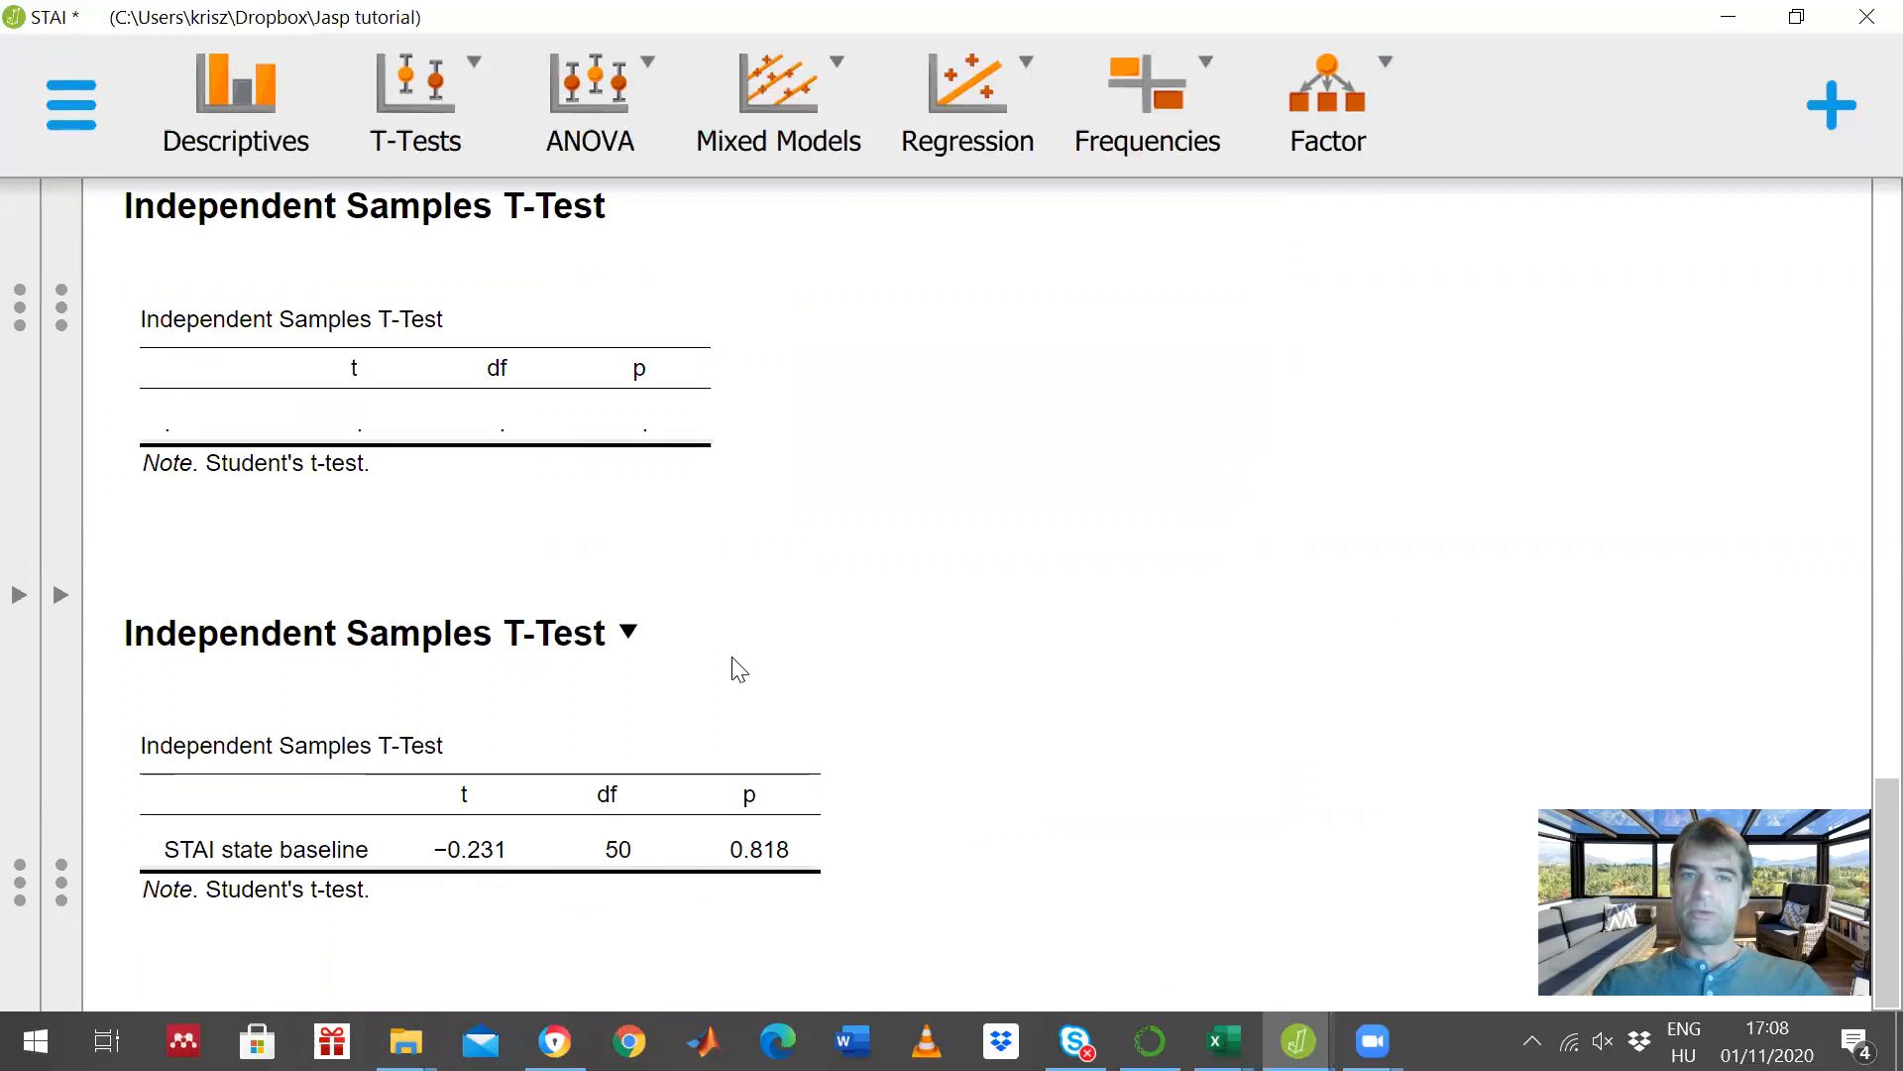
left_click(59, 599)
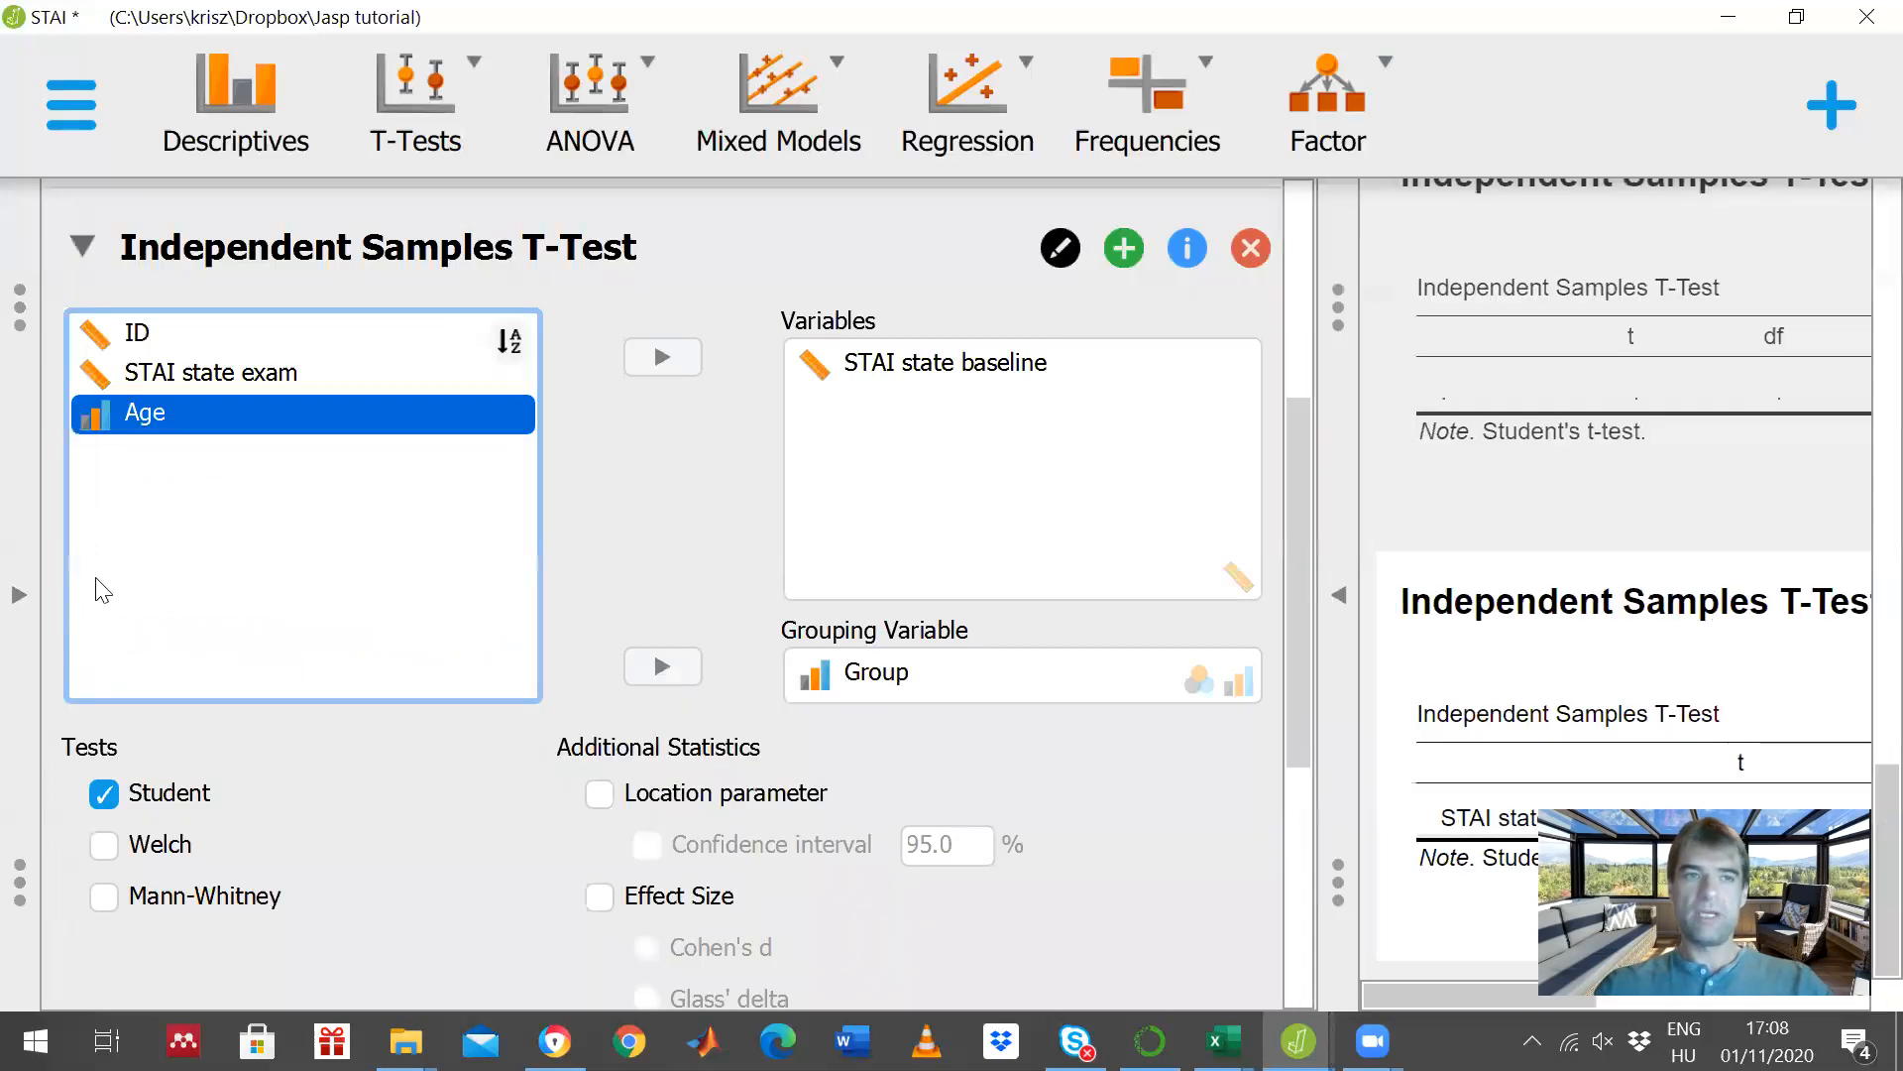
- Add value 3 to the Group filter alongside 2 and 4 and check the resulting t-test output
left_click(19, 600)
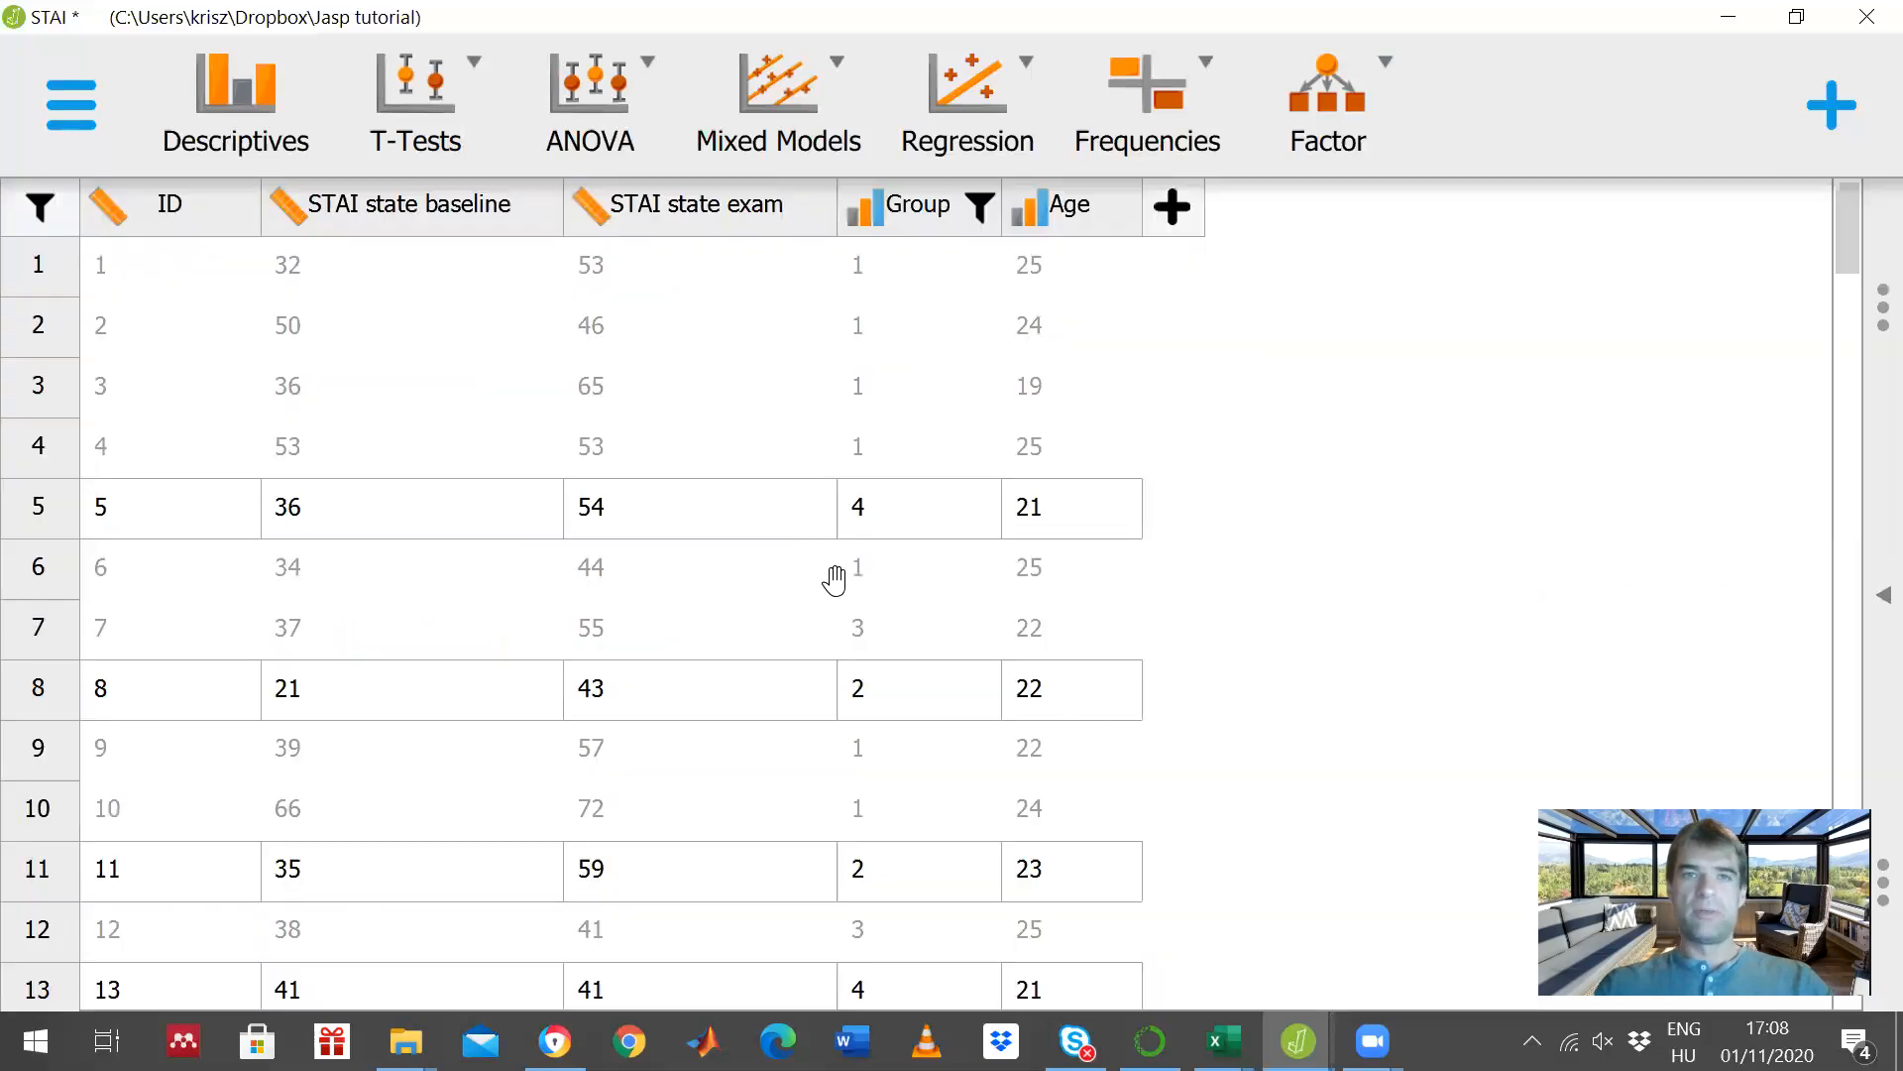
left_click(920, 208)
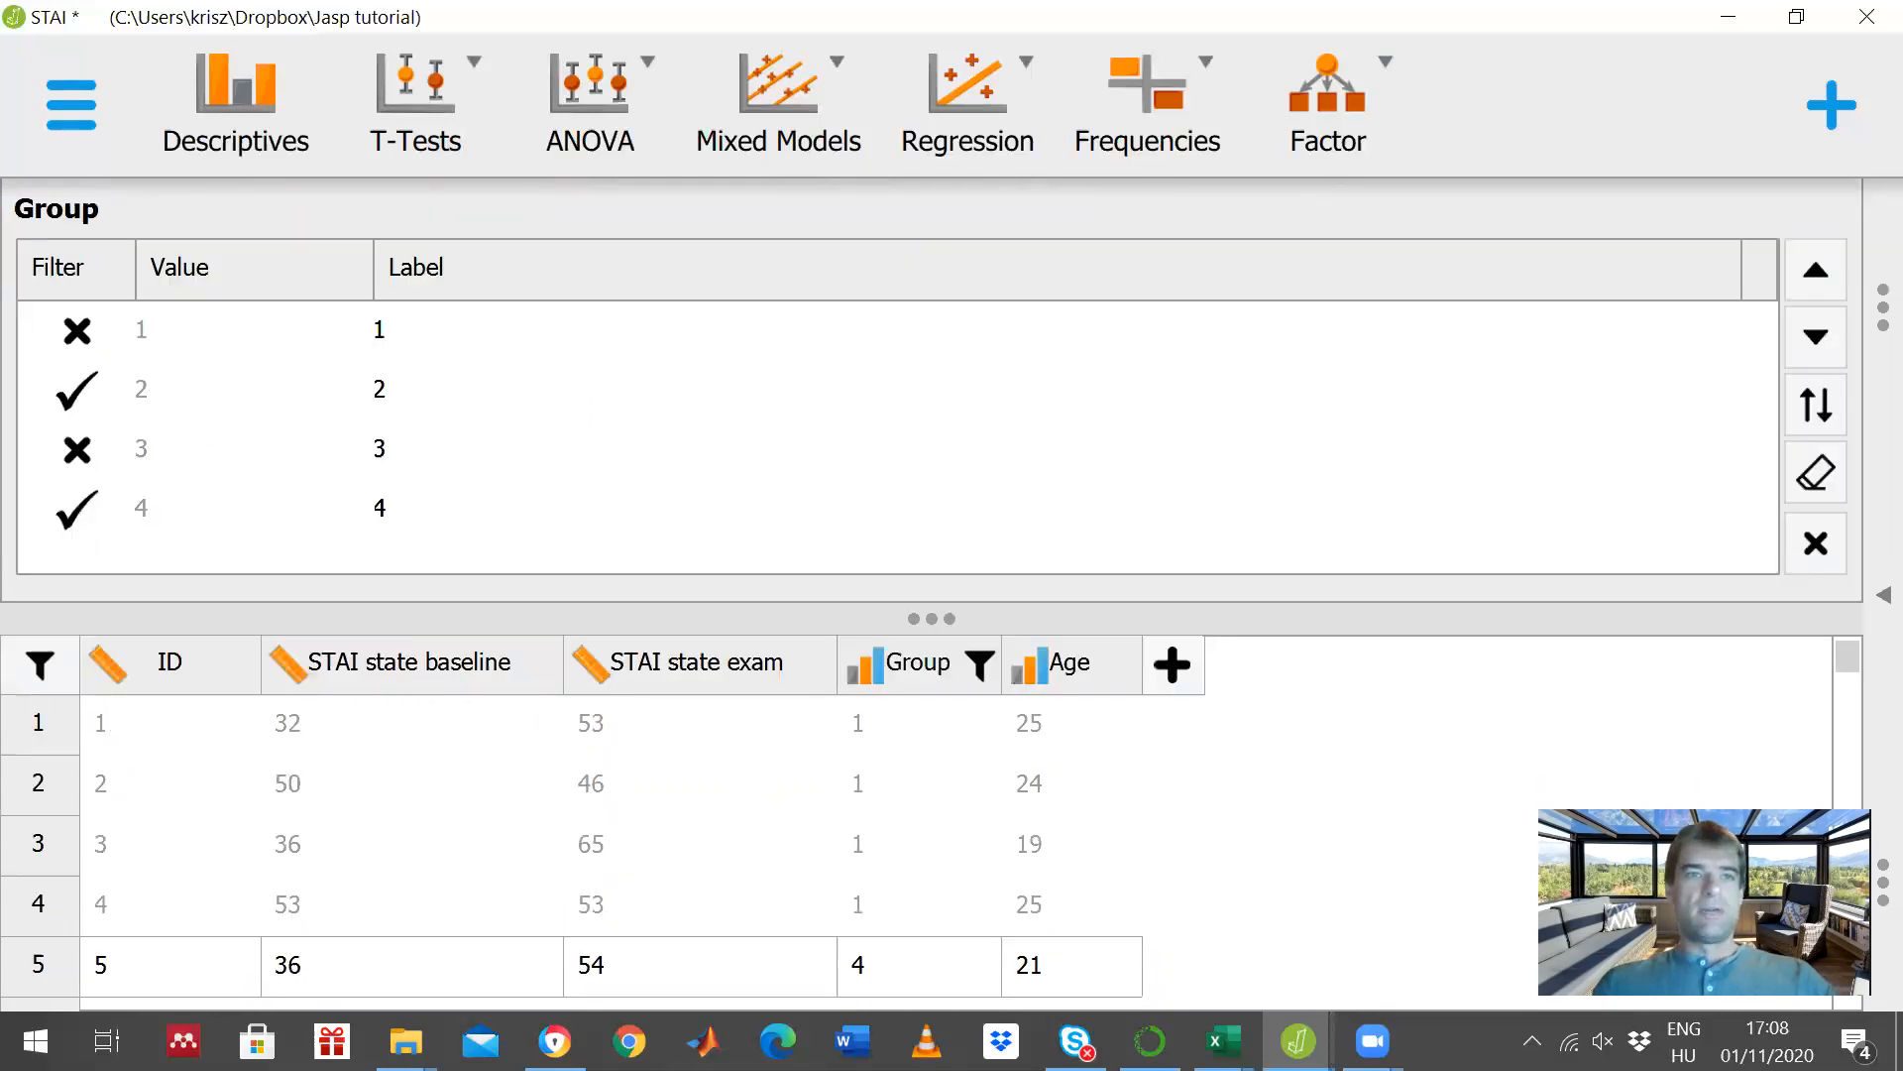
left_click(79, 453)
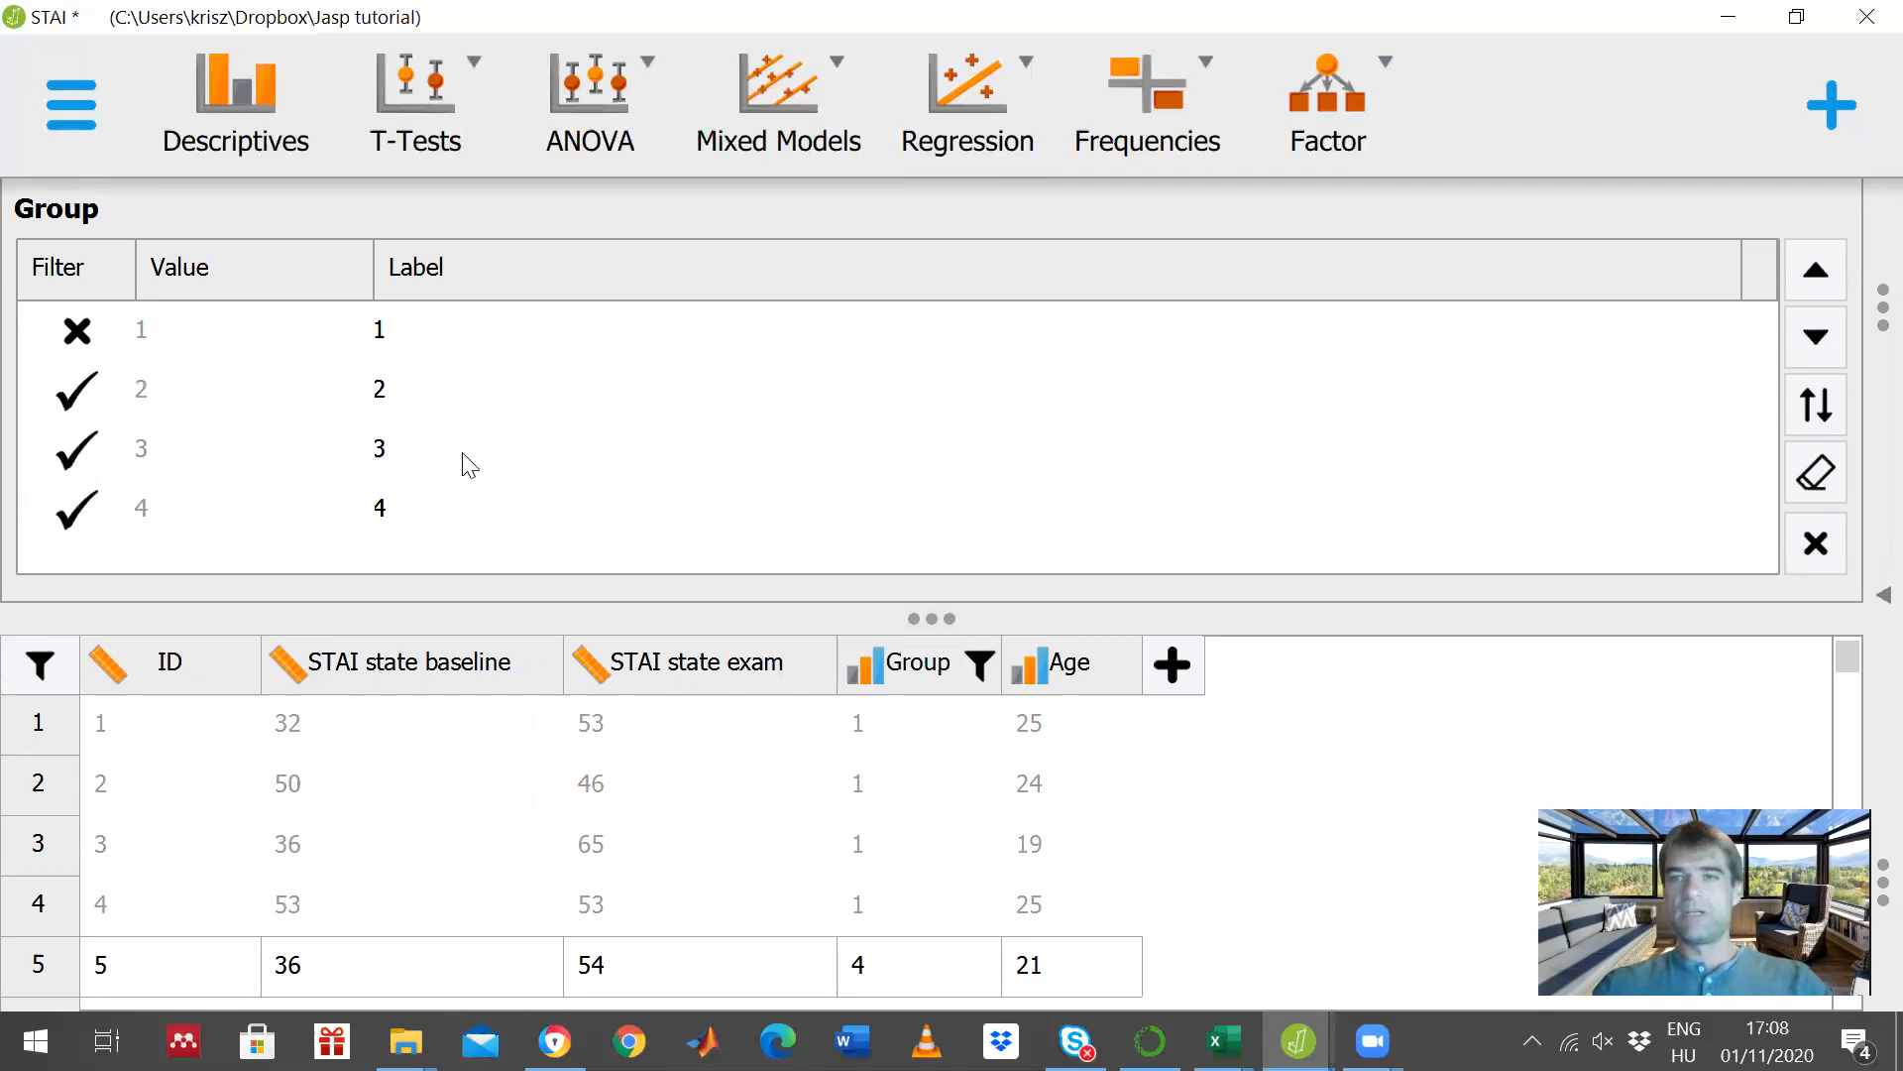
left_click(1816, 542)
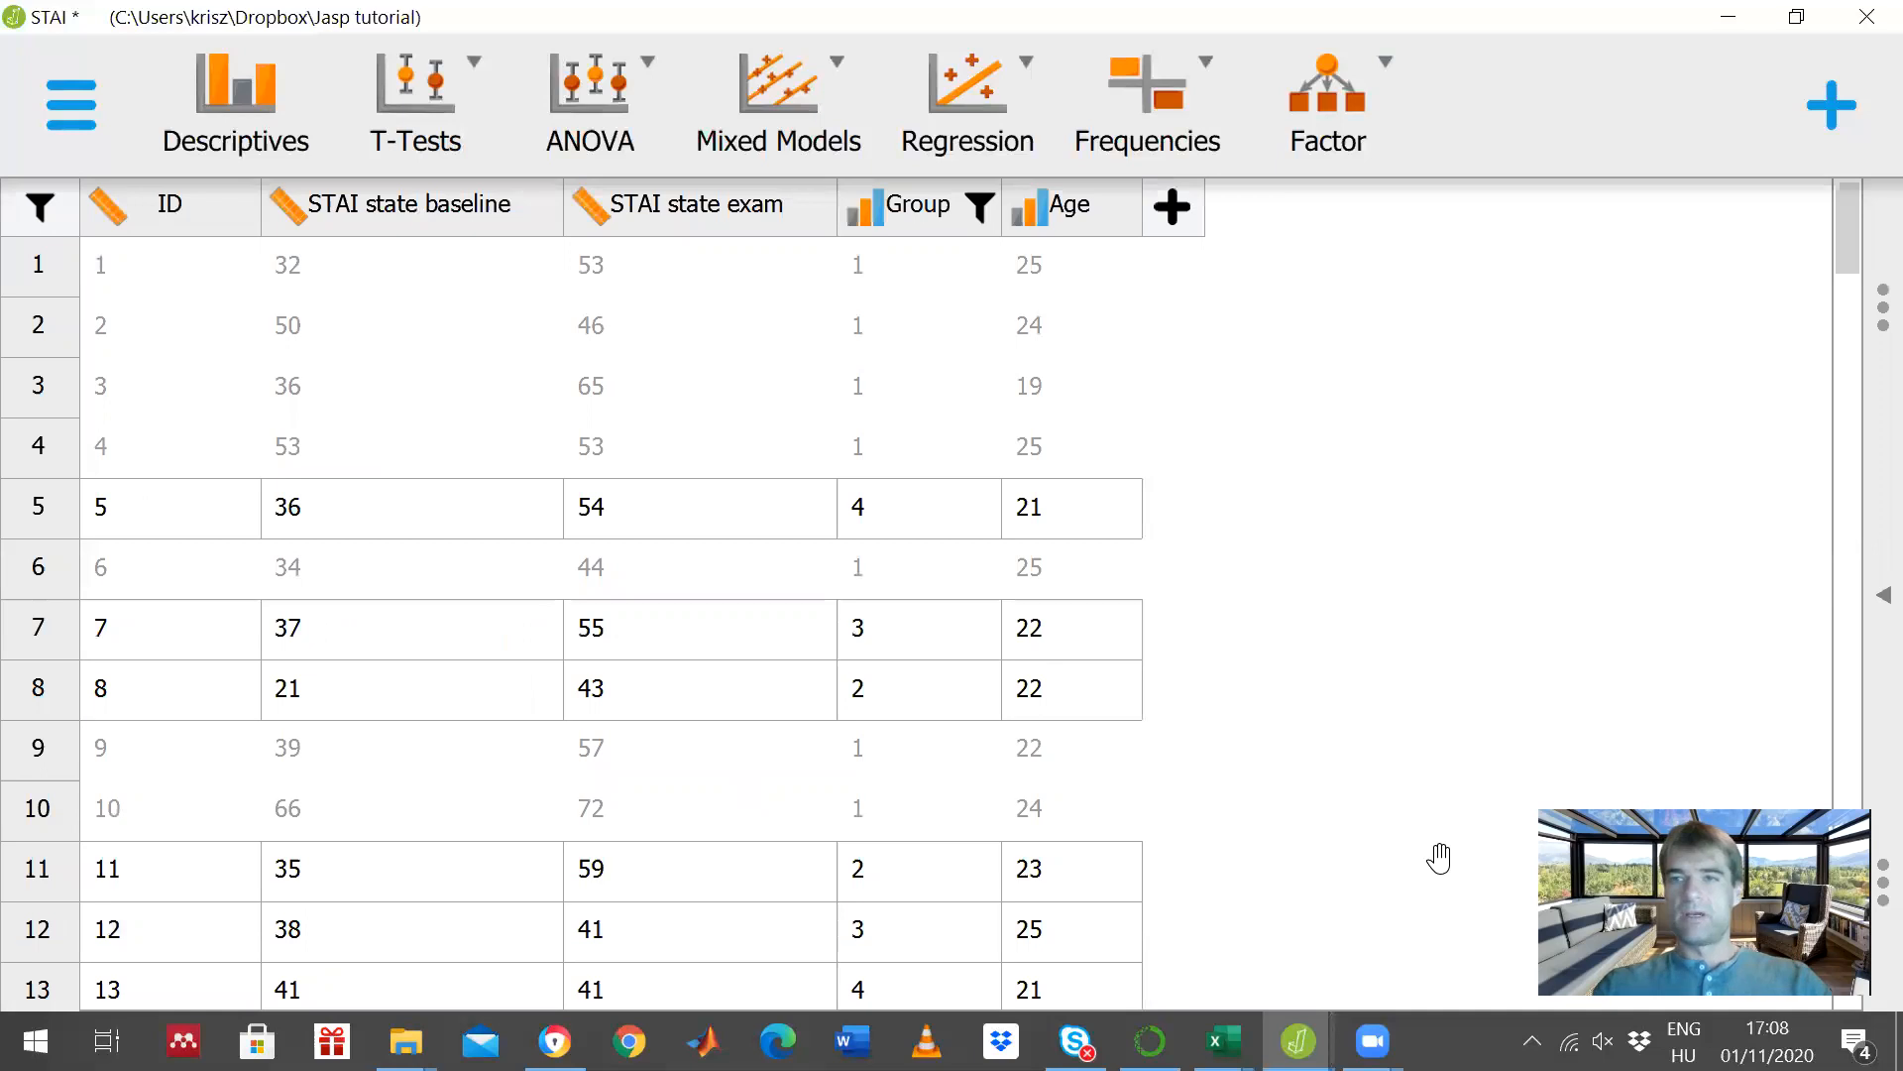
left_click(1883, 595)
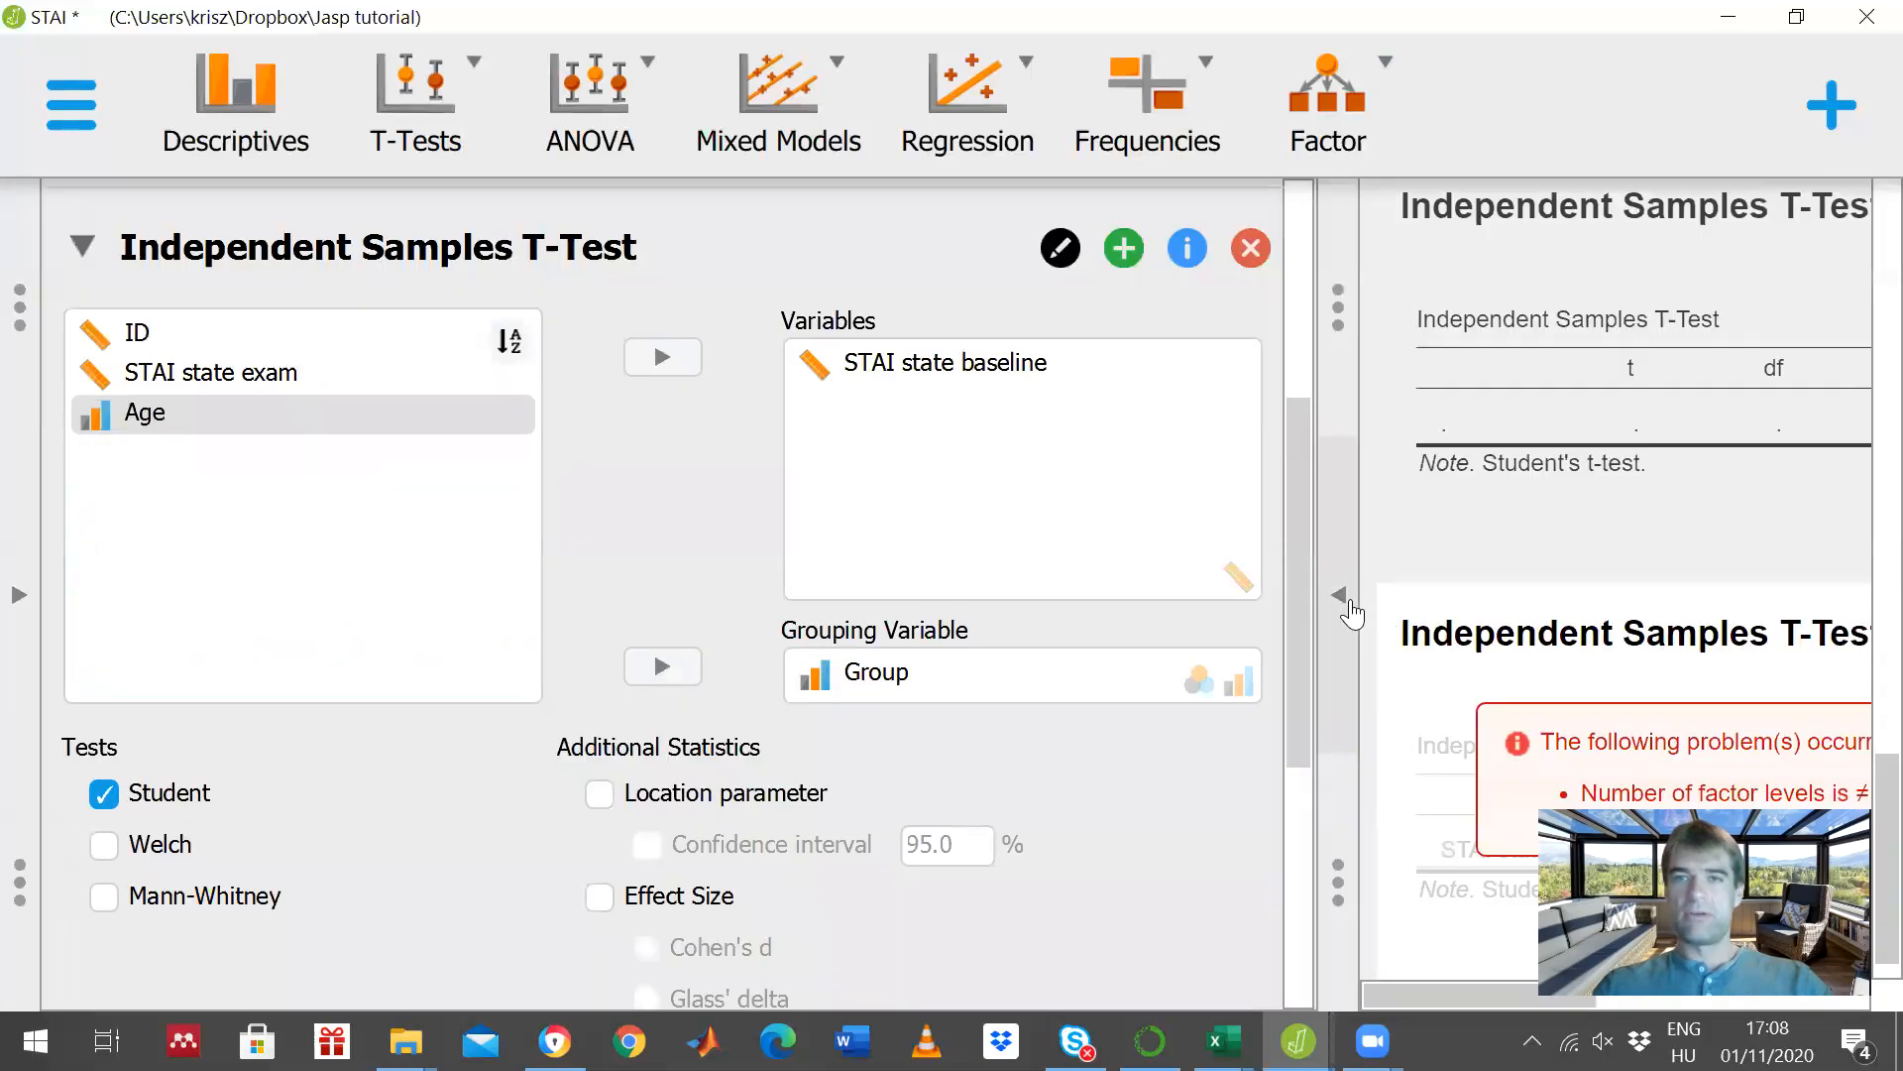
left_click(1347, 600)
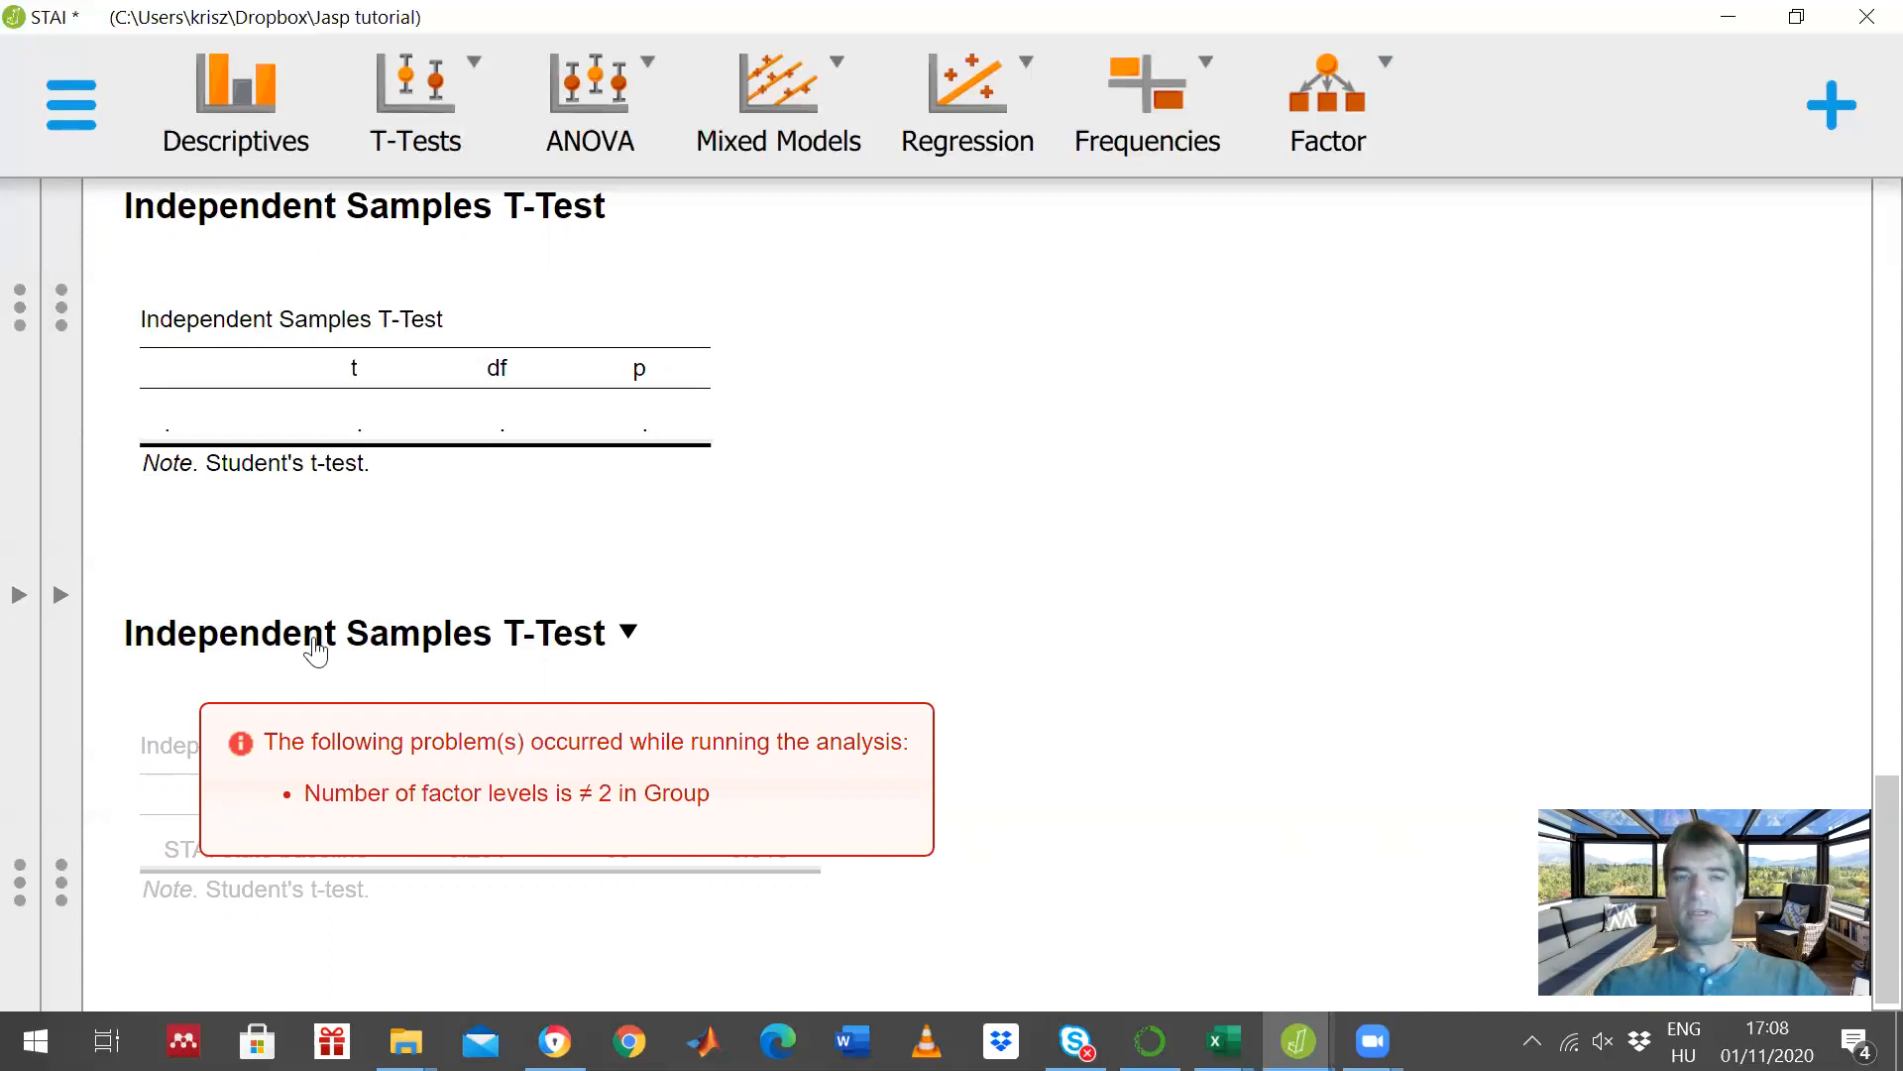
- Set the Group filter to include only values 1 and 4 and view the updated STAI state baseline t-test
left_click(61, 598)
left_click(19, 598)
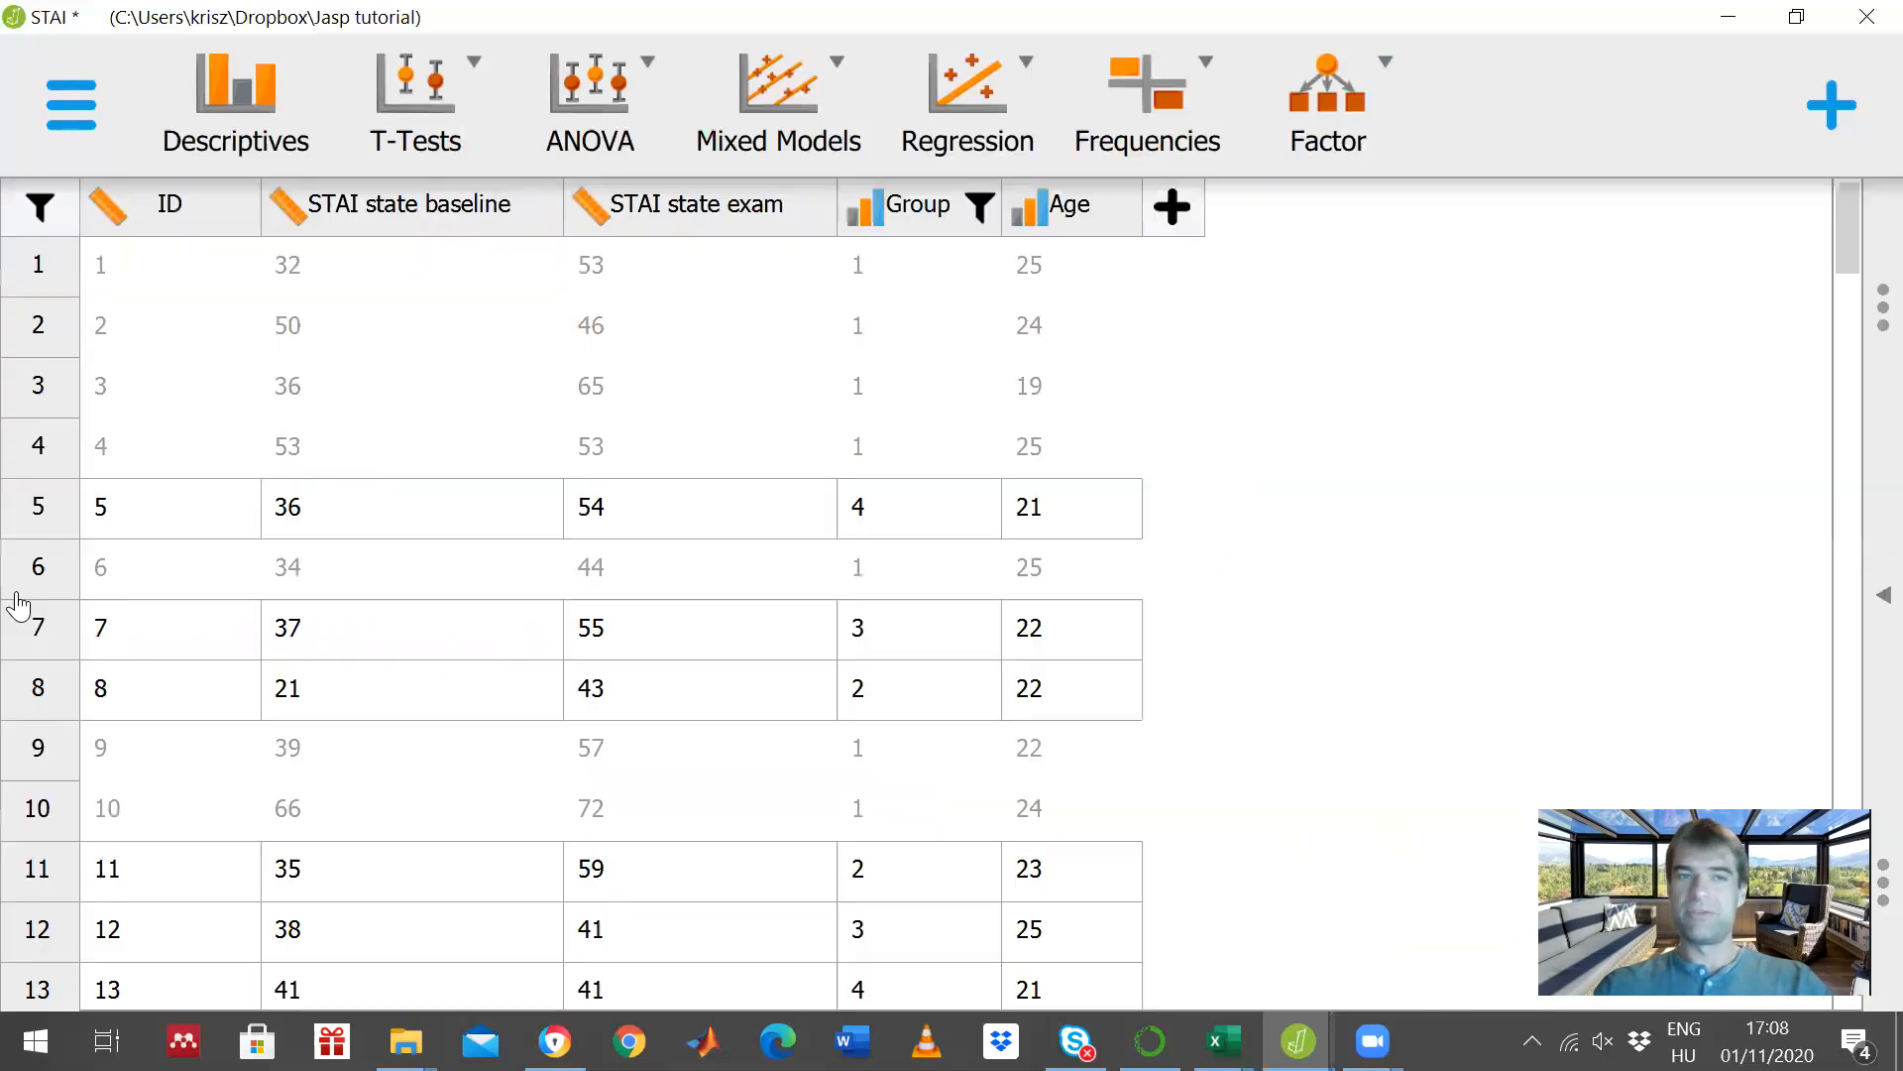
left_click(918, 216)
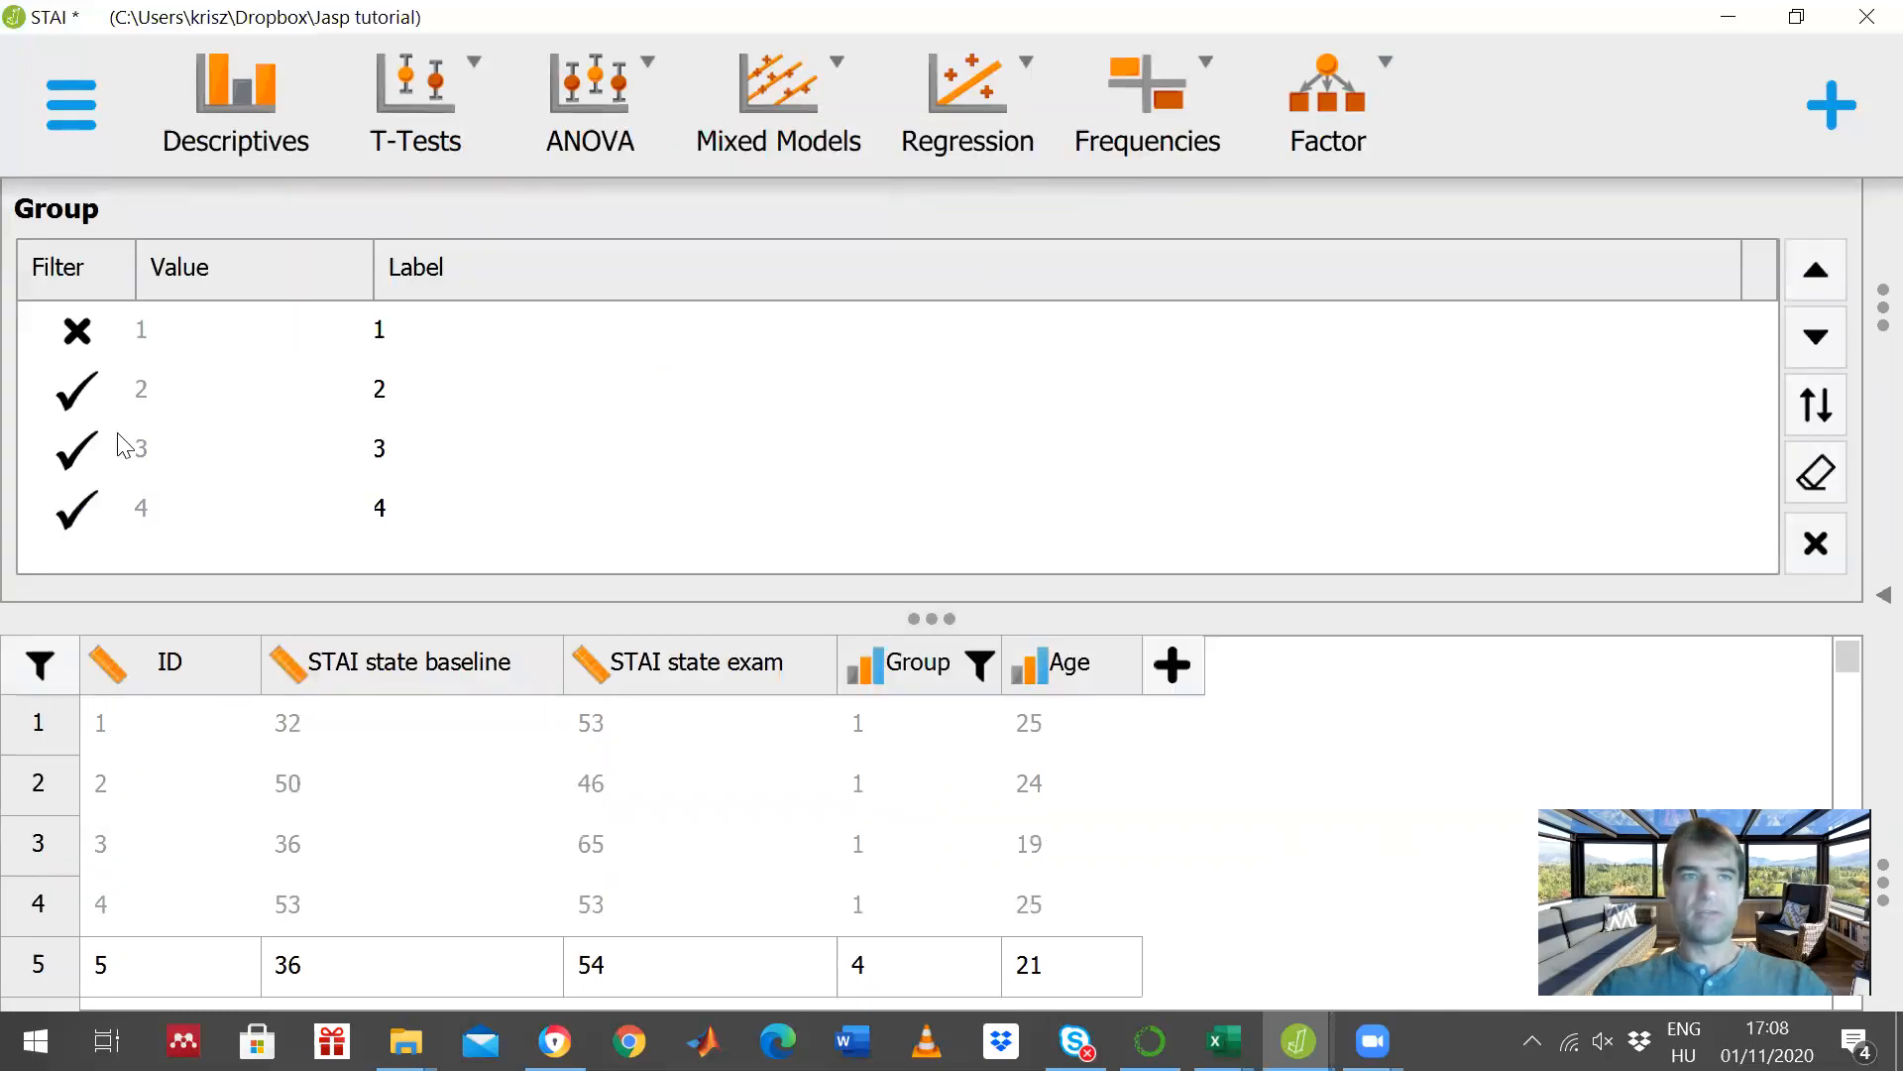
left_click(88, 339)
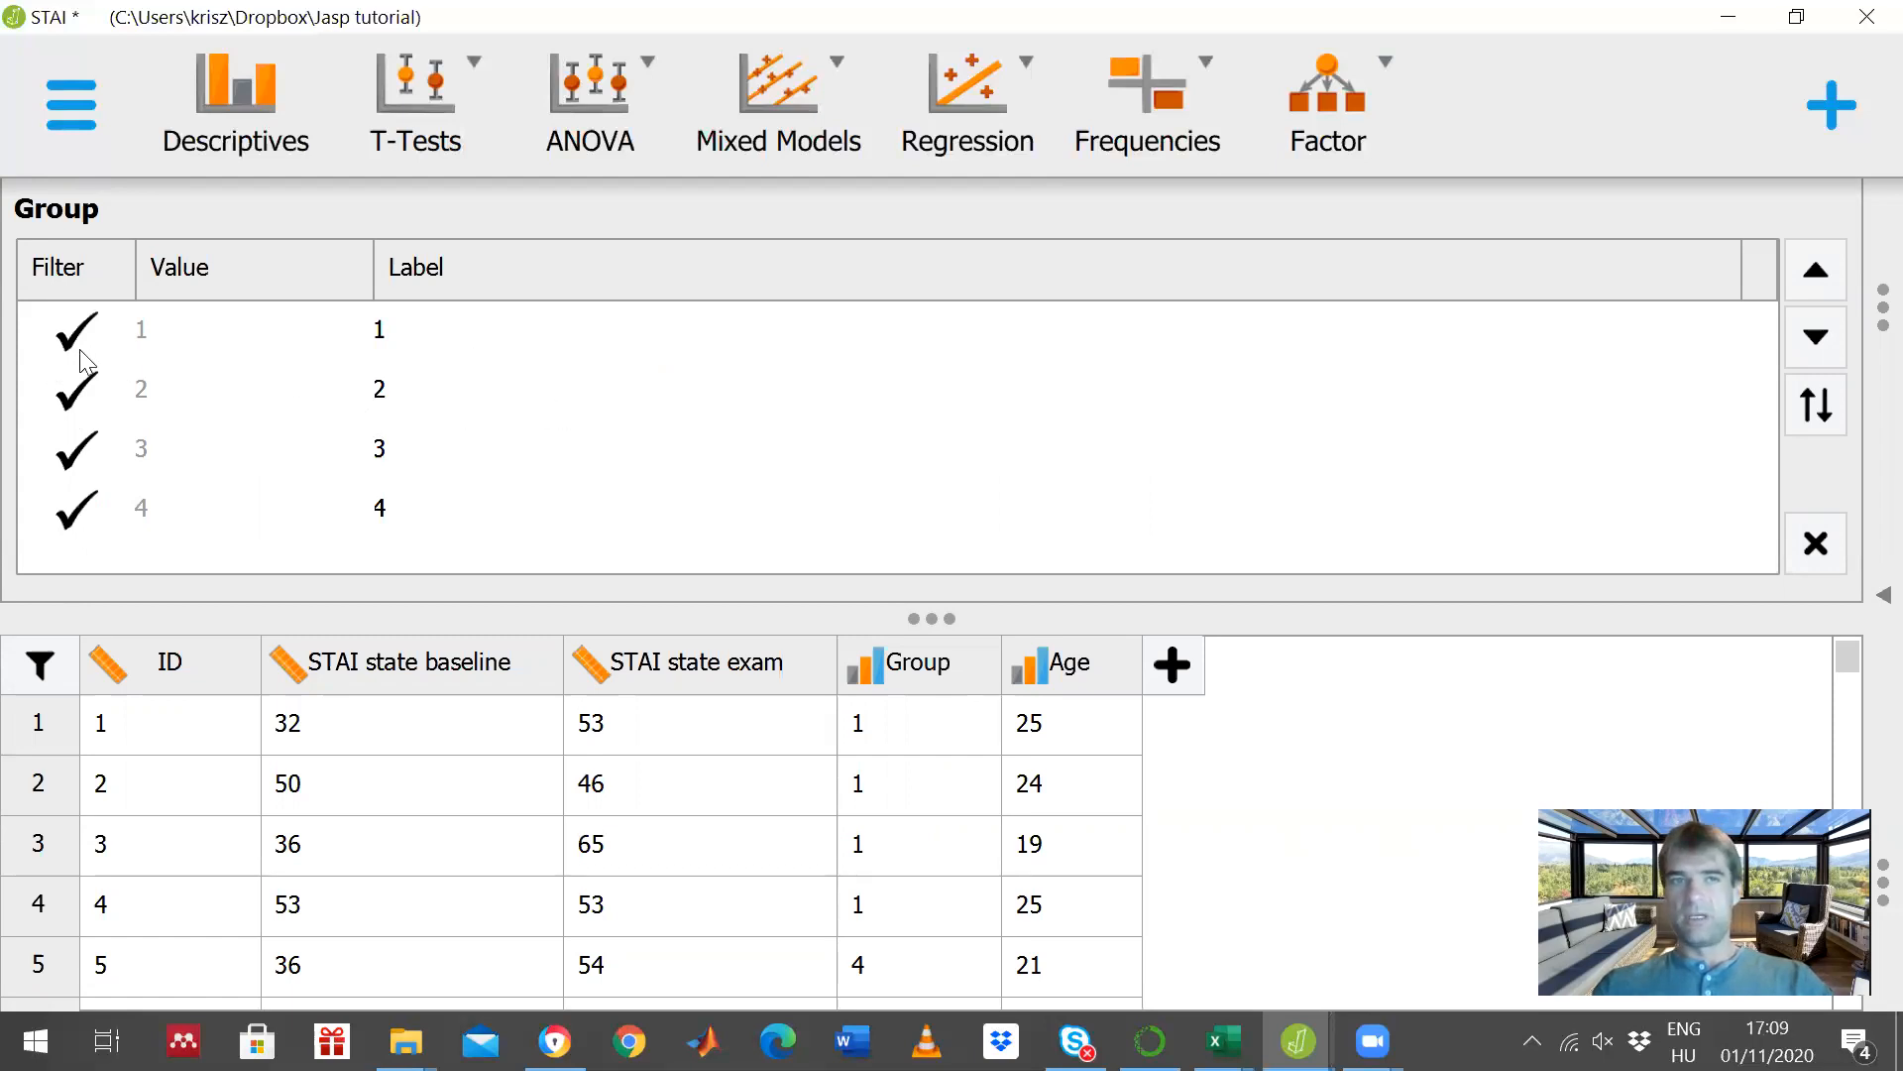
left_click(72, 466)
left_click(65, 407)
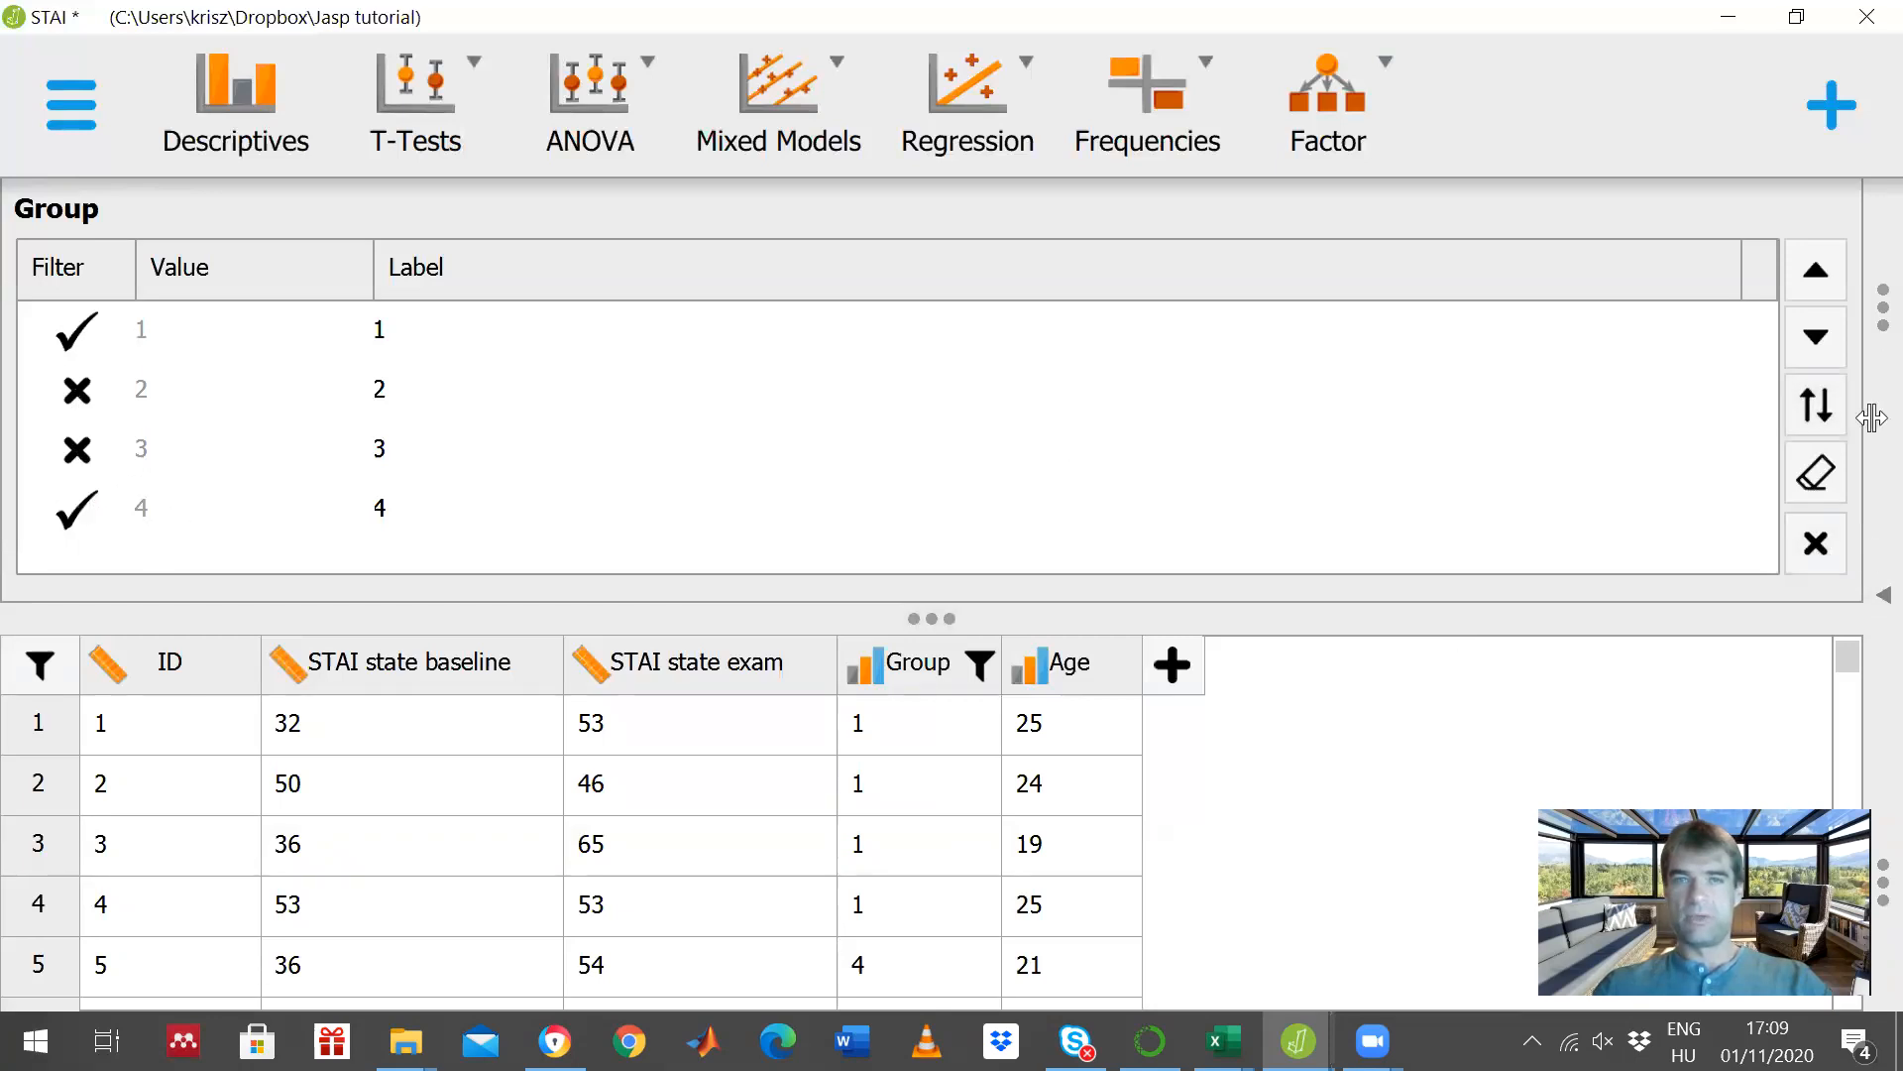
left_click(1808, 550)
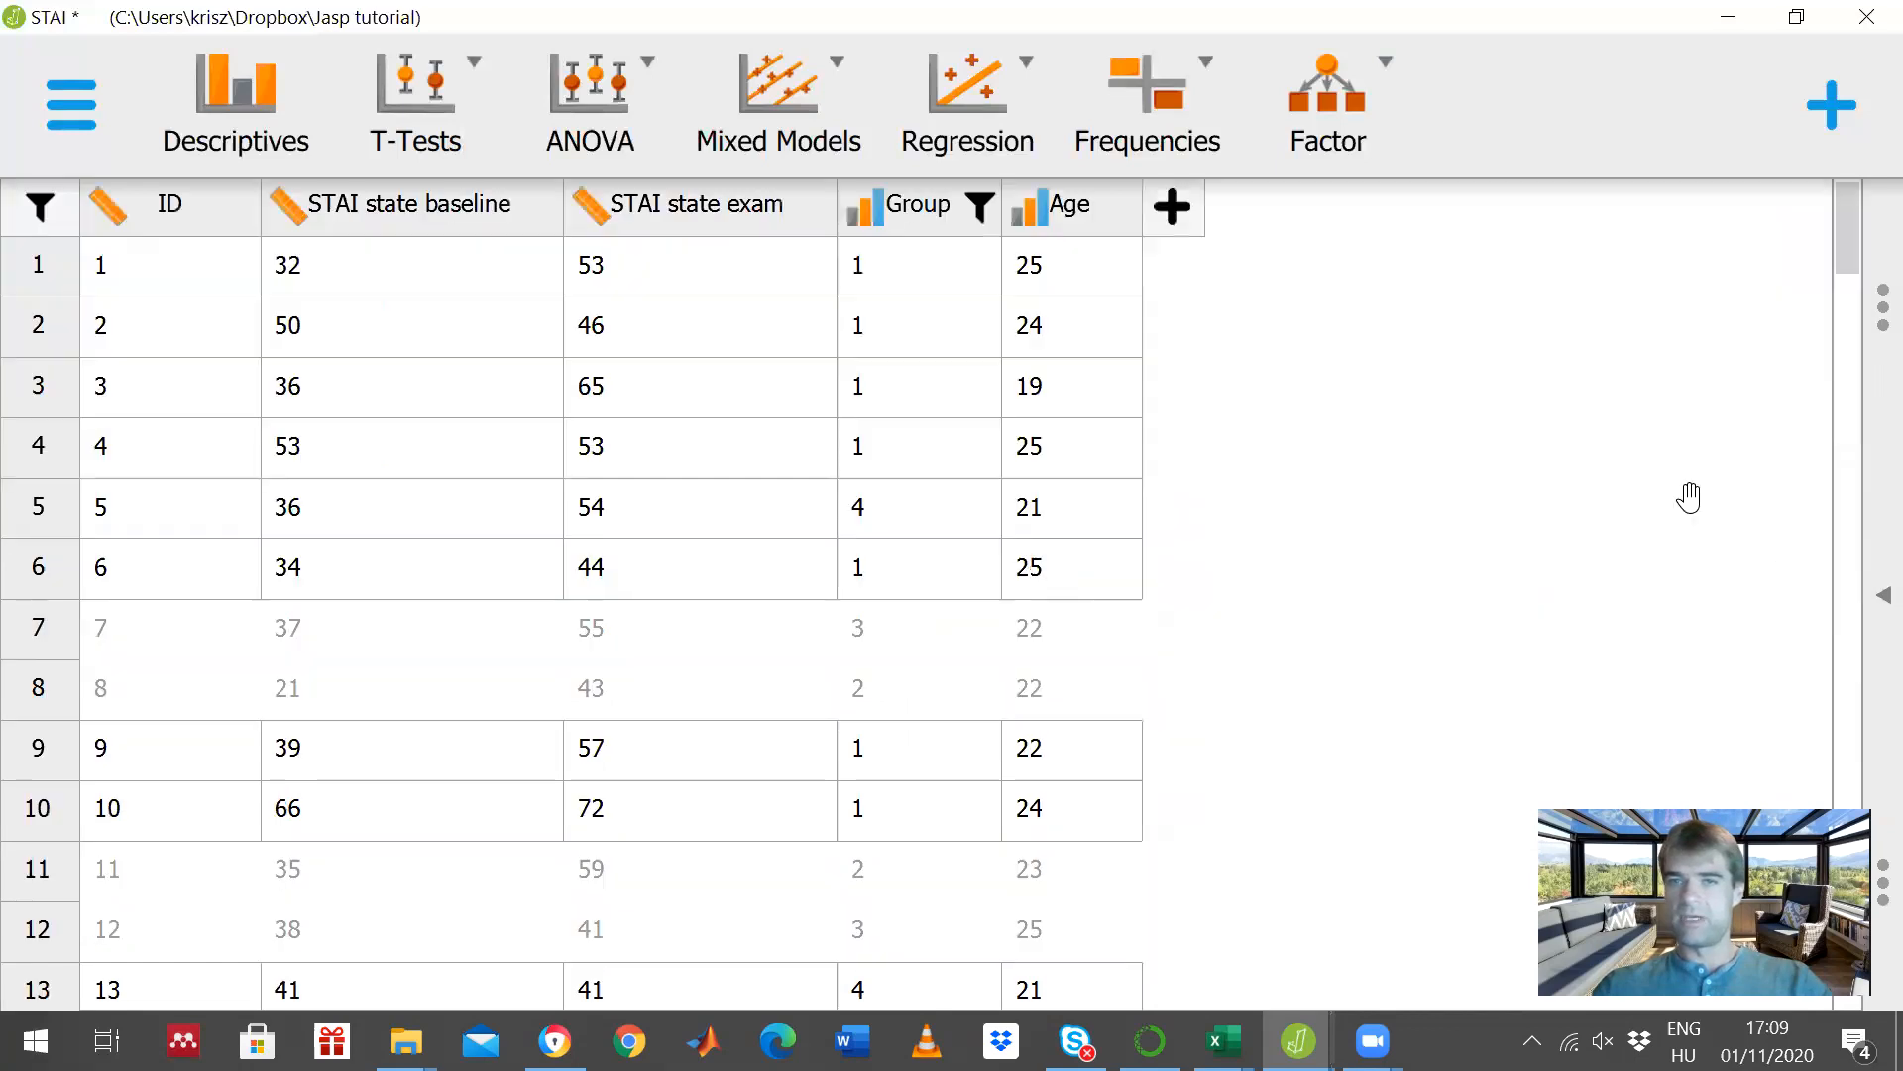
left_click(1868, 620)
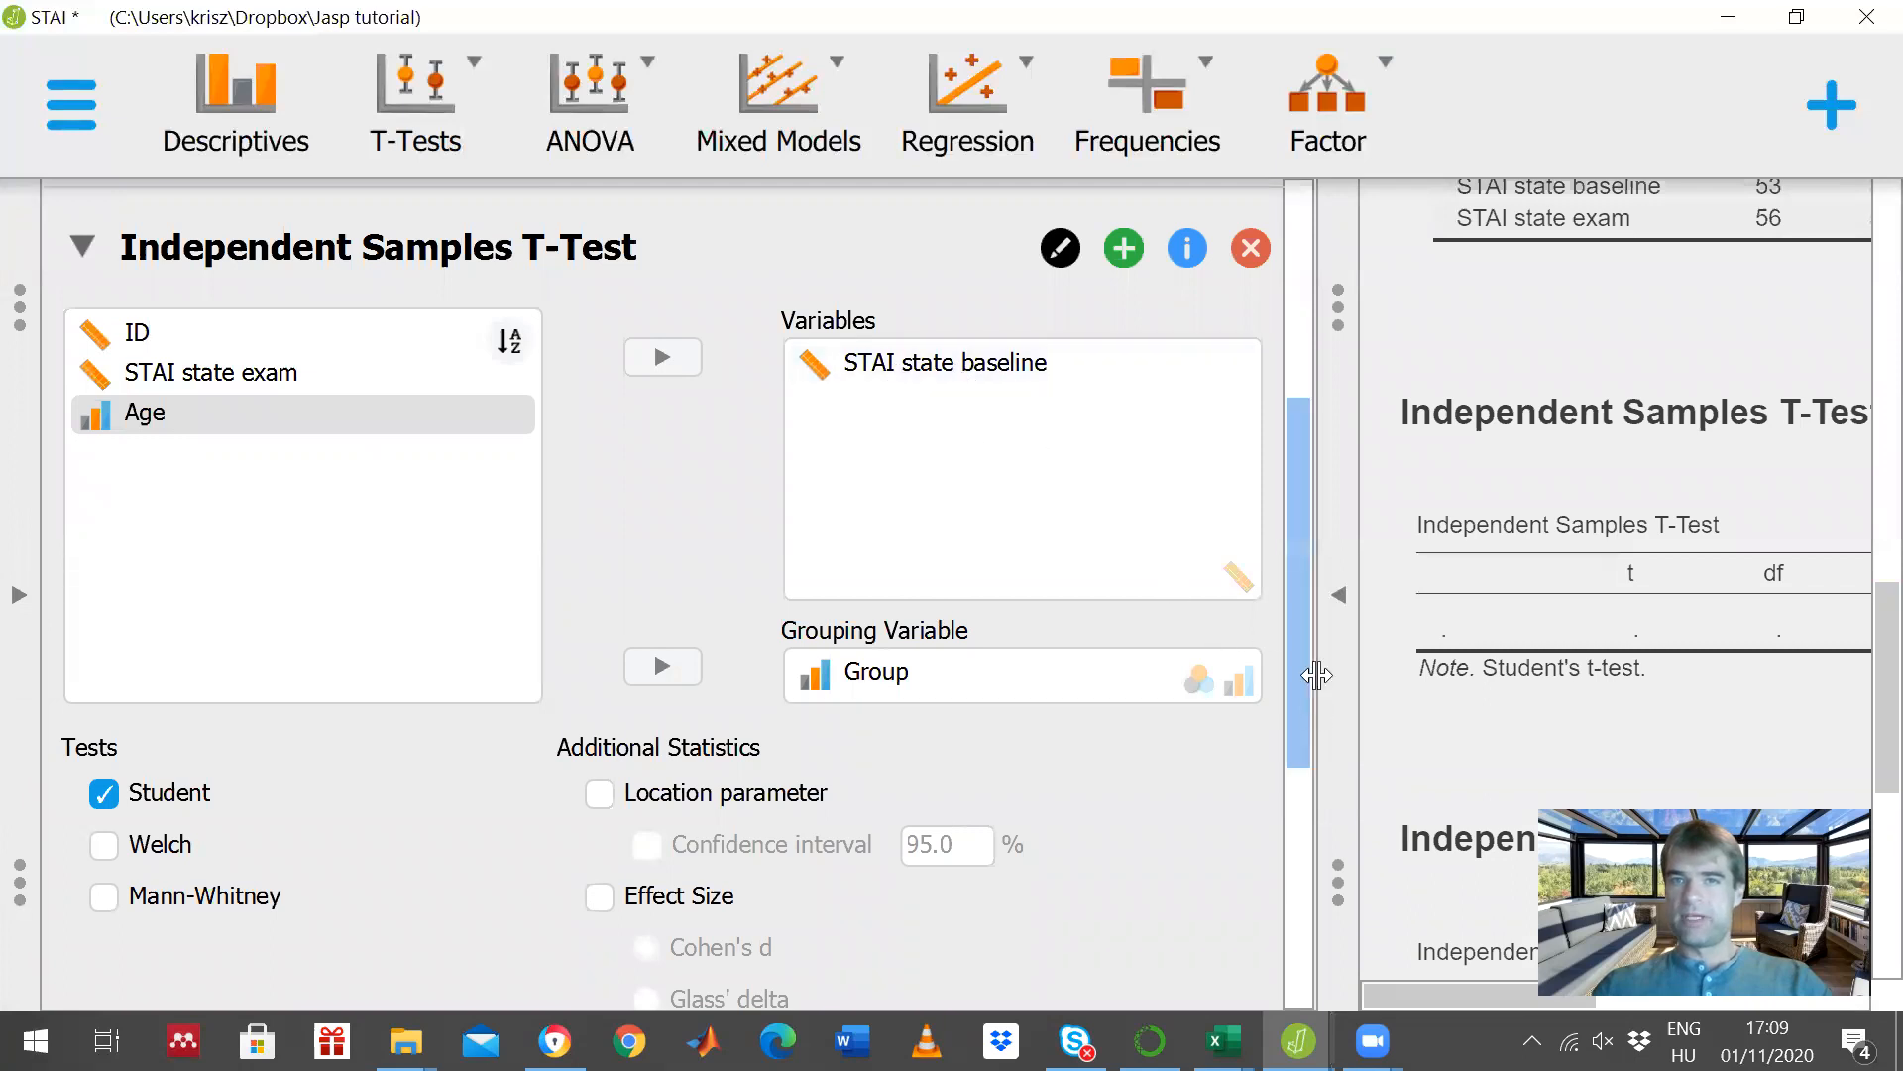
left_click(1338, 595)
scroll(972, 747, "down", 5)
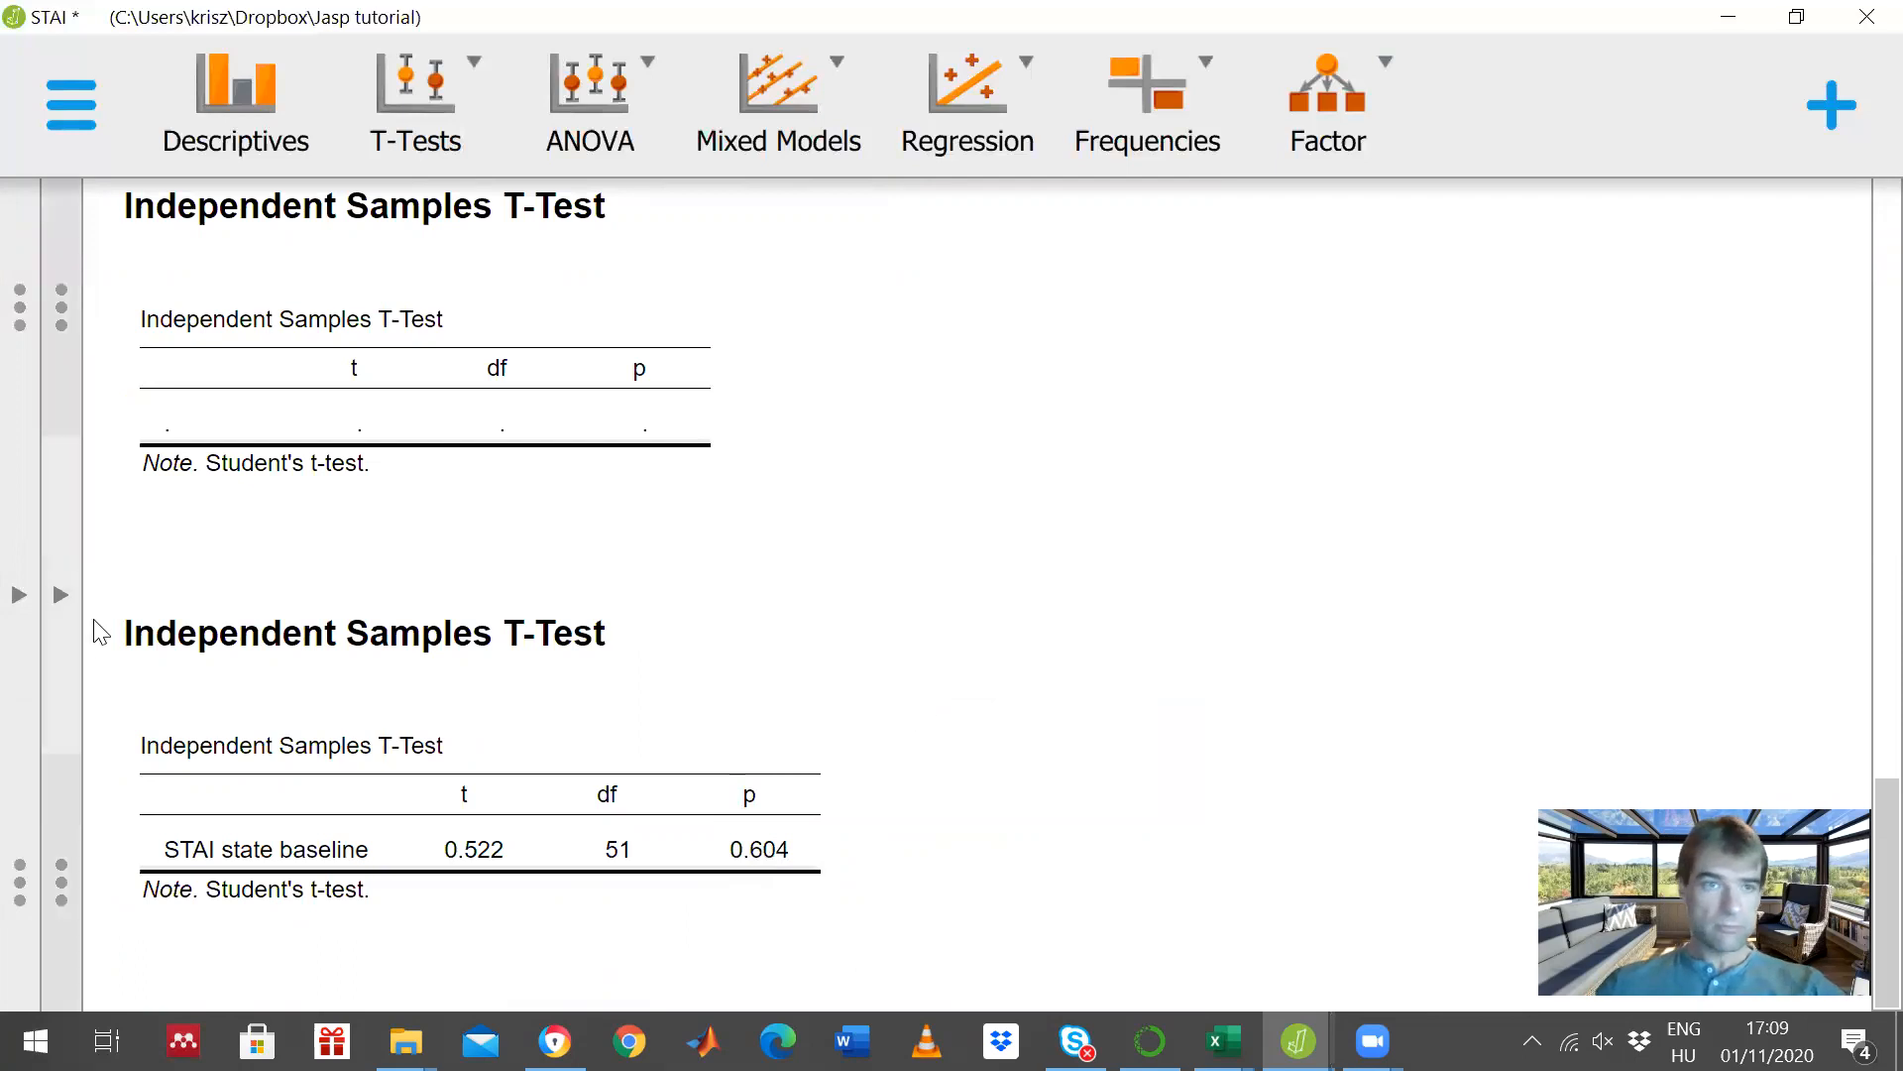
- Reset the Group filter so that values 1, 2, 3 and 4 are all included
left_click(60, 602)
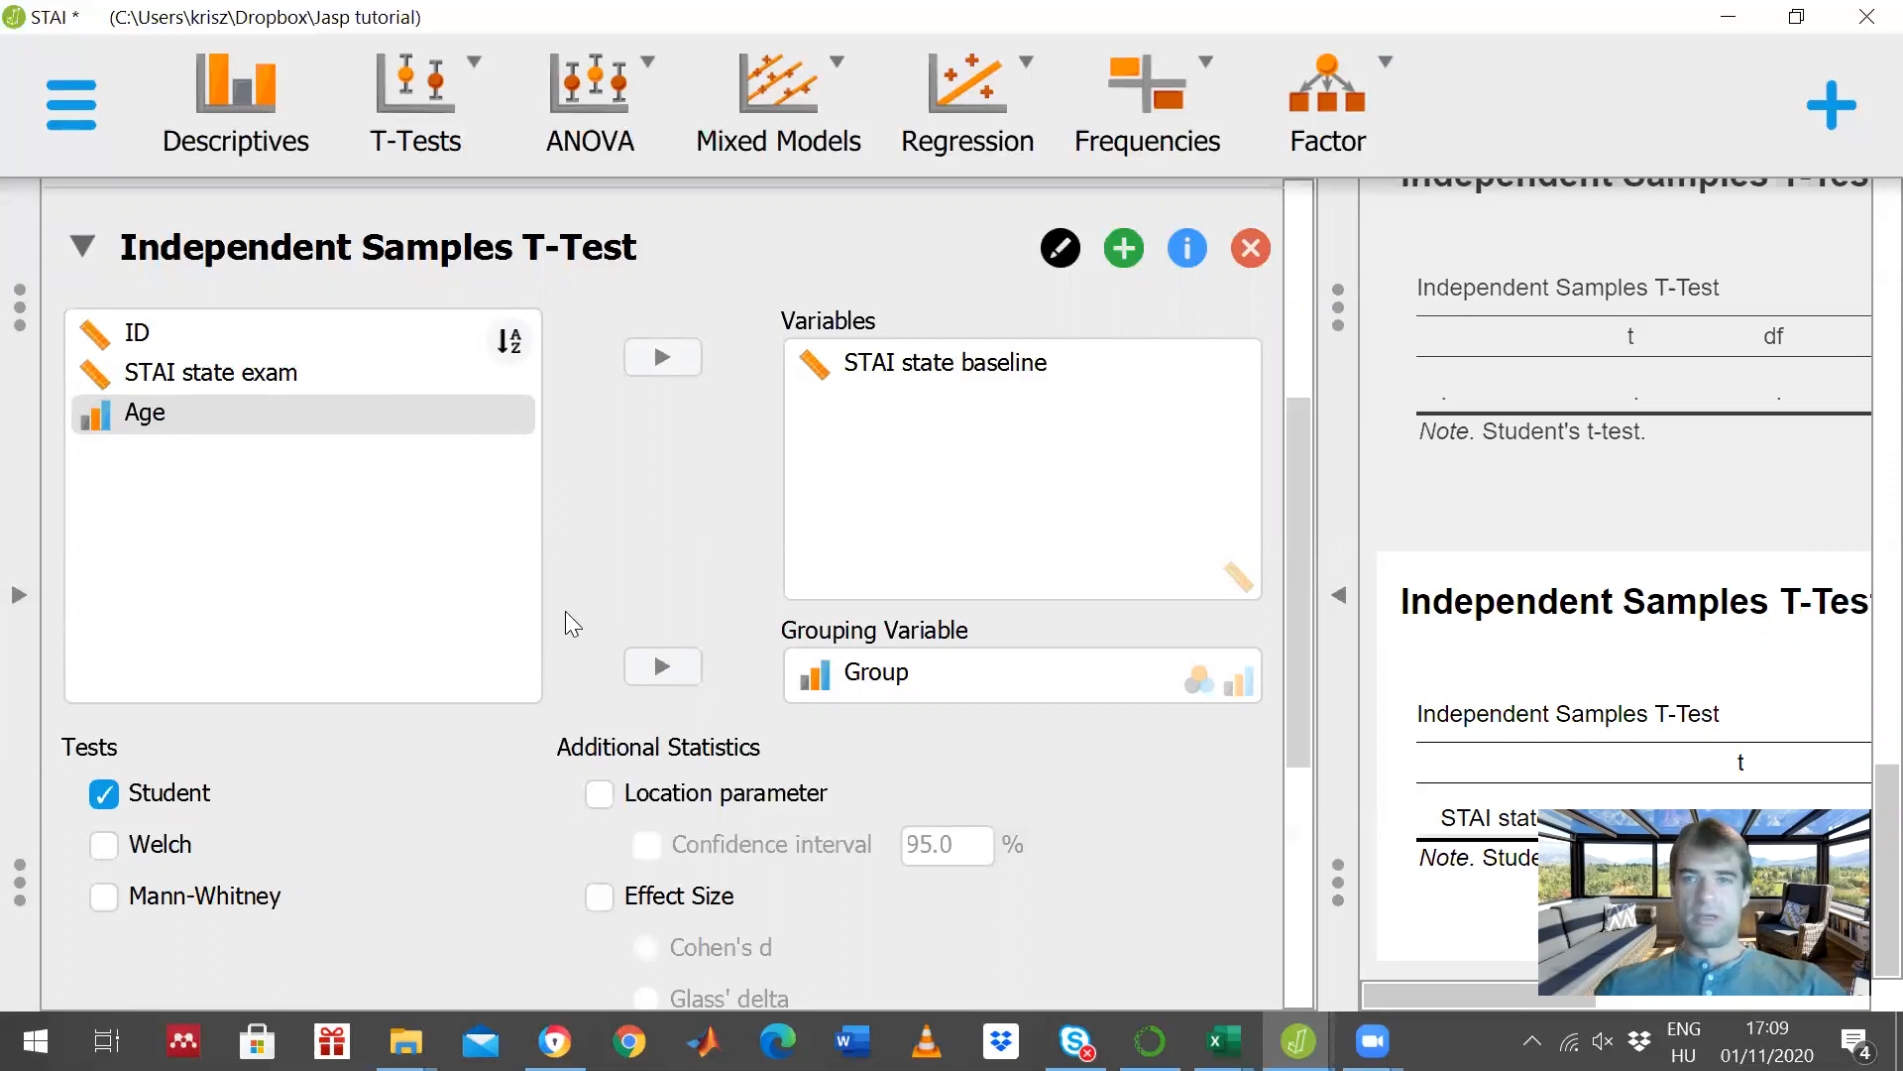
left_click(17, 600)
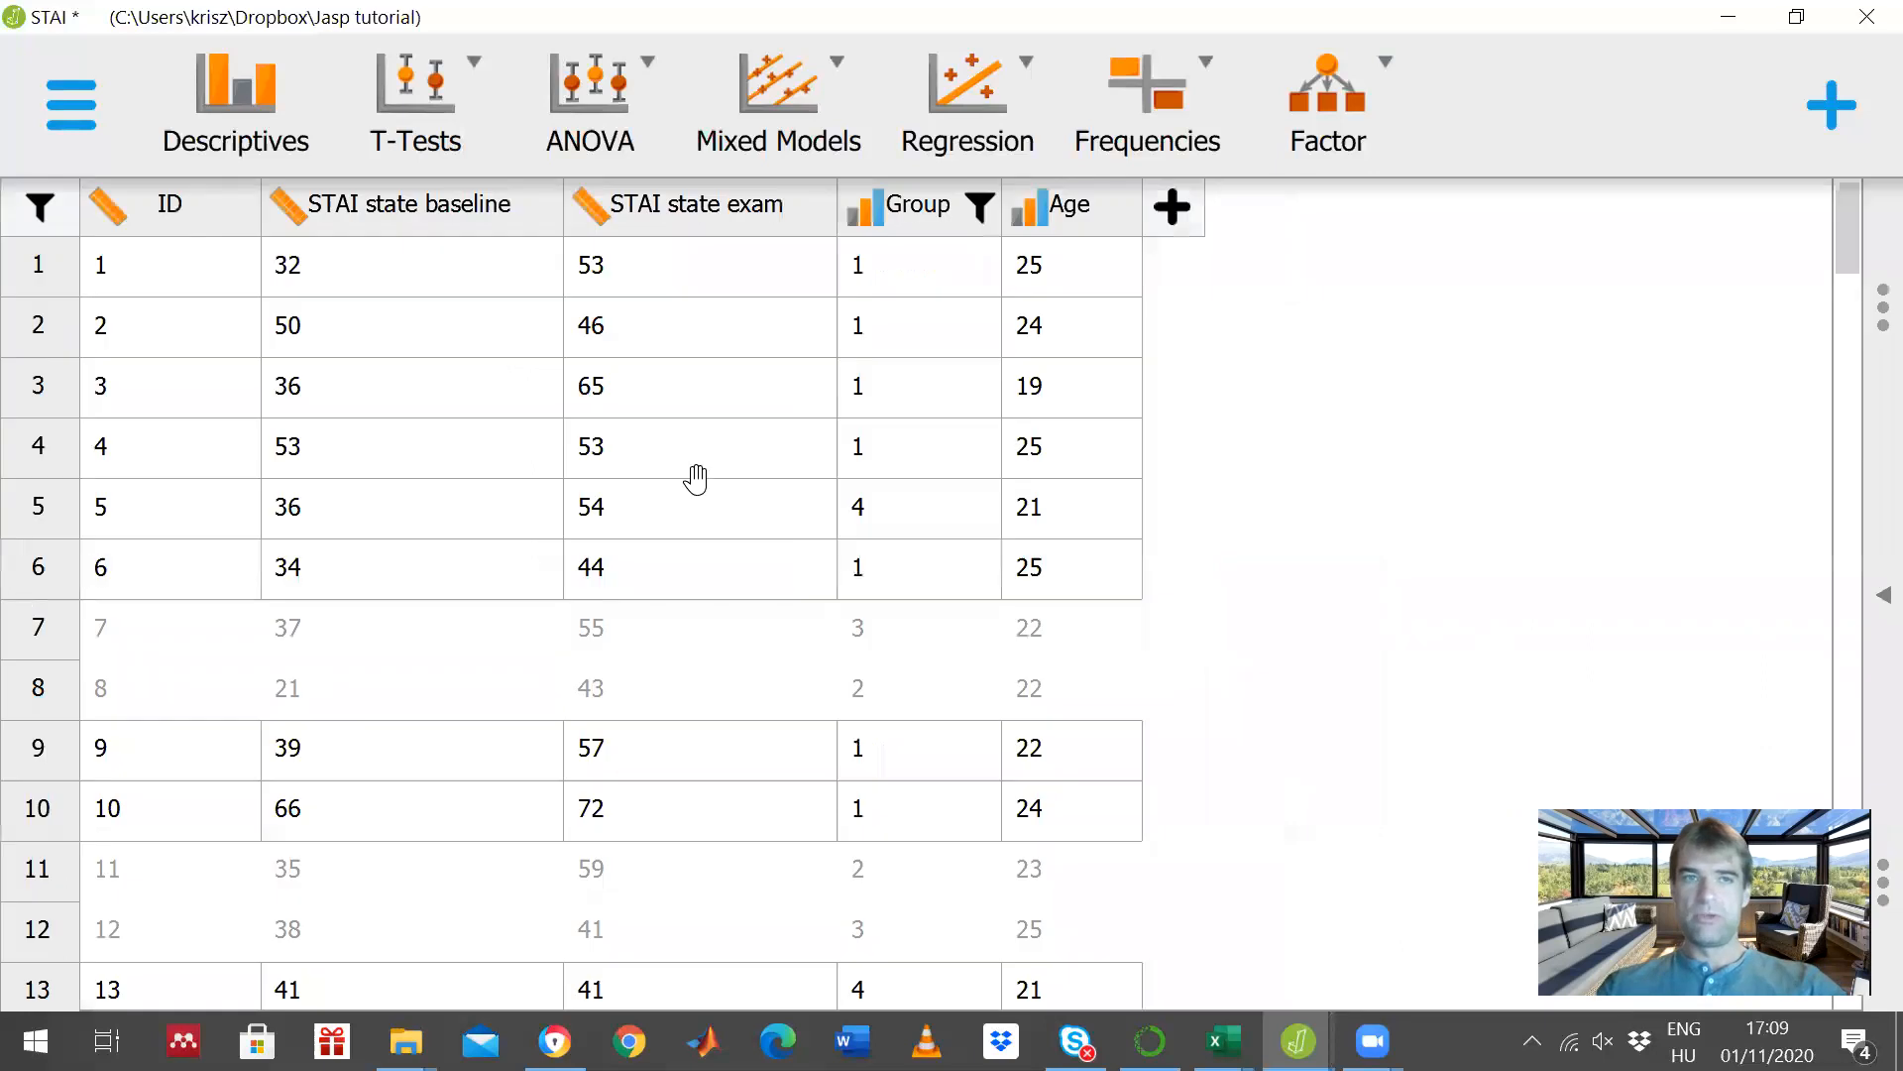
left_click(911, 230)
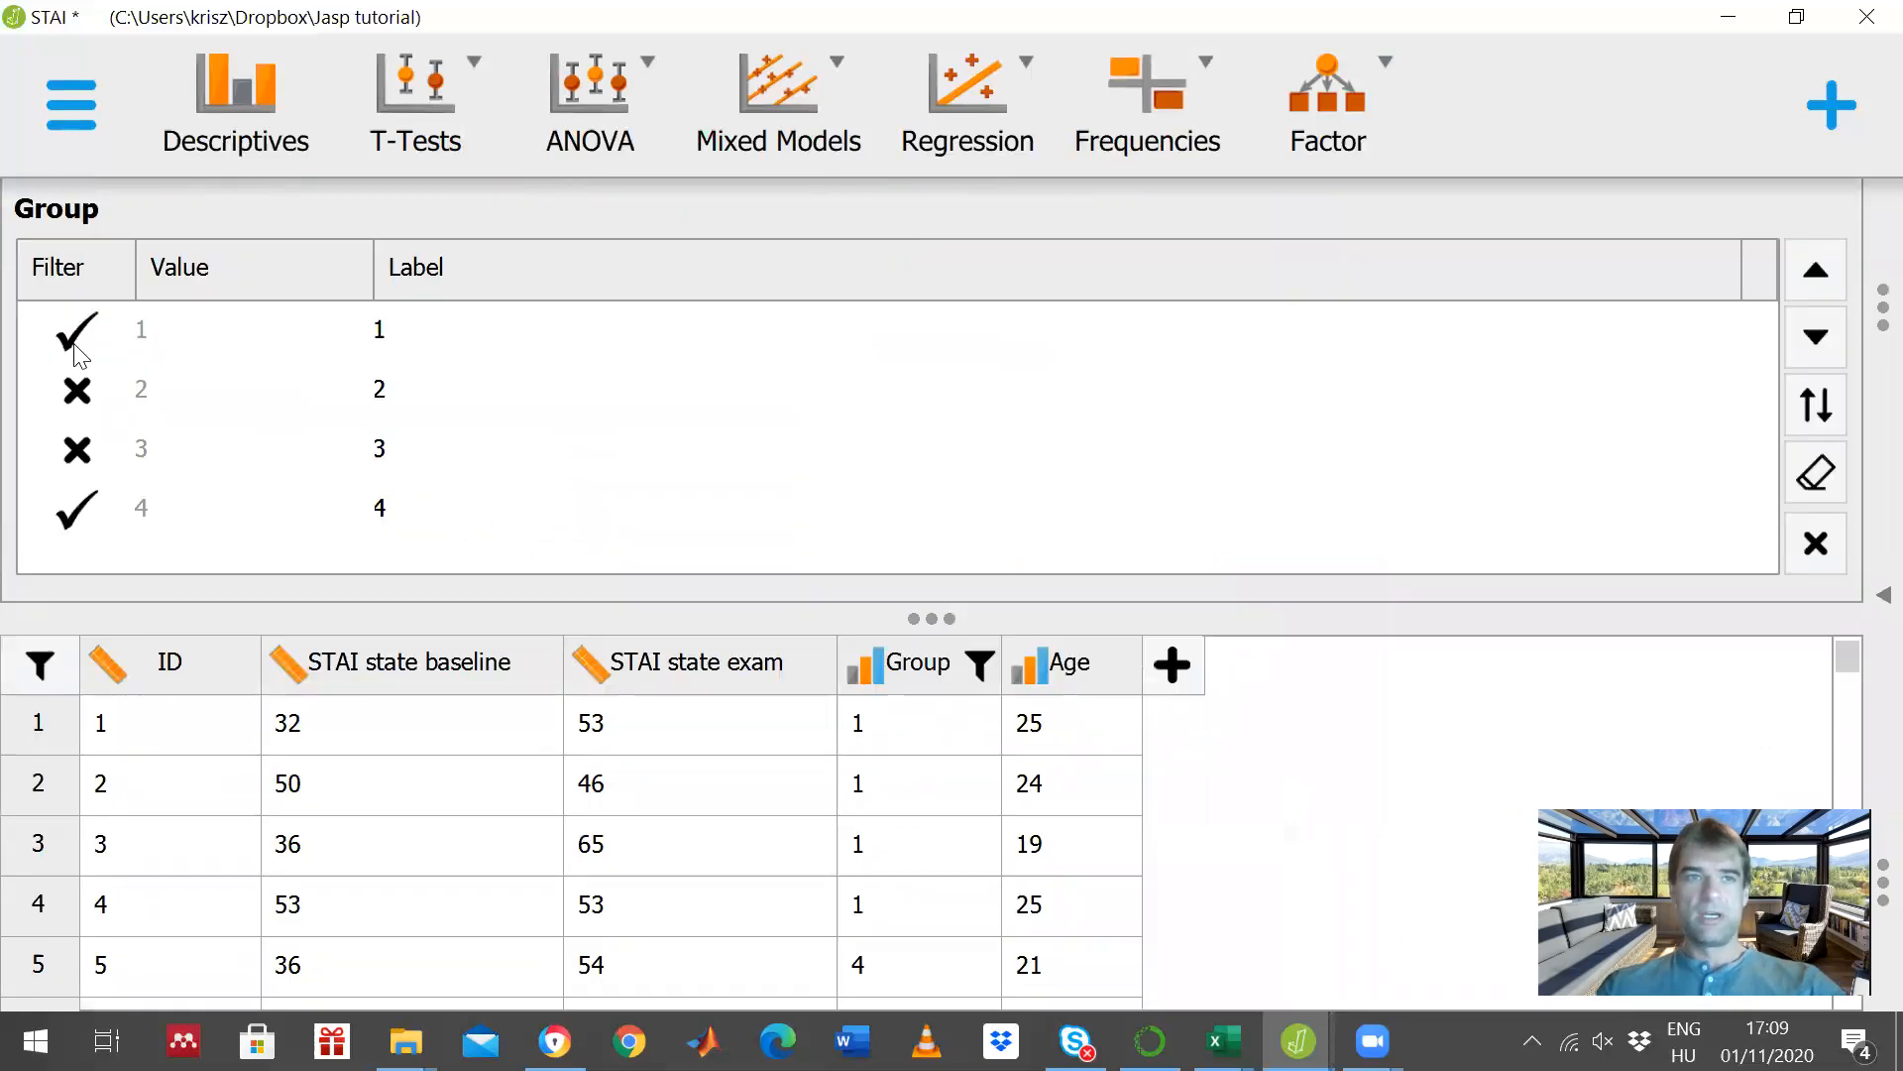
left_click(76, 331)
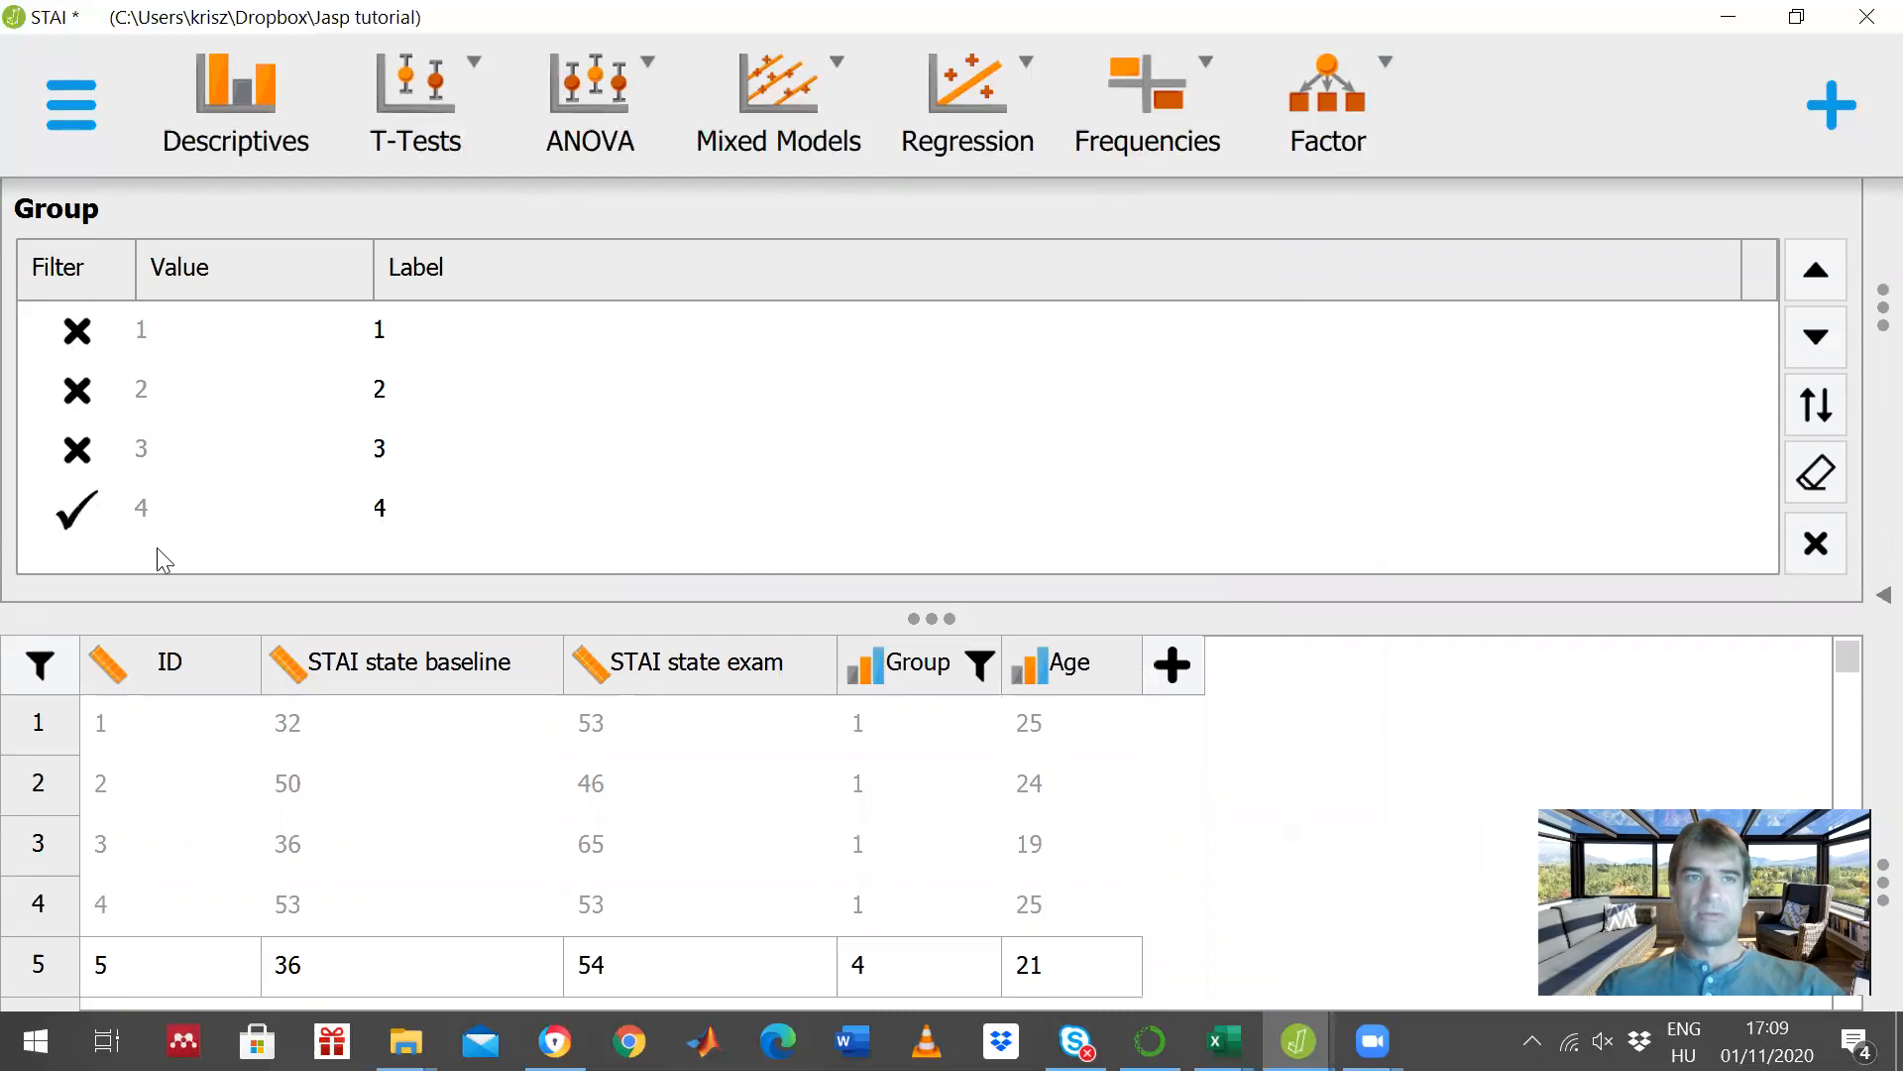
left_click(63, 509)
left_click(443, 475)
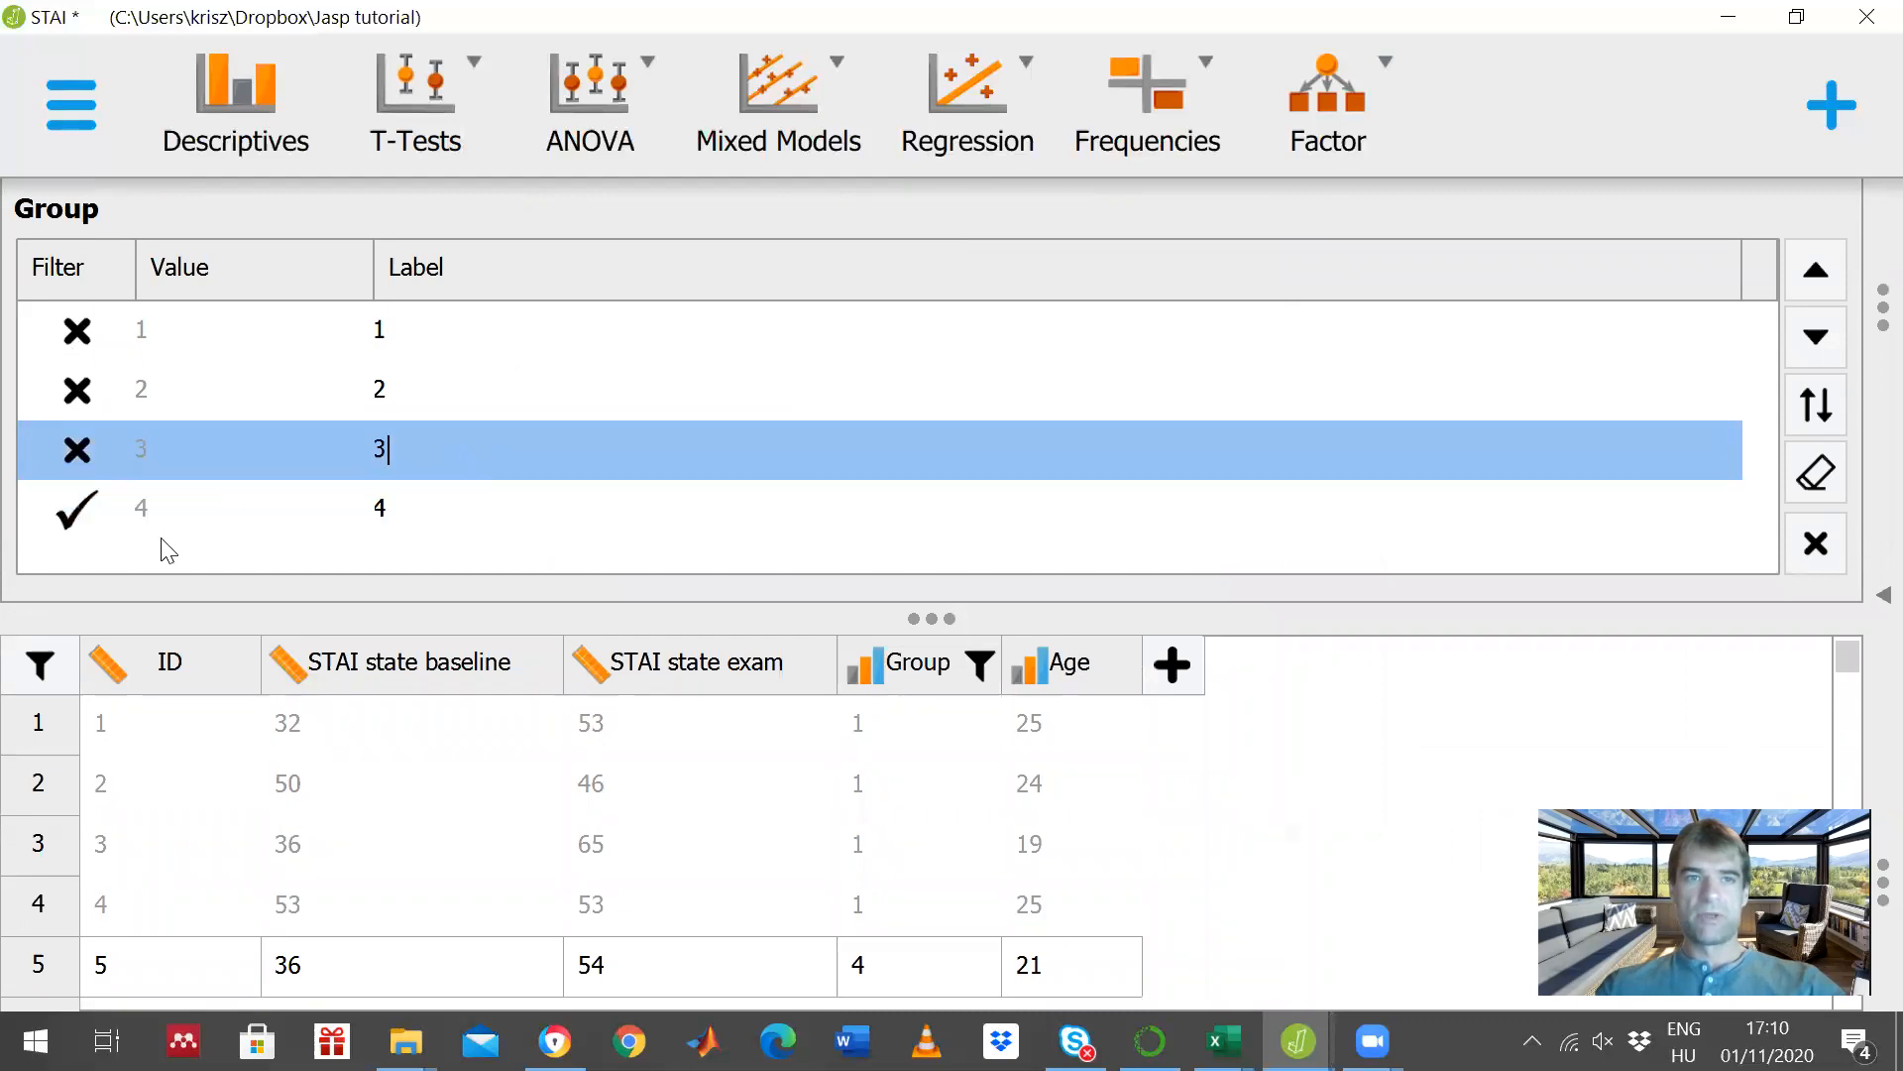
left_click(82, 390)
left_click(88, 446)
left_click(71, 524)
left_click(72, 528)
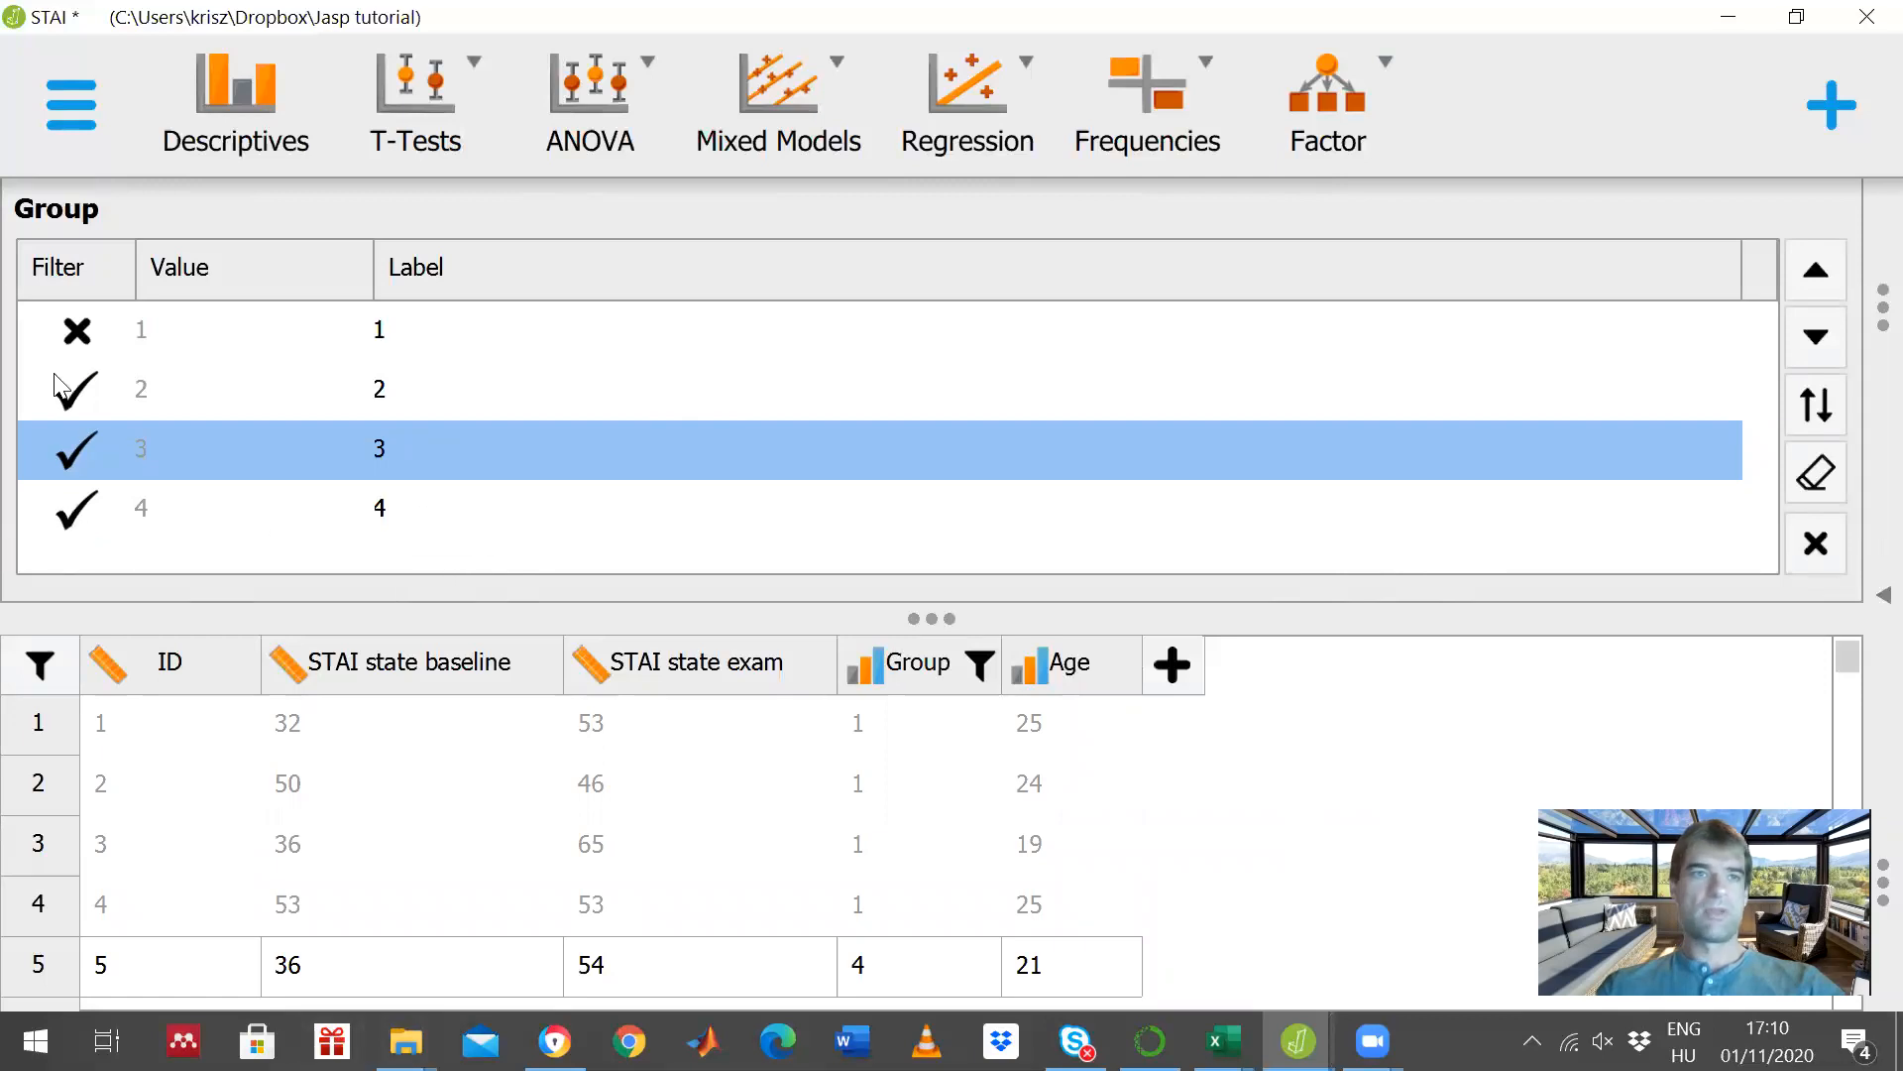
left_click(76, 331)
left_click(398, 387)
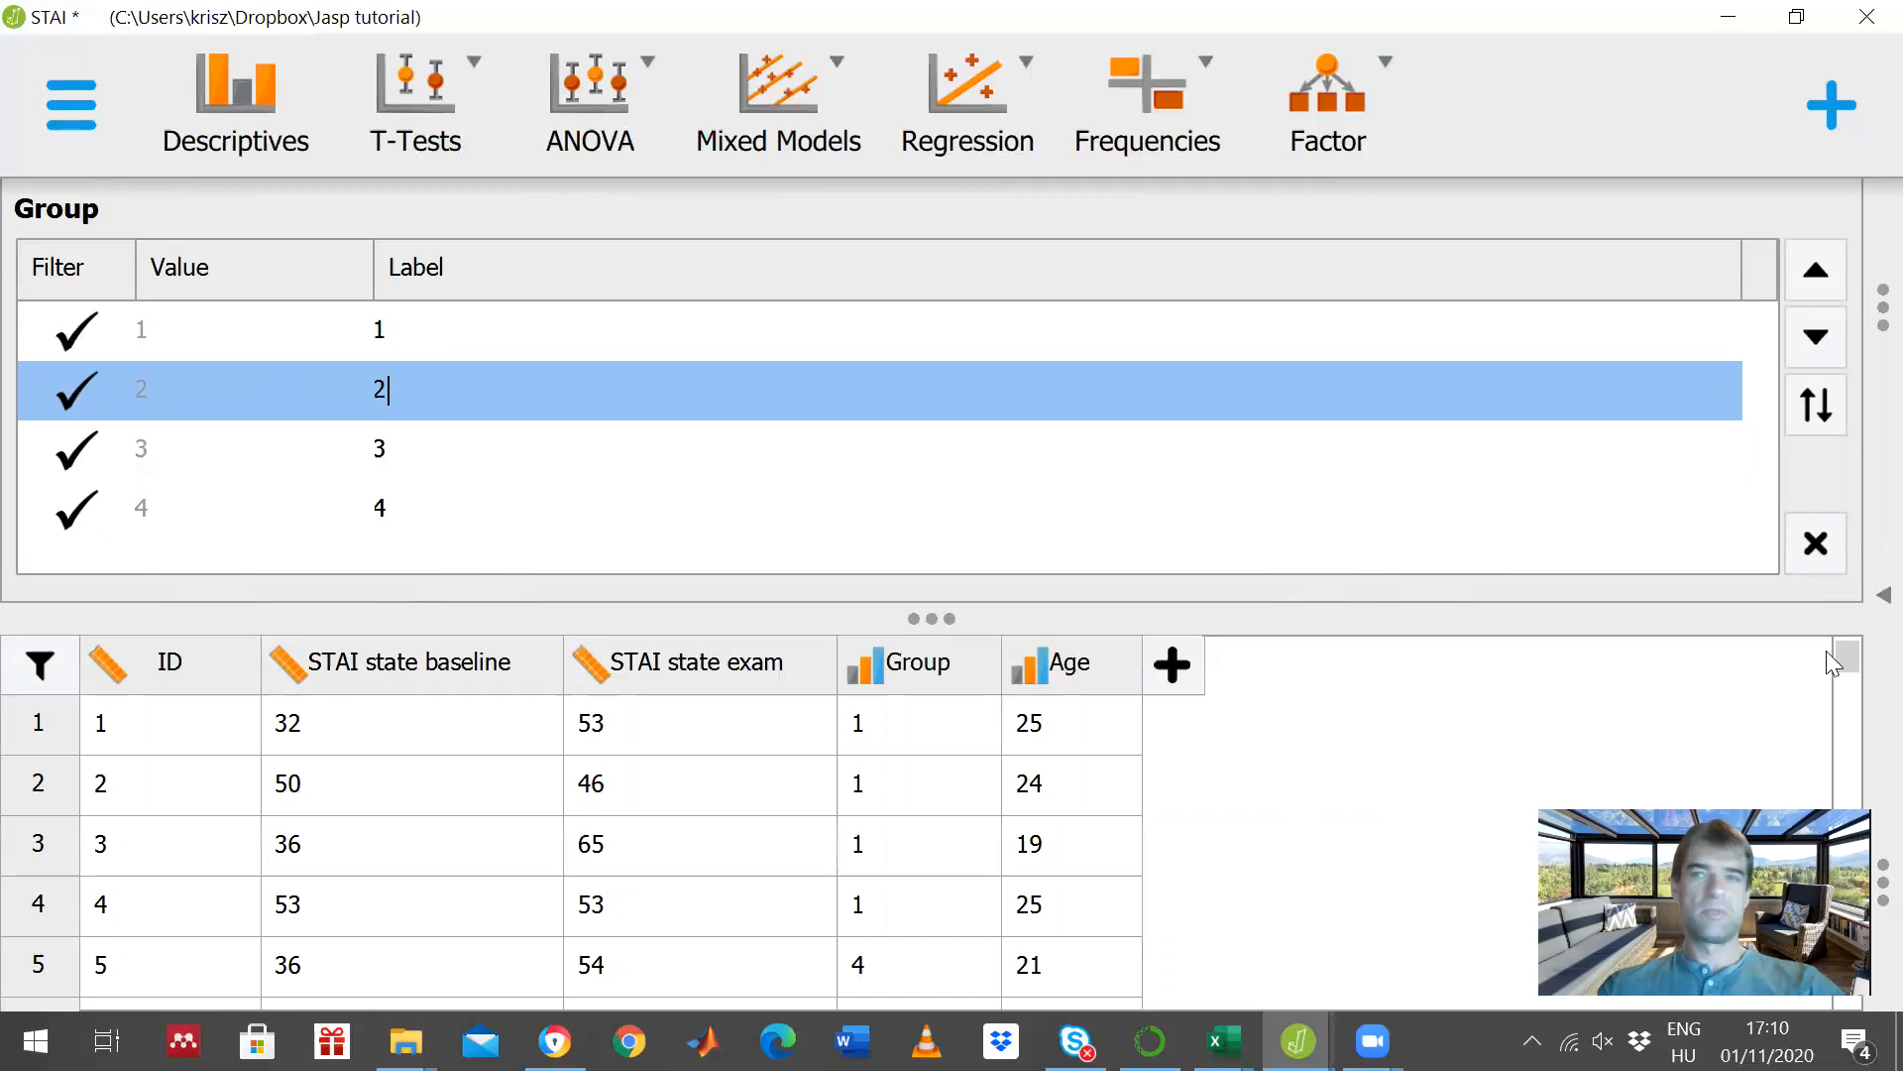
left_click(1816, 543)
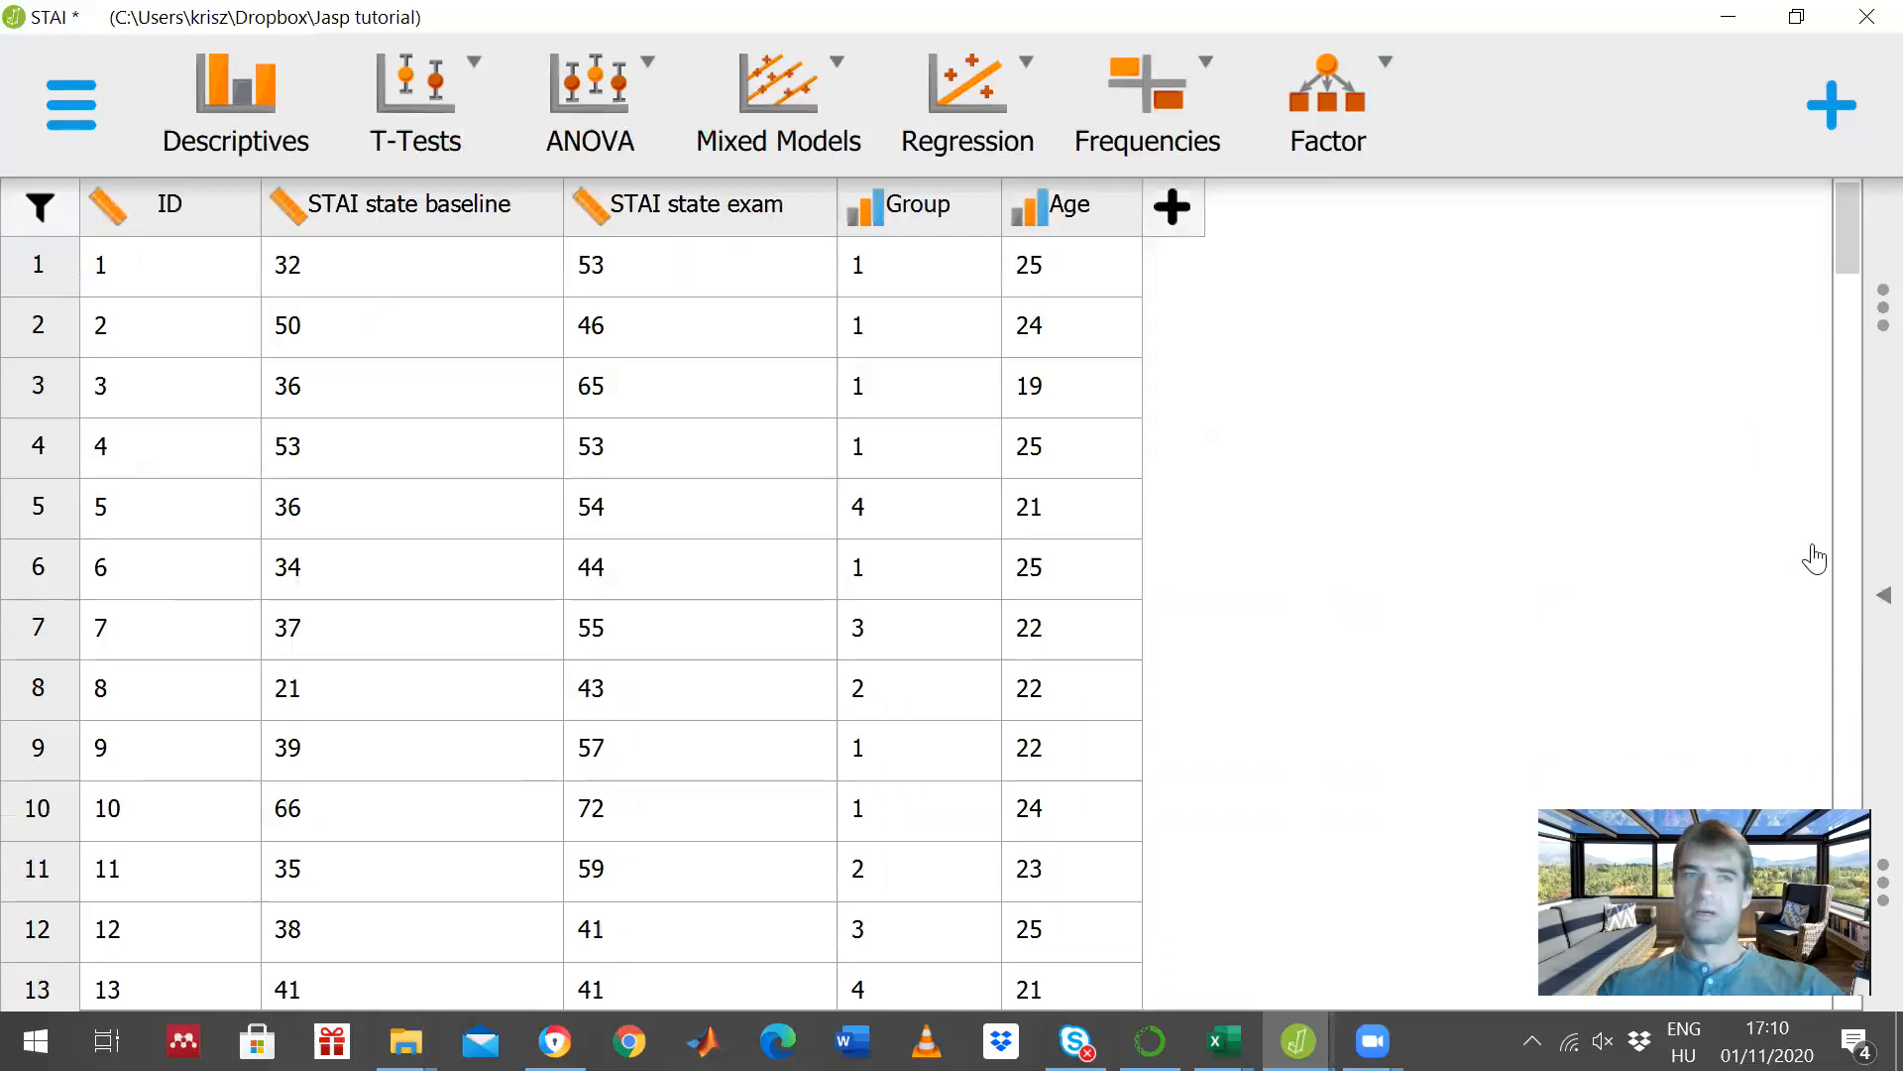
- Exclude values 1 and 4 from the Group filter so that only groups 2 and 3 are compared
left_click(914, 205)
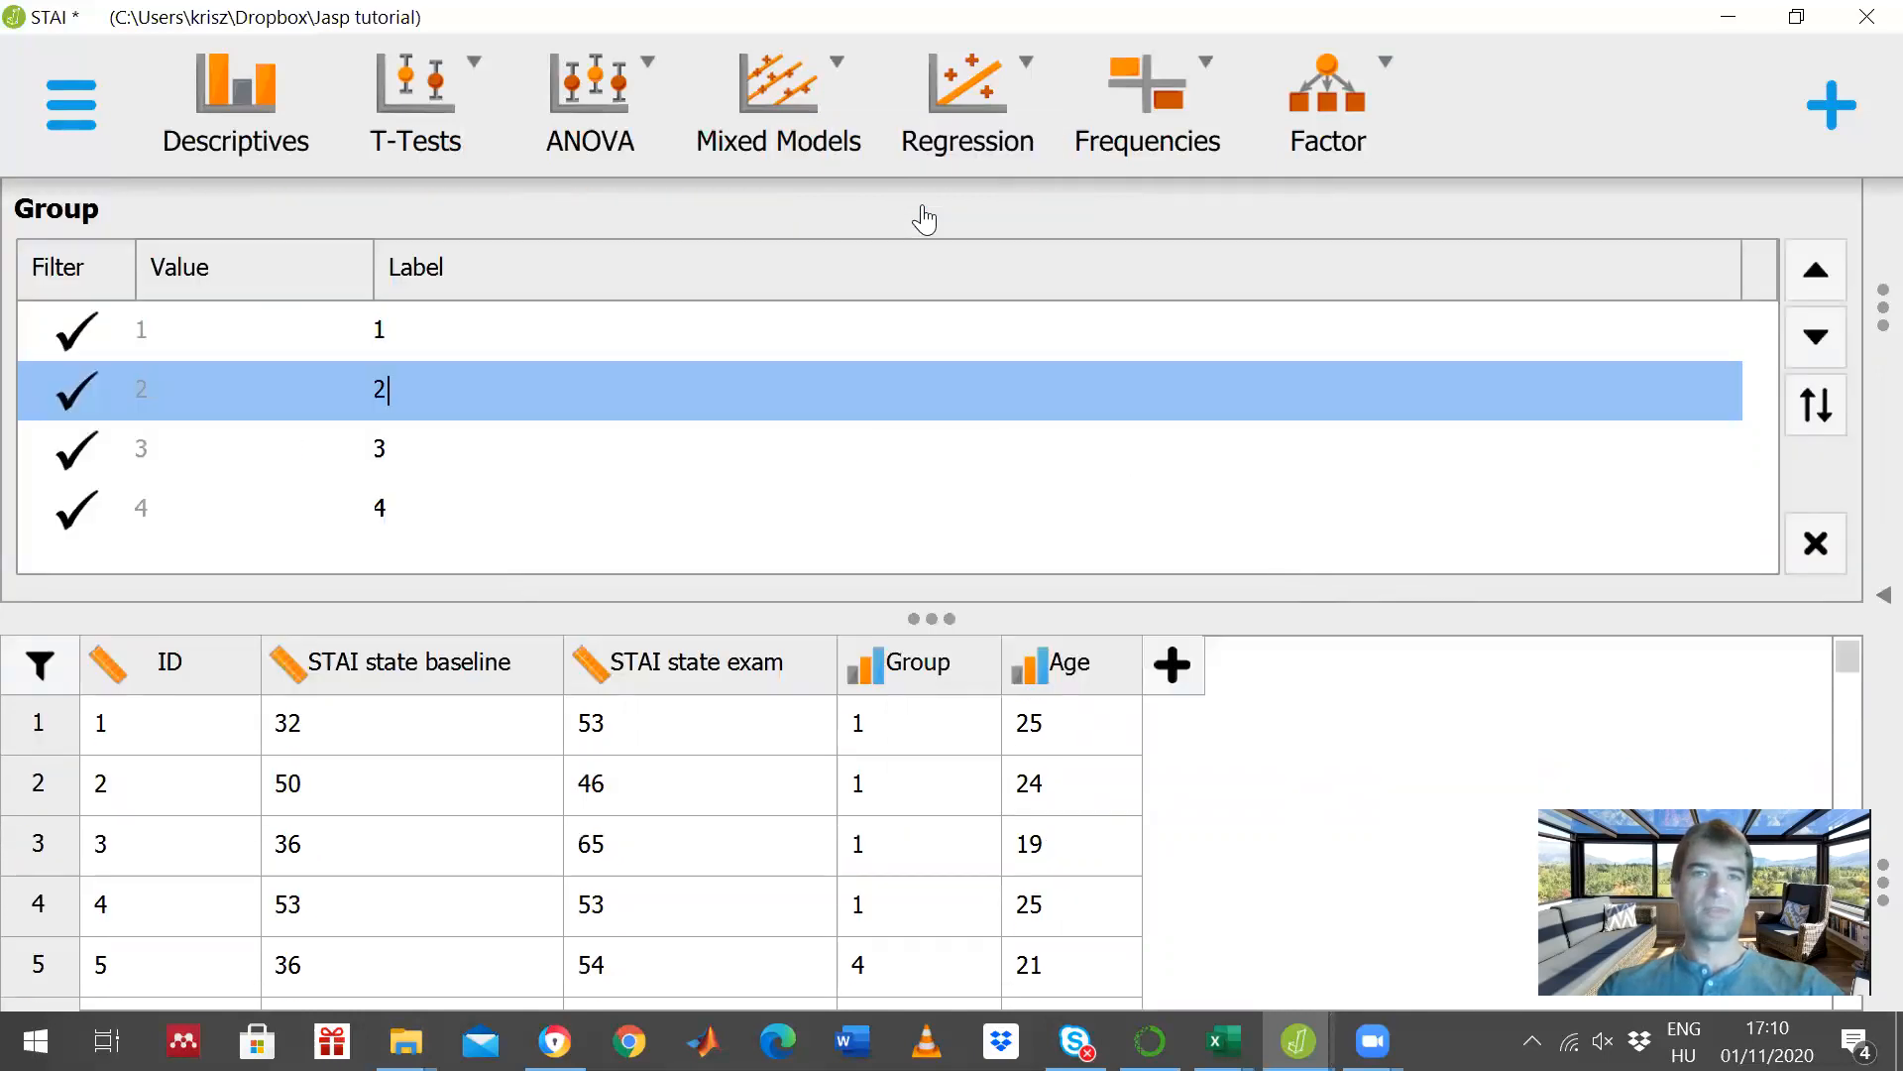
left_click(77, 510)
left_click(75, 337)
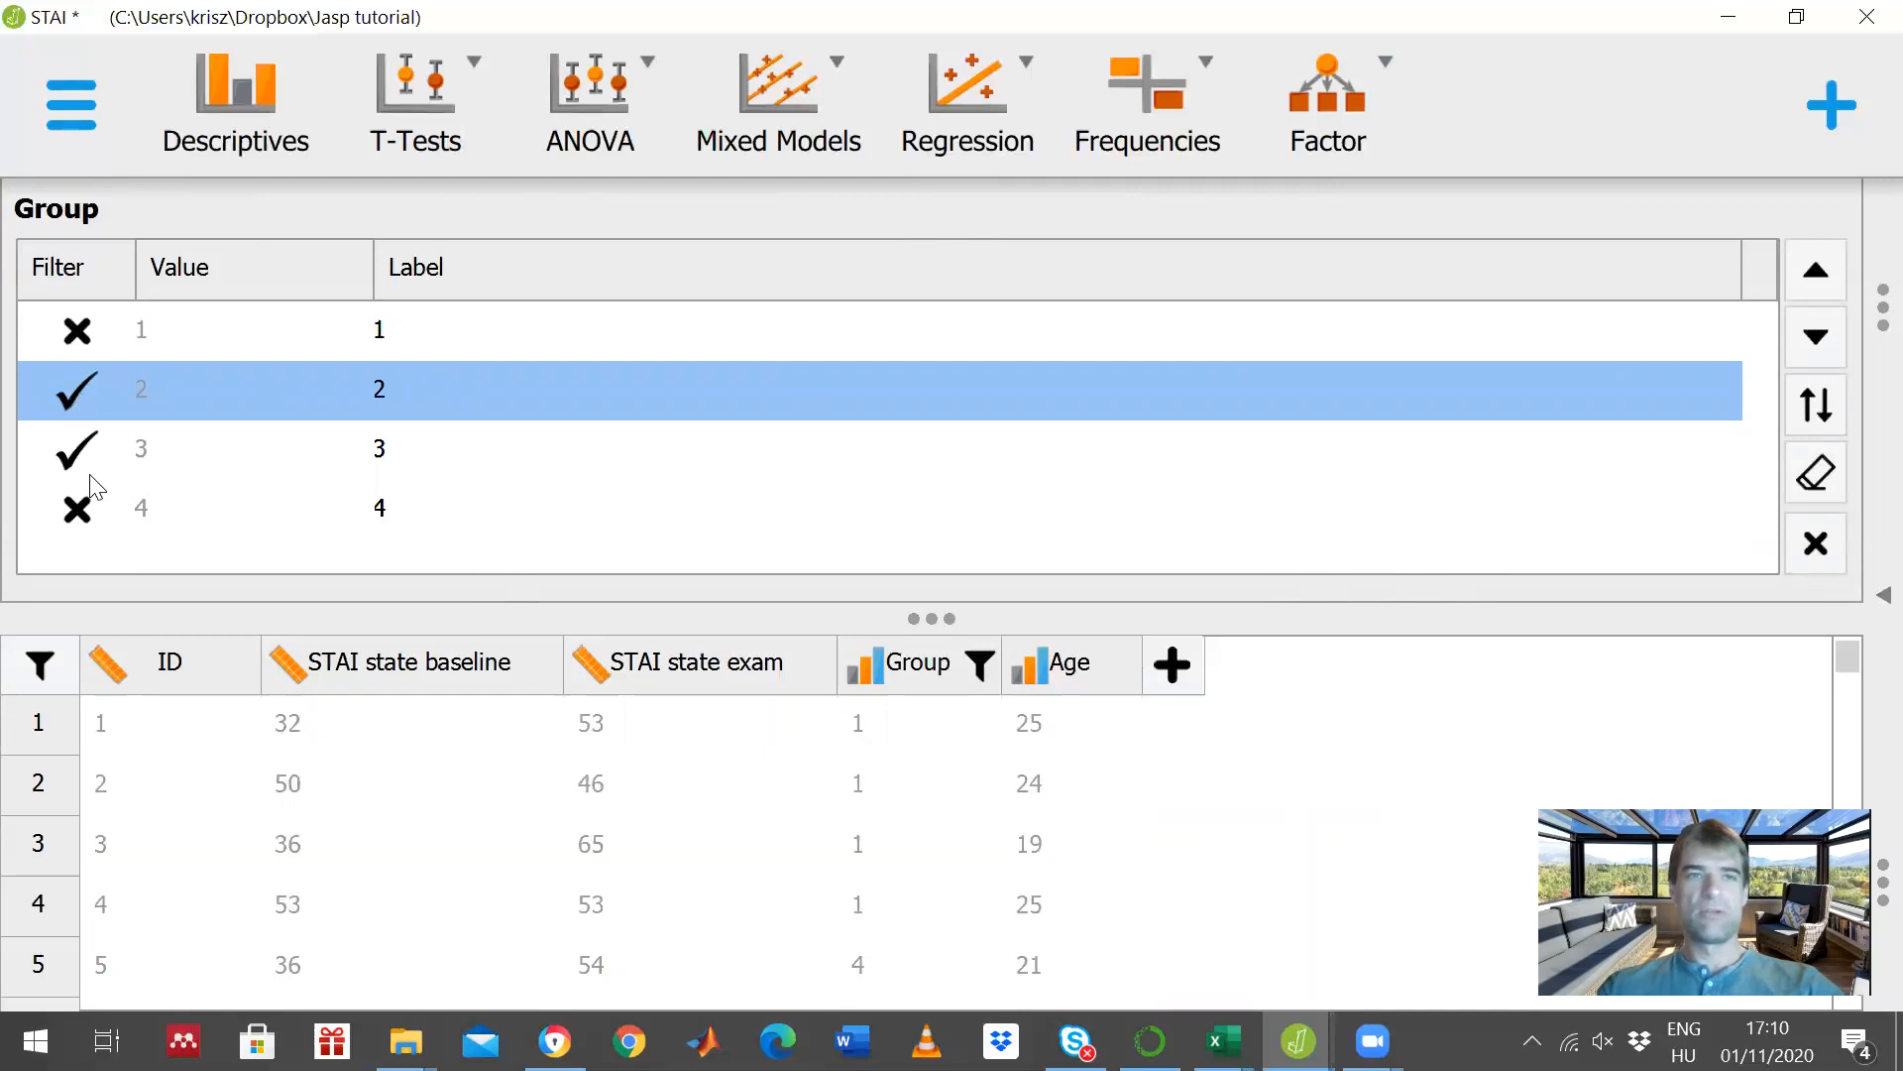
left_click(1816, 545)
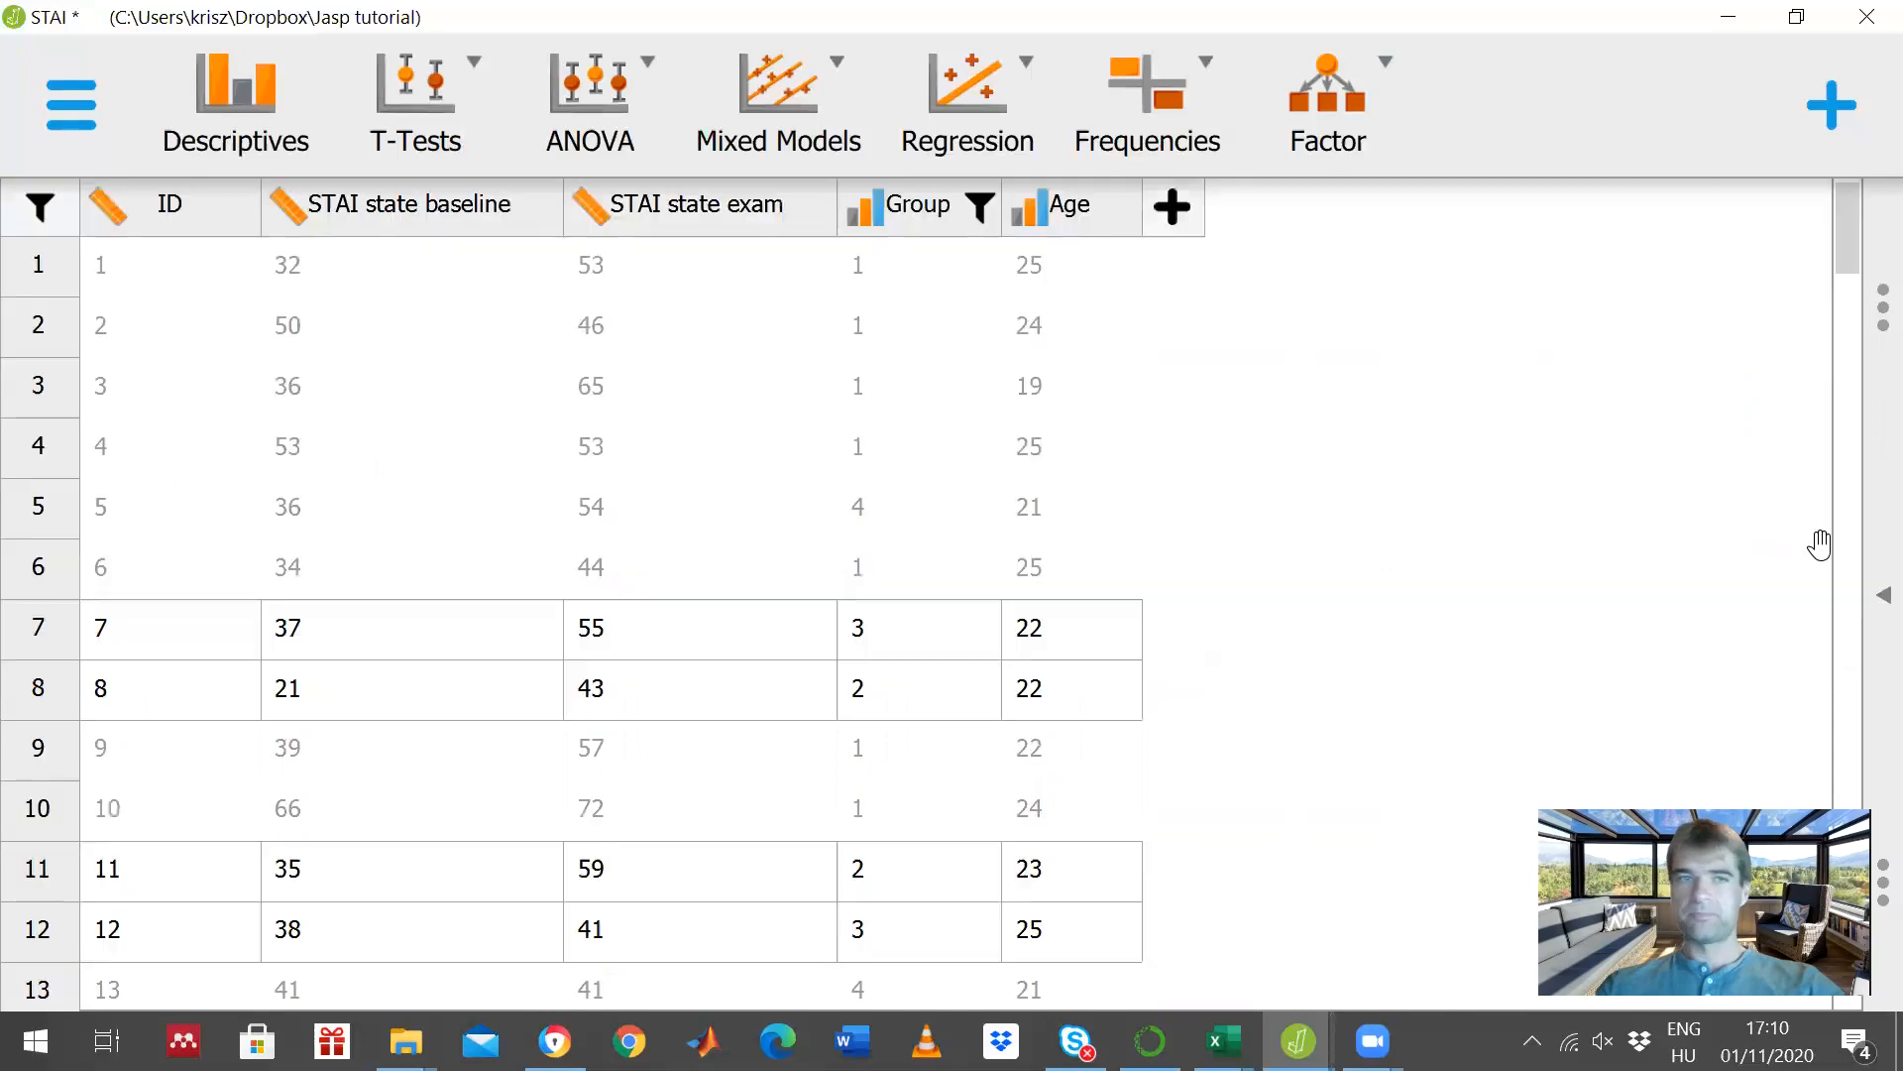
left_click(1870, 597)
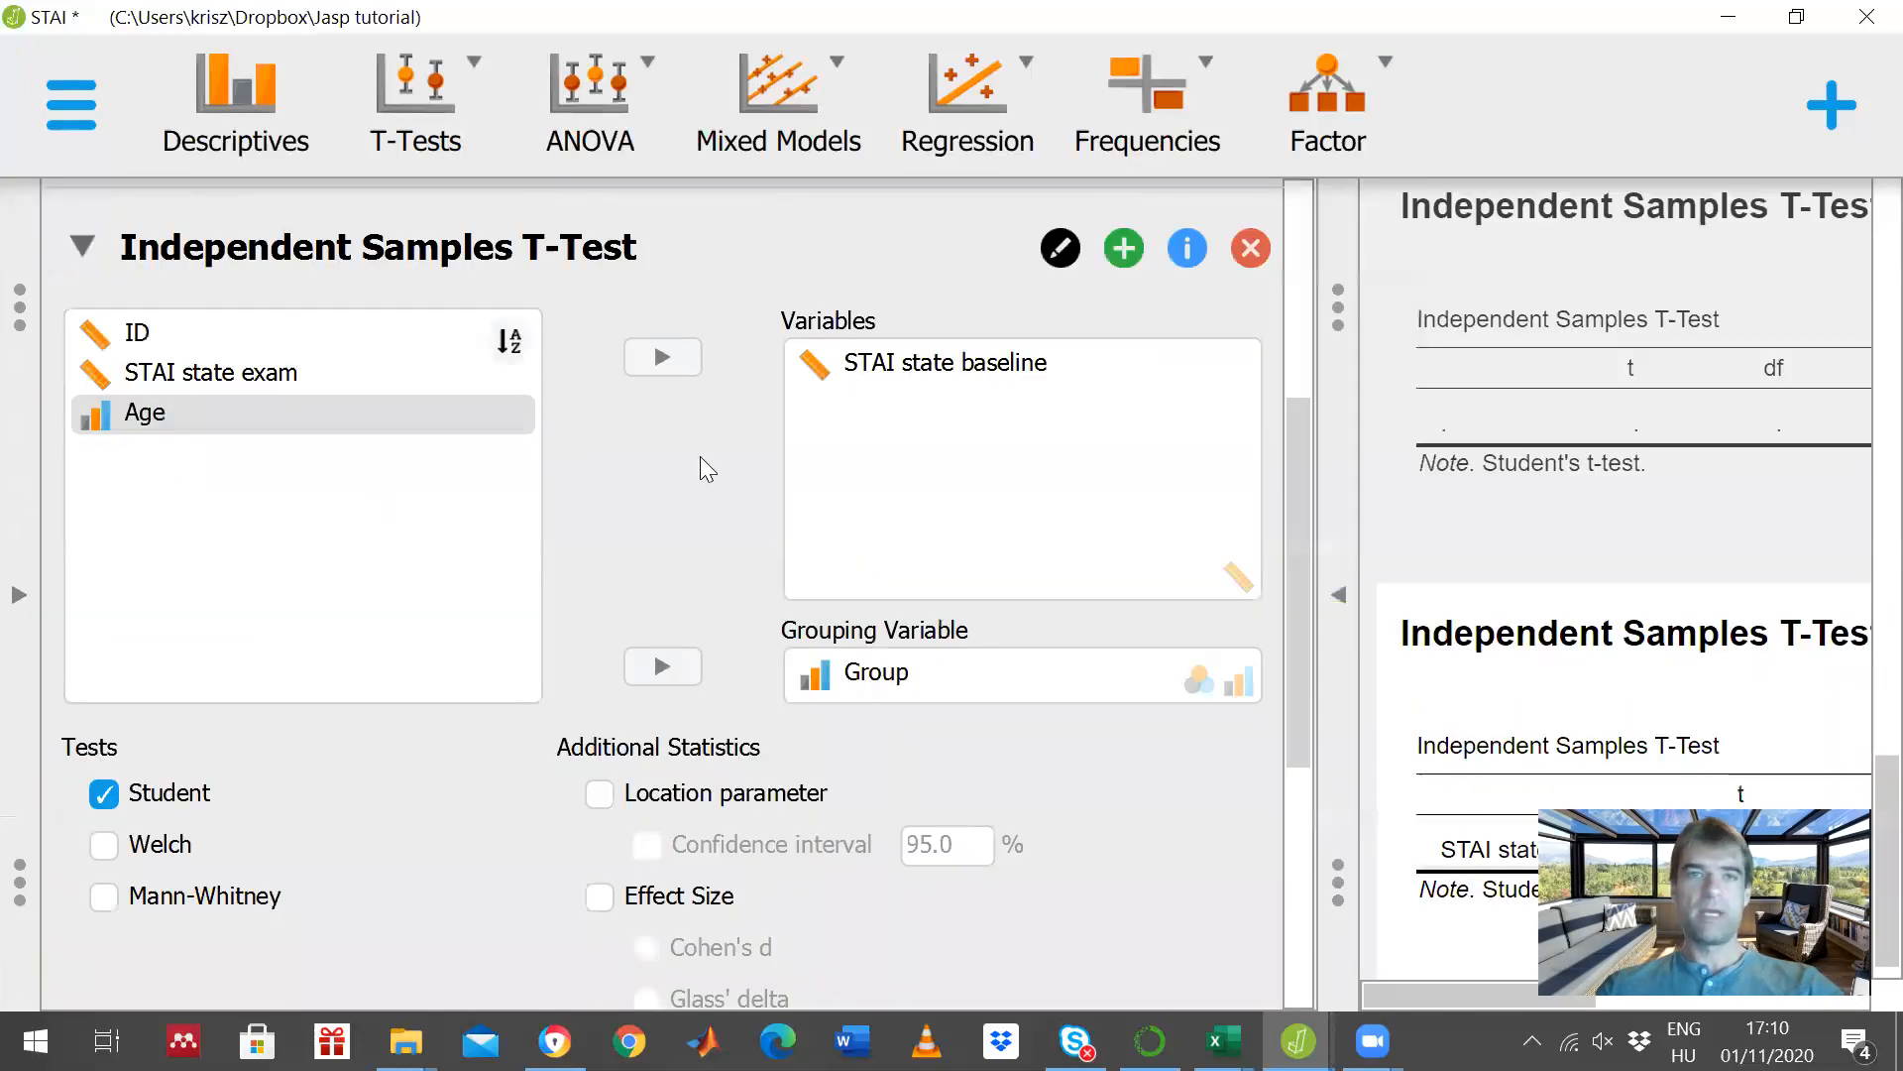
- Replace STAI state baseline with STAI state exam as the t-test variable and view the results
left_click(938, 382)
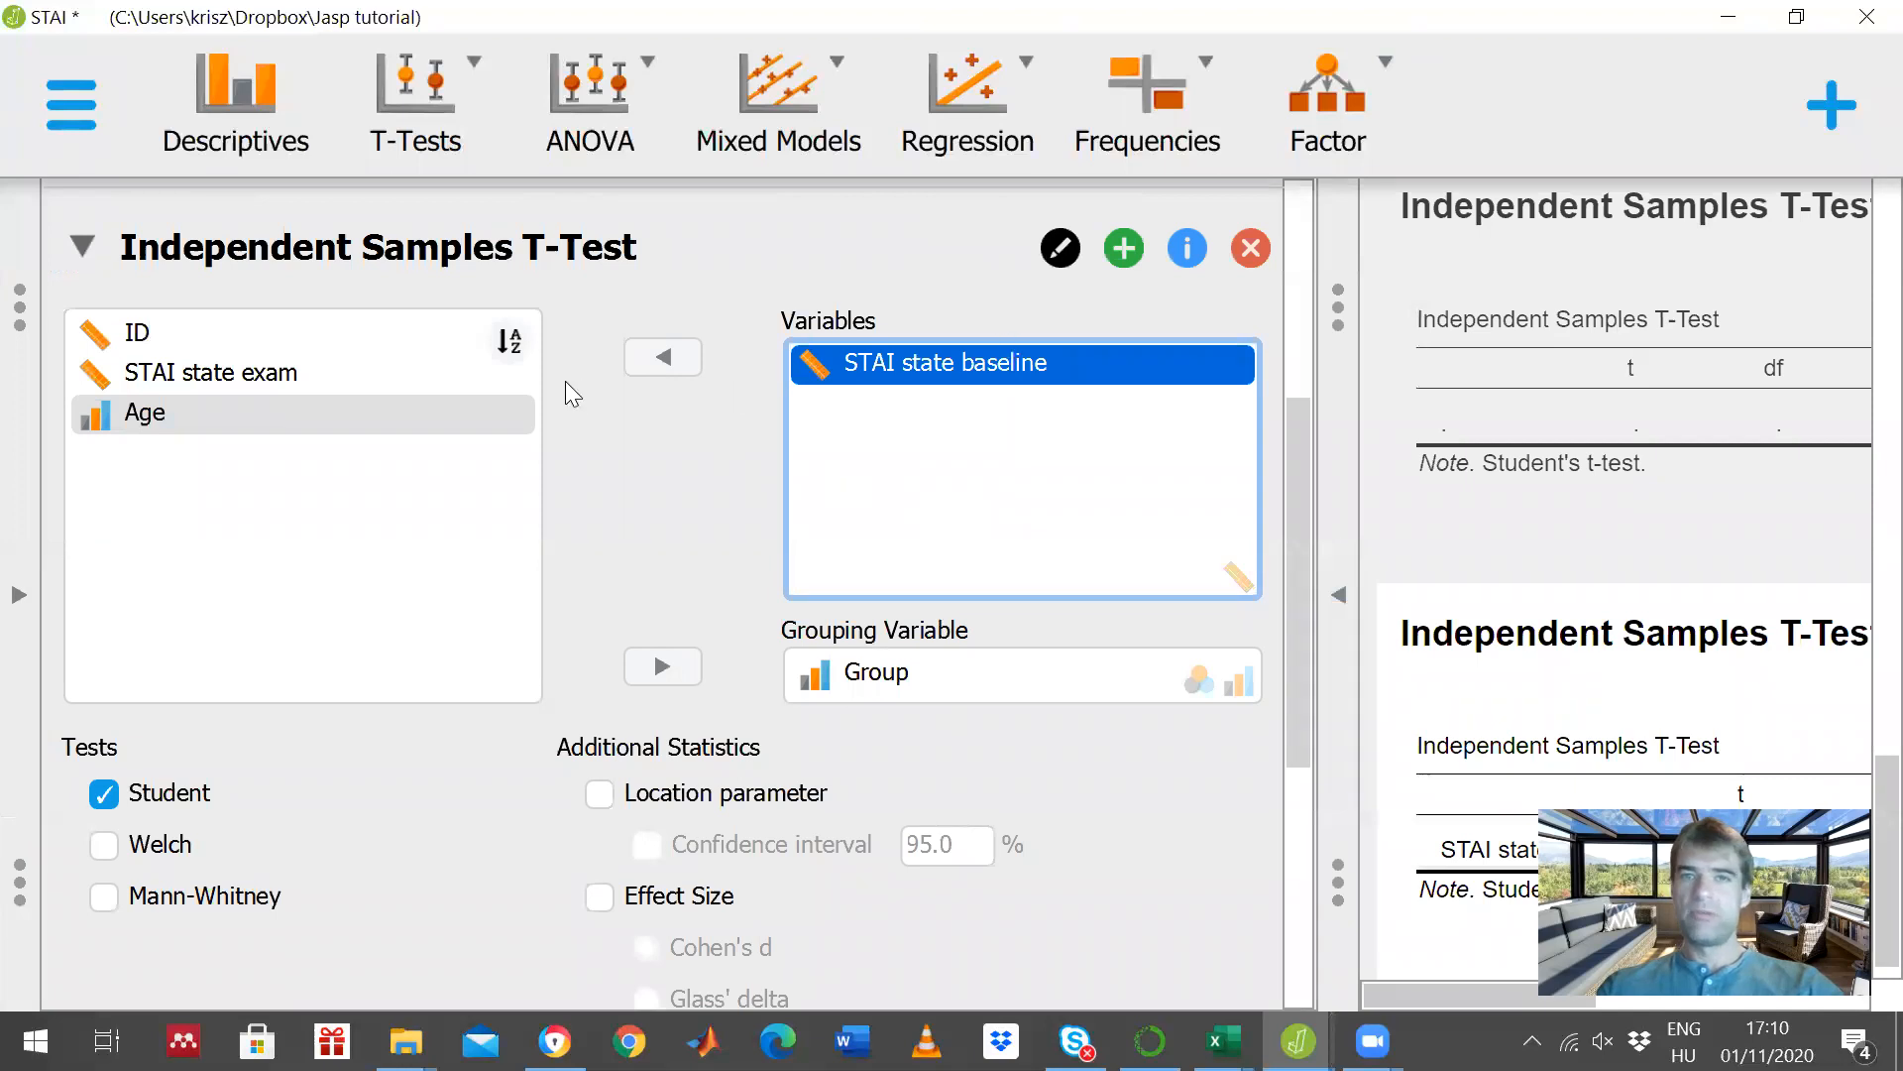
left_click(663, 357)
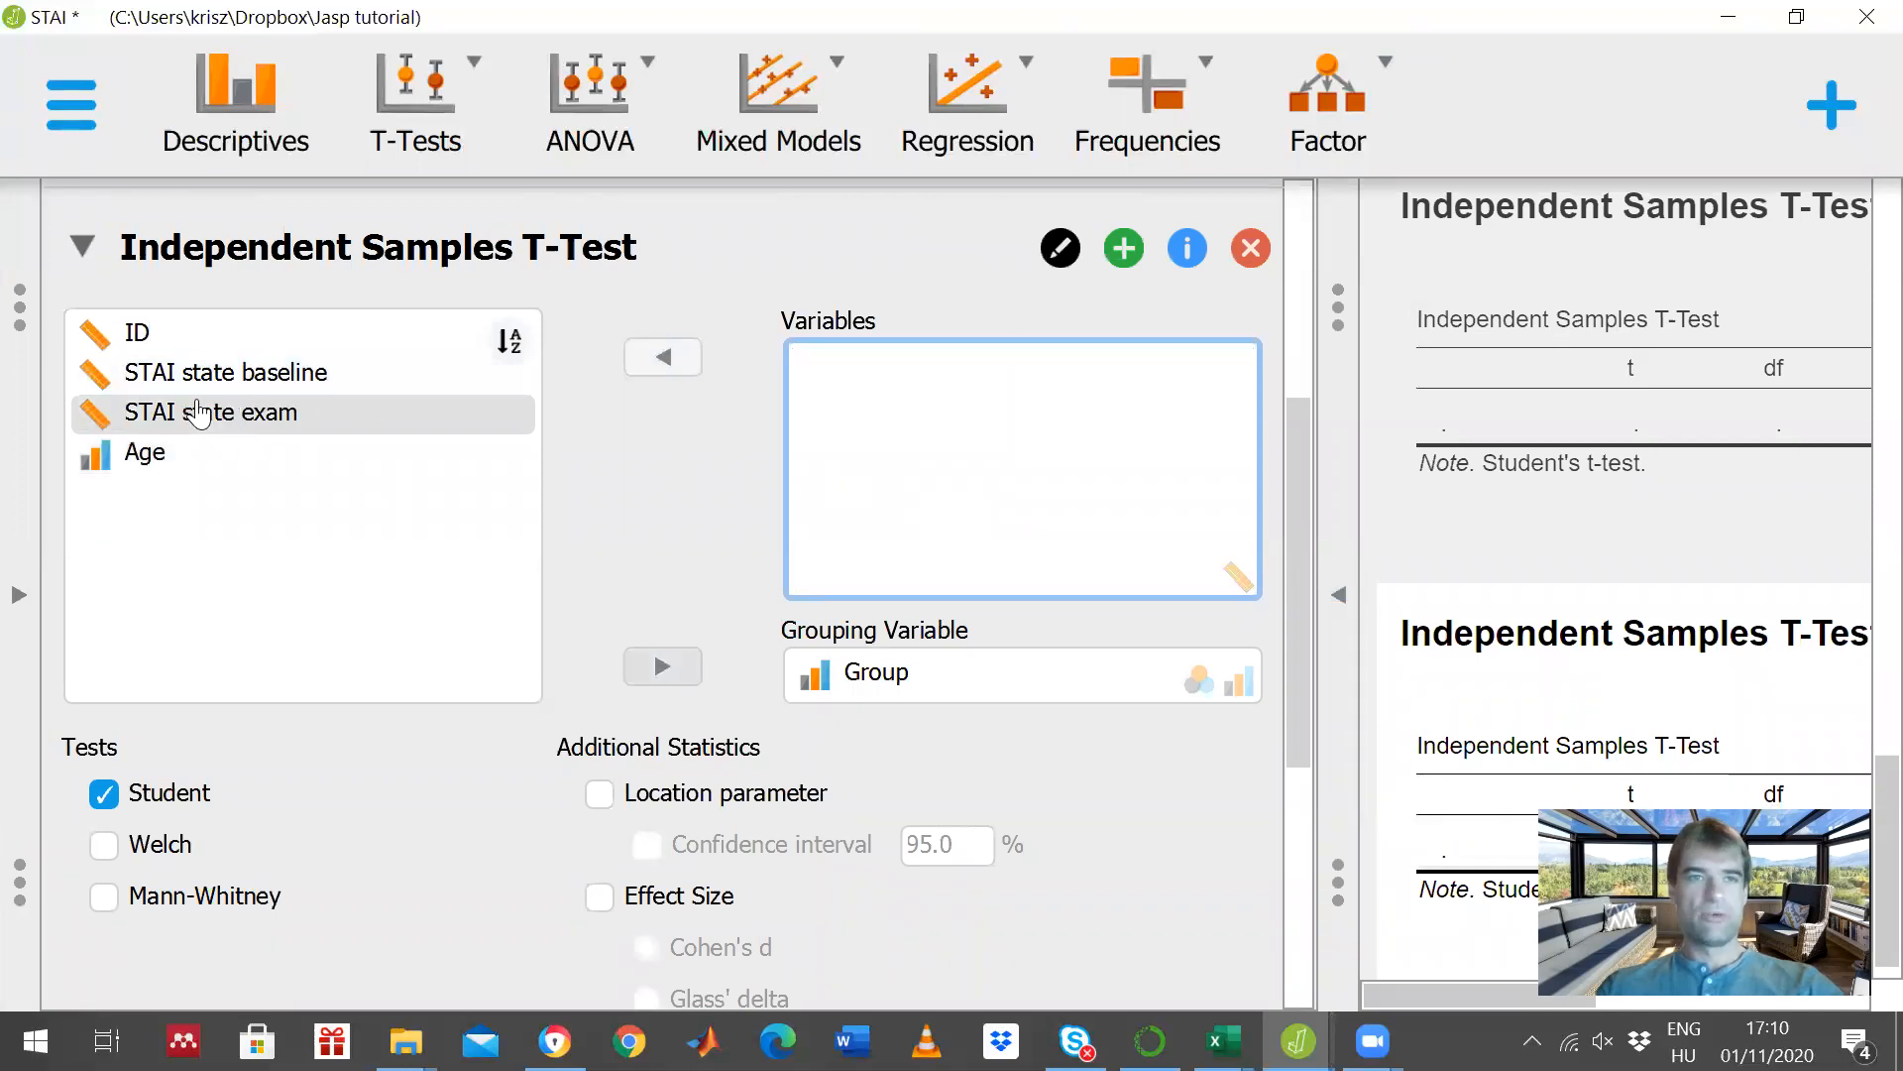
left_click(198, 413)
left_click(664, 357)
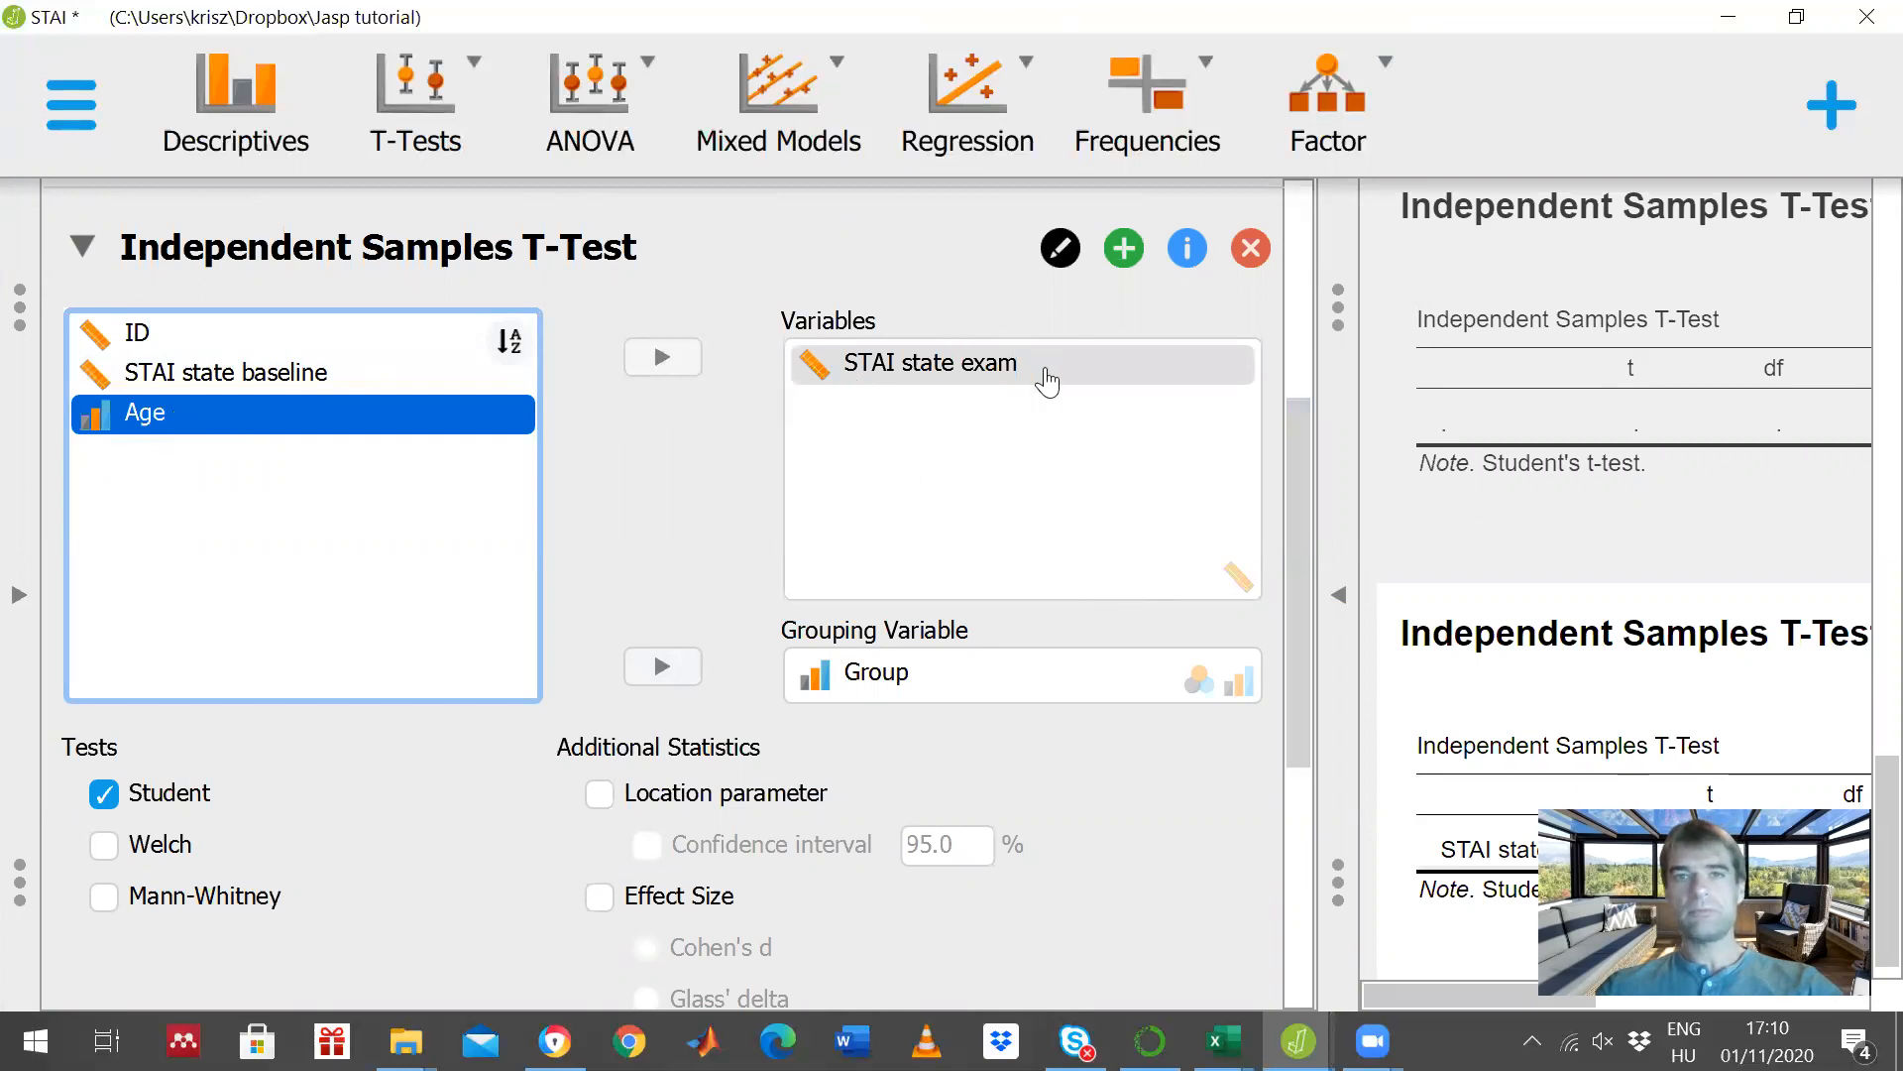
left_click(1341, 598)
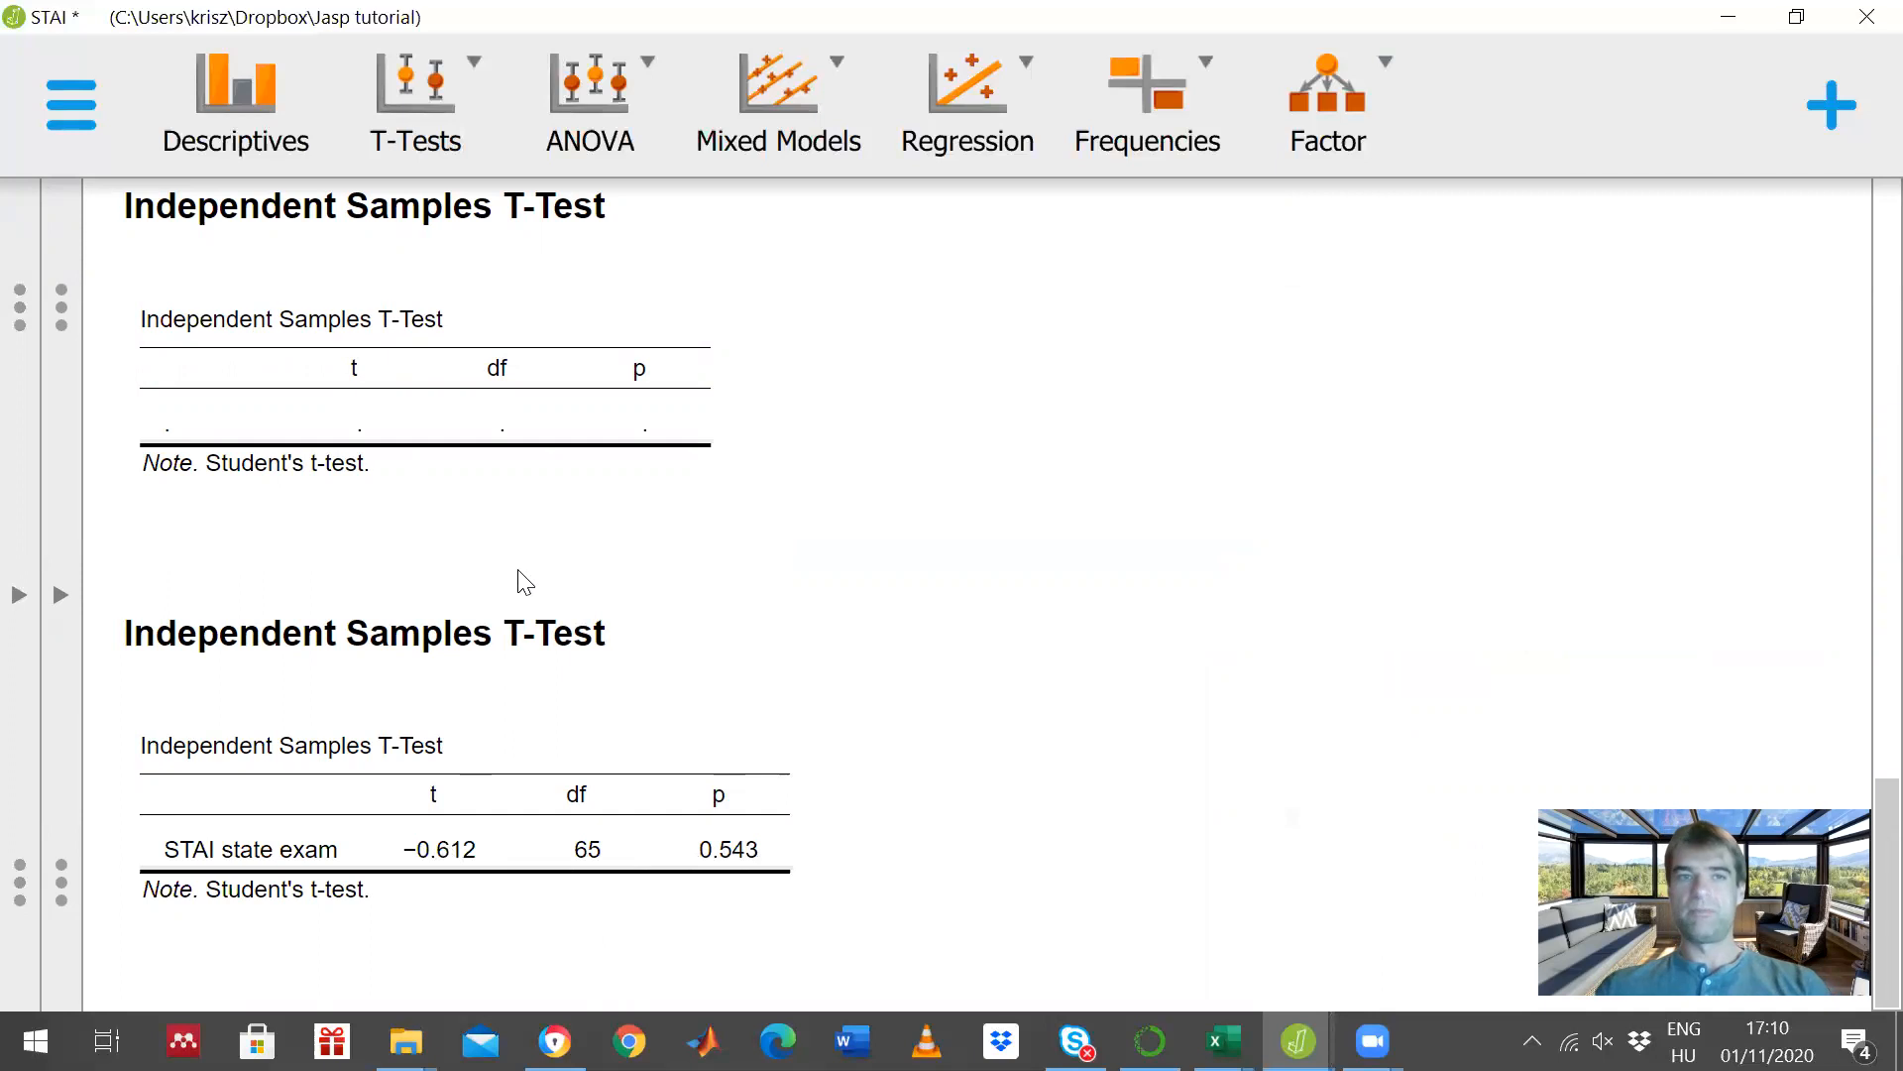
- Add Descriptives and Descriptives plots with a 95% confidence interval to the STAI state exam t-test and review the output
left_click(62, 603)
scroll(537, 599, "down", 5)
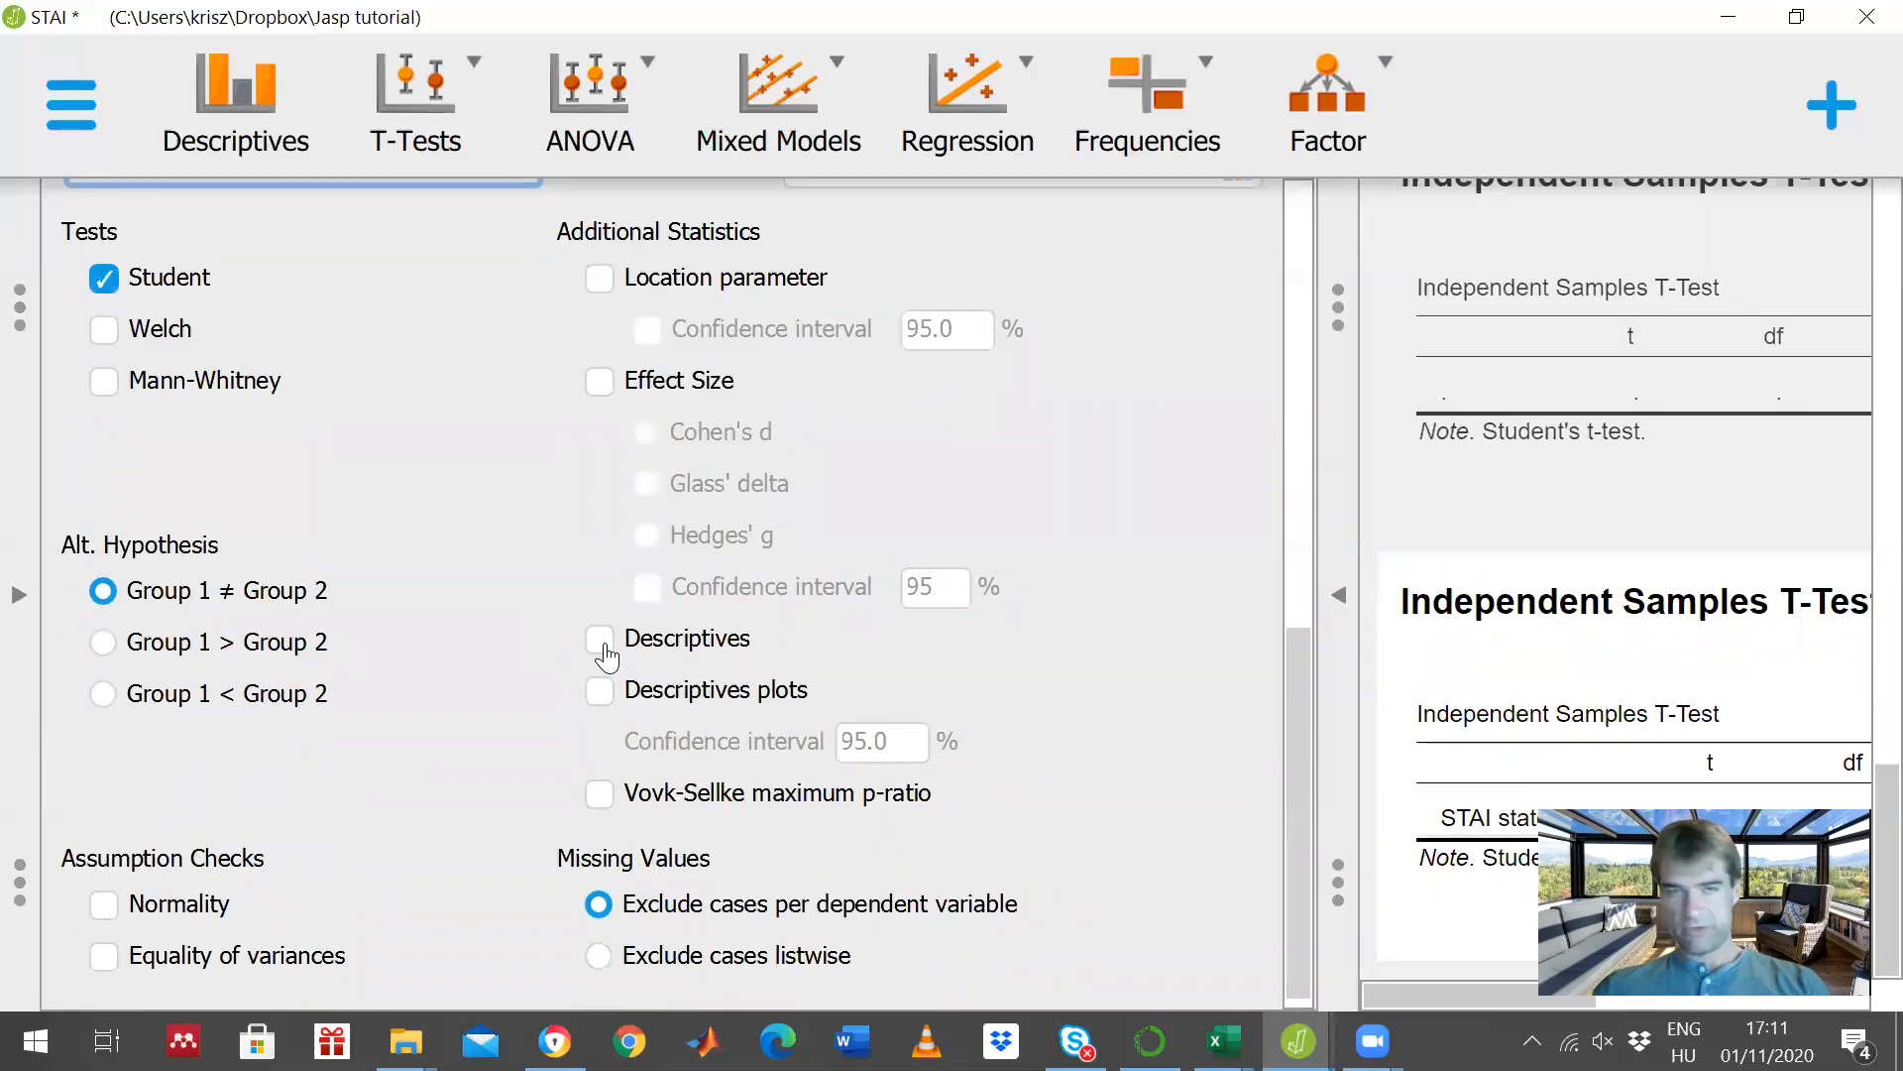
left_click(603, 646)
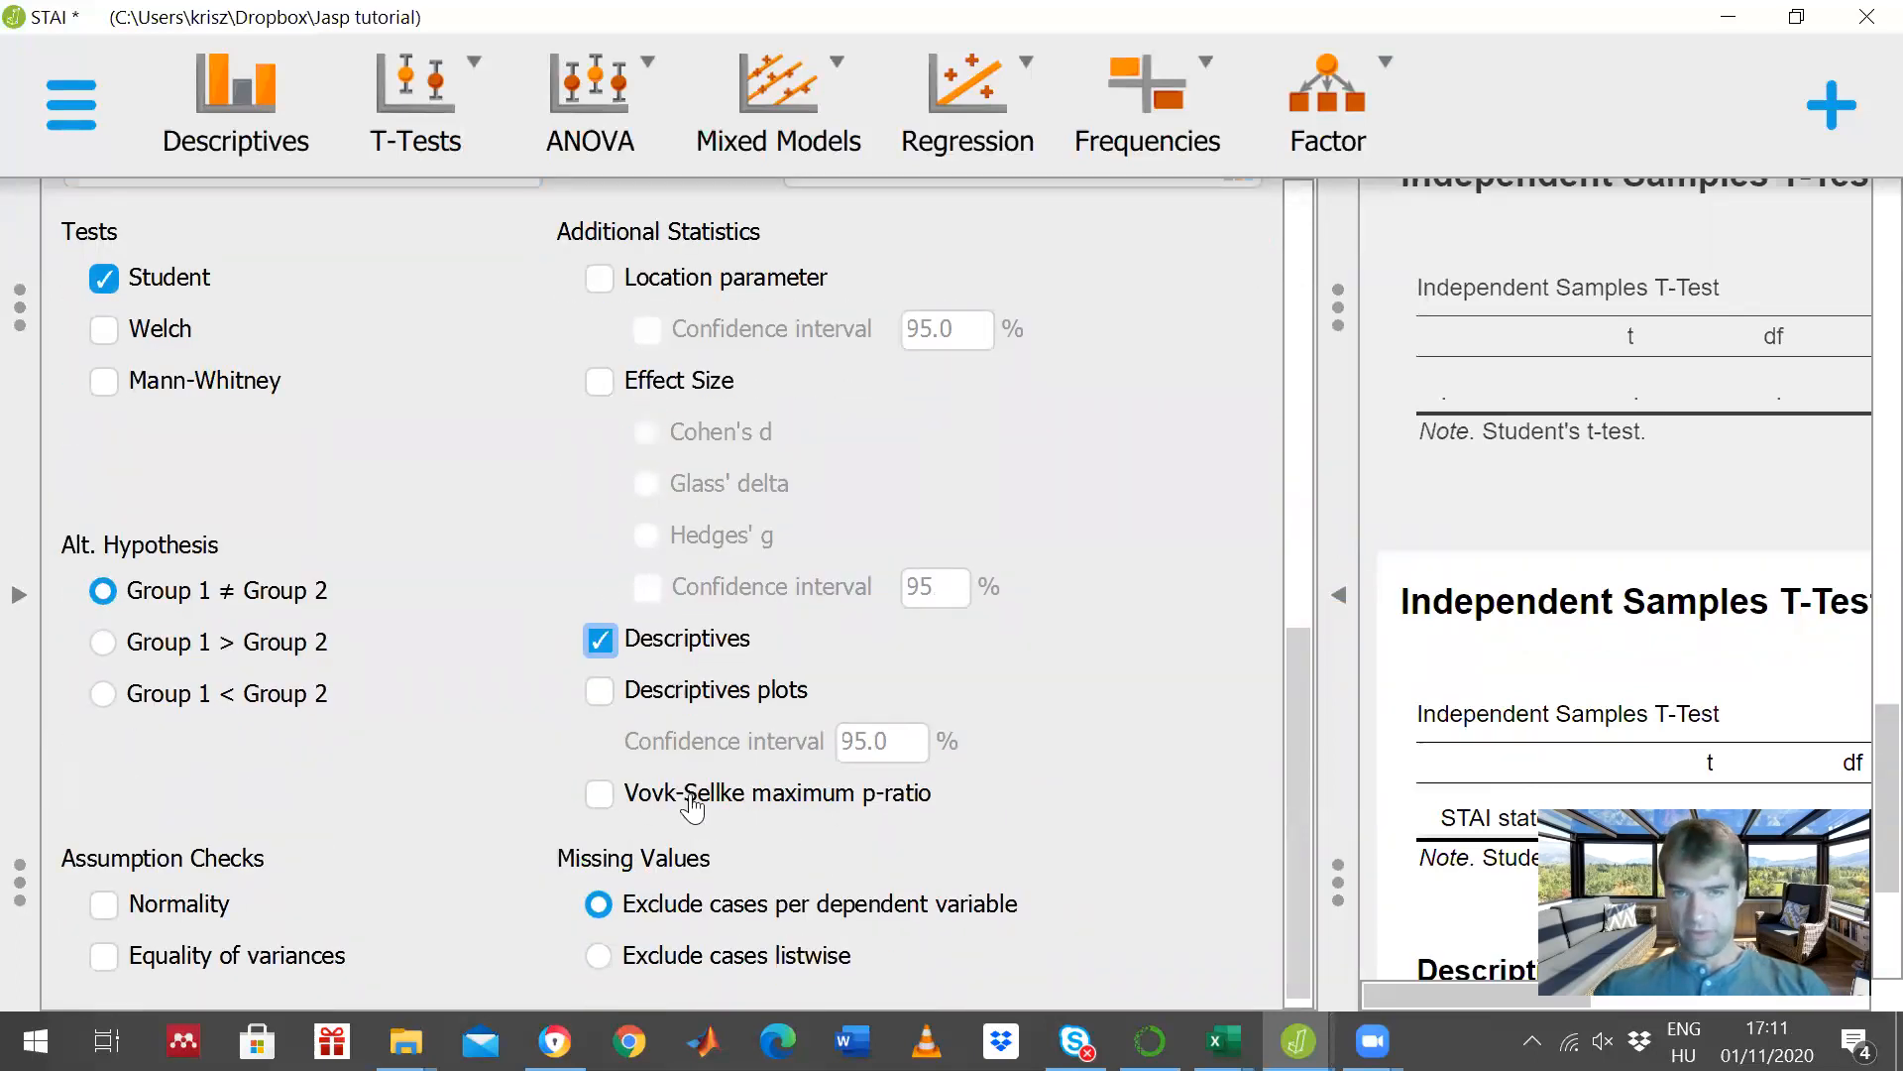
left_click(599, 691)
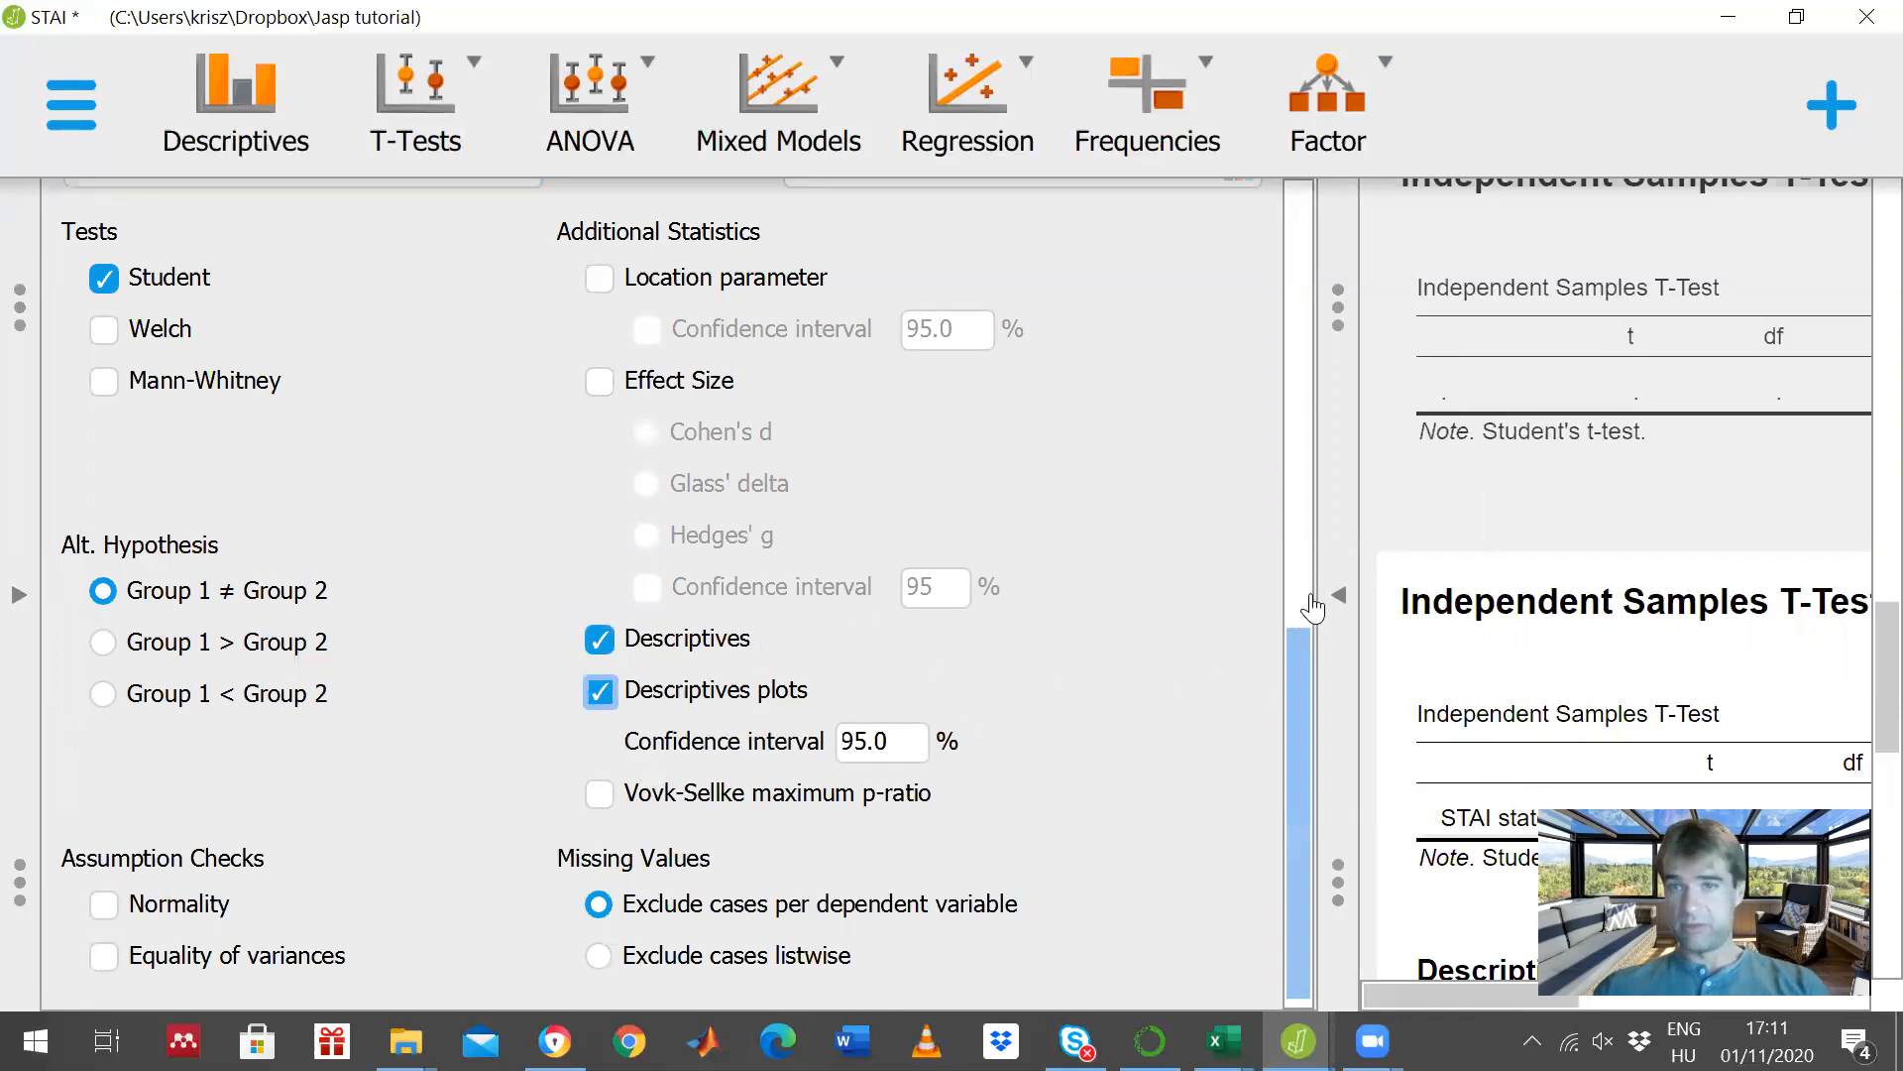
left_click(1332, 600)
scroll(916, 516, "down", 3)
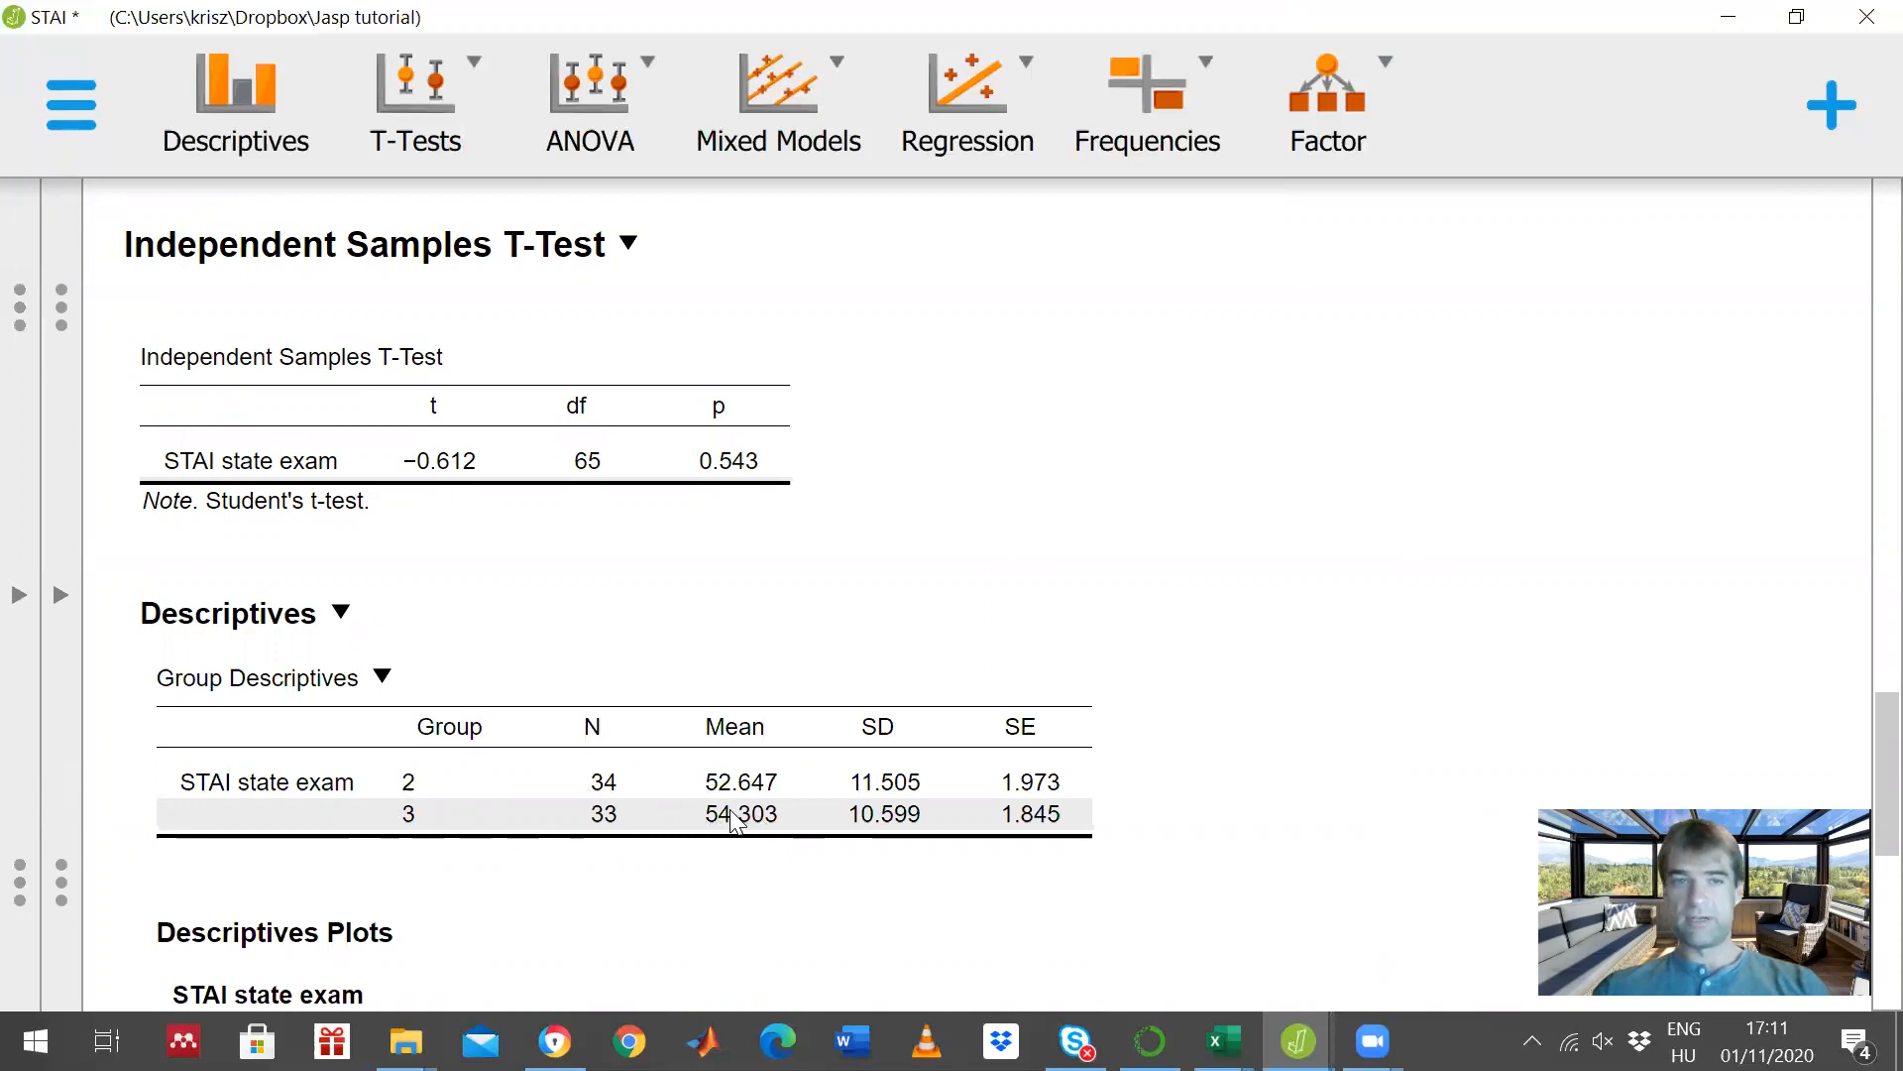
scroll(759, 823, "down", 6)
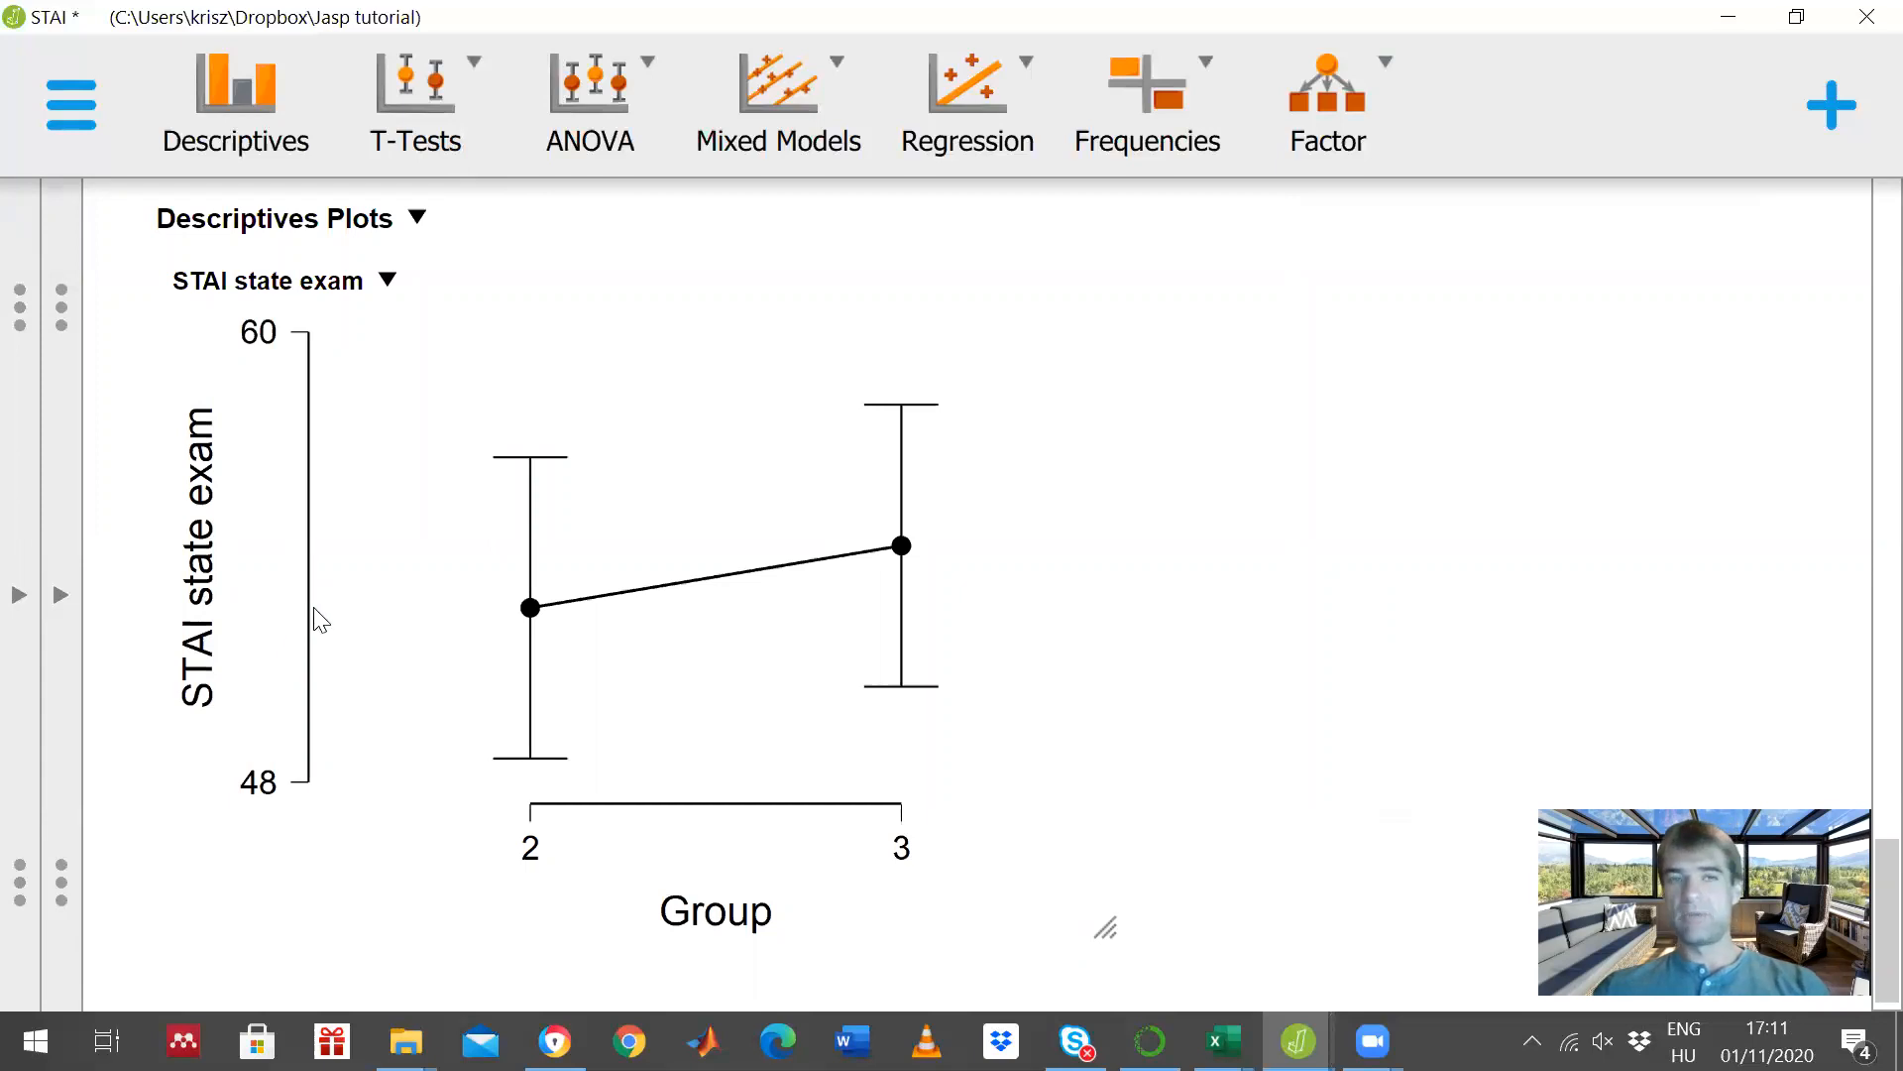
- Return from the t-test results to the data spreadsheet
left_click(317, 694)
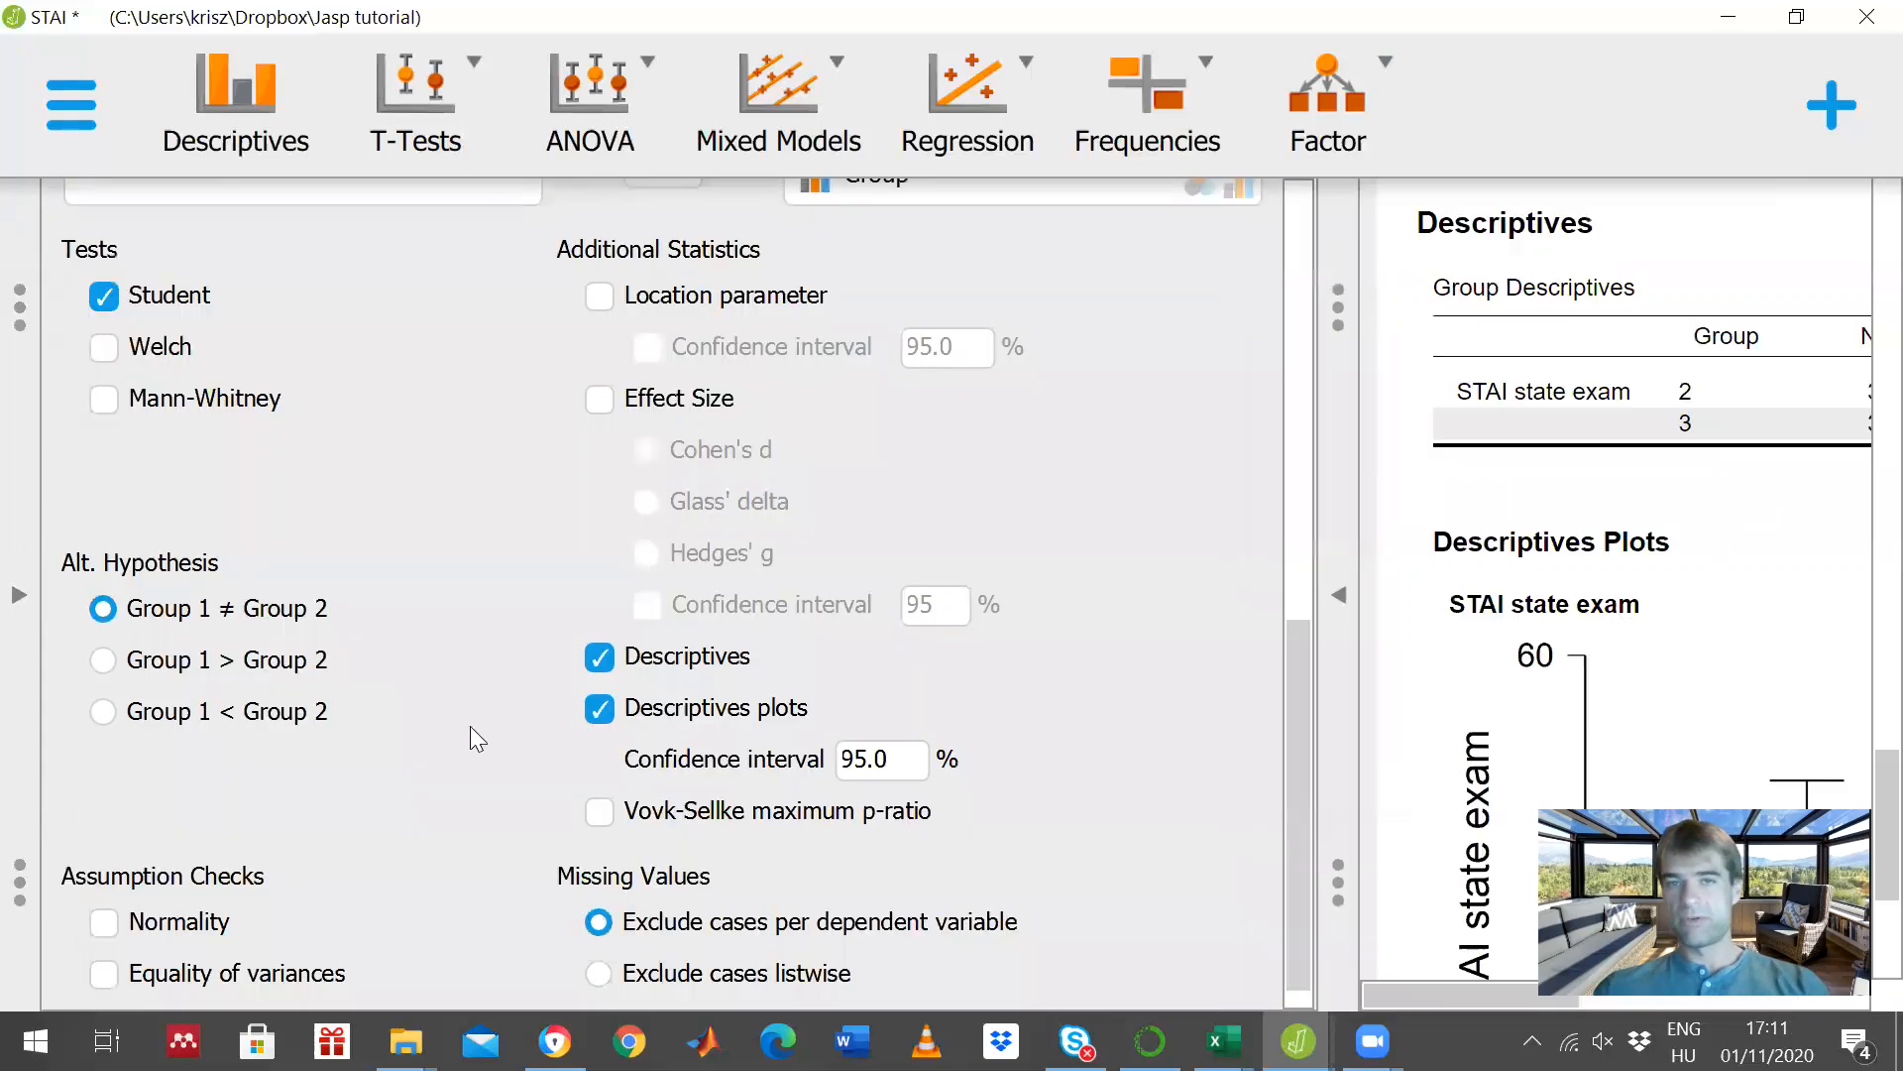
left_click(20, 600)
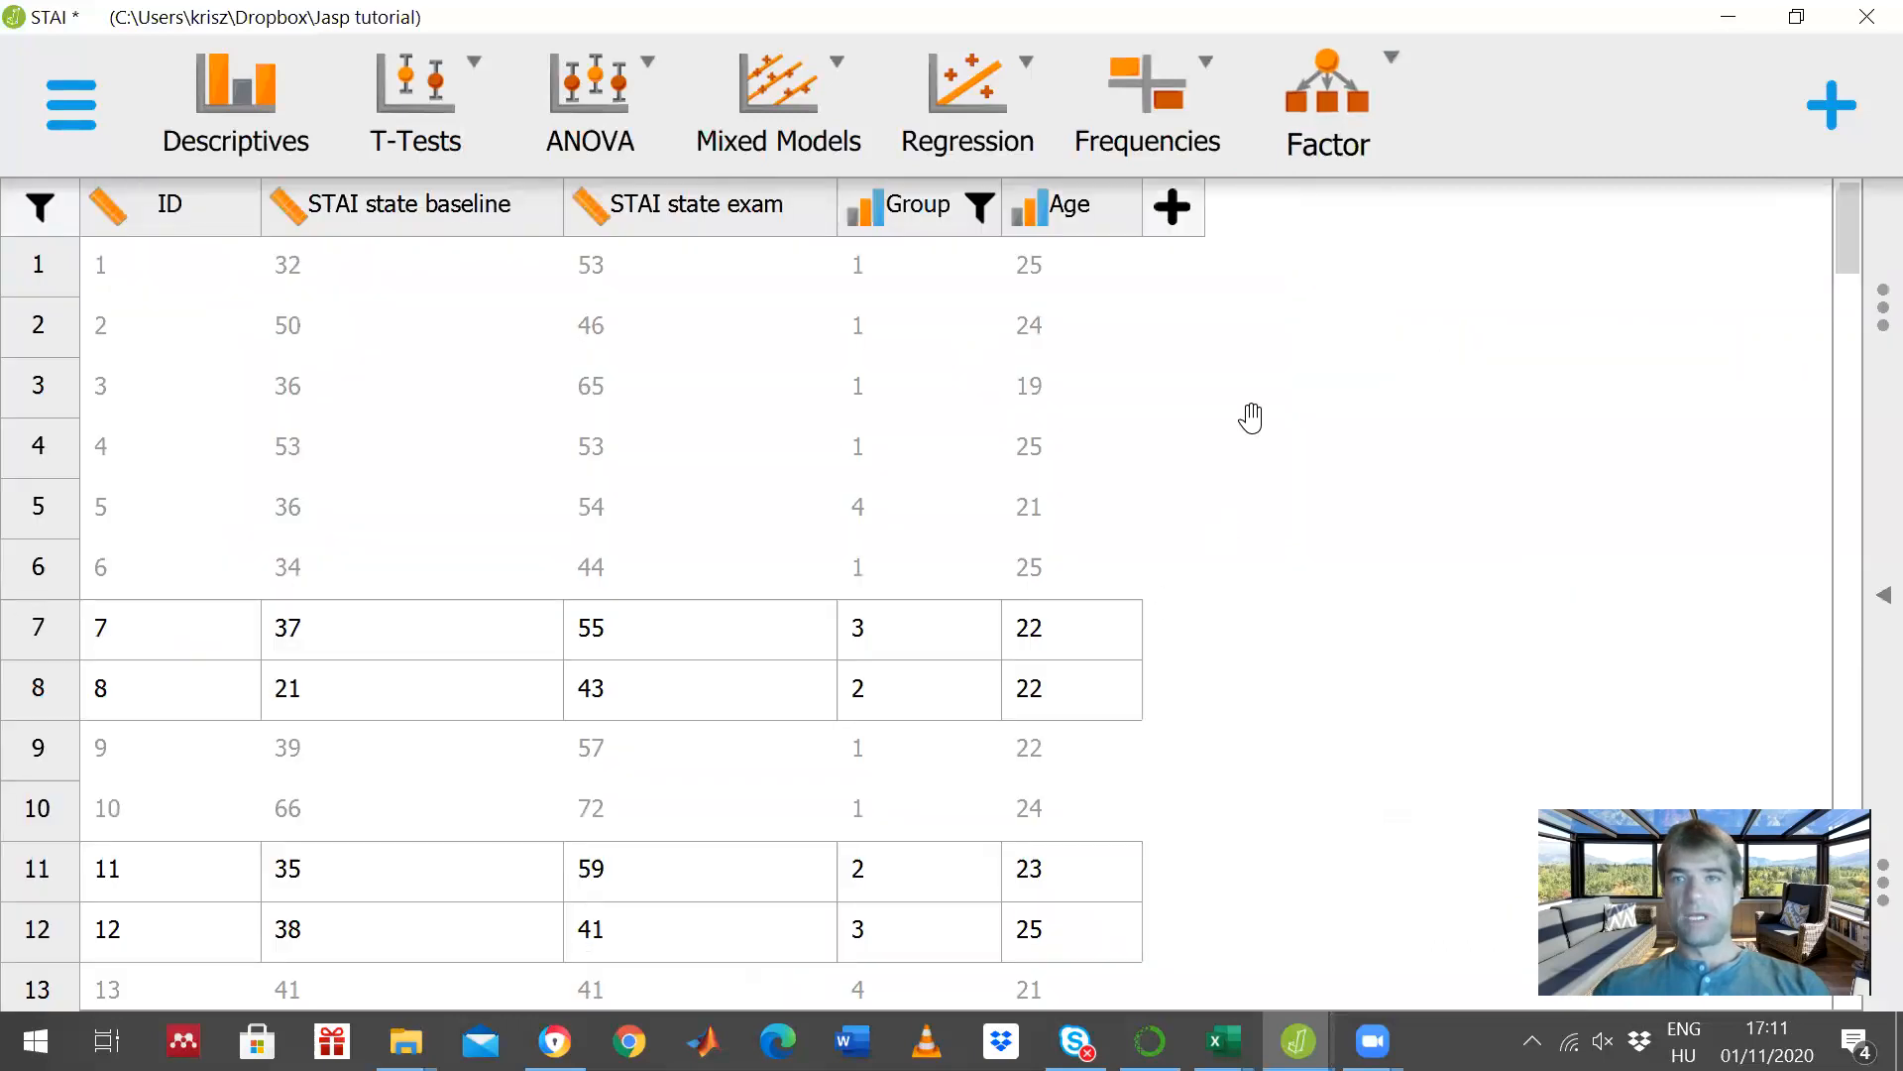